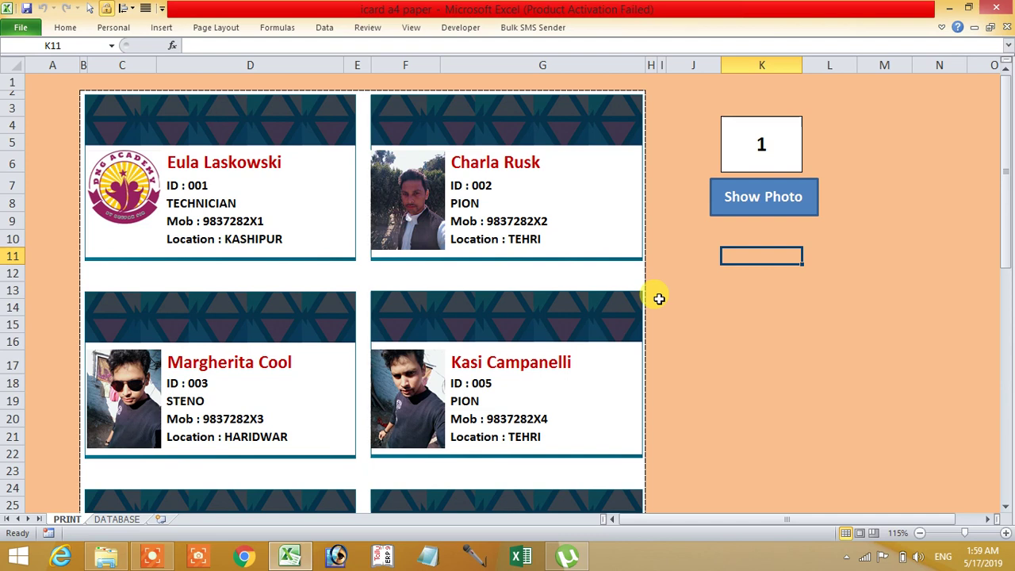
# Set the starting serial number in cell K4 to 4
pyautogui.scroll(-3, 666, 317)
pyautogui.scroll(-1, 668, 320)
pyautogui.scroll(-3, 668, 320)
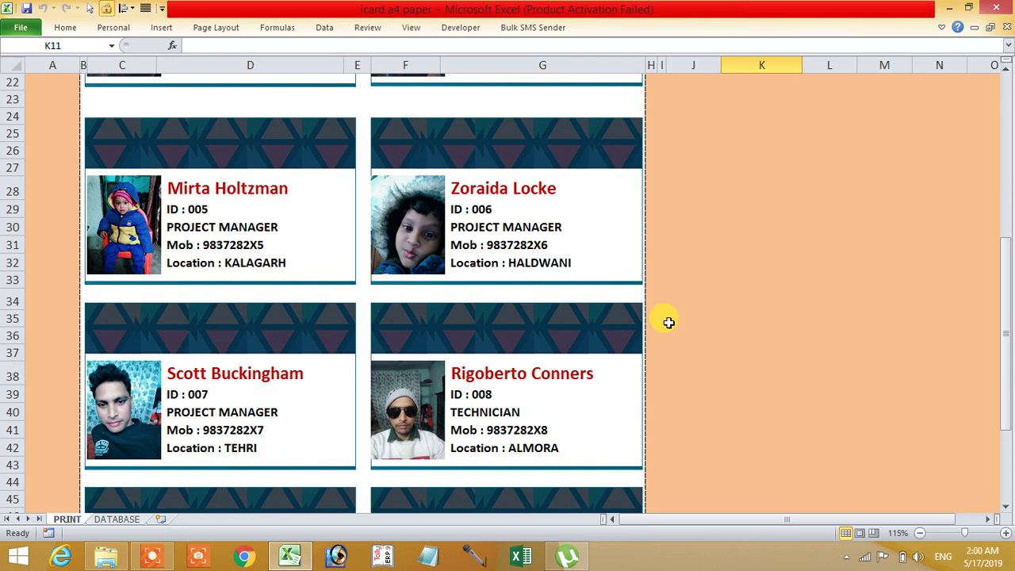
pyautogui.scroll(-1, 668, 322)
pyautogui.scroll(-3, 677, 330)
pyautogui.scroll(-1, 679, 331)
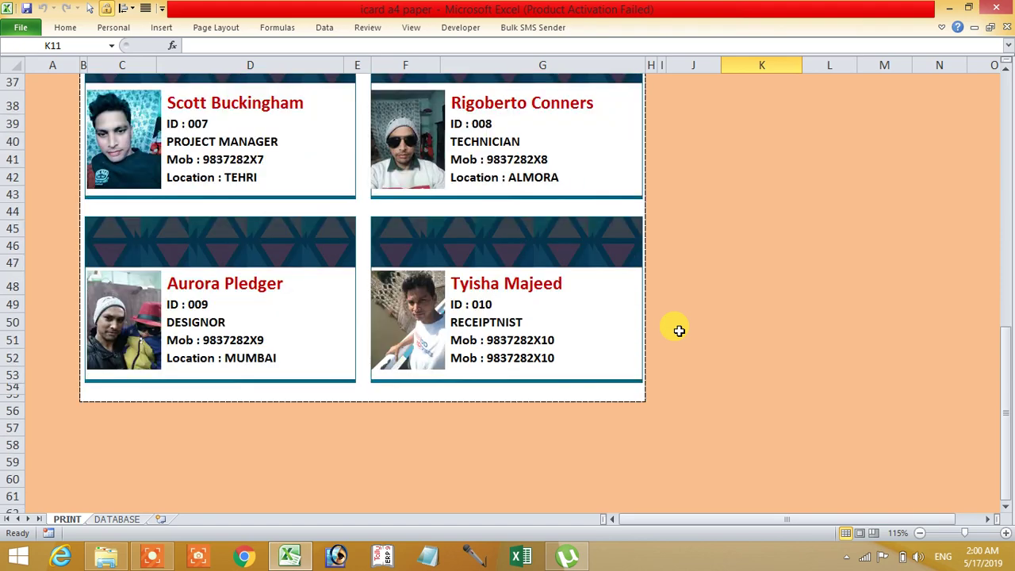
pyautogui.scroll(1, 725, 316)
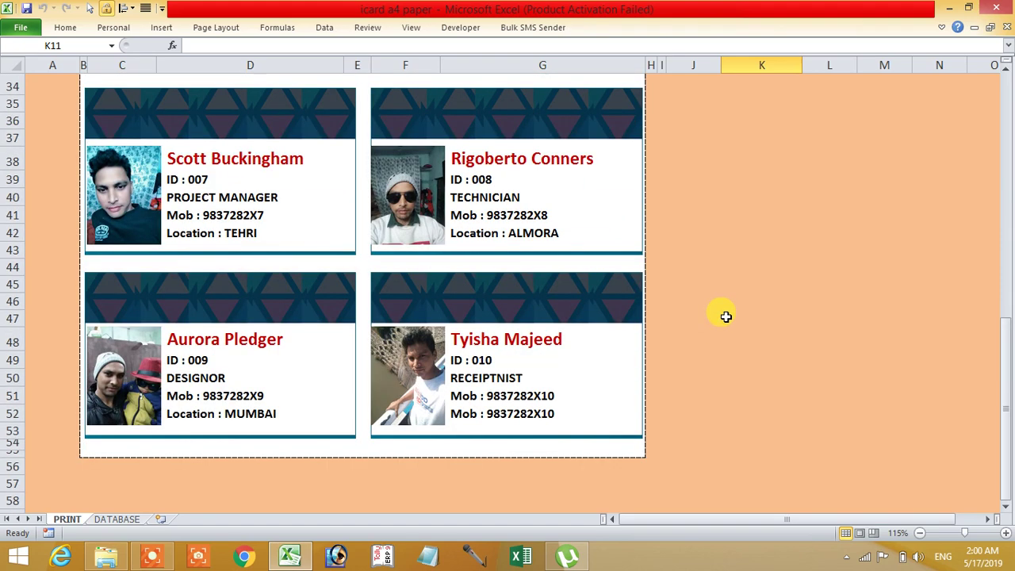
pyautogui.scroll(1, 725, 316)
pyautogui.scroll(6, 725, 316)
pyautogui.scroll(2, 725, 316)
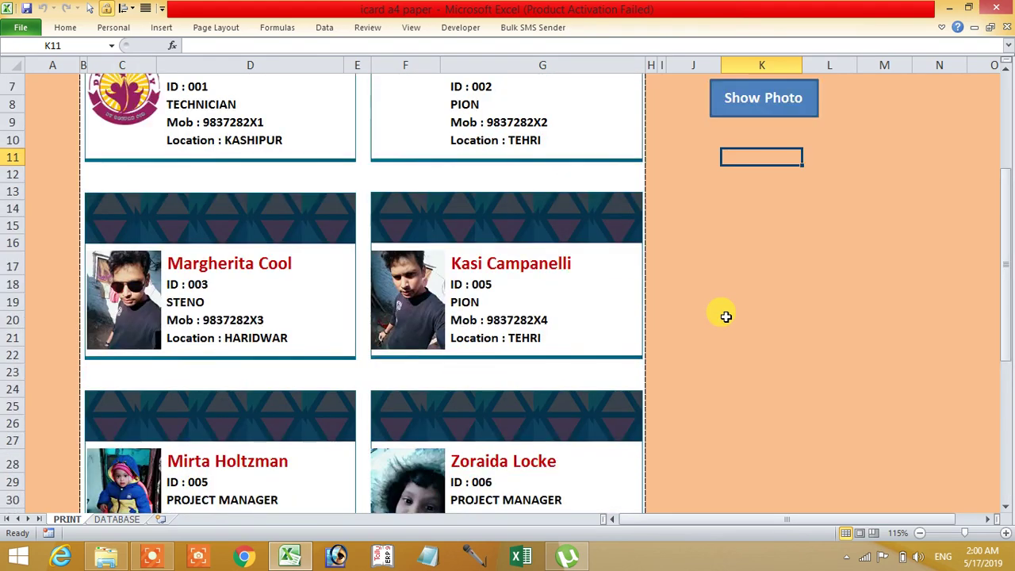
pyautogui.scroll(2, 725, 317)
pyautogui.click(753, 146)
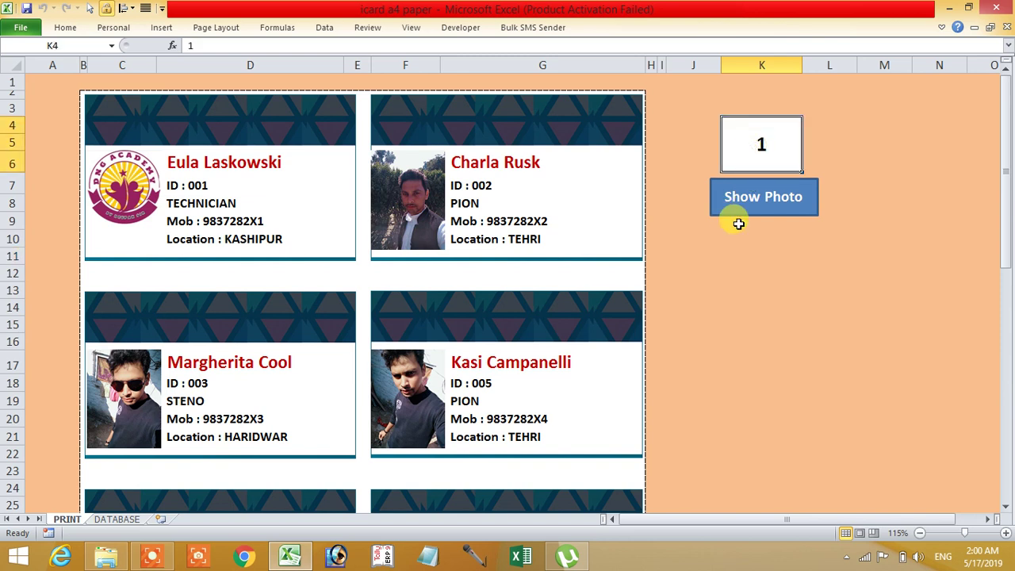
pyautogui.write('4')
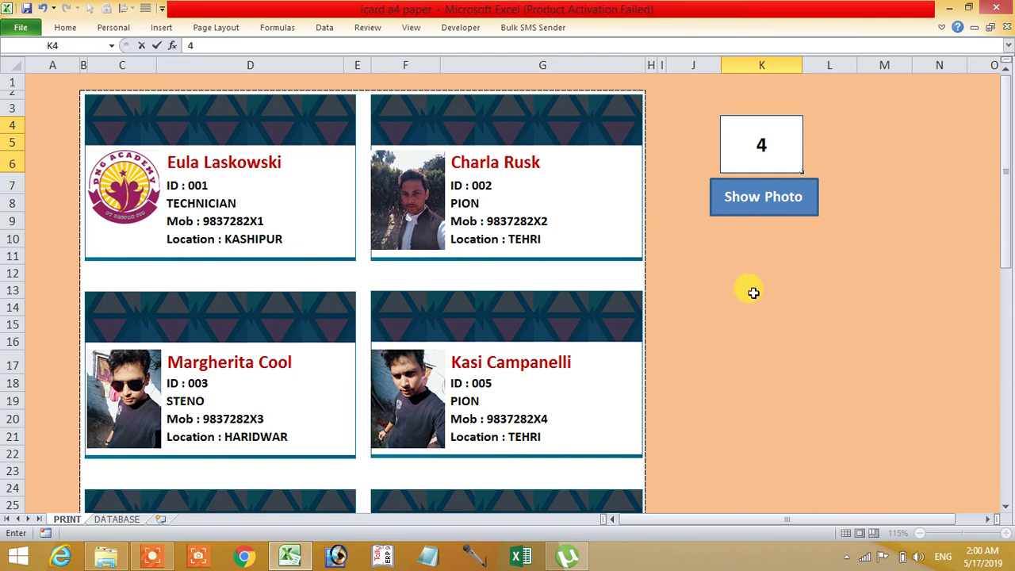
pyautogui.click(752, 290)
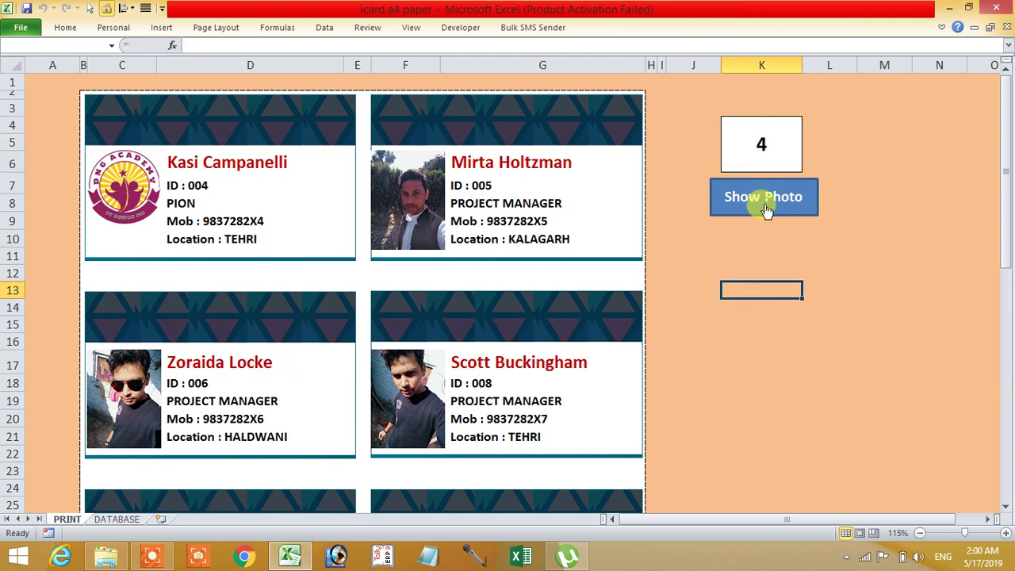
# Refresh the card photos with Show Photo and check each card's picture
pyautogui.click(767, 210)
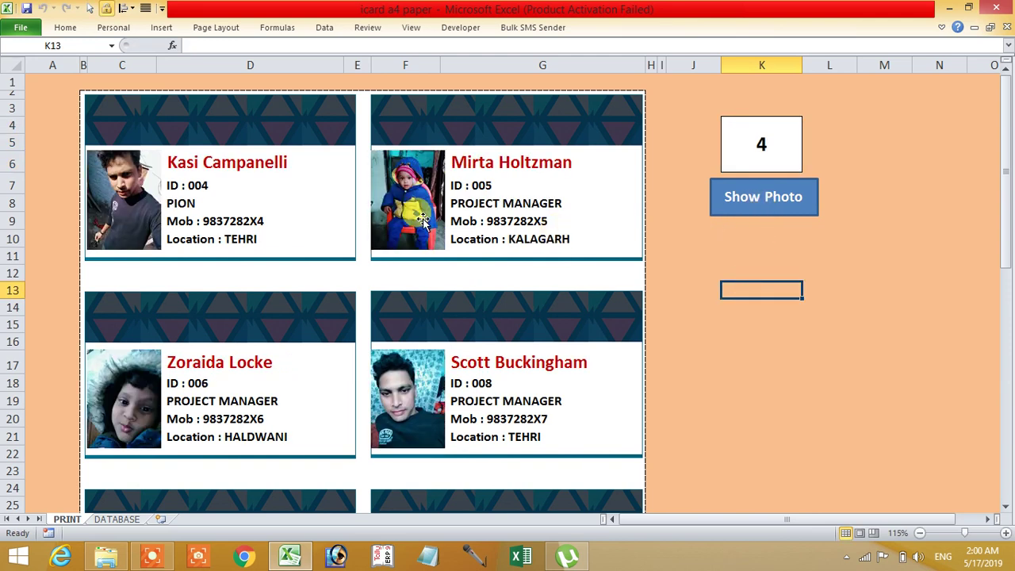
pyautogui.scroll(-4, 227, 313)
pyautogui.scroll(-2, 376, 336)
pyautogui.scroll(-2, 420, 356)
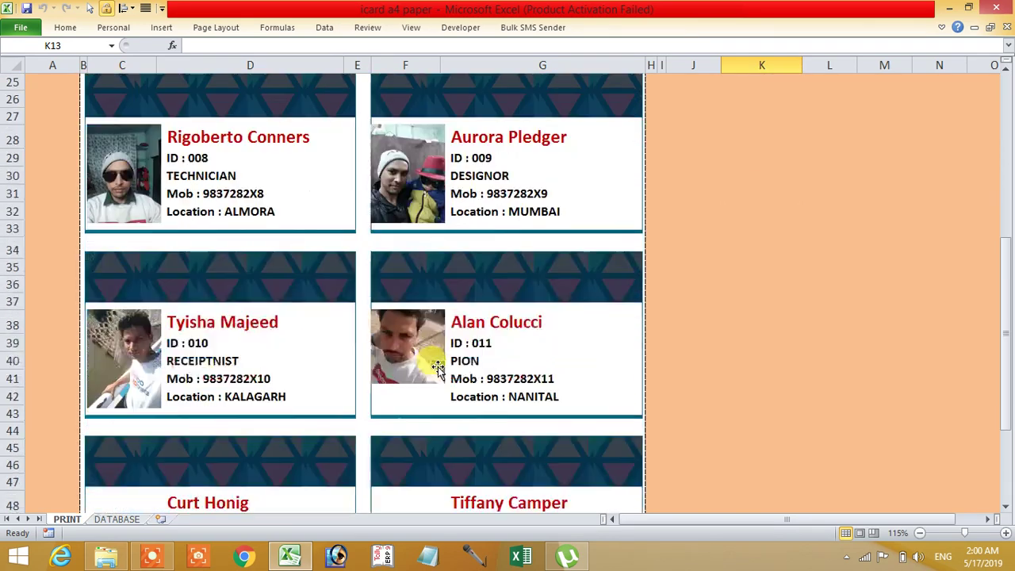
pyautogui.scroll(-2, 419, 357)
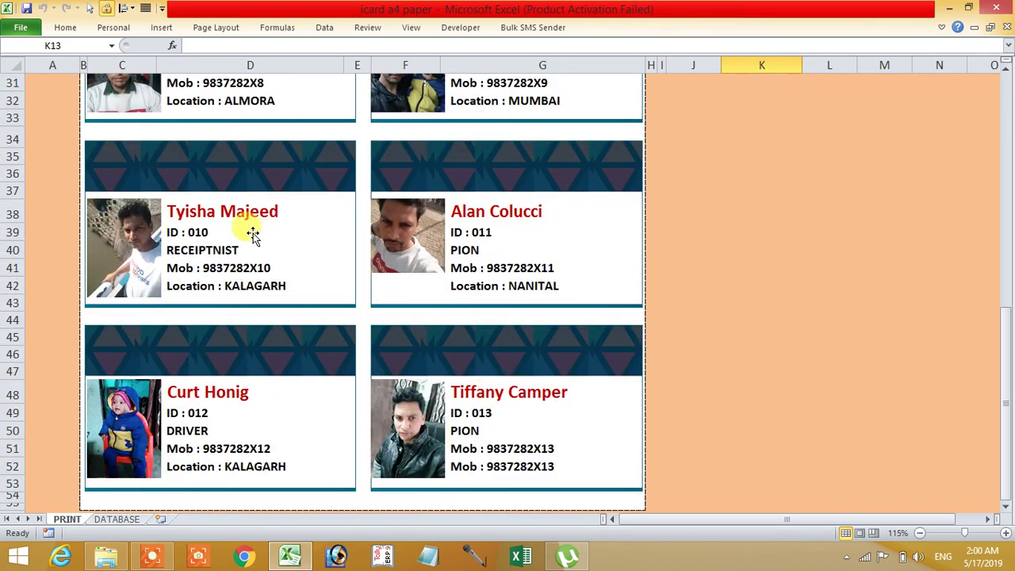
pyautogui.scroll(4, 678, 305)
pyautogui.scroll(3, 679, 305)
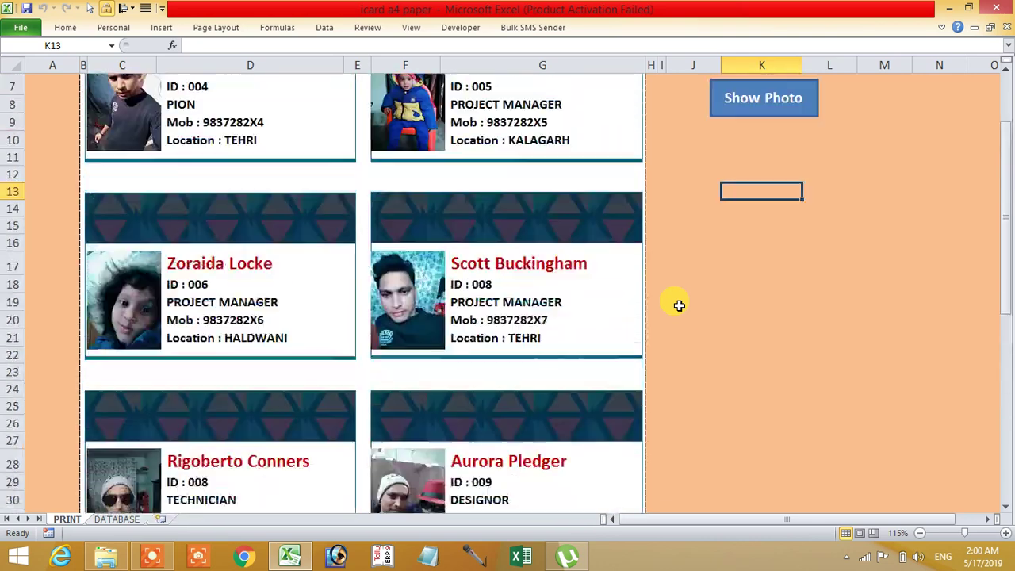
pyautogui.scroll(2, 678, 305)
pyautogui.scroll(1, 679, 306)
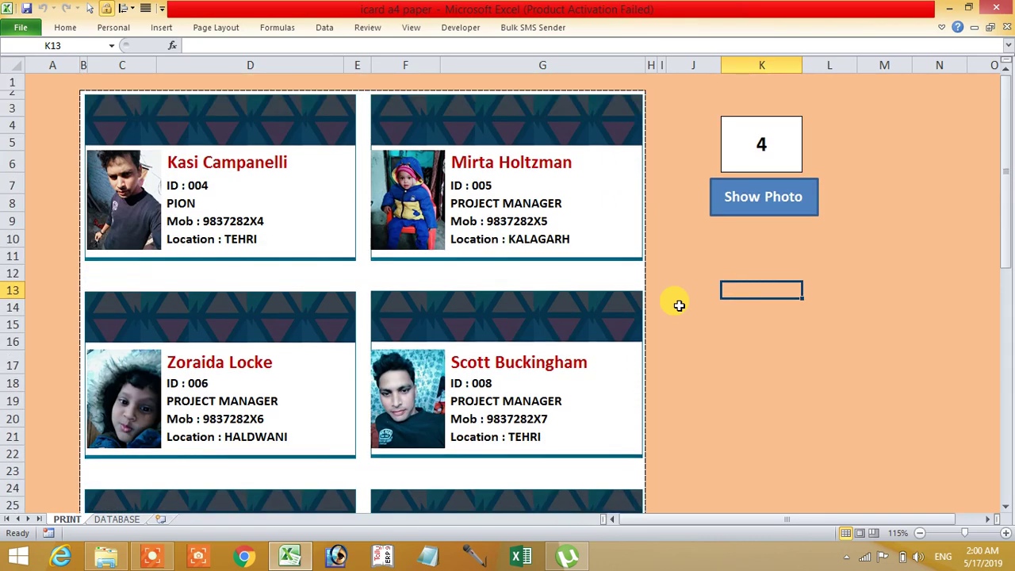
pyautogui.click(111, 519)
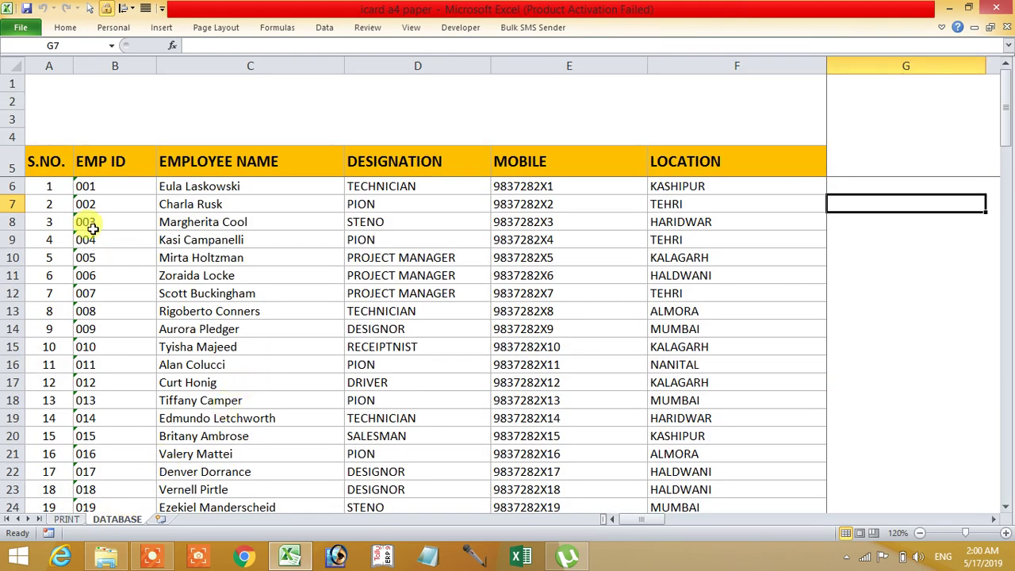
pyautogui.click(49, 162)
pyautogui.moveTo(50, 163); pyautogui.dragTo(49, 269)
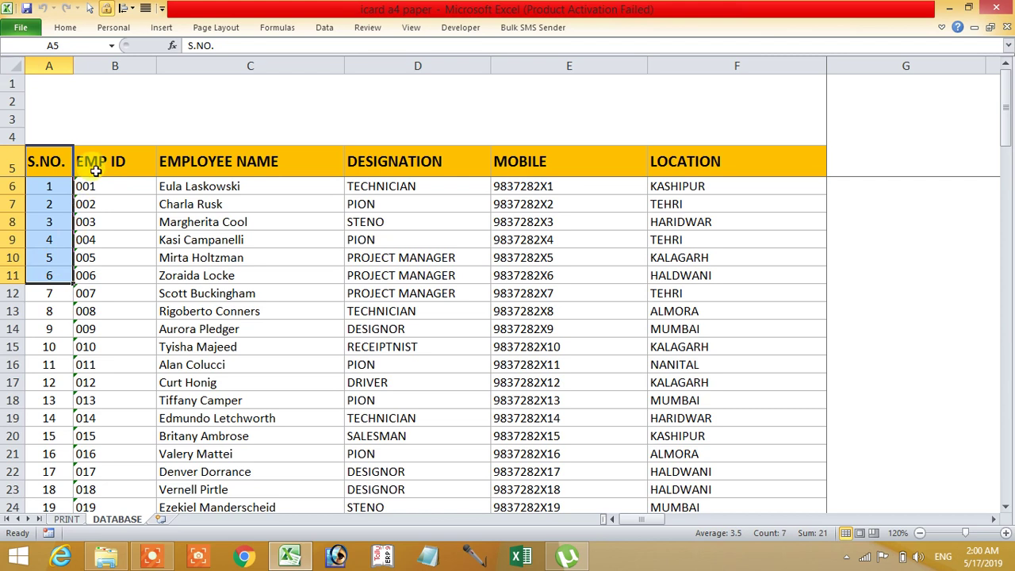
pyautogui.moveTo(85, 163); pyautogui.dragTo(100, 241)
pyautogui.moveTo(201, 168); pyautogui.dragTo(200, 238)
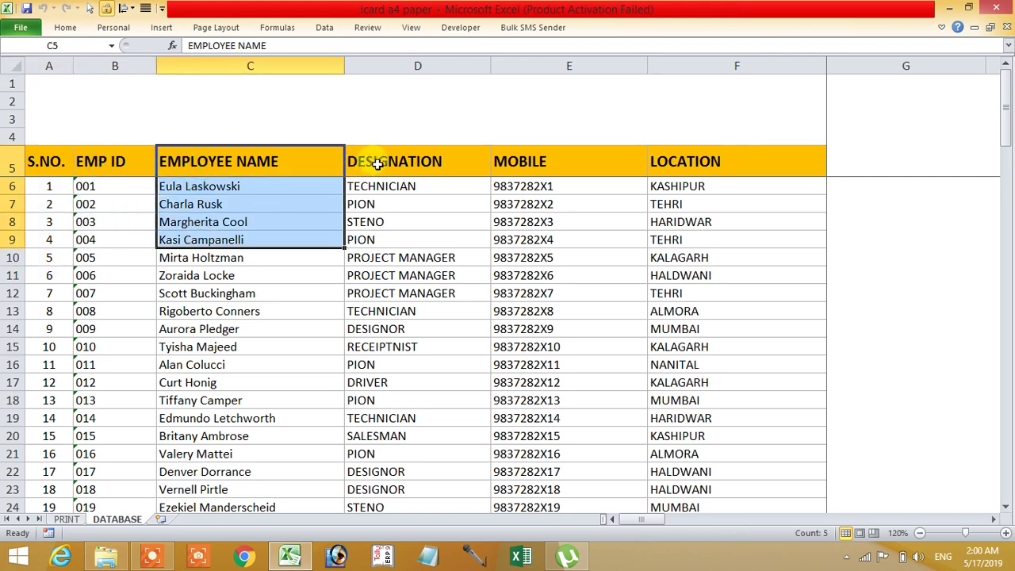
pyautogui.moveTo(374, 162); pyautogui.dragTo(381, 236)
pyautogui.moveTo(536, 162); pyautogui.dragTo(611, 213)
pyautogui.moveTo(685, 162); pyautogui.dragTo(692, 276)
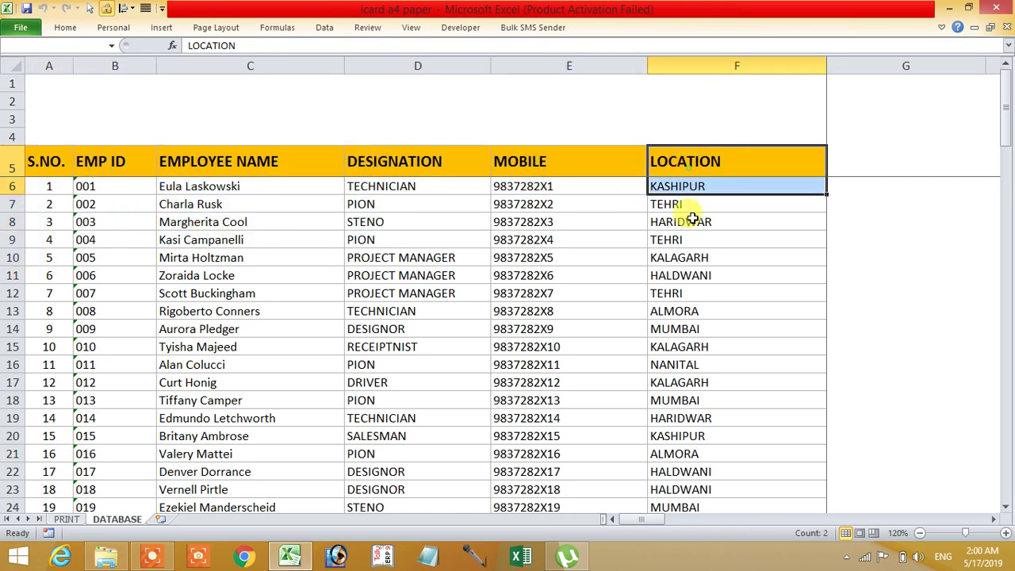
pyautogui.click(66, 518)
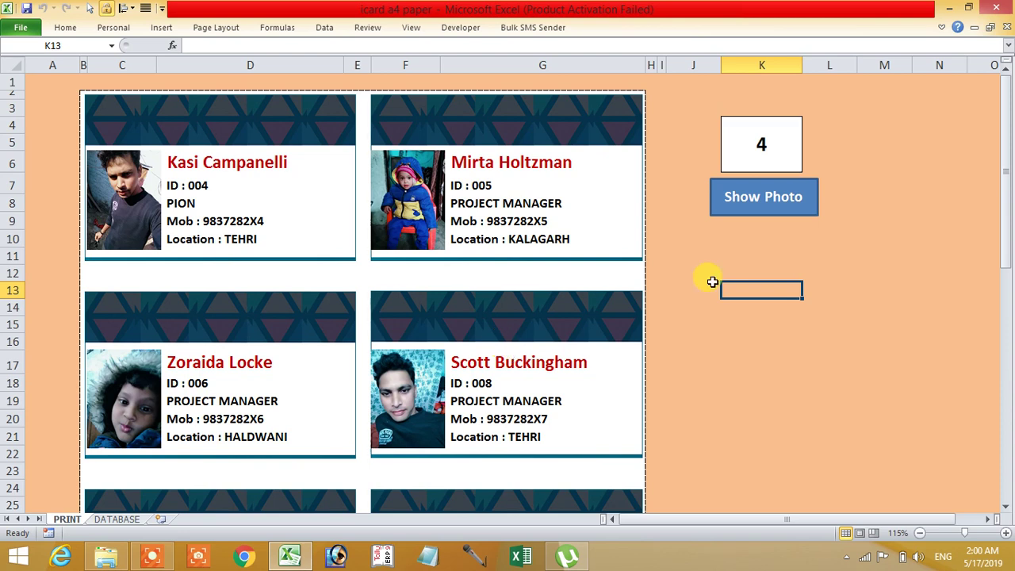
# Open the ID CARD SOFTWARE desktop folder and bring up the menu for image id card
pyautogui.click(949, 8)
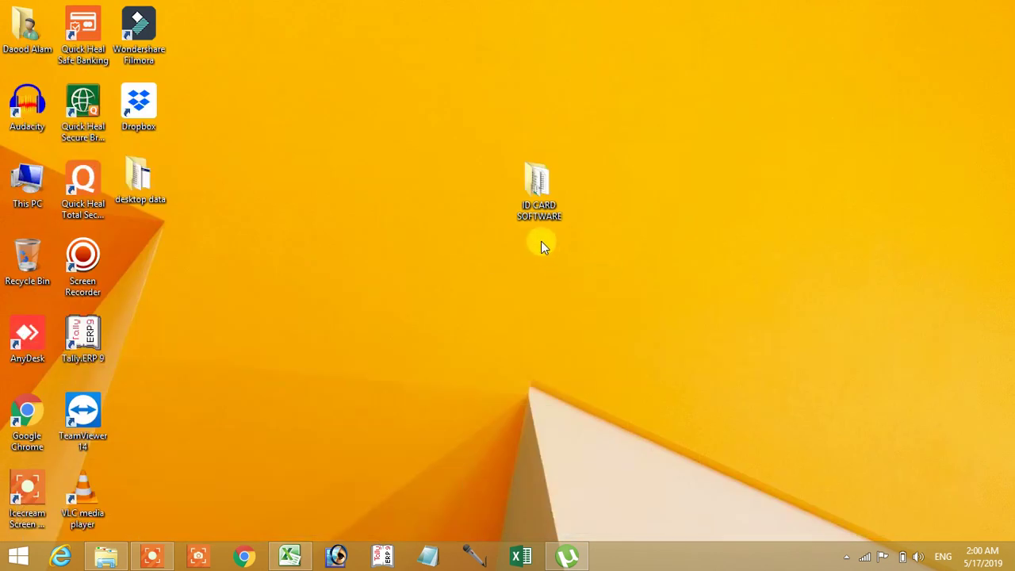
pyautogui.doubleClick(540, 197)
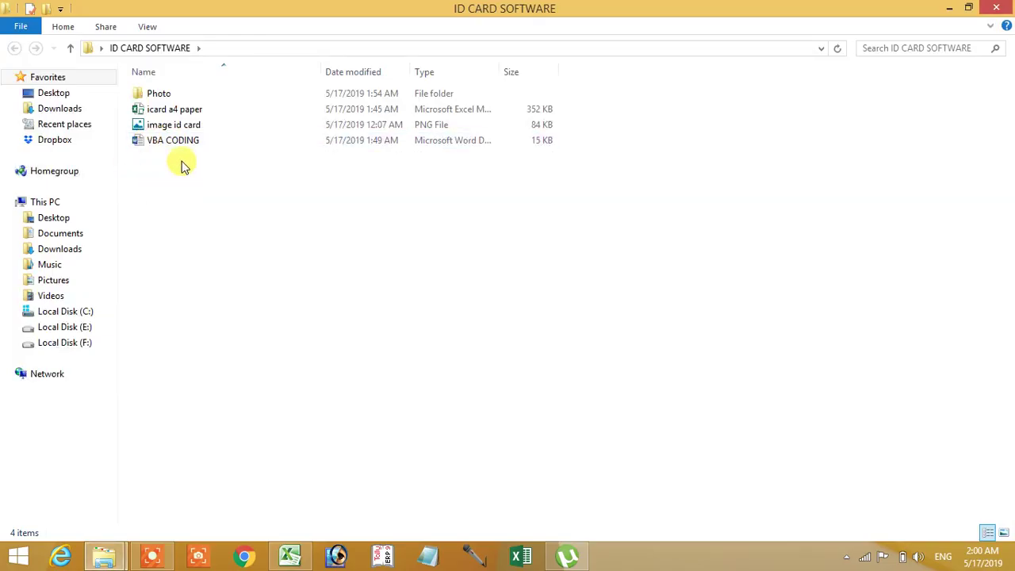
pyautogui.click(154, 143)
pyautogui.click(161, 95)
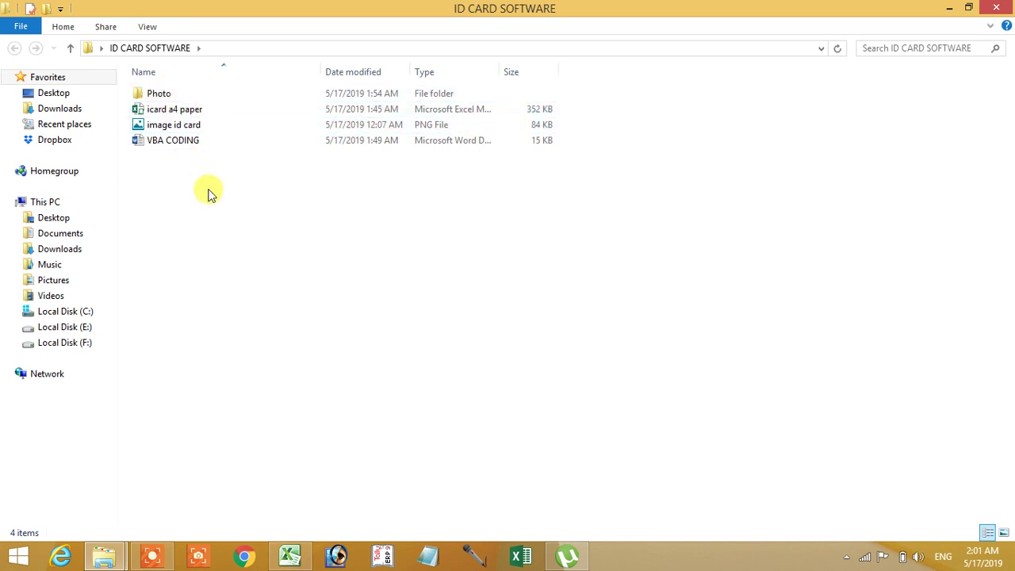
pyautogui.click(187, 128)
pyautogui.rightClick(187, 128)
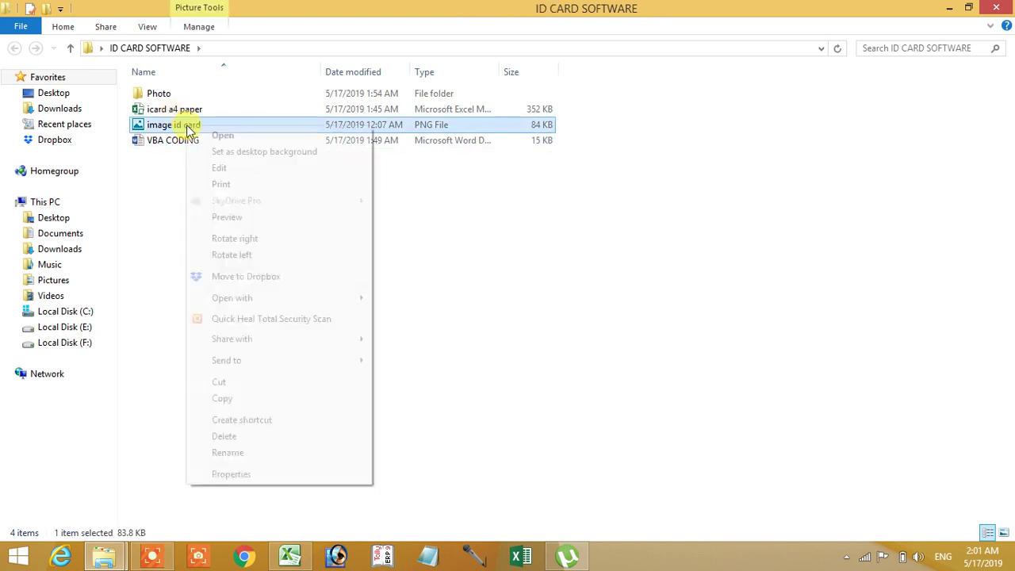
# Preview the image id card picture in Windows Photo Viewer
pyautogui.click(230, 219)
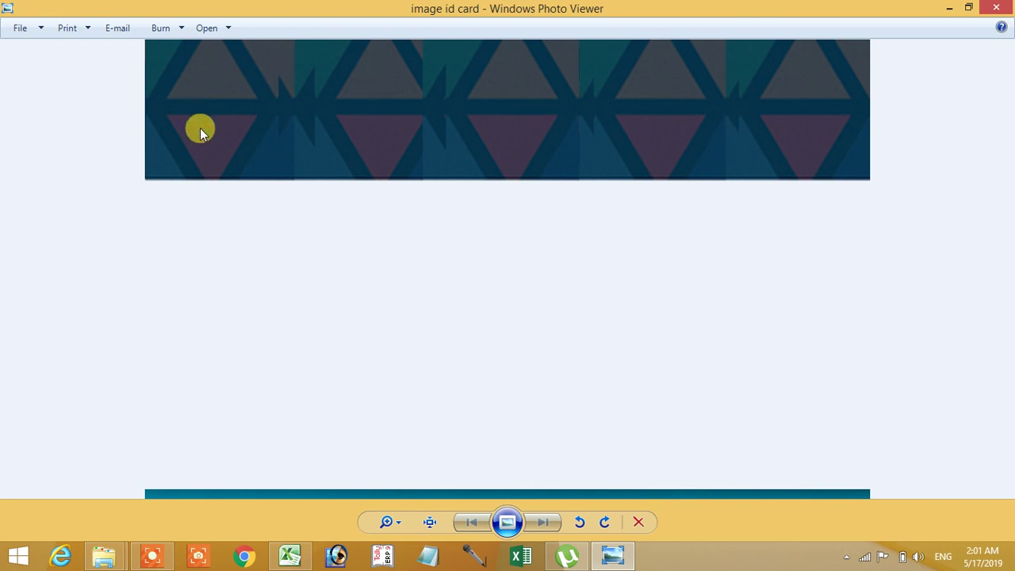
# Close the preview, check image id card's properties (84 KB PNG), and minimise the folder
pyautogui.click(995, 8)
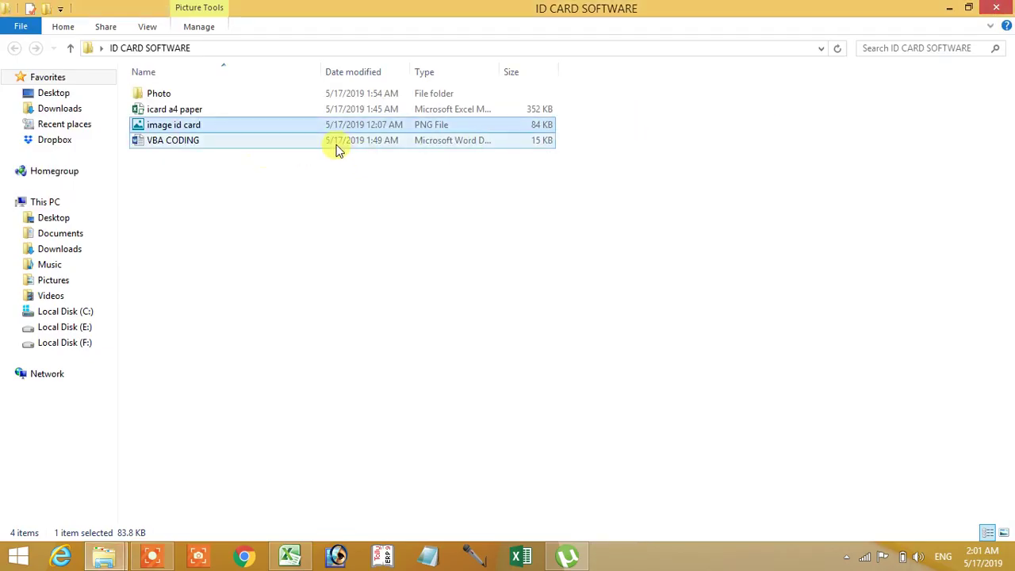
pyautogui.rightClick(184, 129)
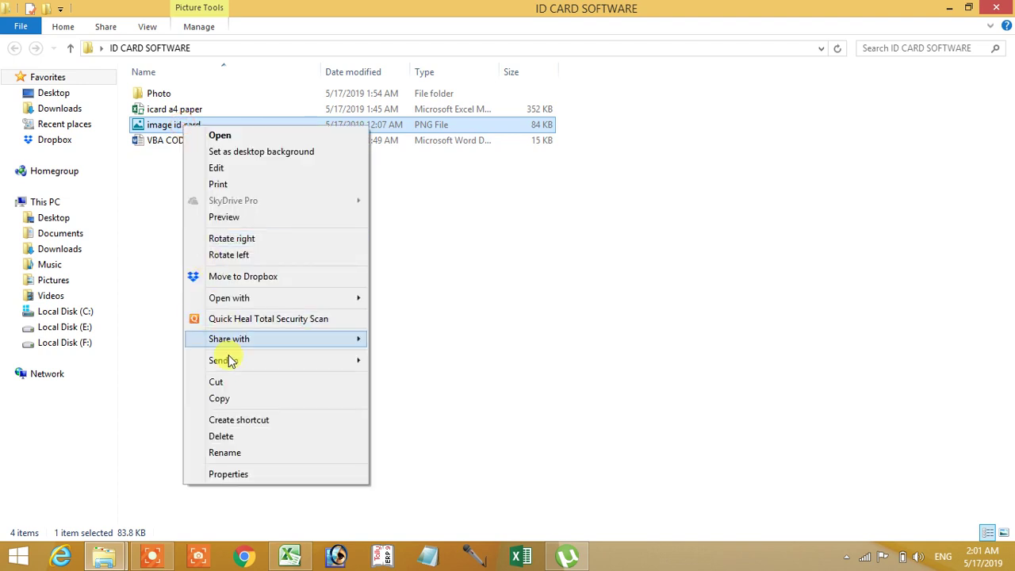
pyautogui.click(235, 473)
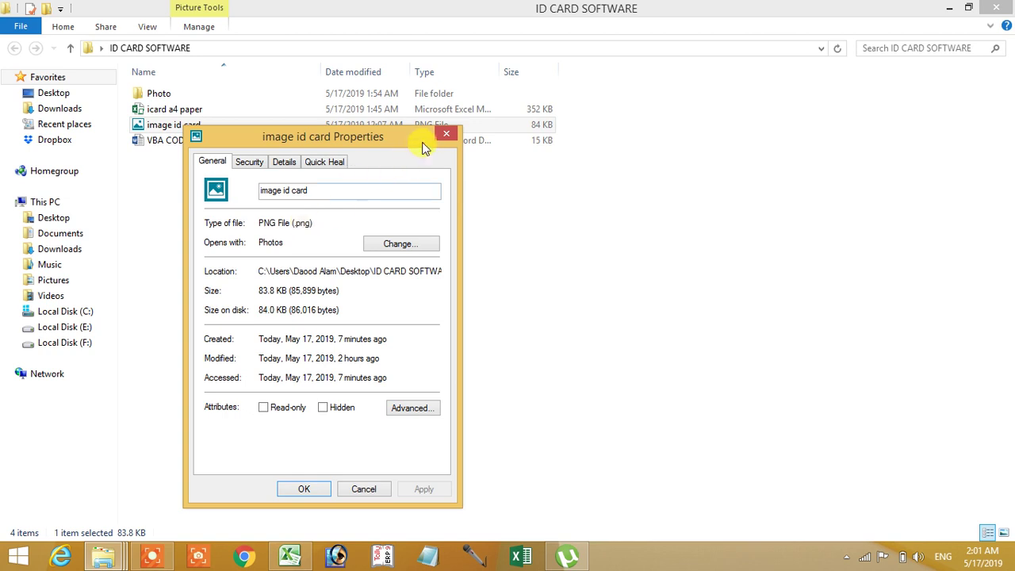
pyautogui.click(448, 133)
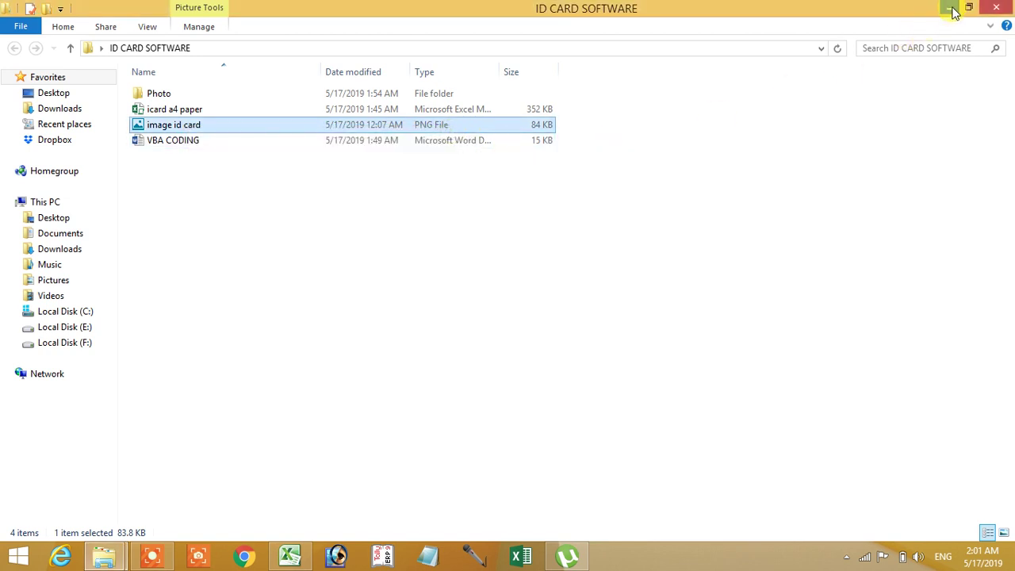
pyautogui.click(949, 8)
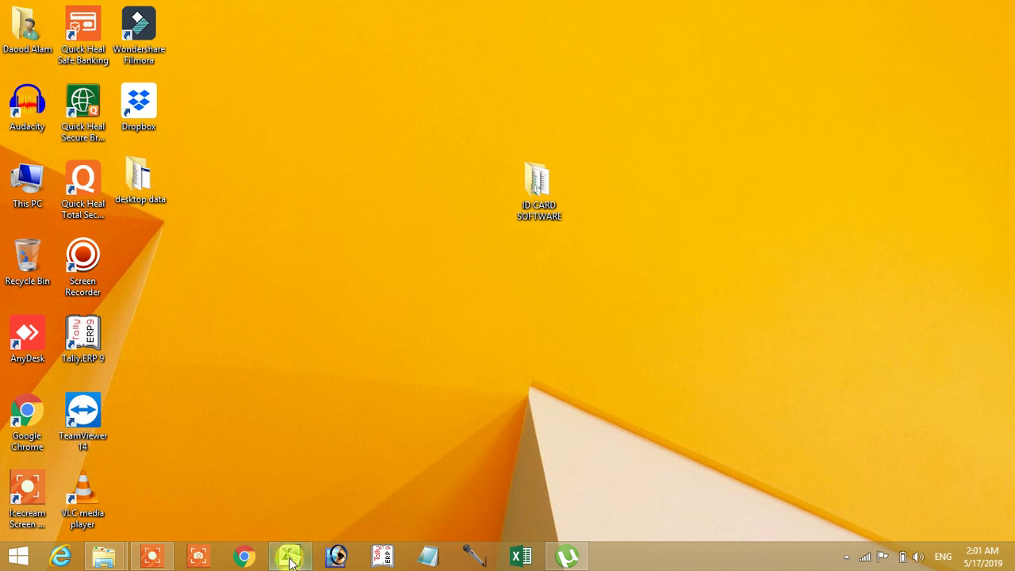
# Restore the Excel workbook from the taskbar, then select and deselect the ID card group
pyautogui.click(289, 553)
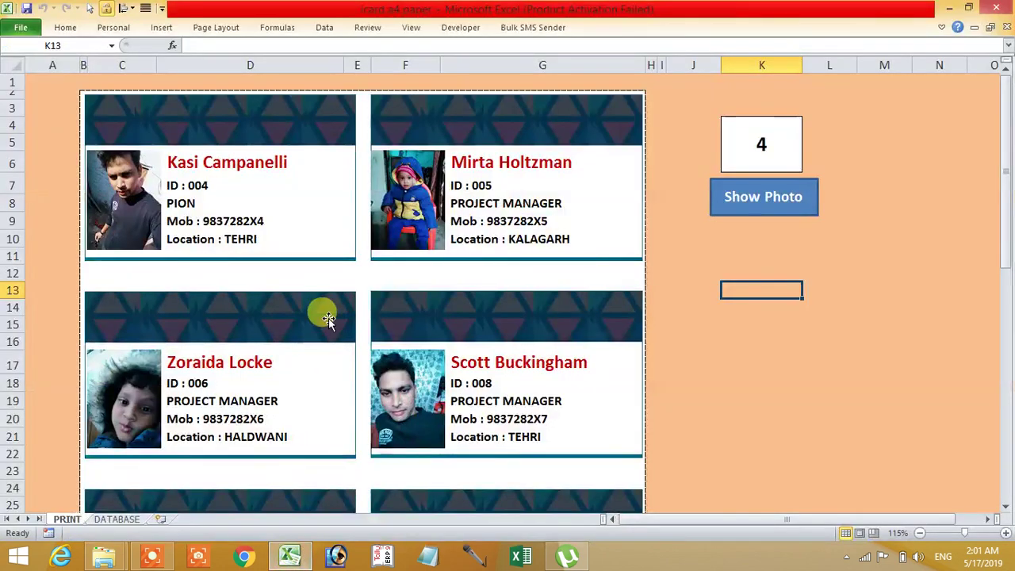
pyautogui.click(322, 139)
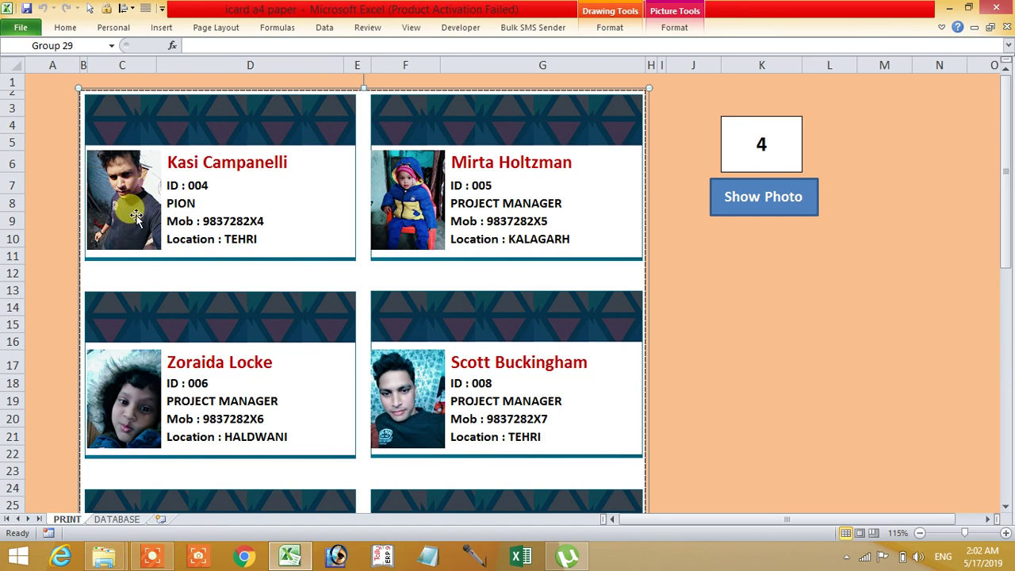
pyautogui.click(691, 271)
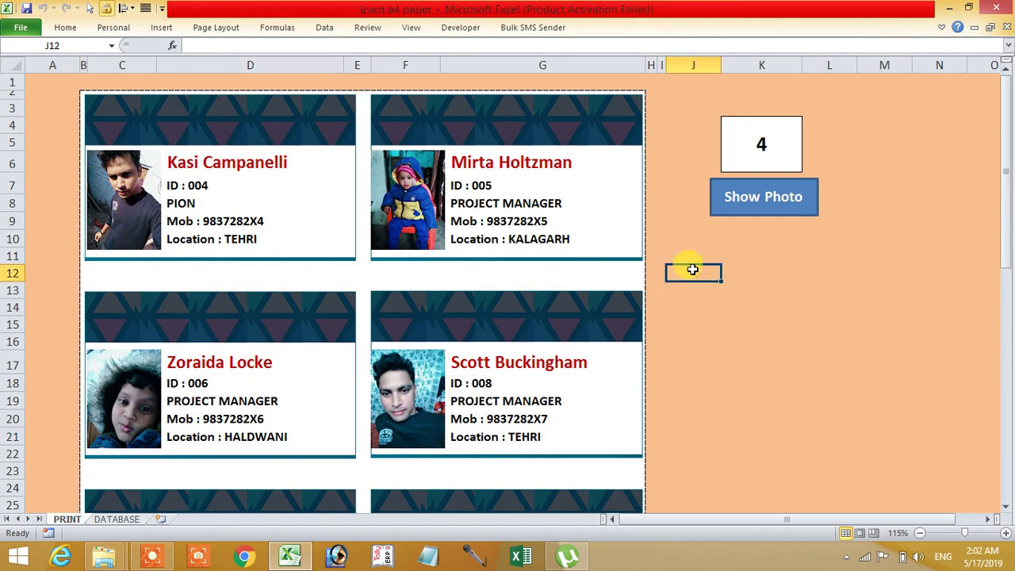
pyautogui.click(130, 519)
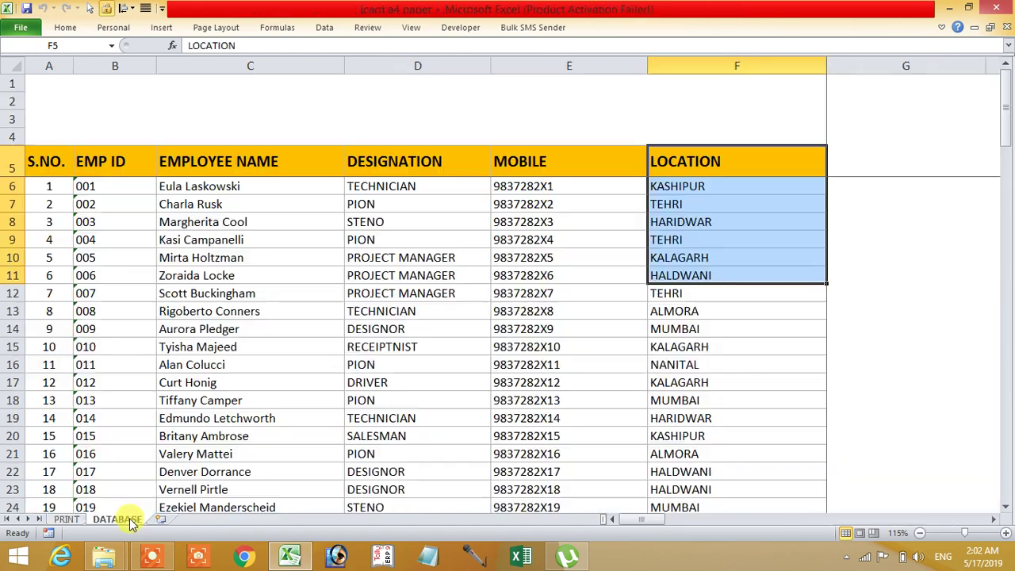
pyautogui.moveTo(47, 161); pyautogui.dragTo(713, 164)
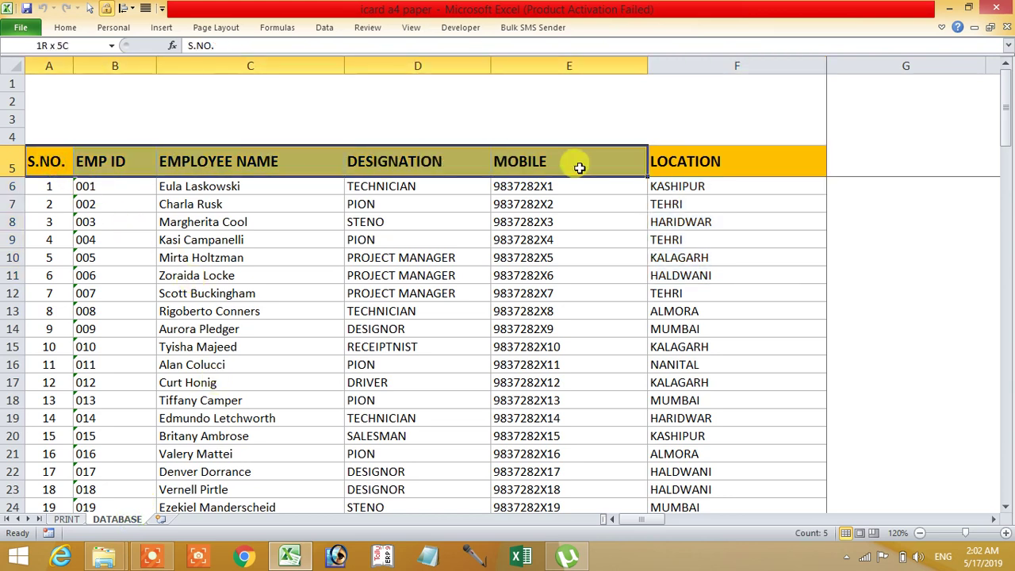
pyautogui.moveTo(49, 186)
pyautogui.mouseDown()
pyautogui.moveTo(659, 207)
pyautogui.moveTo(713, 435)
pyautogui.mouseUp()
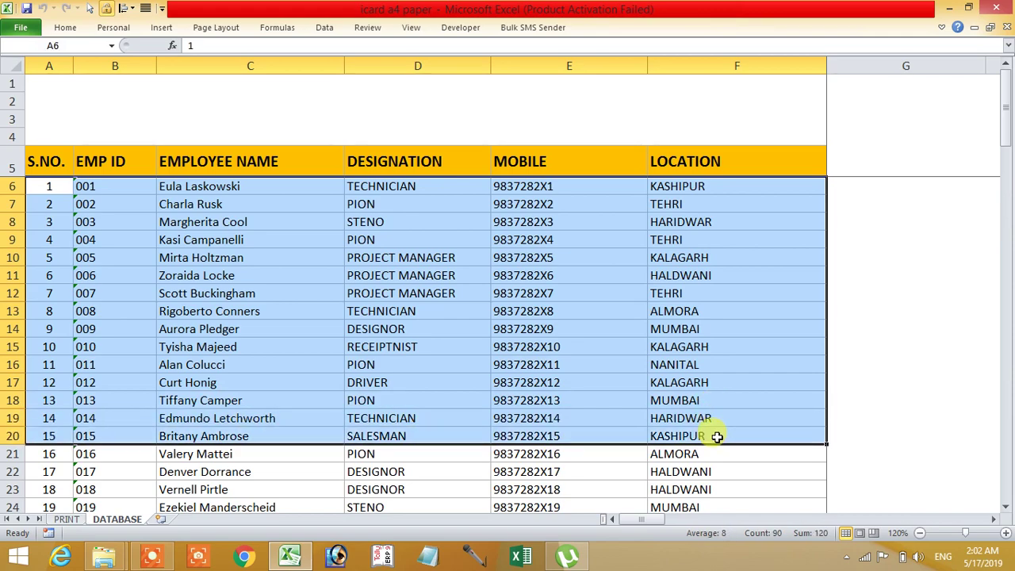
pyautogui.scroll(-3, 568, 314)
pyautogui.scroll(-3, 567, 314)
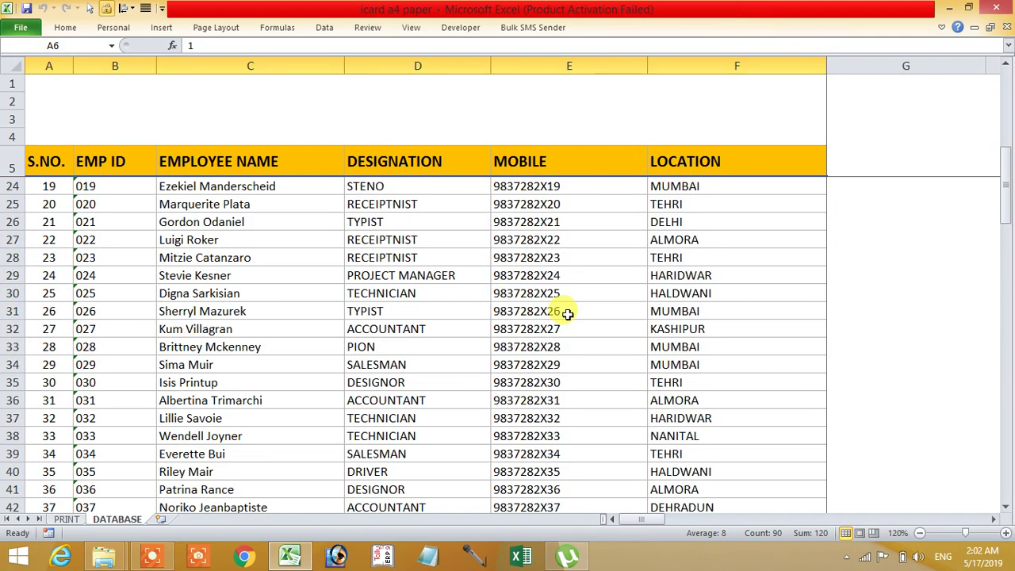
pyautogui.scroll(-1, 568, 314)
pyautogui.scroll(-6, 568, 314)
pyautogui.scroll(-7, 587, 314)
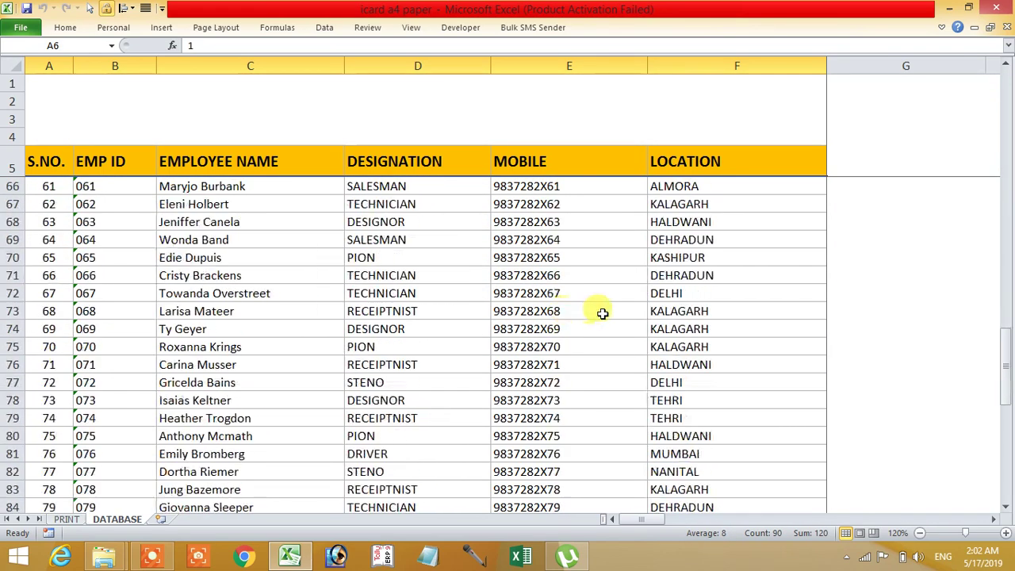
pyautogui.scroll(-5, 602, 313)
pyautogui.scroll(-5, 623, 306)
pyautogui.scroll(1, 623, 306)
pyautogui.scroll(1, 623, 306)
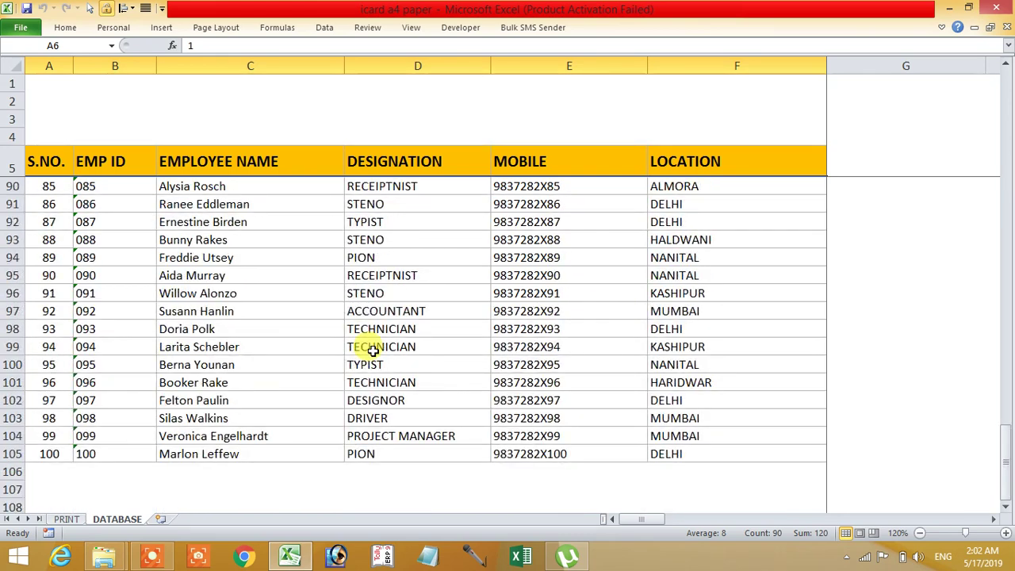
pyautogui.scroll(5, 468, 344)
pyautogui.scroll(10, 474, 346)
pyautogui.scroll(8, 474, 347)
pyautogui.scroll(5, 468, 342)
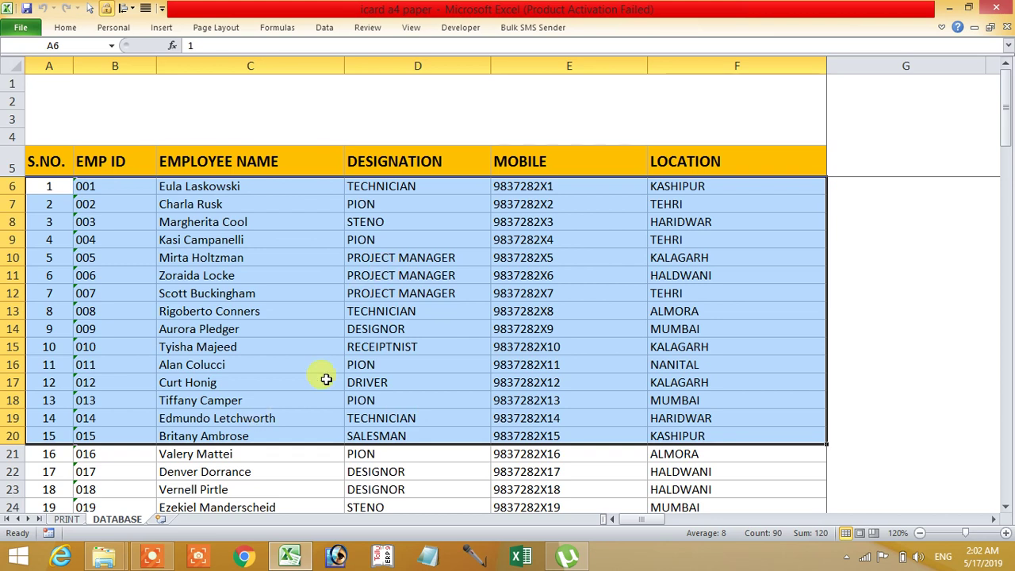
pyautogui.click(67, 519)
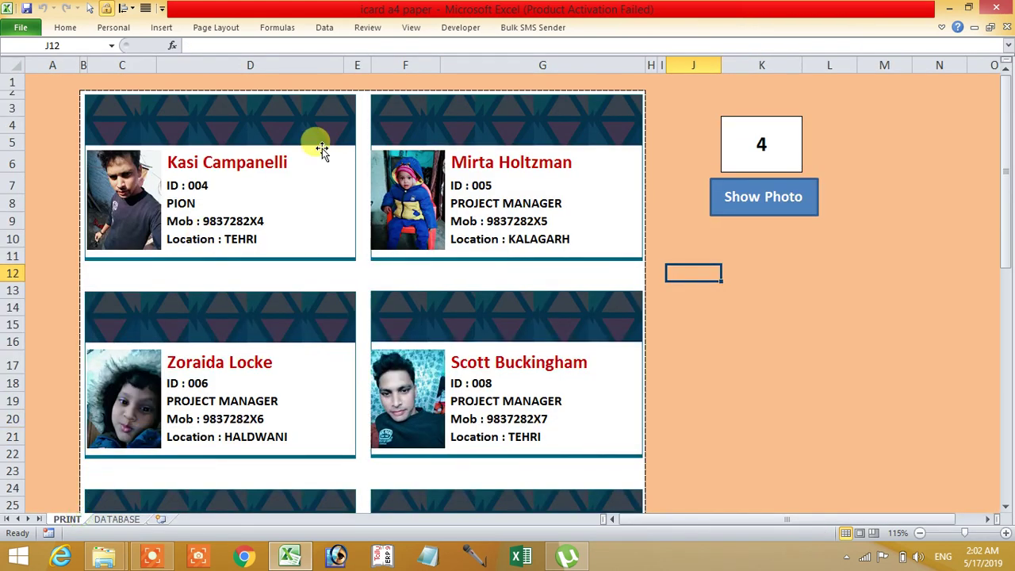
# Add a new worksheet in Page Layout view and narrow column A
pyautogui.click(161, 520)
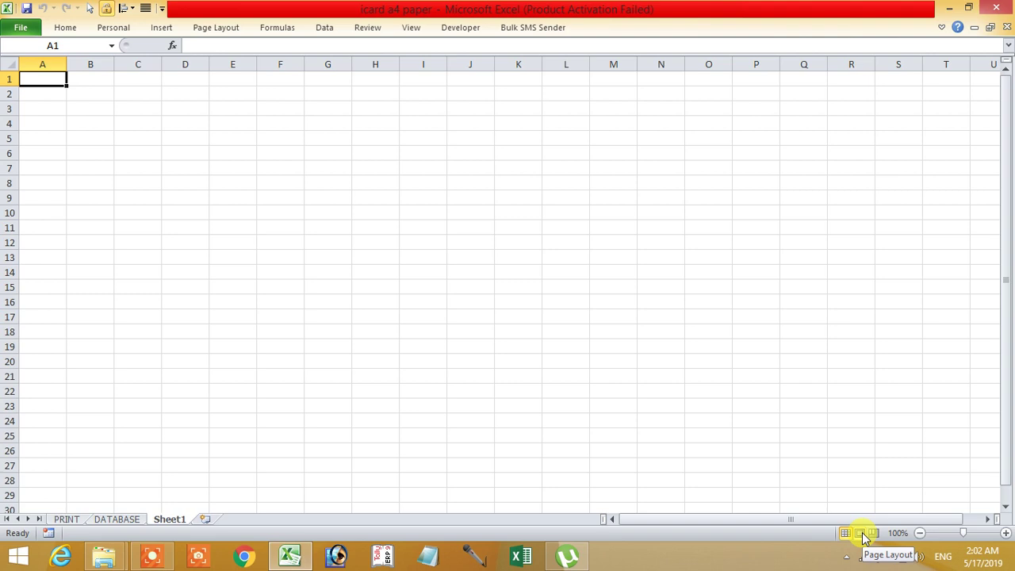
pyautogui.click(861, 534)
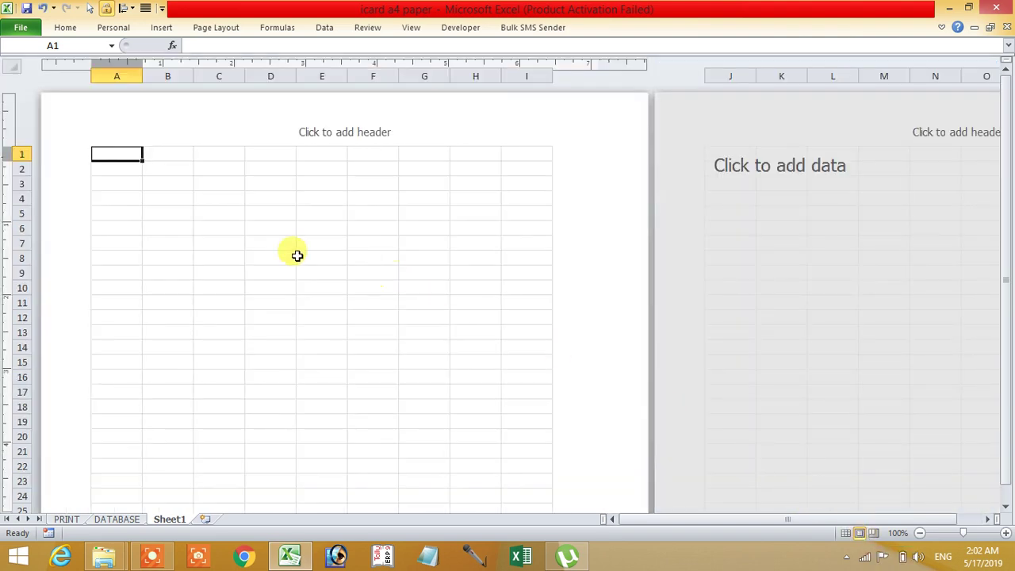
pyautogui.moveTo(142, 76); pyautogui.dragTo(115, 78)
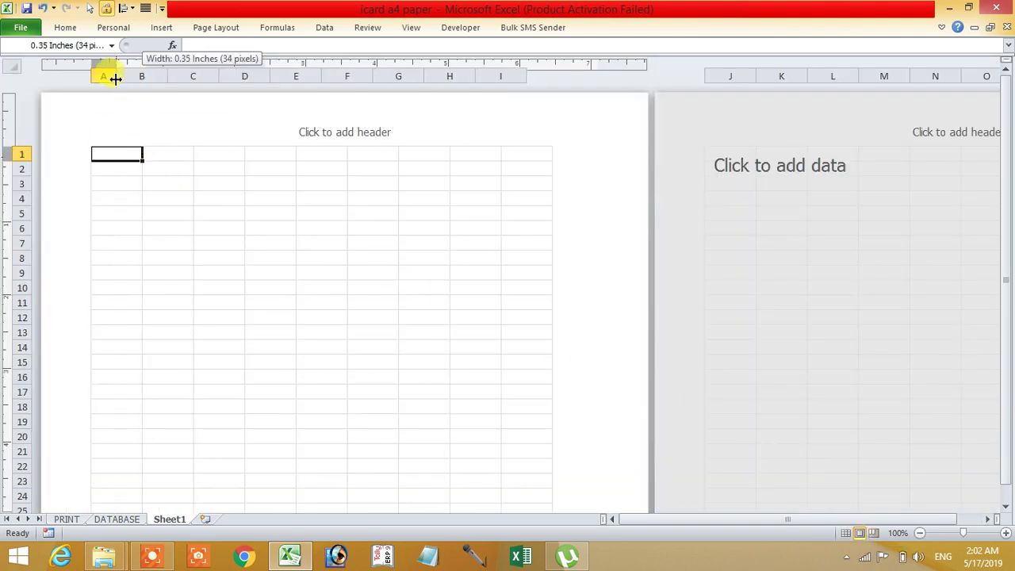
pyautogui.click(132, 152)
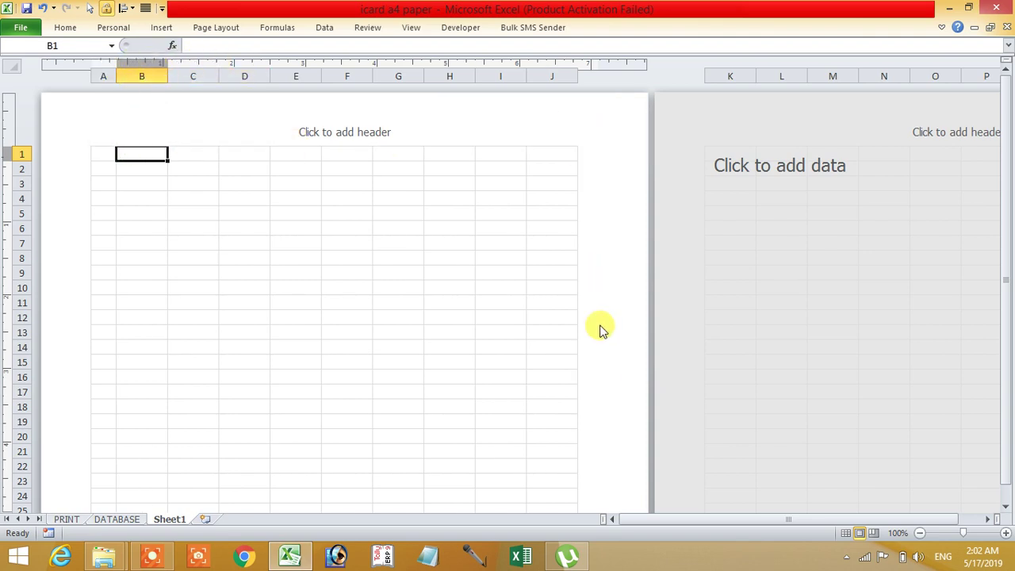
# Set column B's width to 3.3
pyautogui.click(153, 72)
pyautogui.rightClick(152, 72)
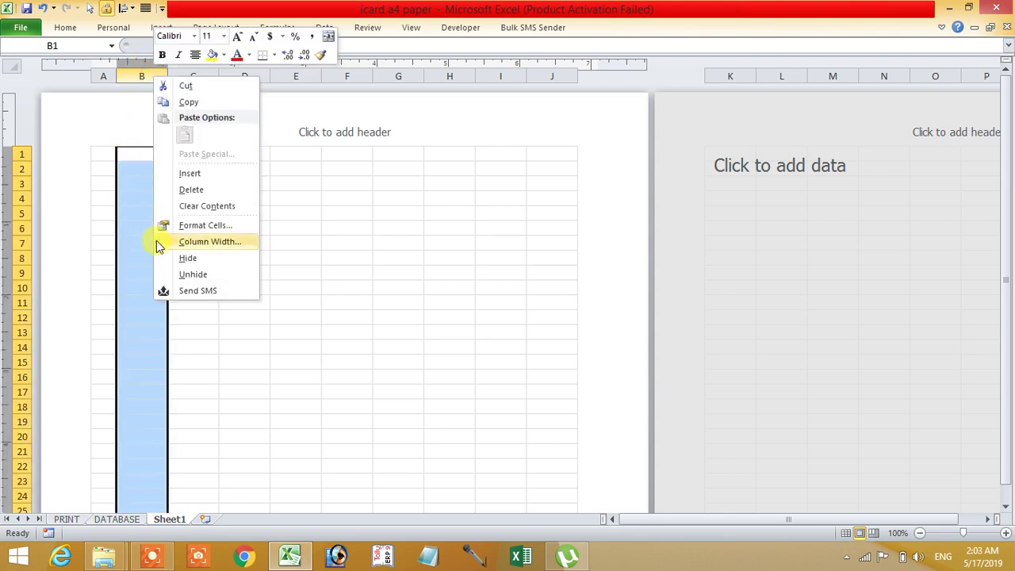
pyautogui.click(198, 243)
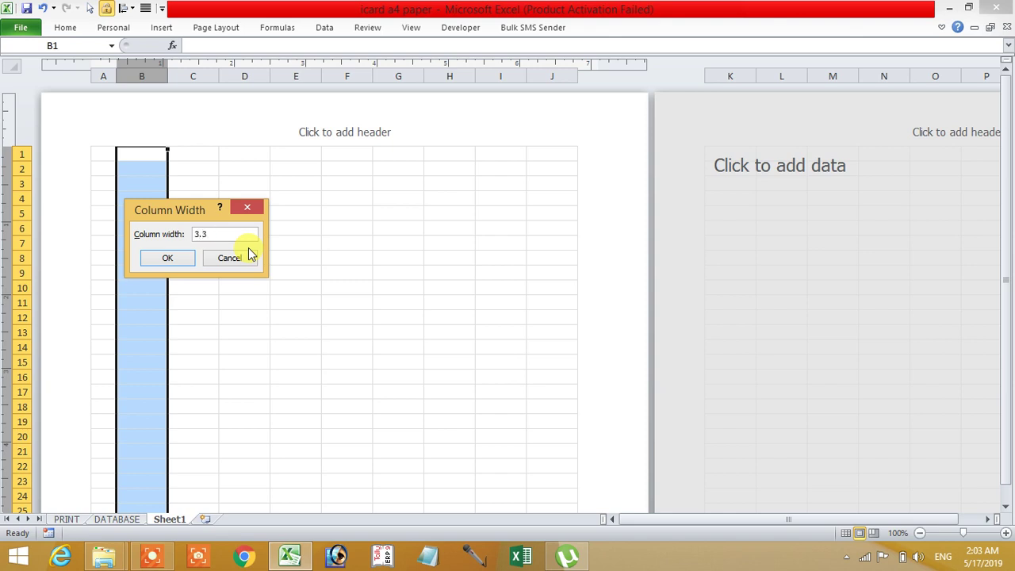
pyautogui.press('Return')
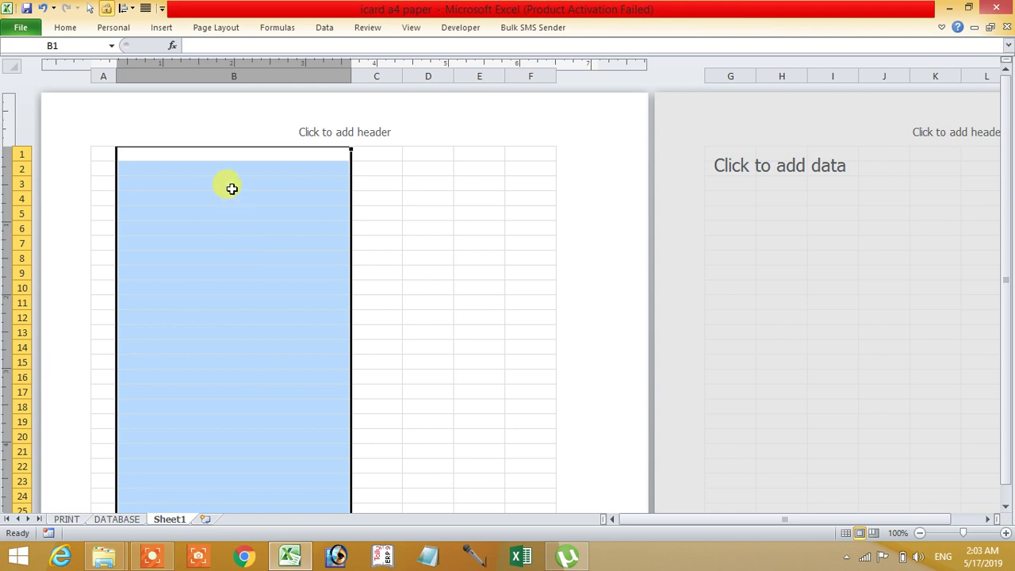
pyautogui.click(225, 154)
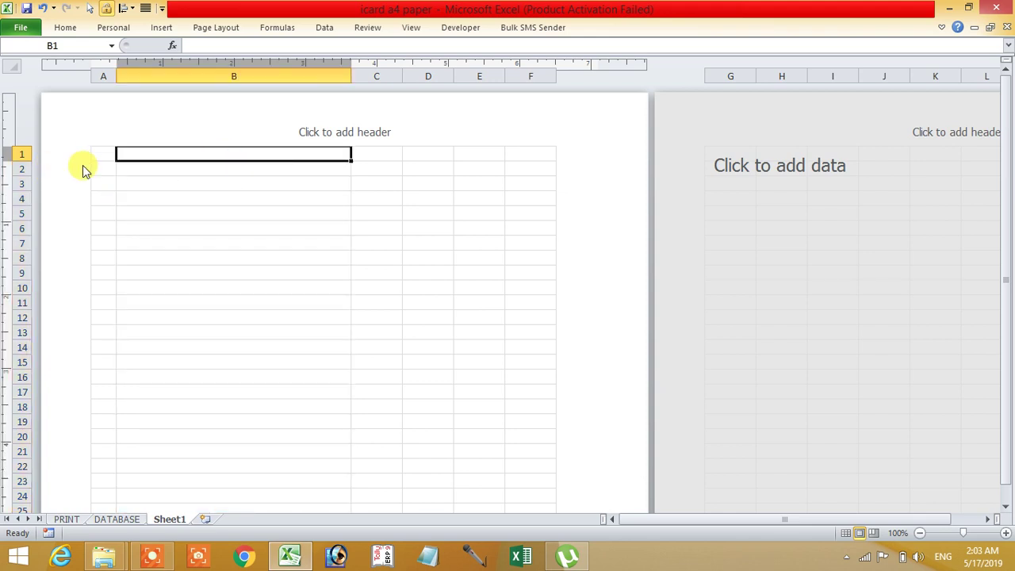
pyautogui.click(161, 28)
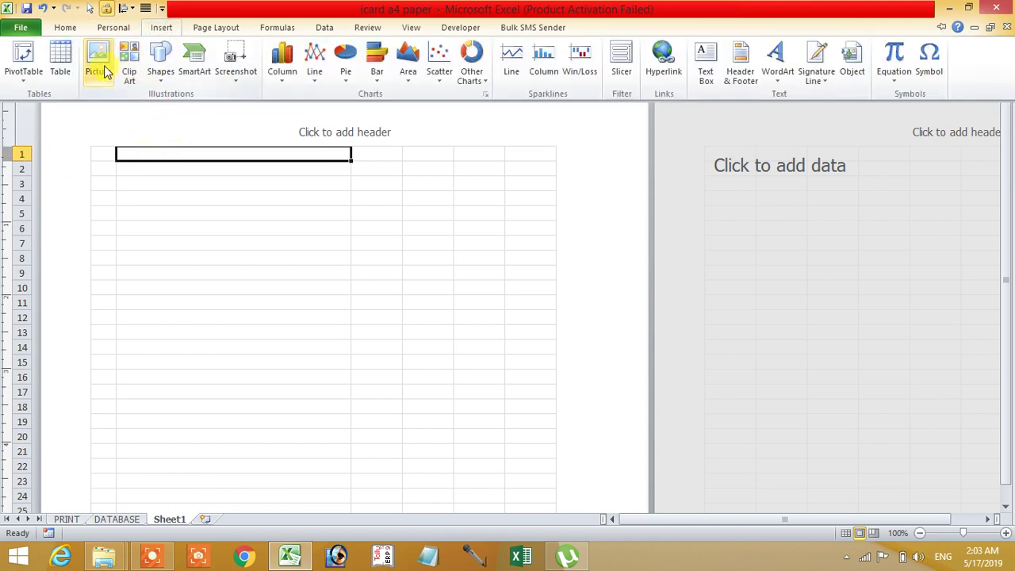
# Insert the image id card picture from Desktop > ID CARD SOFTWARE
pyautogui.click(186, 154)
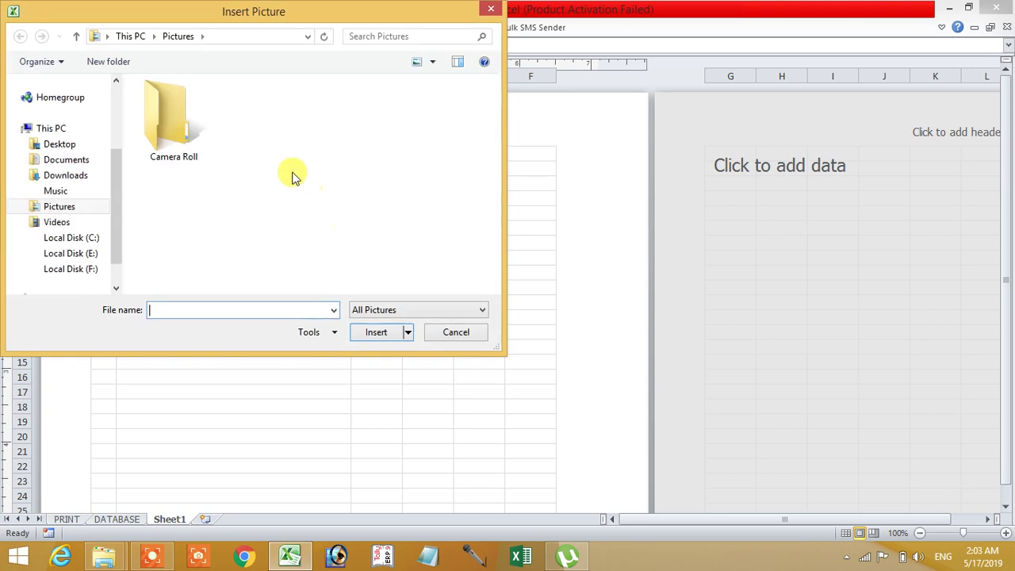
pyautogui.click(81, 145)
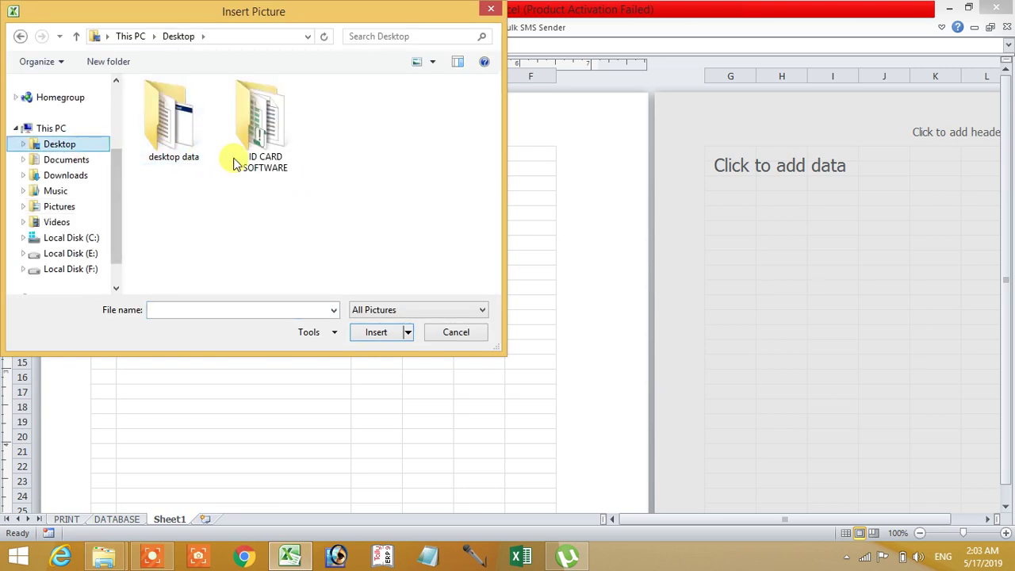
pyautogui.doubleClick(267, 150)
pyautogui.click(264, 141)
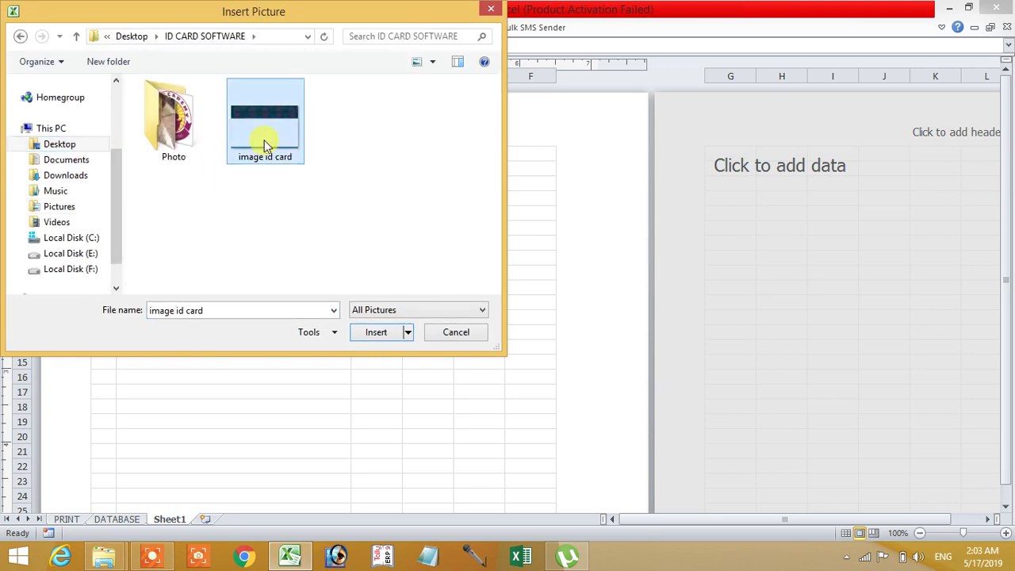
pyautogui.click(371, 331)
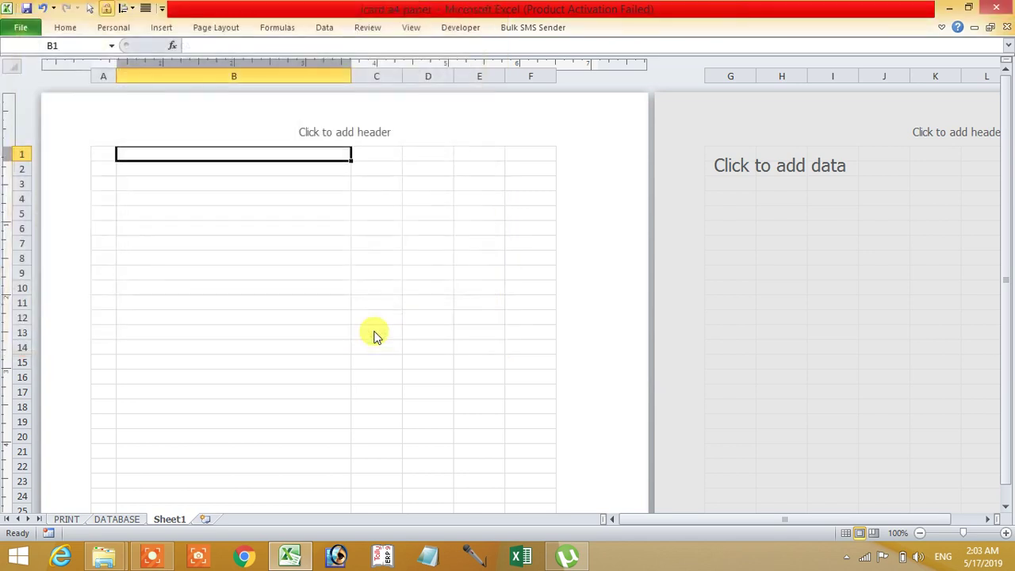
# Shrink the picture to end around row 10 and narrow column A to 0.19 inches
pyautogui.click(462, 227)
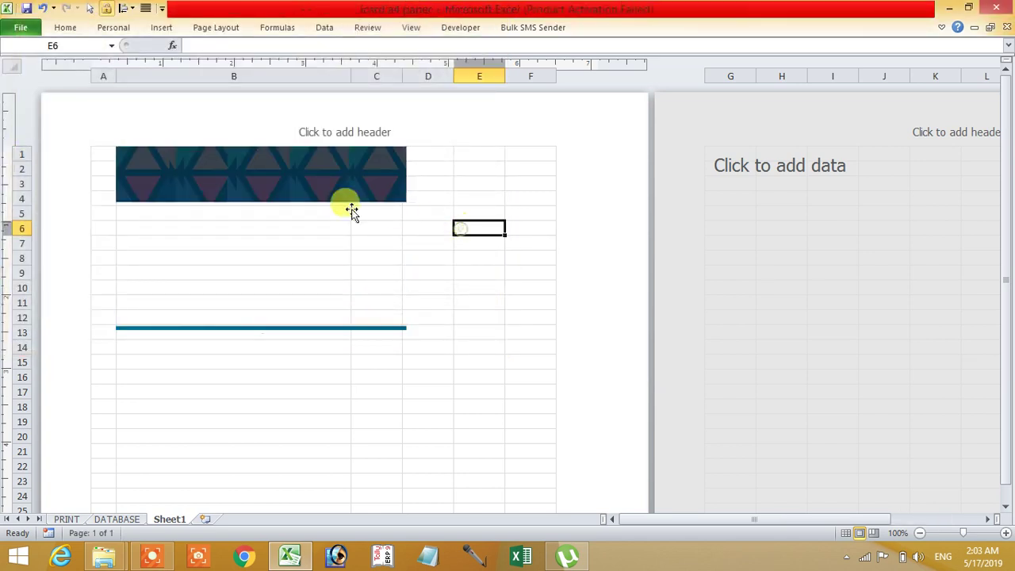
pyautogui.click(310, 196)
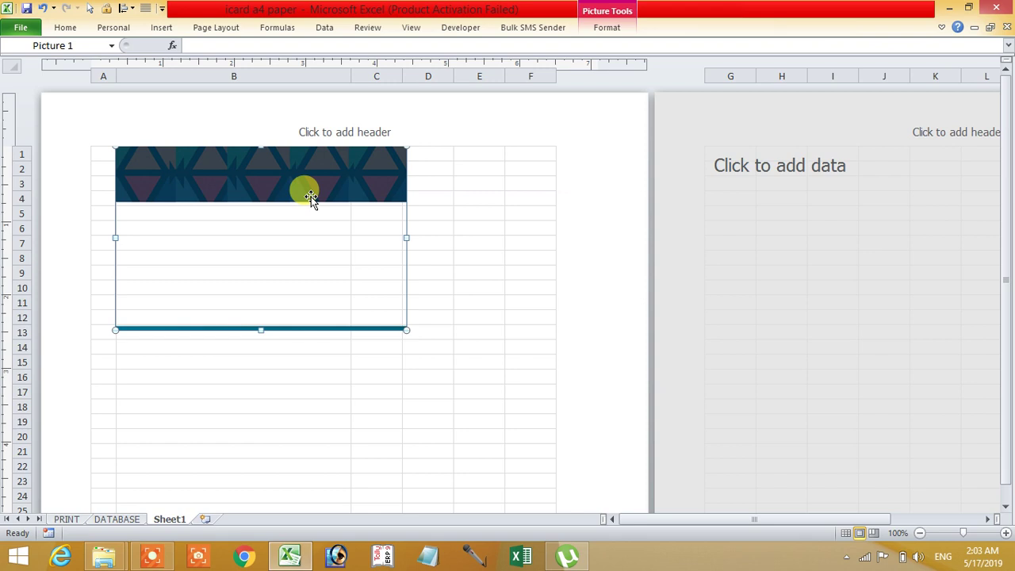
pyautogui.keyDown('ctrl'); pyautogui.scroll(2, 311, 196); pyautogui.keyUp('ctrl')
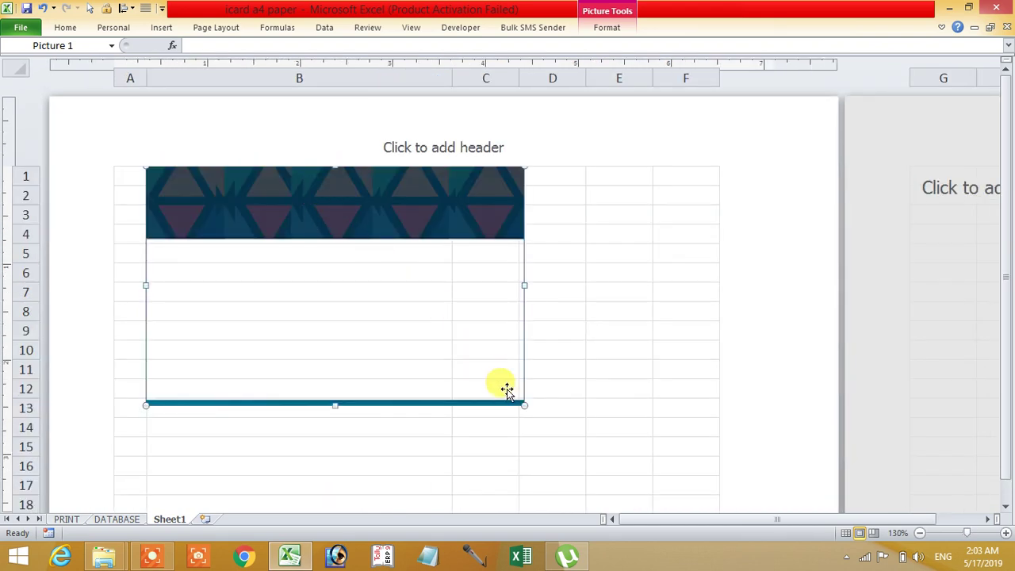
pyautogui.moveTo(521, 406); pyautogui.dragTo(447, 321)
pyautogui.click(508, 313)
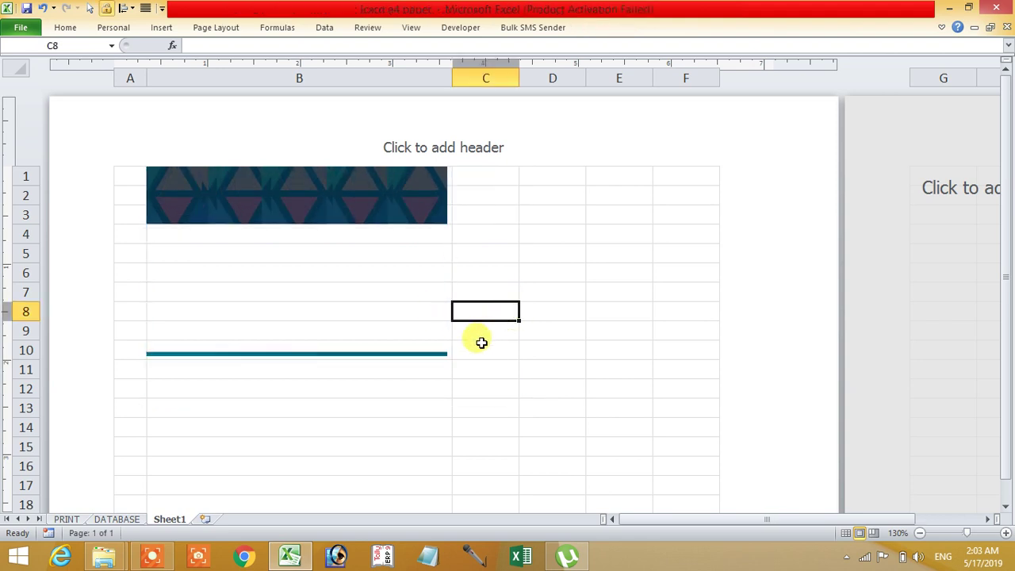
pyautogui.click(526, 256)
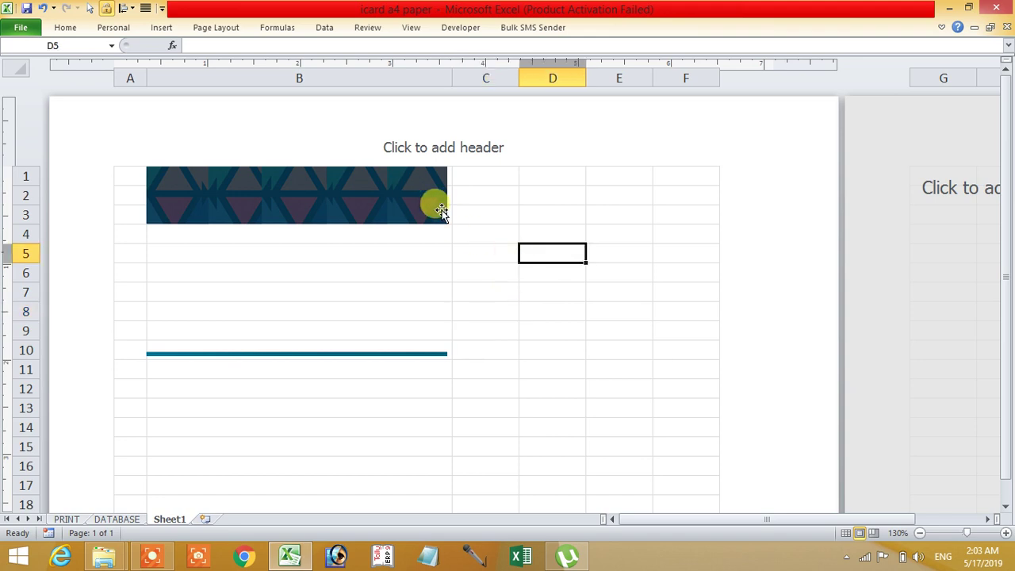
pyautogui.moveTo(145, 78); pyautogui.dragTo(131, 83)
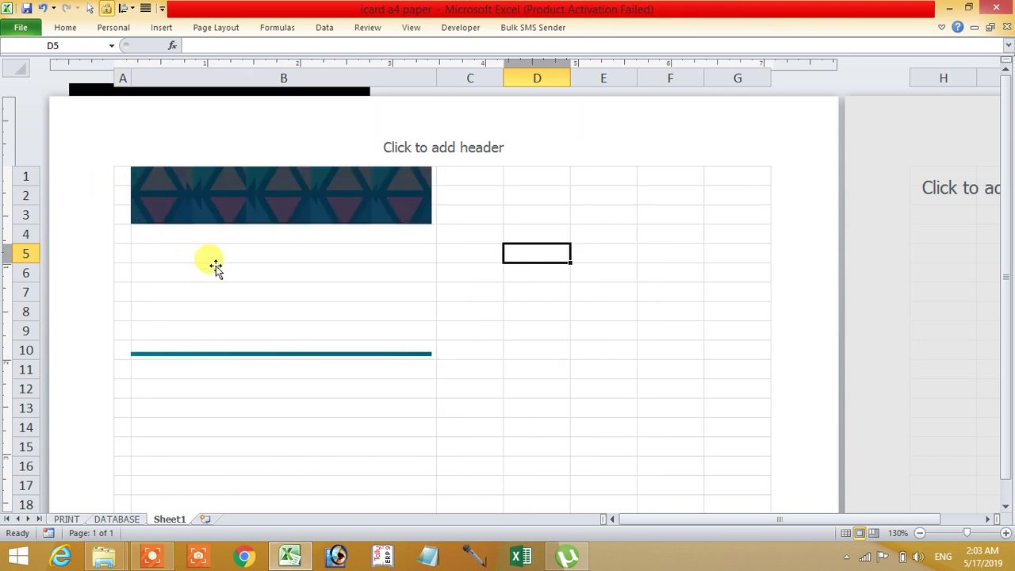
pyautogui.click(468, 210)
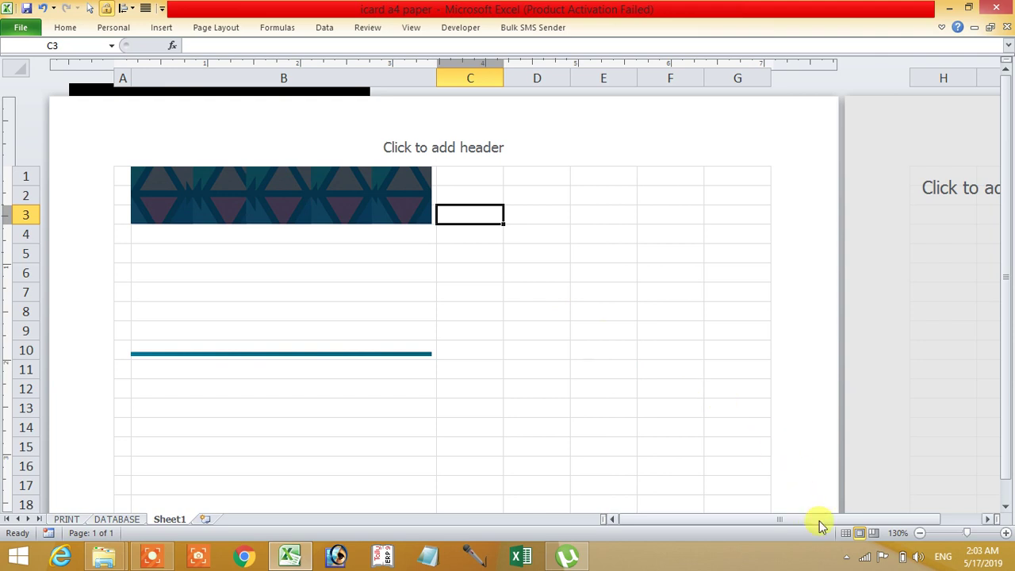
# Return to Normal view and check column B's width of 41.29
pyautogui.click(845, 534)
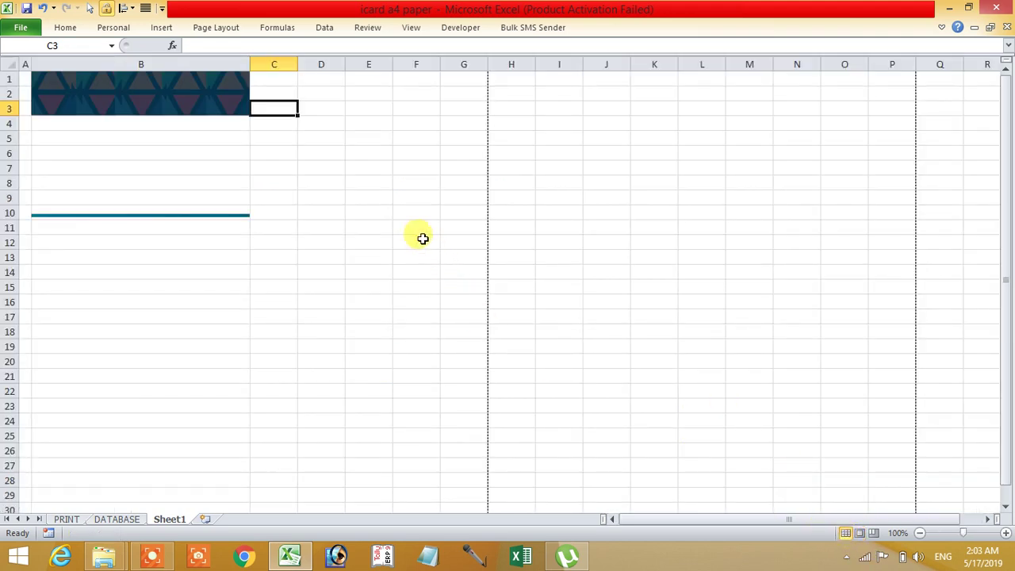
pyautogui.keyDown('ctrl'); pyautogui.scroll(1, 385, 216); pyautogui.keyUp('ctrl')
pyautogui.keyDown('ctrl'); pyautogui.scroll(1, 386, 216); pyautogui.keyUp('ctrl')
pyautogui.keyDown('ctrl'); pyautogui.scroll(1, 385, 216); pyautogui.keyUp('ctrl')
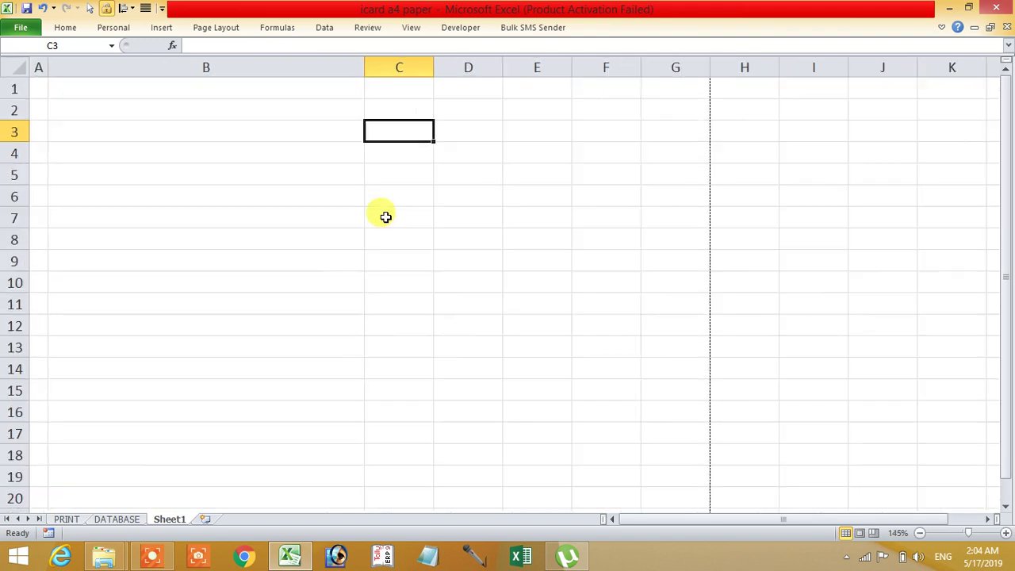
pyautogui.click(263, 64)
pyautogui.rightClick(264, 64)
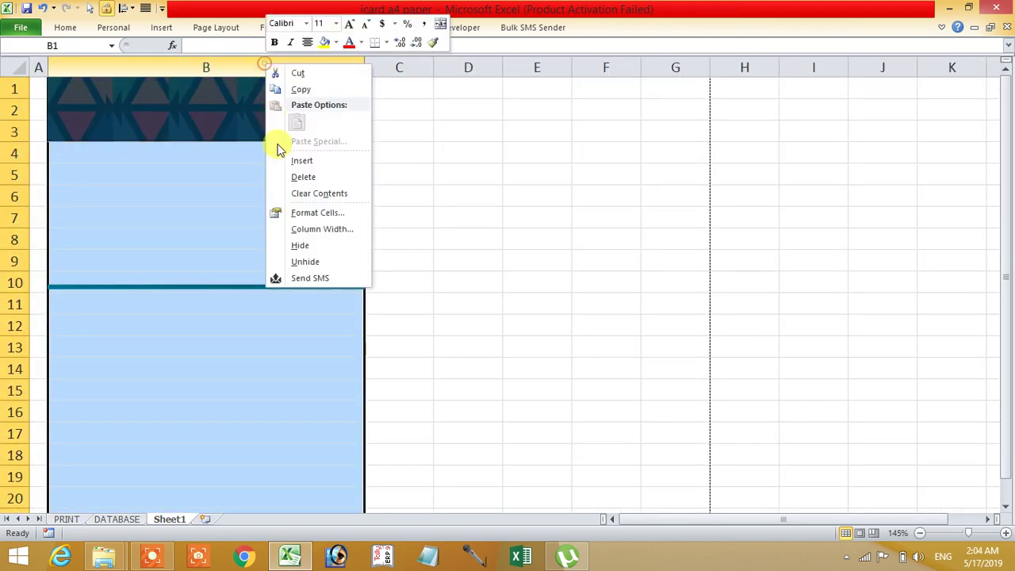
pyautogui.click(311, 229)
pyautogui.click(337, 213)
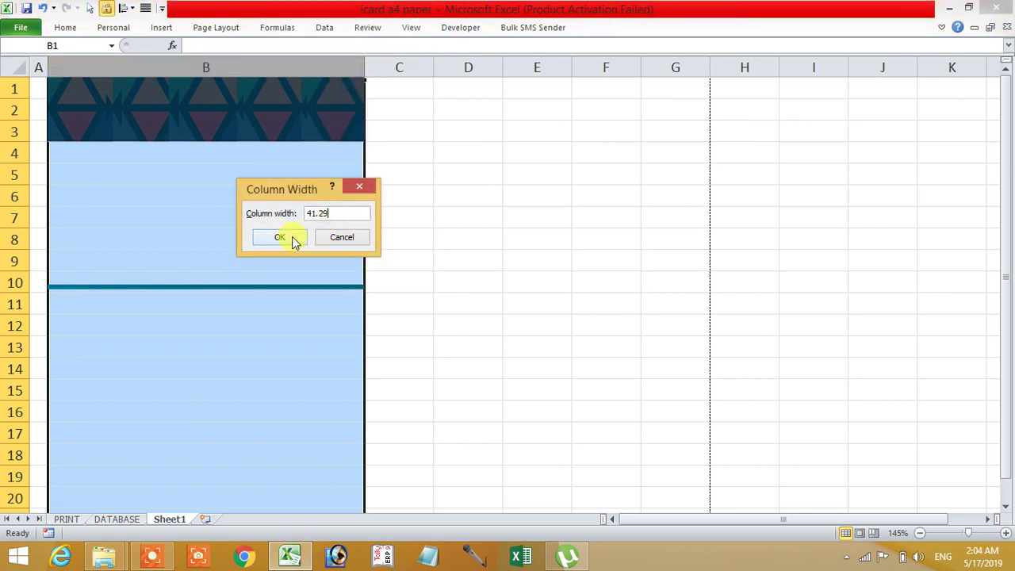
pyautogui.click(366, 187)
# Set column D's width to 41.29
pyautogui.click(404, 67)
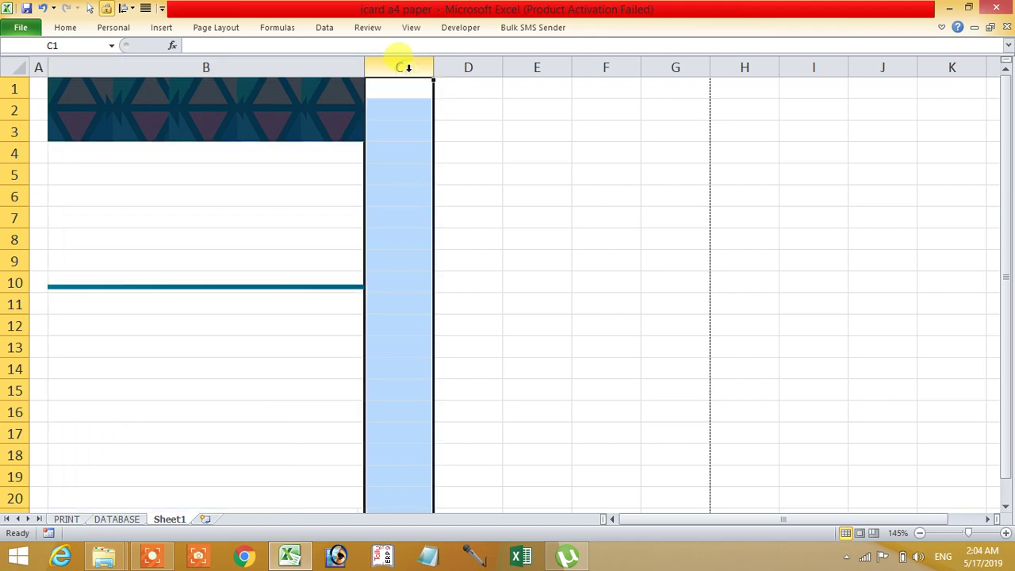
pyautogui.click(467, 68)
pyautogui.rightClick(468, 67)
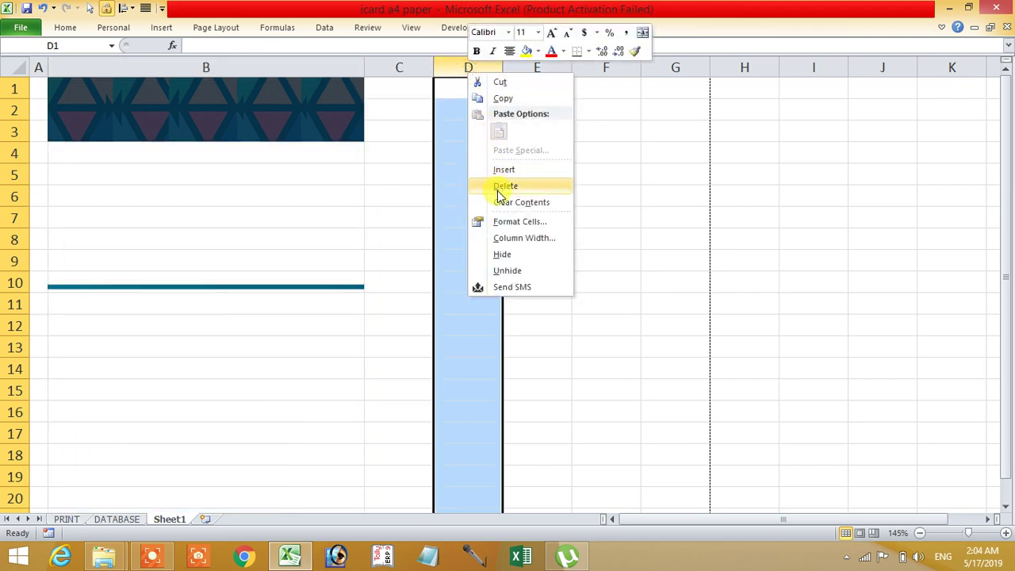
pyautogui.click(509, 238)
pyautogui.write('41.29')
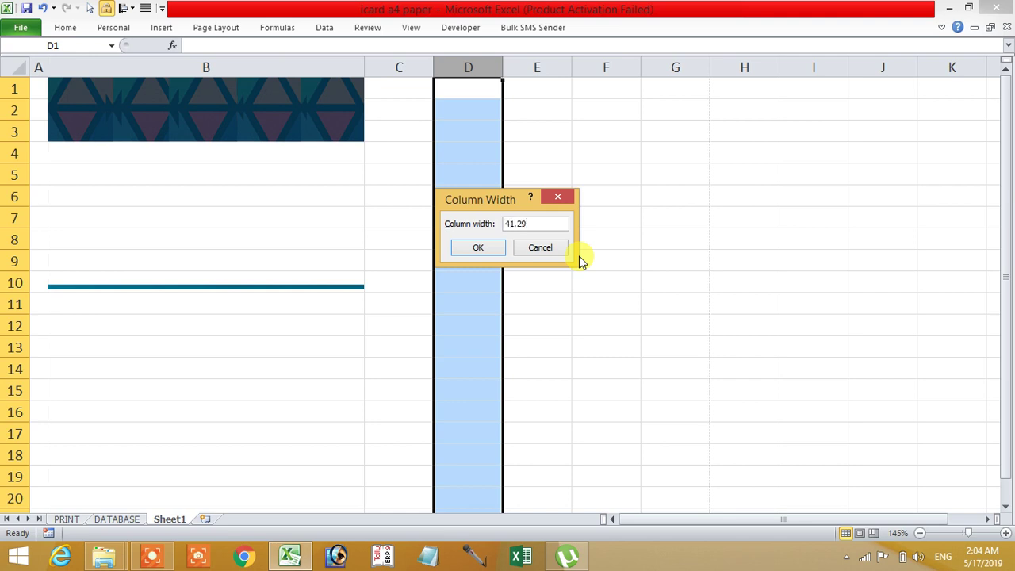
pyautogui.press('Return')
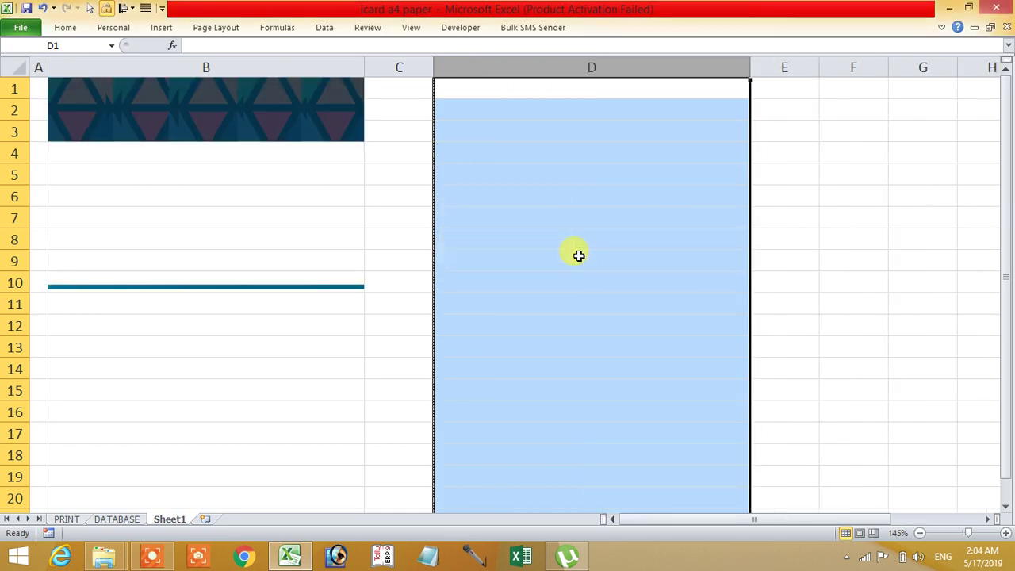
pyautogui.click(623, 219)
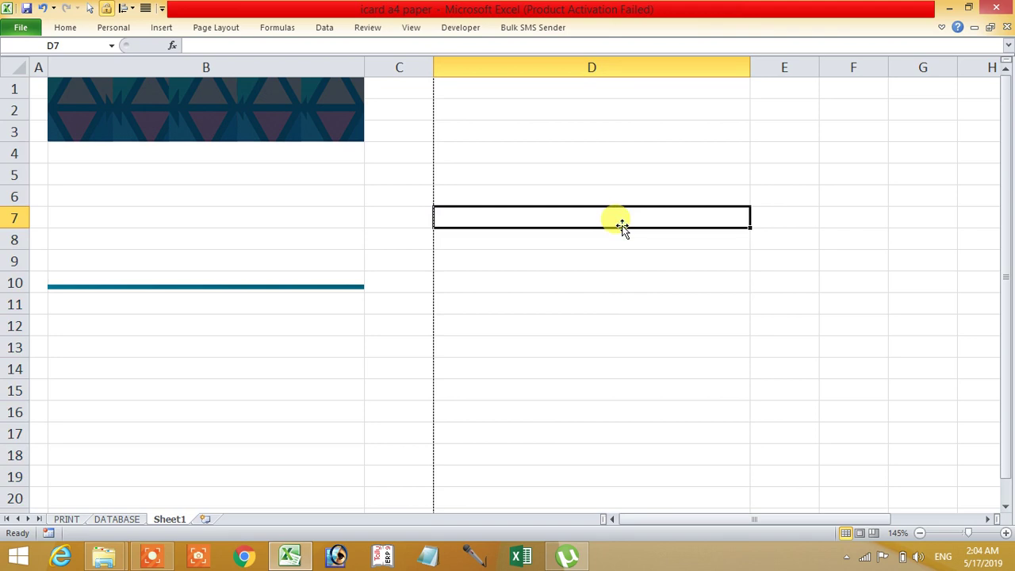
# Insert a blank row above row 1
pyautogui.click(14, 89)
pyautogui.rightClick(15, 89)
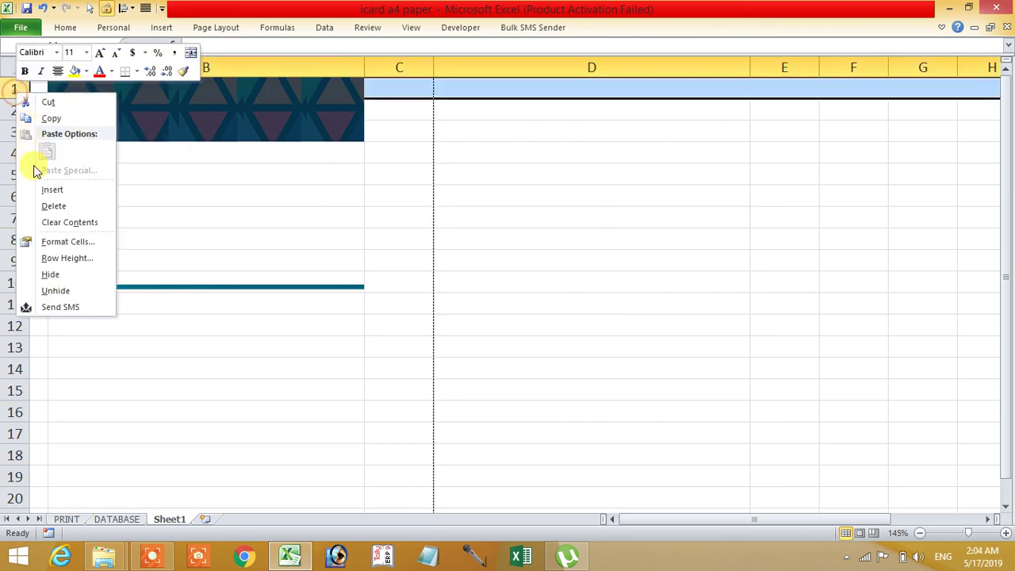
pyautogui.click(47, 190)
pyautogui.click(474, 198)
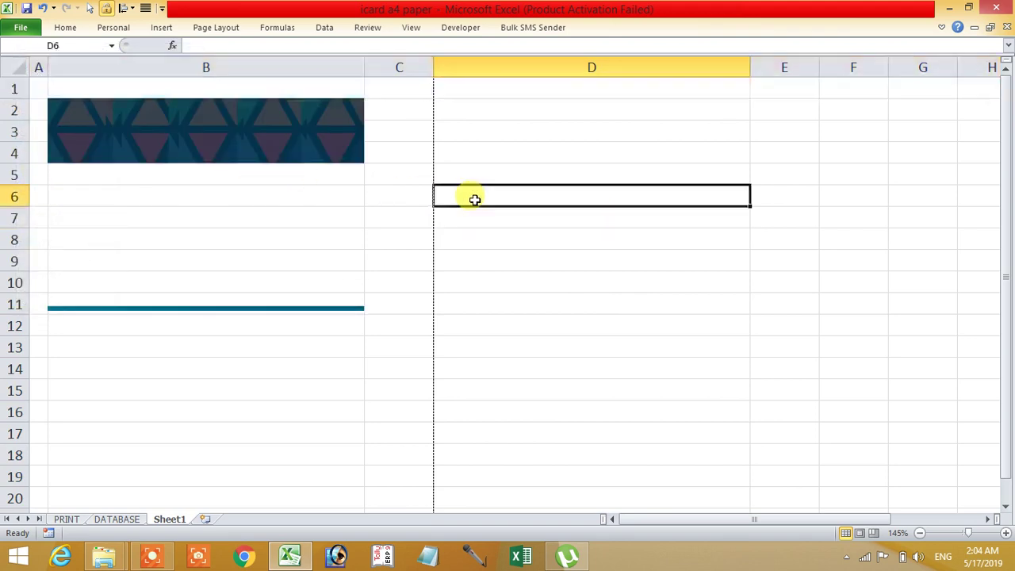
# Make column E much narrower beside the card area
pyautogui.click(40, 86)
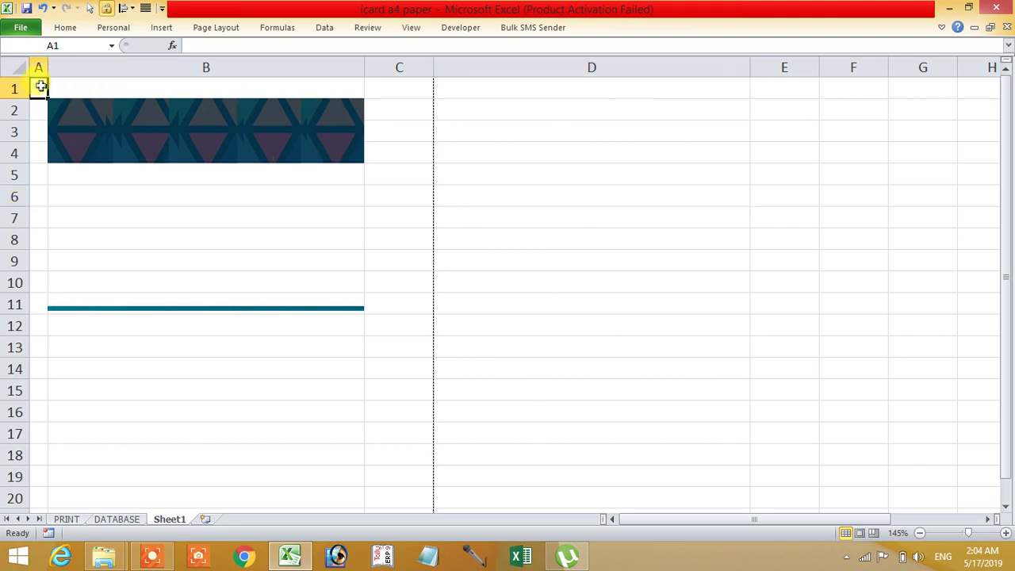
pyautogui.moveTo(41, 86); pyautogui.dragTo(753, 104)
pyautogui.moveTo(814, 72); pyautogui.dragTo(764, 79)
pyautogui.moveTo(39, 86)
pyautogui.mouseDown()
pyautogui.moveTo(119, 96)
pyautogui.moveTo(753, 341)
pyautogui.moveTo(749, 324)
pyautogui.mouseUp()
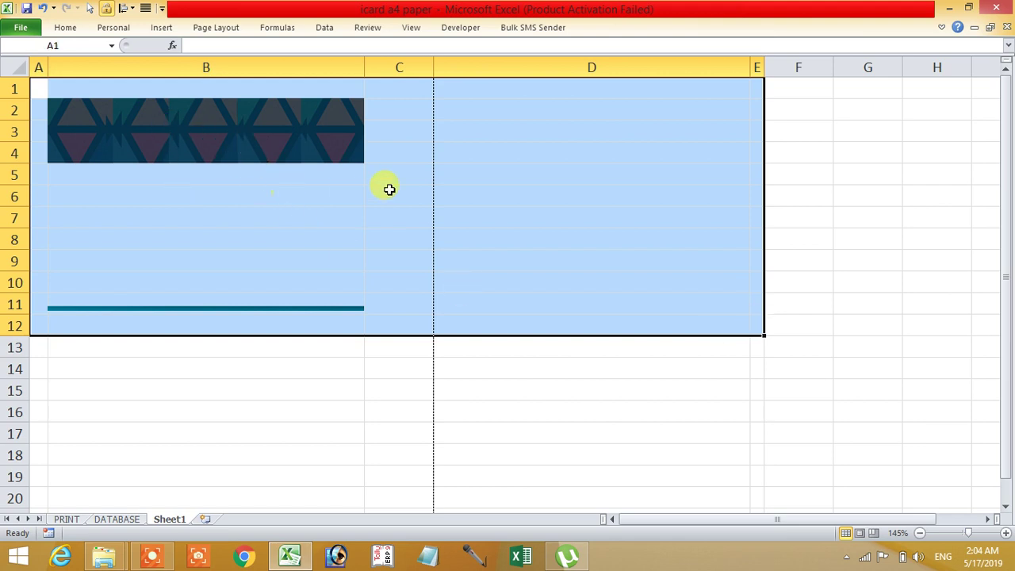
pyautogui.click(598, 177)
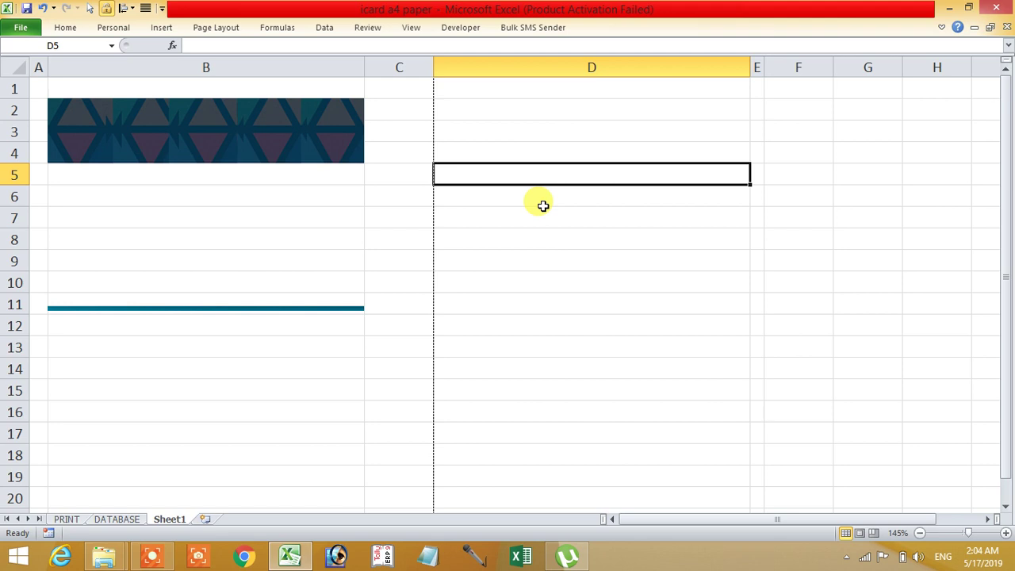
pyautogui.scroll(-1, 500, 202)
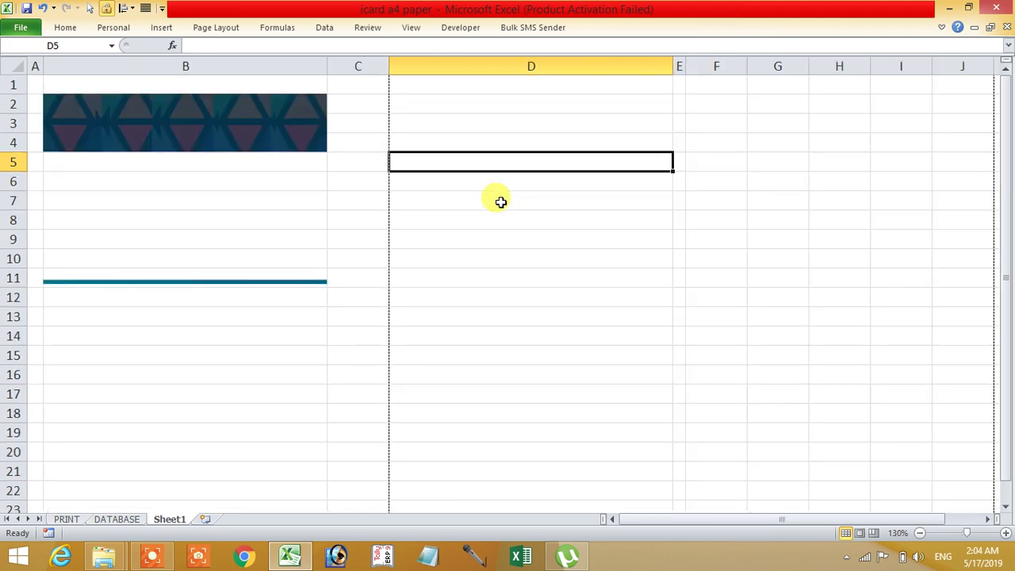
pyautogui.scroll(-1, 500, 201)
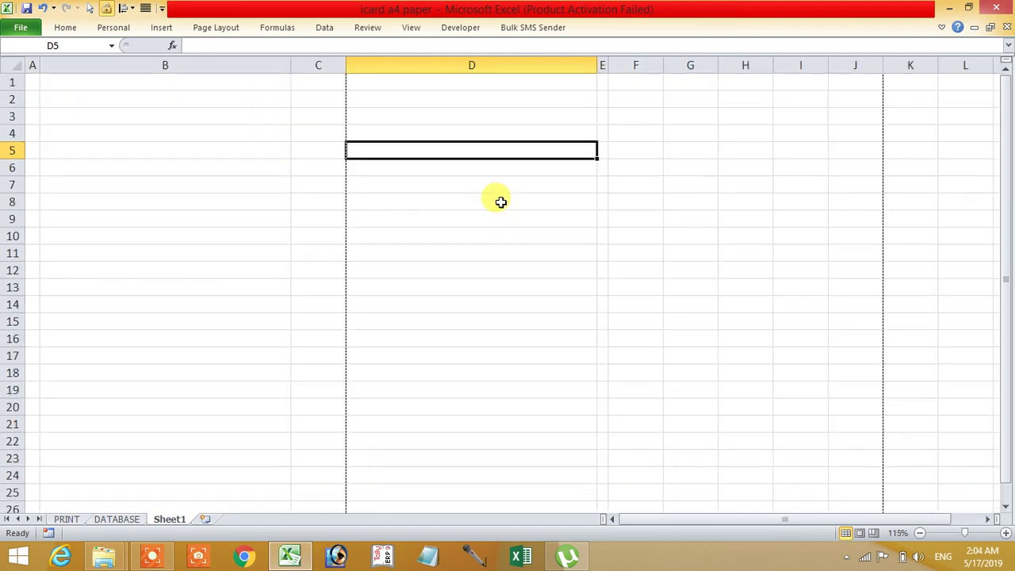
# Set the paper size to A4
pyautogui.click(201, 30)
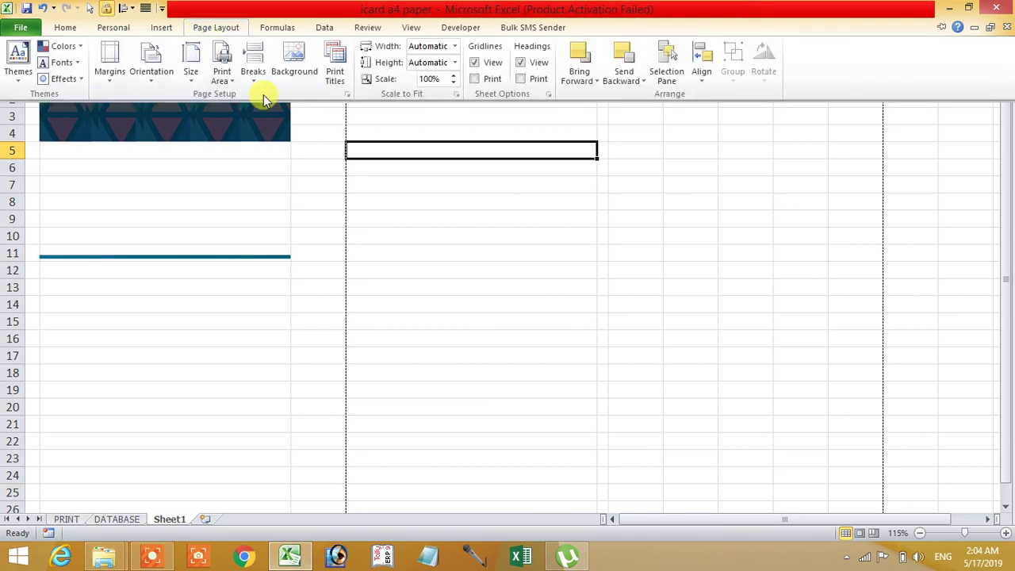
pyautogui.click(191, 78)
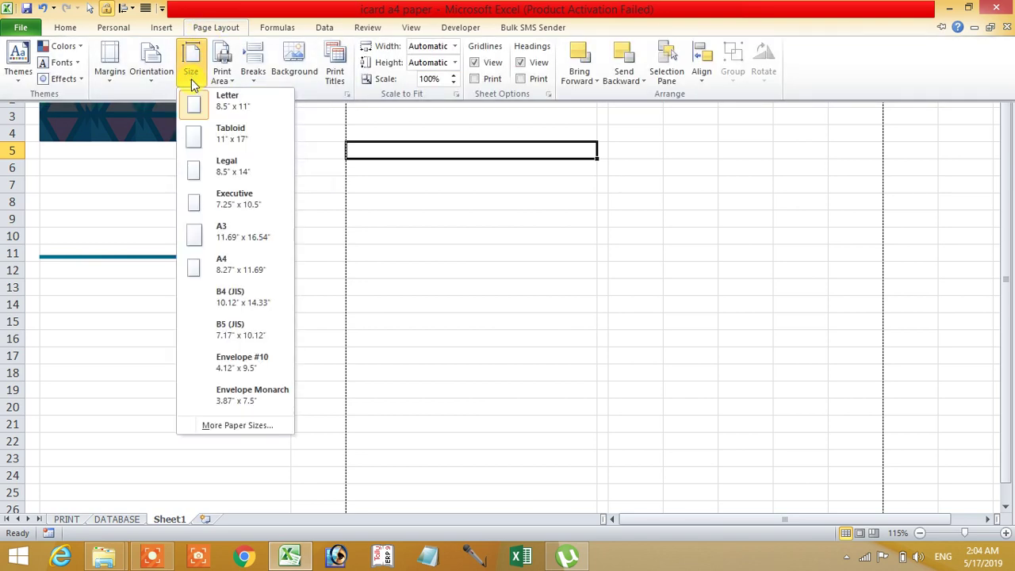
pyautogui.click(223, 267)
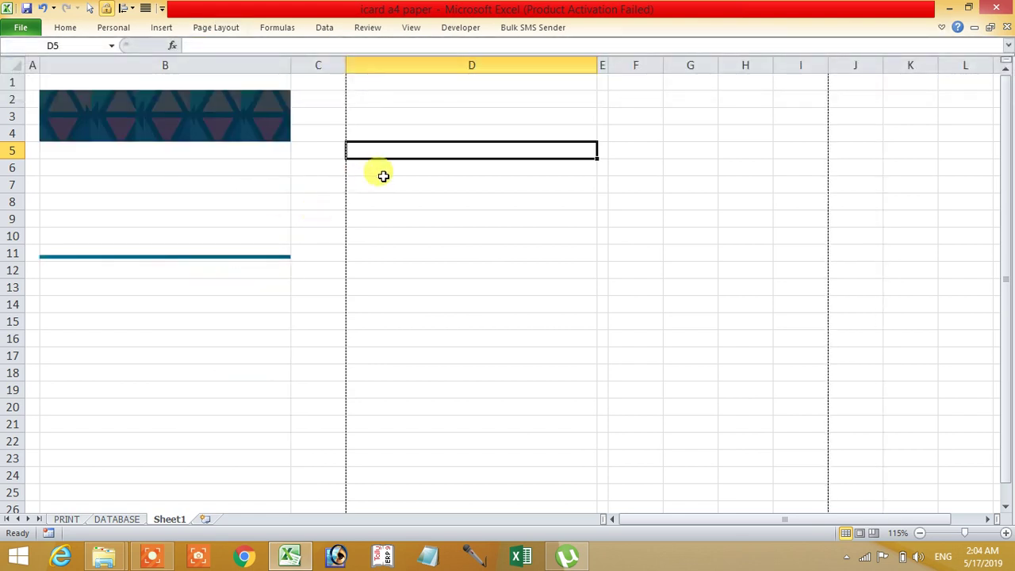
# Set the top, bottom, left and right margins to 0 in Page Setup
pyautogui.click(203, 29)
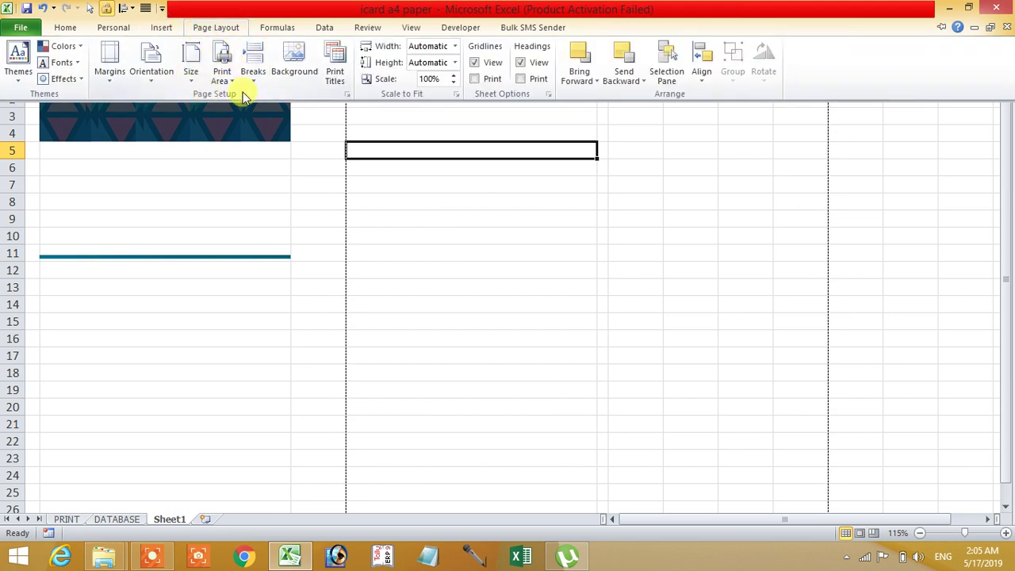
pyautogui.click(347, 92)
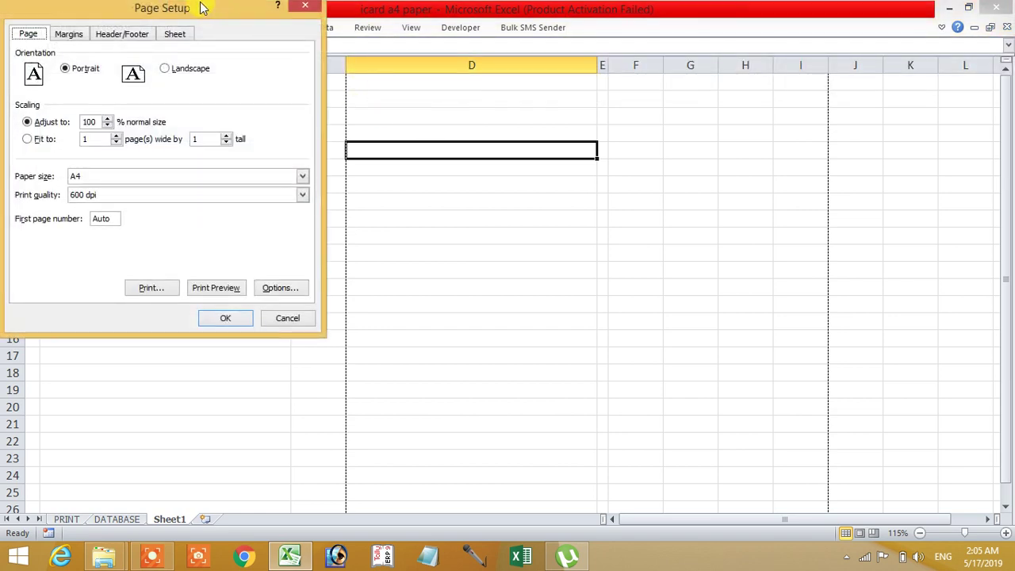
pyautogui.moveTo(199, 7); pyautogui.dragTo(576, 102)
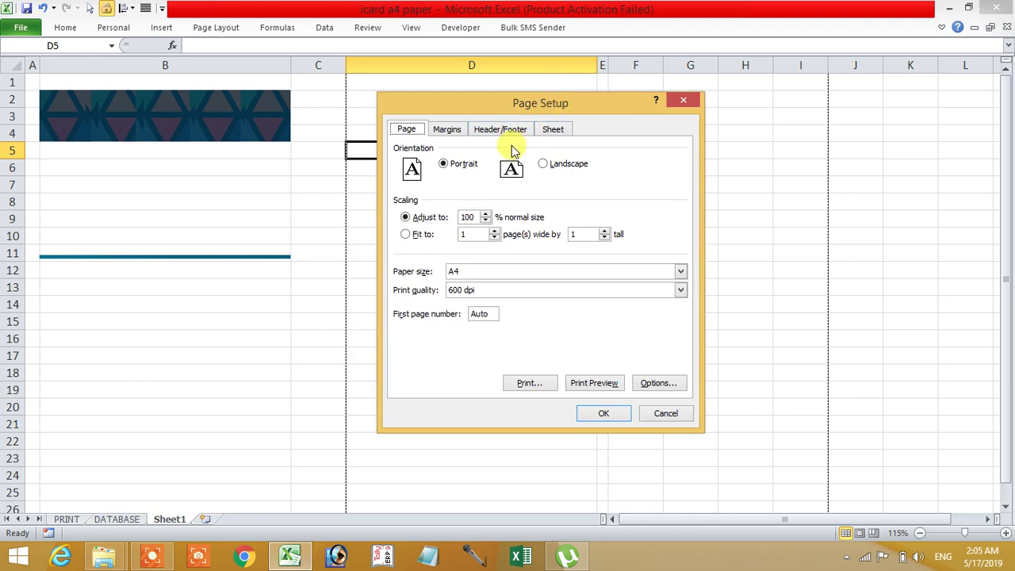
pyautogui.click(448, 131)
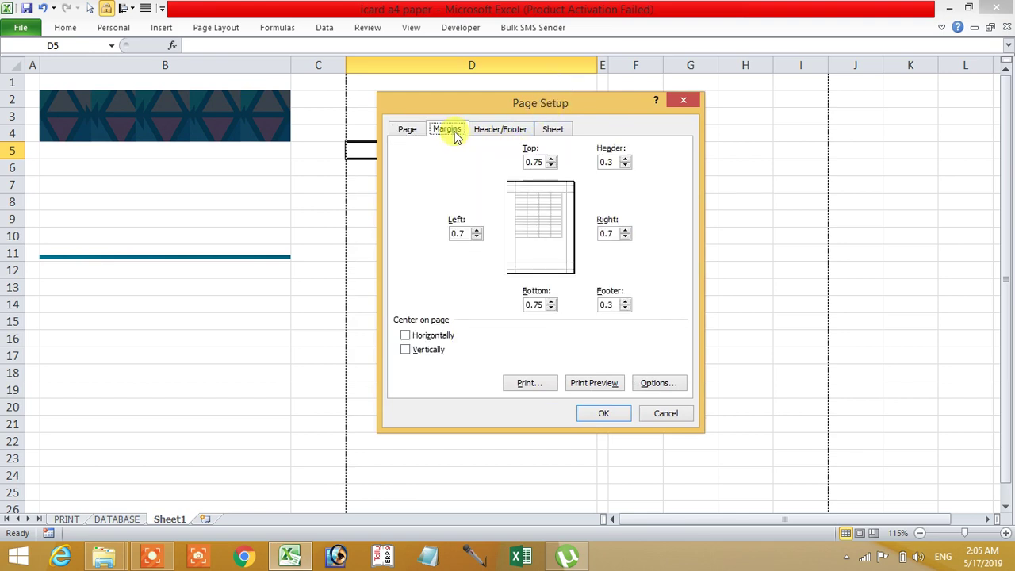
pyautogui.click(477, 237)
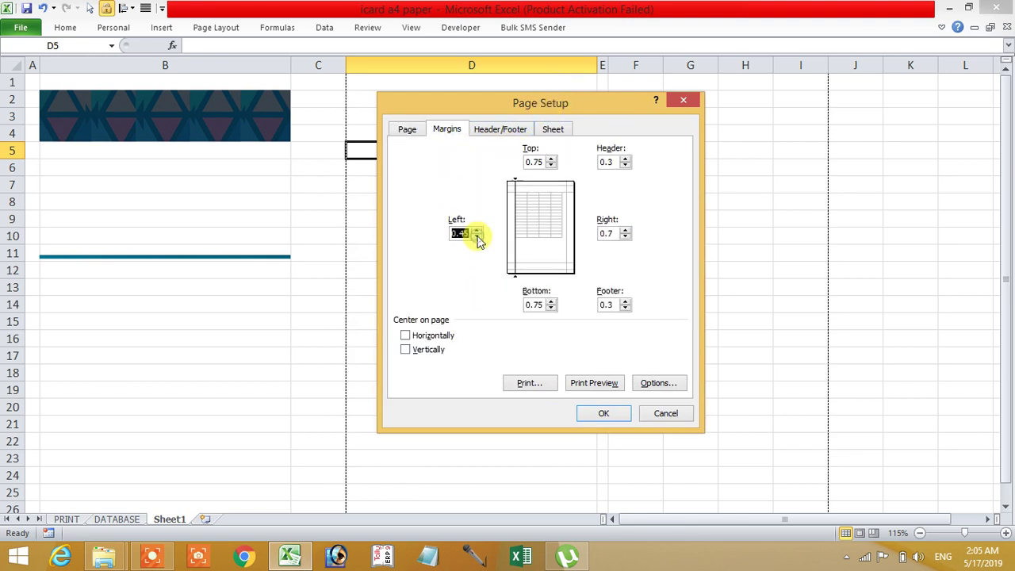
pyautogui.click(477, 237)
pyautogui.click(550, 165)
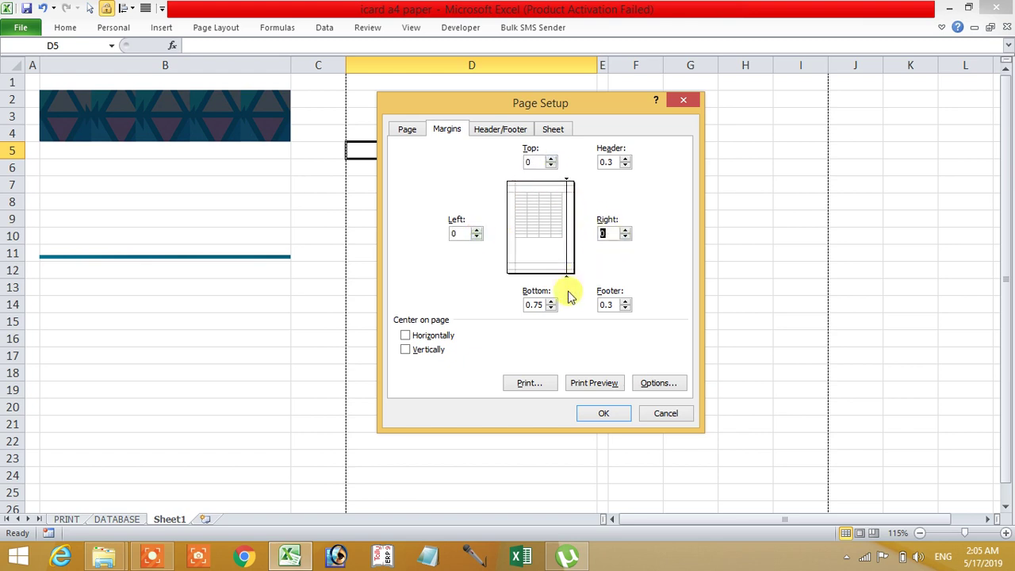
pyautogui.click(591, 413)
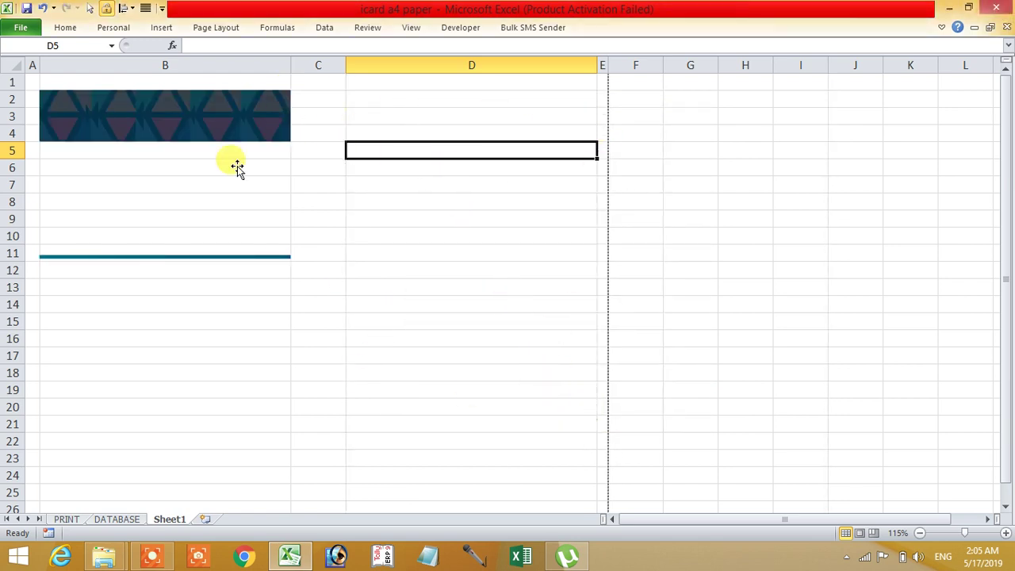
# Copy the card picture into column D beside the original
pyautogui.click(333, 94)
pyautogui.click(254, 109)
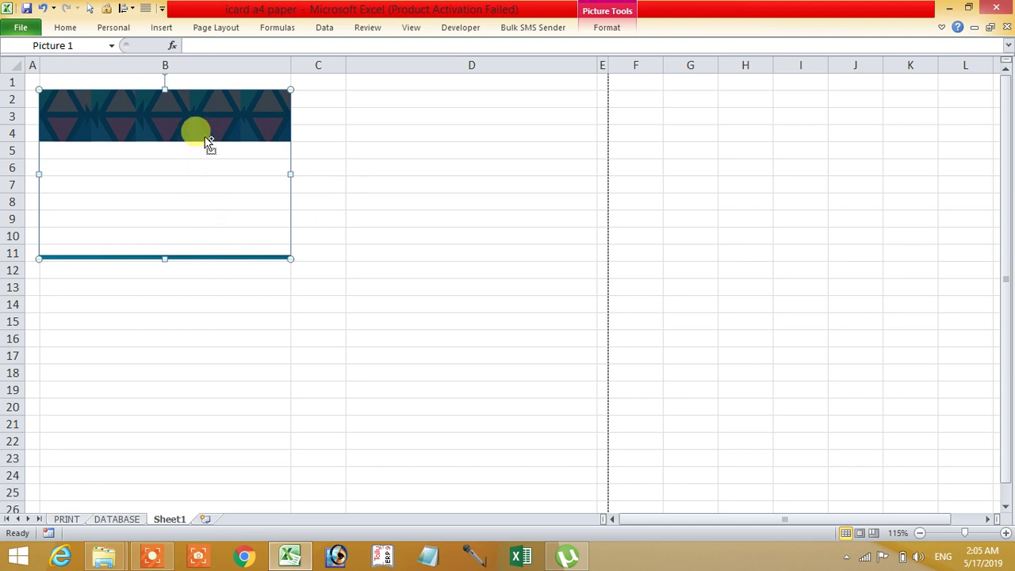
pyautogui.moveTo(203, 136); pyautogui.dragTo(514, 154)
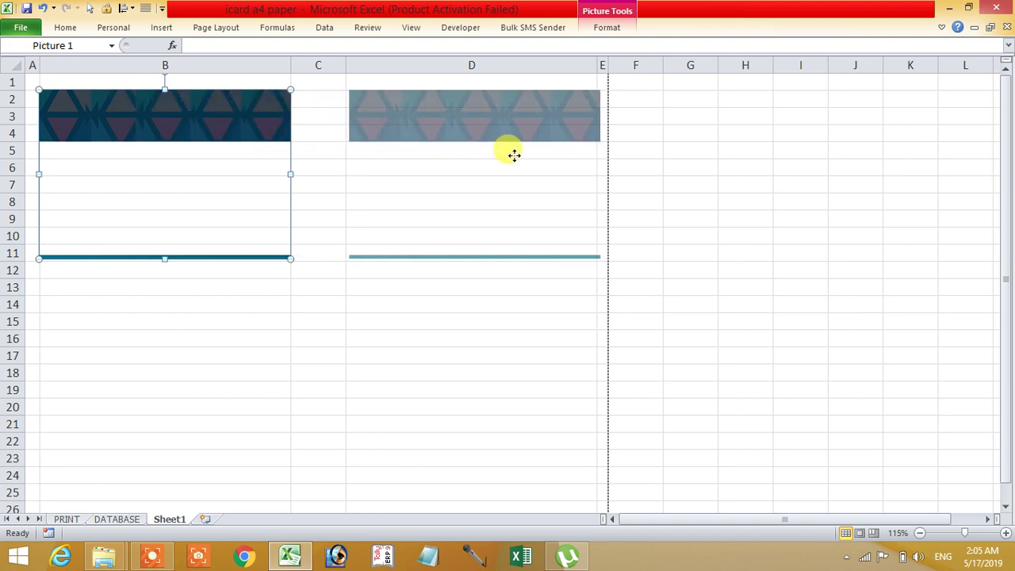
pyautogui.moveTo(514, 155); pyautogui.dragTo(514, 155)
pyautogui.click(668, 199)
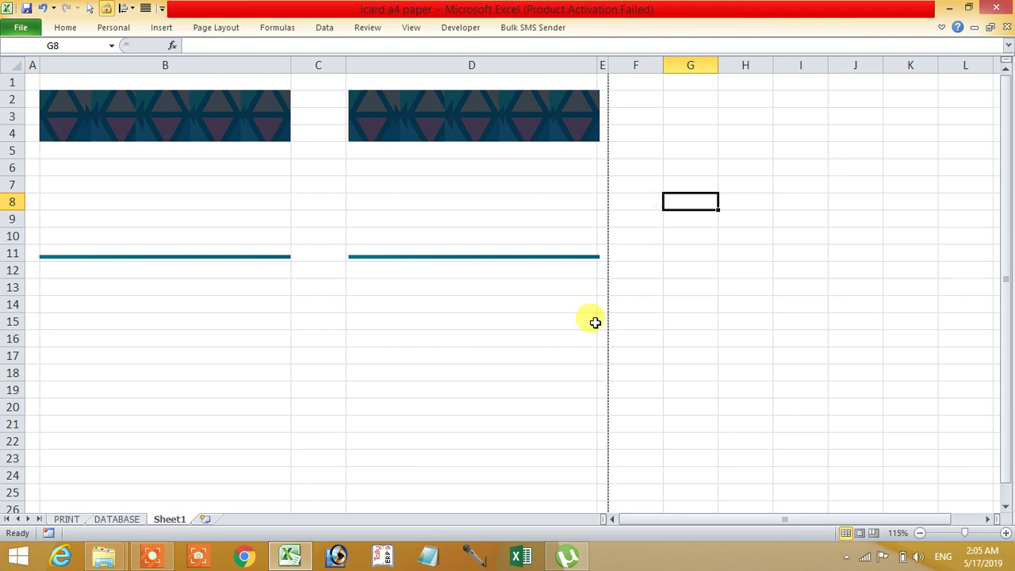
# Copy the pair of cards down to rows 12–22
pyautogui.click(262, 146)
pyautogui.keyDown('ctrl'); pyautogui.click(428, 131); pyautogui.keyUp('ctrl')
pyautogui.moveTo(262, 134); pyautogui.dragTo(260, 325)
pyautogui.scroll(-2, 260, 325)
pyautogui.scroll(-4, 260, 325)
pyautogui.scroll(4, 260, 325)
pyautogui.scroll(2, 260, 325)
pyautogui.scroll(-2, 260, 325)
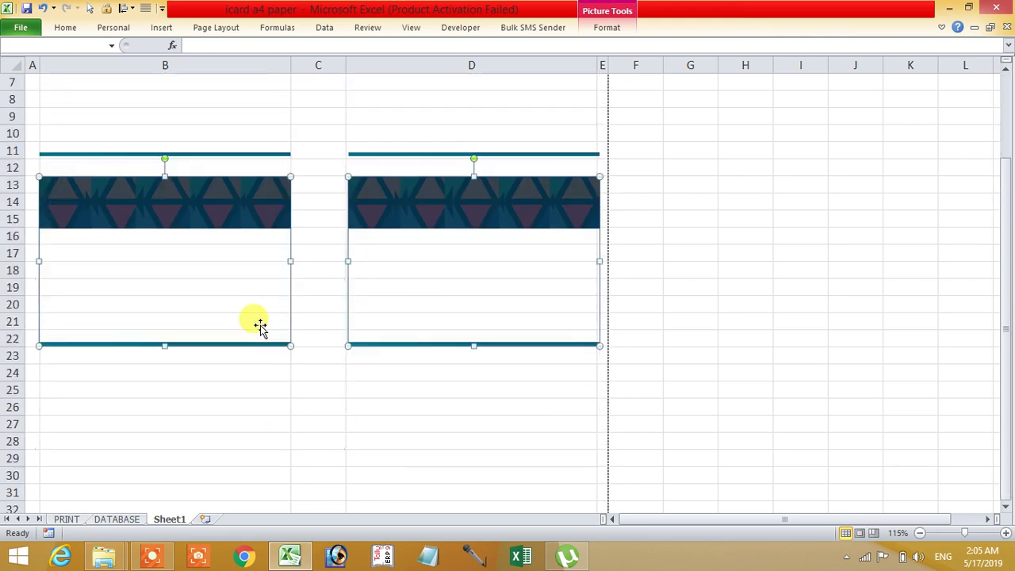
pyautogui.scroll(-3, 260, 325)
pyautogui.scroll(-1, 258, 325)
# Copy further card pairs down to rows 33, 44 and 45–56, then return to row 1
pyautogui.moveTo(218, 146); pyautogui.dragTo(204, 328)
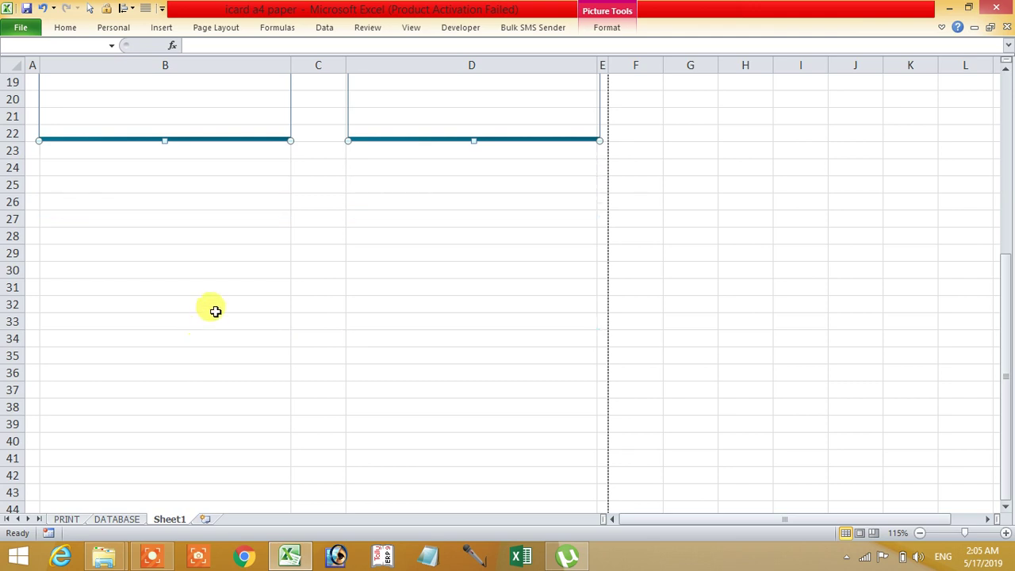
pyautogui.scroll(-2, 217, 309)
pyautogui.scroll(-1, 217, 310)
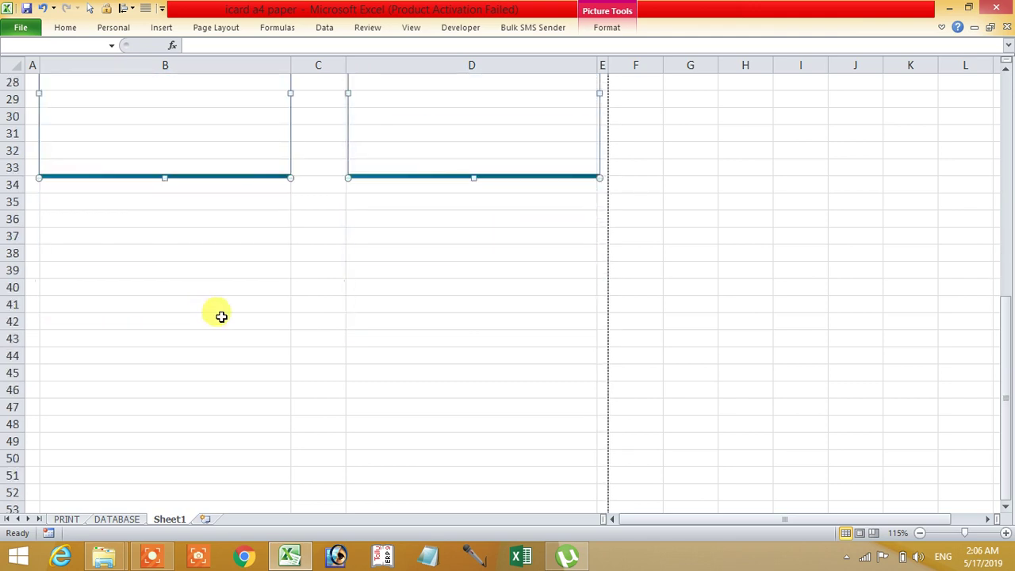
pyautogui.moveTo(227, 175); pyautogui.dragTo(225, 363)
pyautogui.scroll(-2, 226, 358)
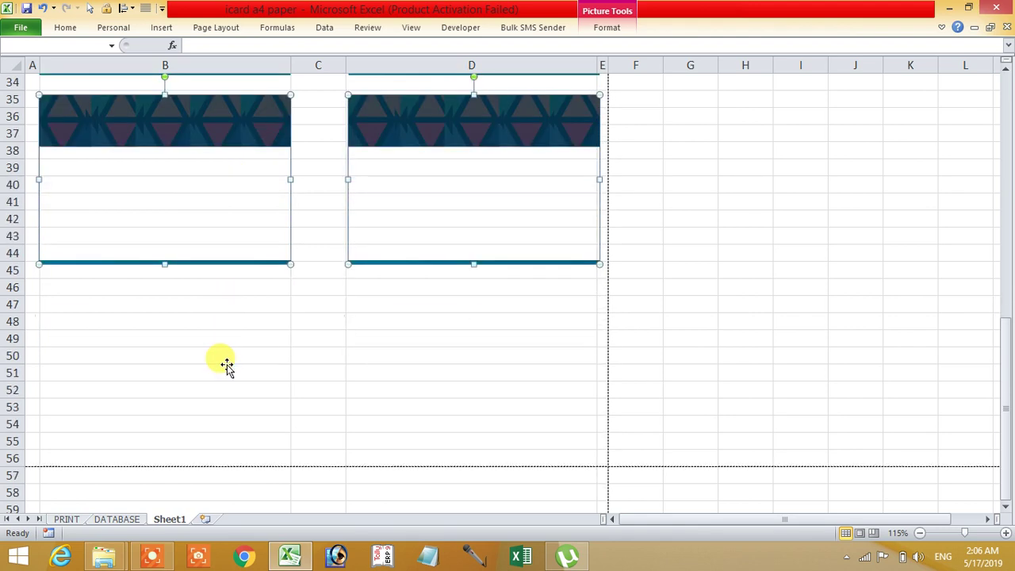
pyautogui.scroll(-2, 226, 356)
pyautogui.moveTo(227, 164); pyautogui.dragTo(224, 342)
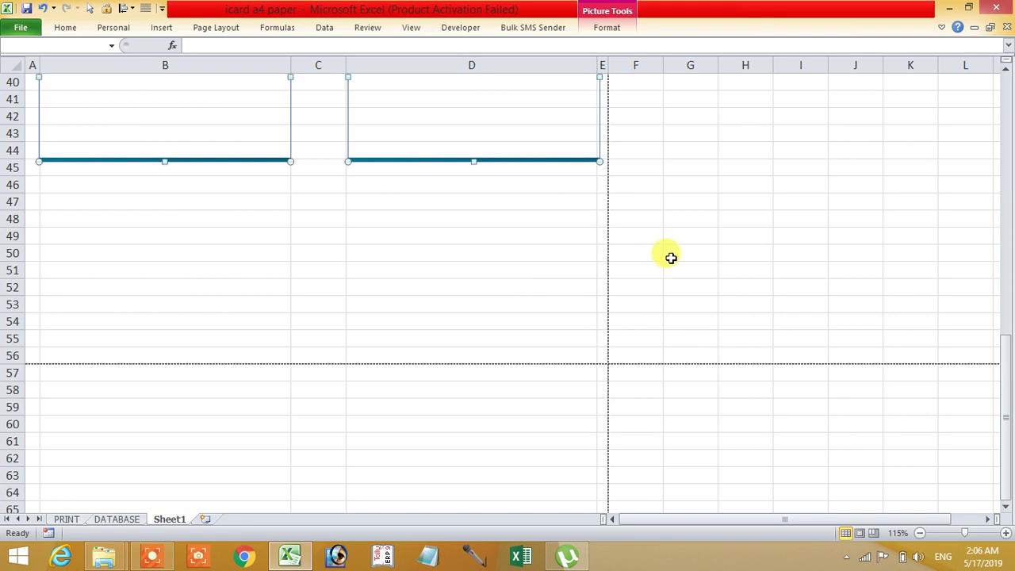
pyautogui.click(698, 251)
pyautogui.scroll(2, 688, 276)
pyautogui.scroll(4, 687, 277)
pyautogui.scroll(5, 686, 276)
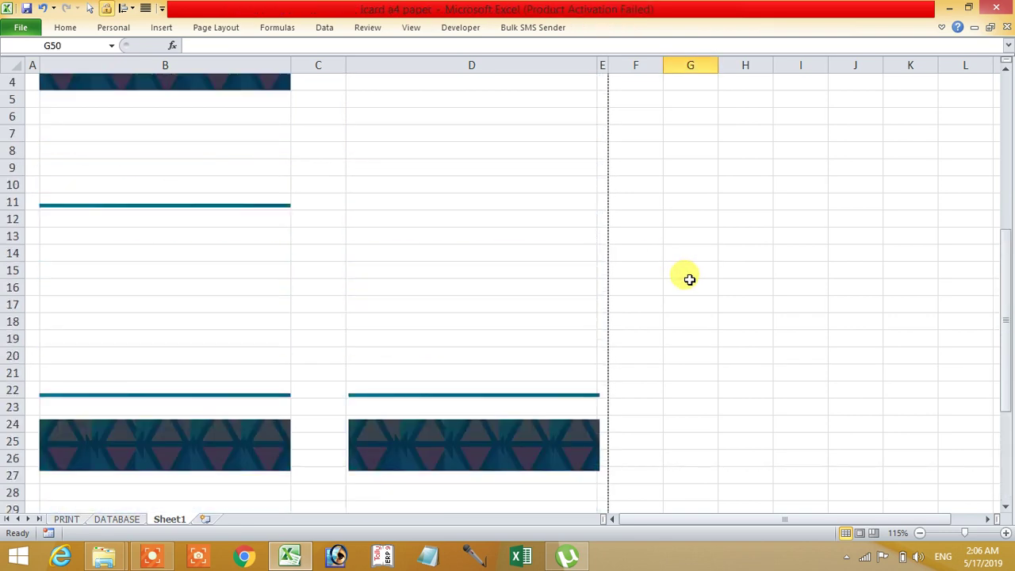
pyautogui.scroll(2, 689, 279)
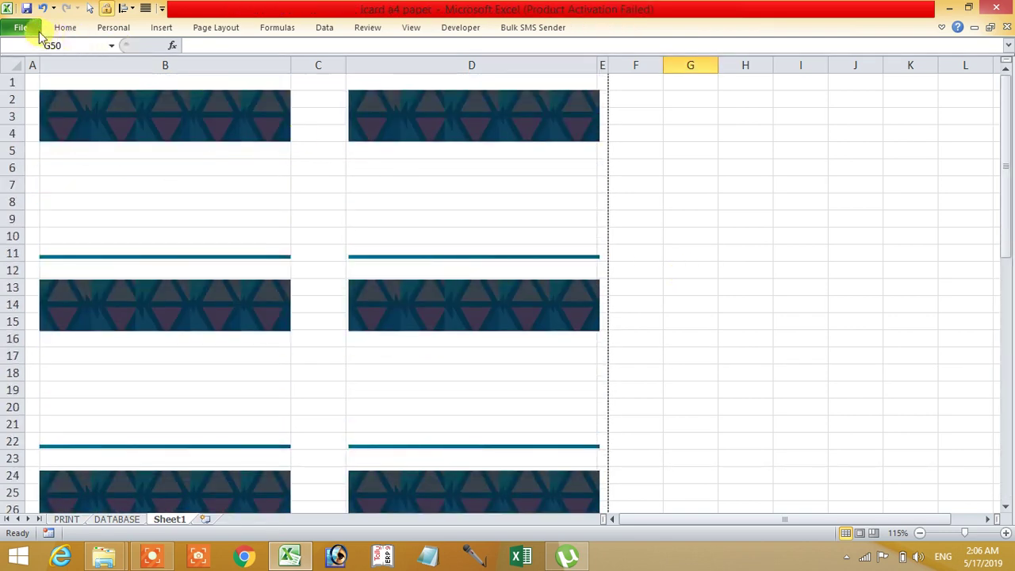
pyautogui.click(23, 28)
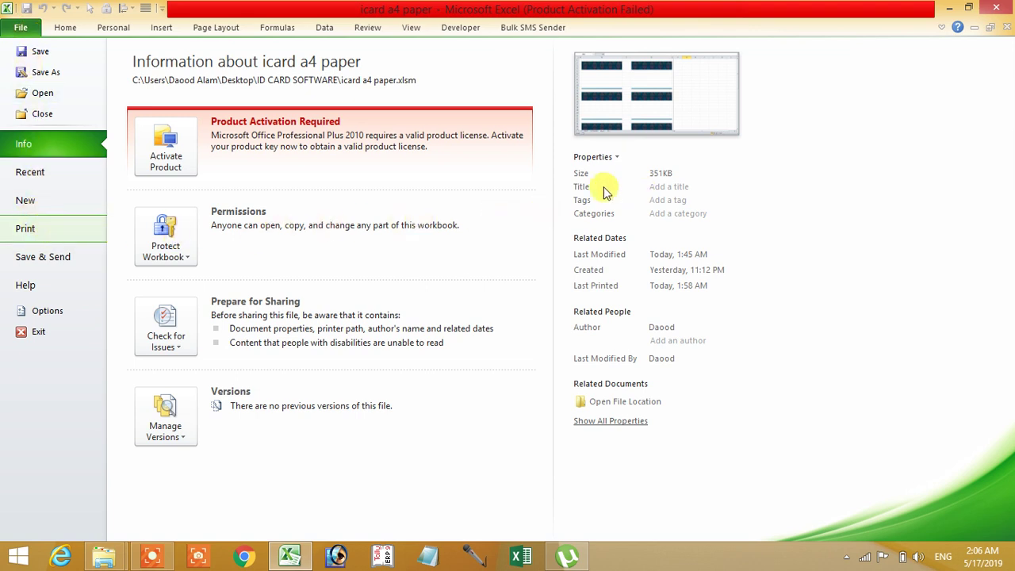
pyautogui.hotkey('ctrl', 'p')
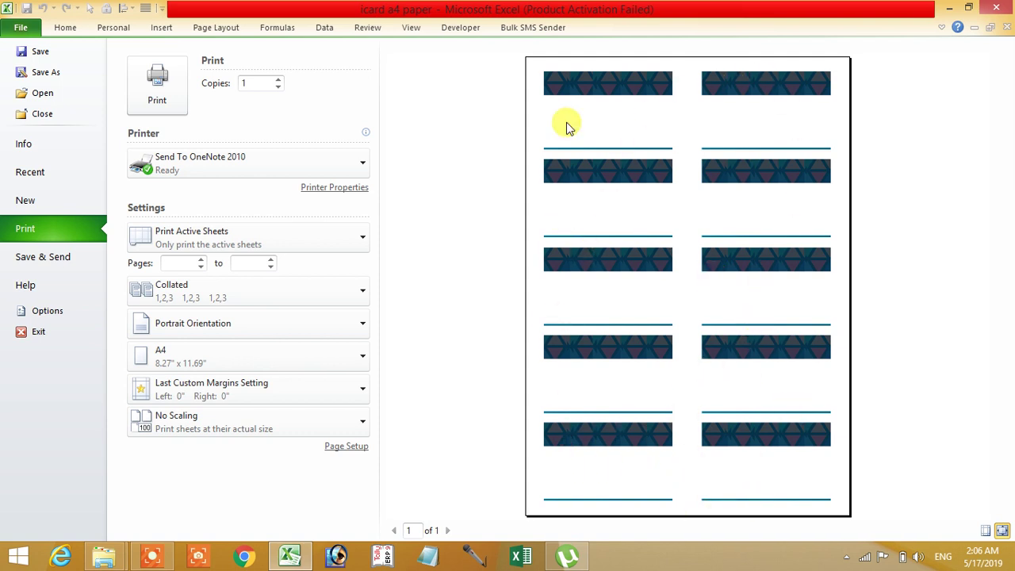
pyautogui.click(20, 27)
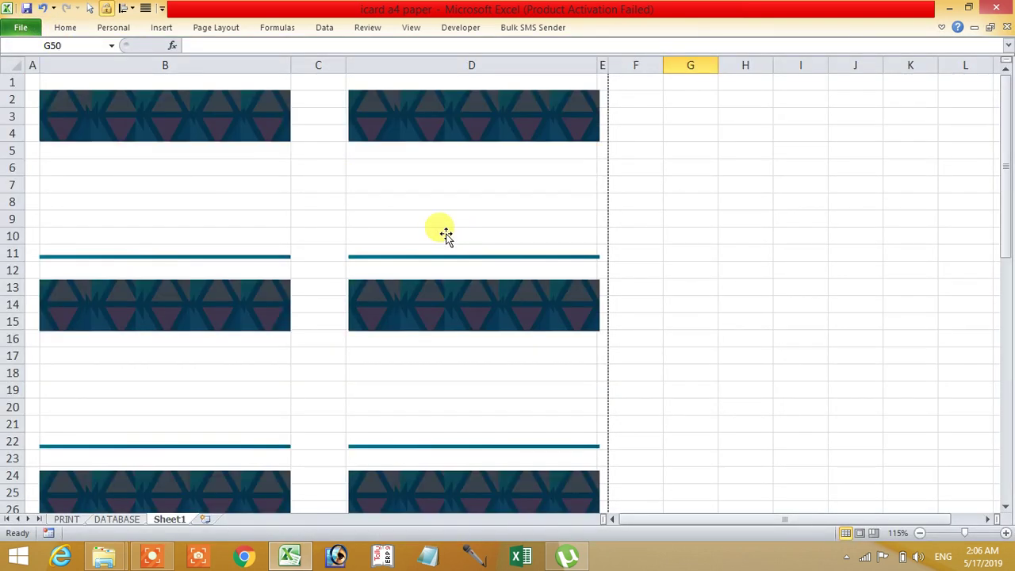
# Widen column G to about 110 pixels and select G2:G5 for the counter box
pyautogui.click(721, 200)
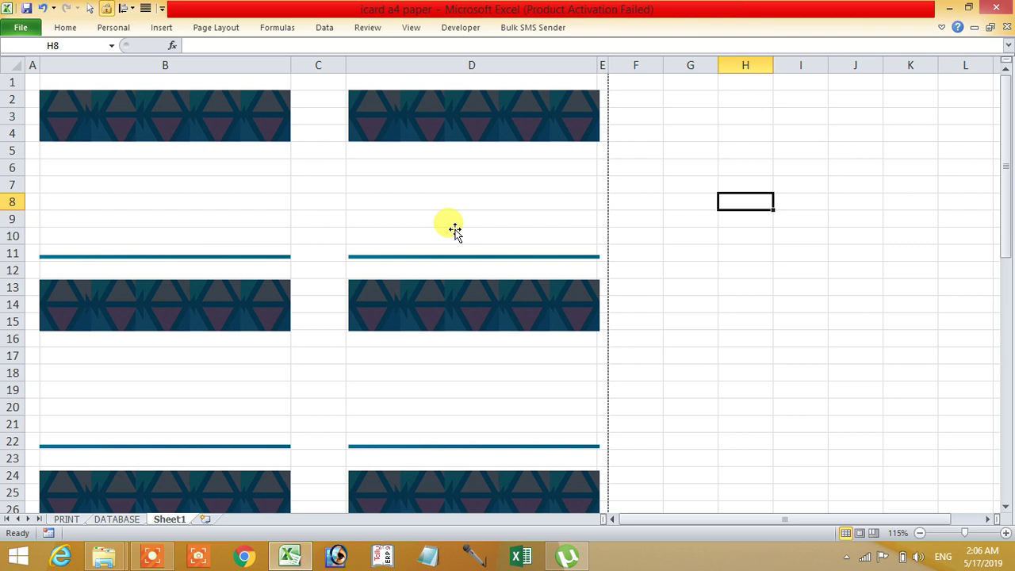
pyautogui.click(458, 130)
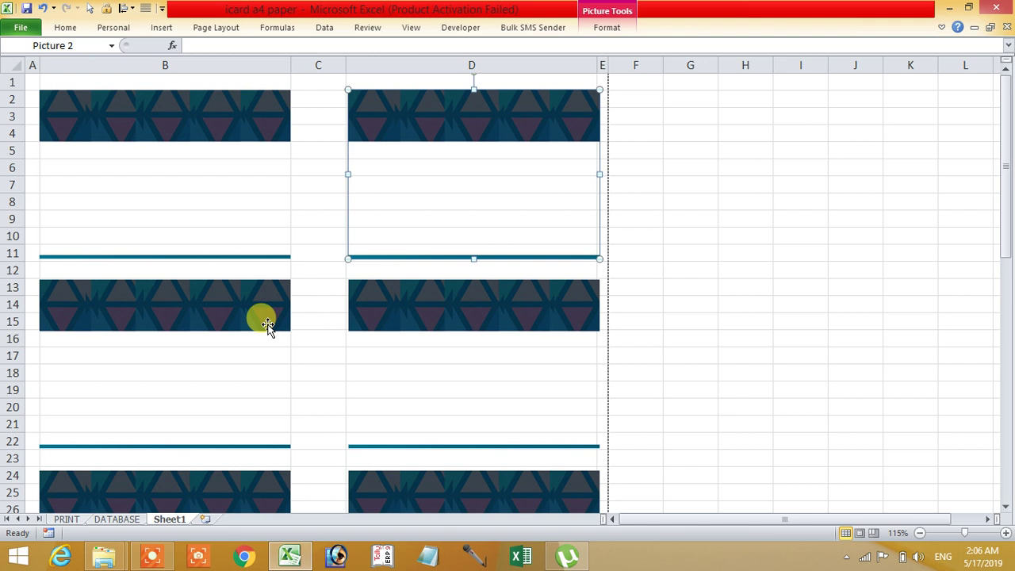
pyautogui.click(649, 282)
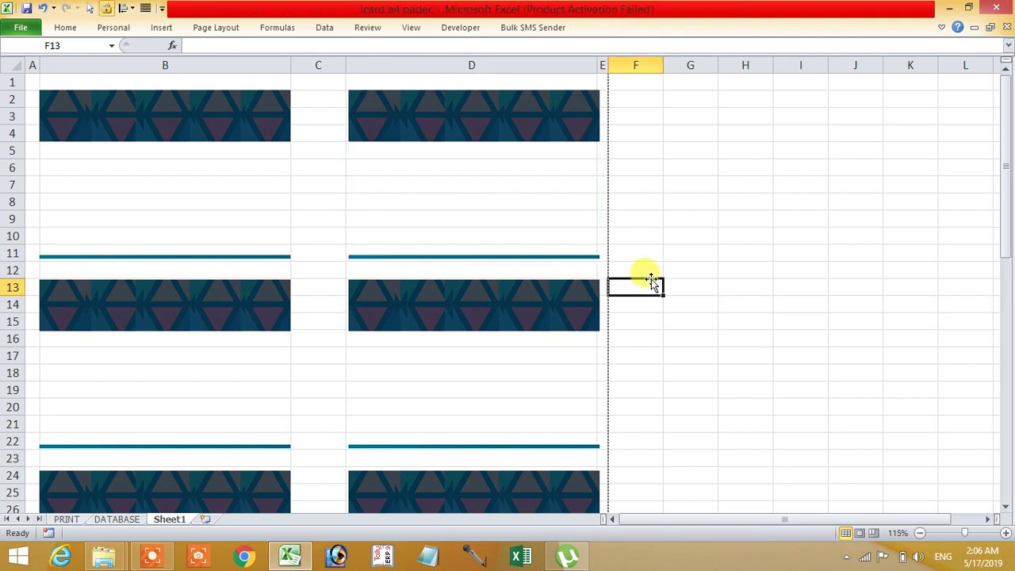
pyautogui.moveTo(696, 101); pyautogui.dragTo(731, 147)
pyautogui.moveTo(718, 65); pyautogui.dragTo(749, 65)
pyautogui.moveTo(706, 101); pyautogui.dragTo(707, 144)
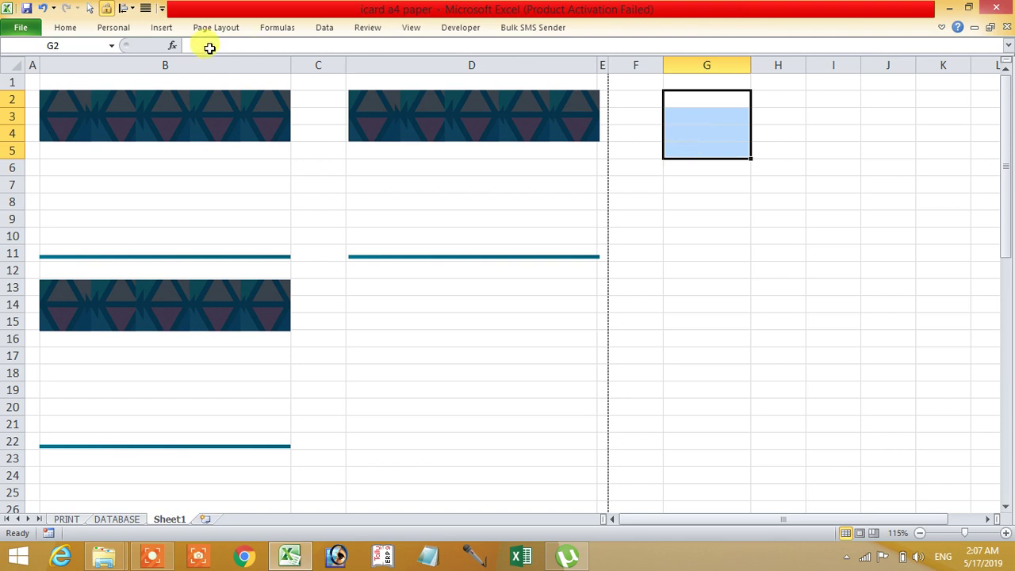
# Merge G2:G5 into one centred cell and fill it yellow
pyautogui.click(942, 27)
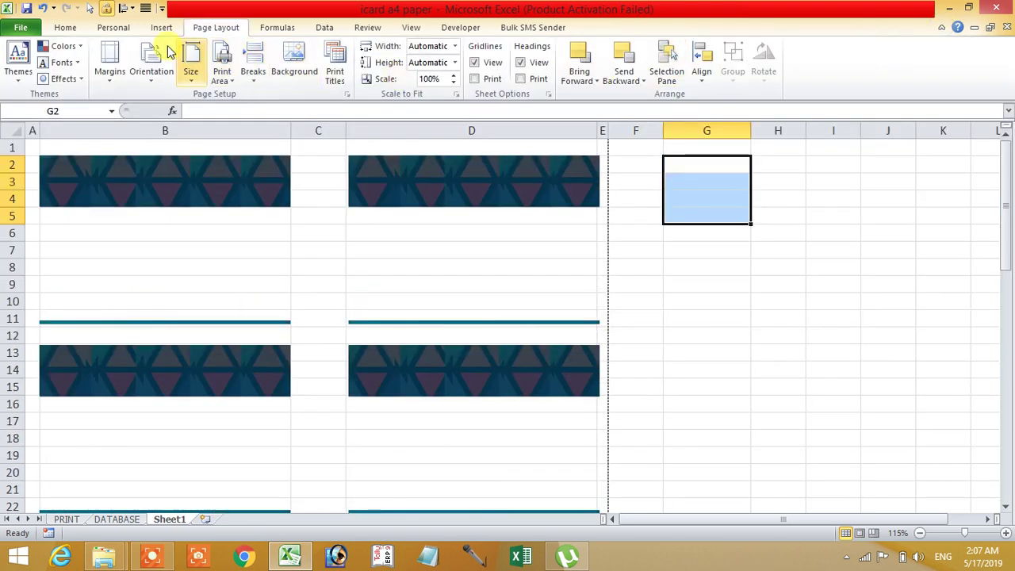
pyautogui.click(71, 27)
pyautogui.click(418, 77)
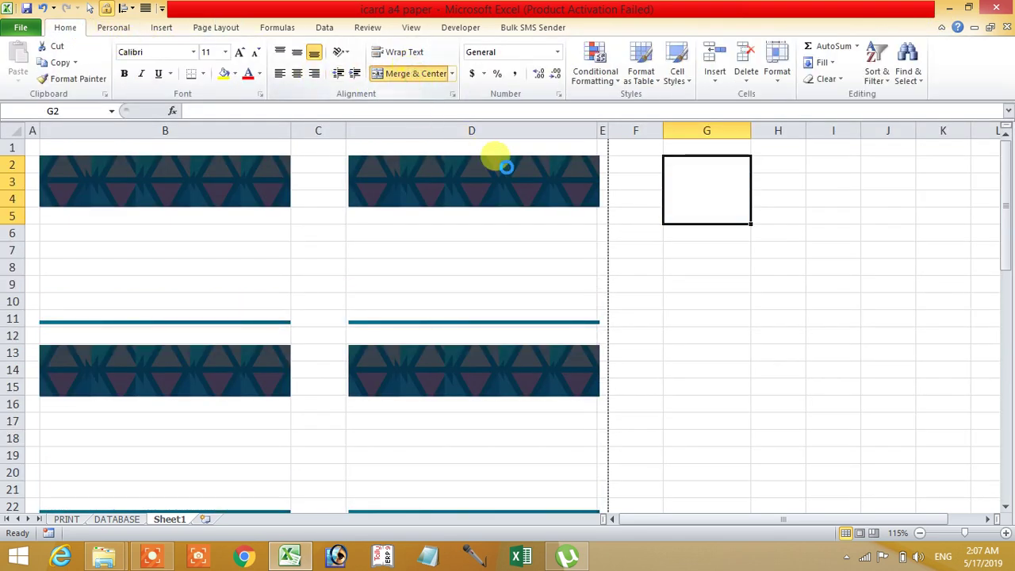
pyautogui.click(226, 77)
pyautogui.click(707, 266)
pyautogui.click(703, 198)
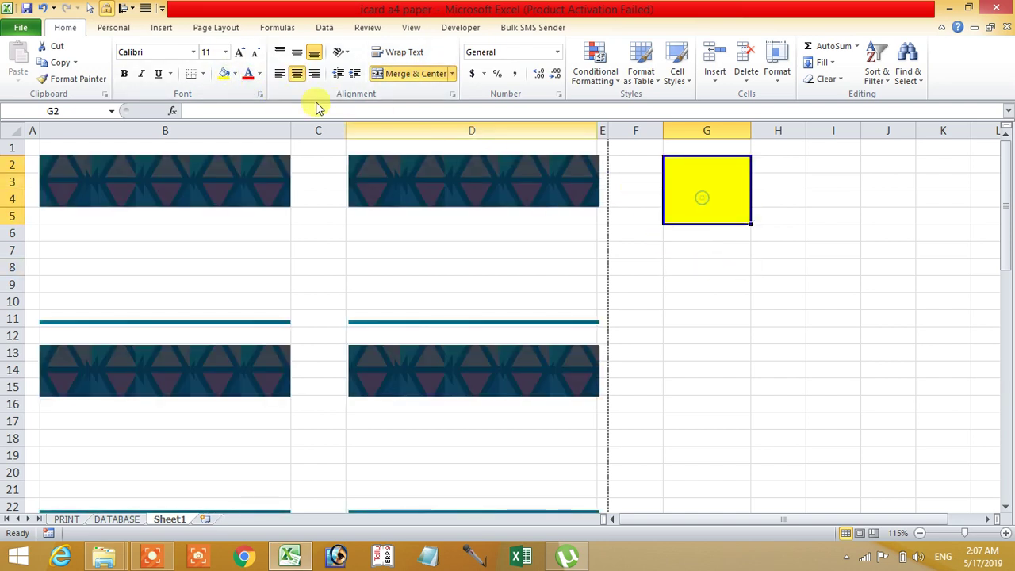
# Format the box as bold, size 16, middle-aligned, with an outside border
pyautogui.click(240, 52)
pyautogui.click(240, 52)
pyautogui.click(124, 73)
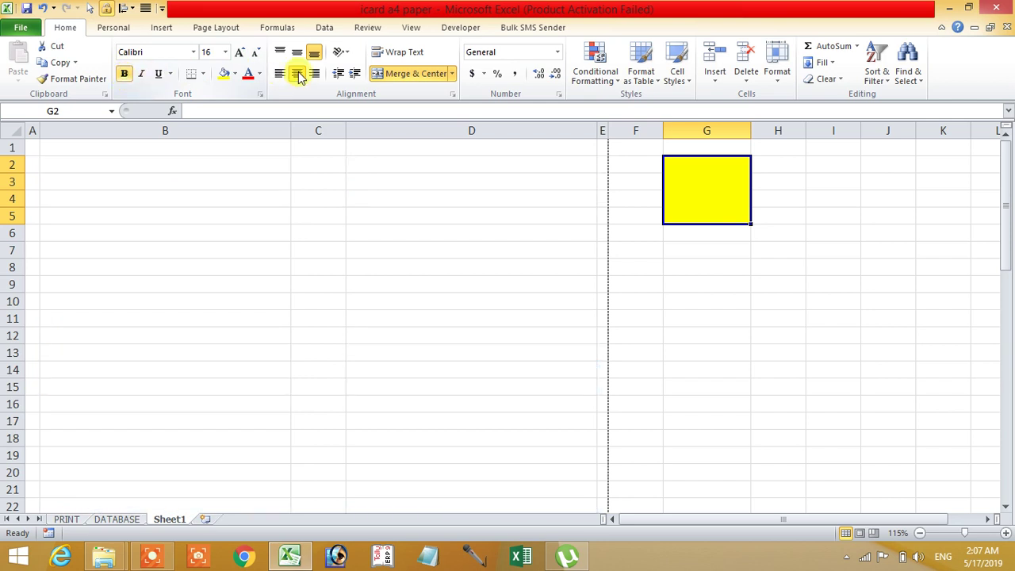
pyautogui.click(298, 54)
pyautogui.click(713, 198)
pyautogui.click(203, 73)
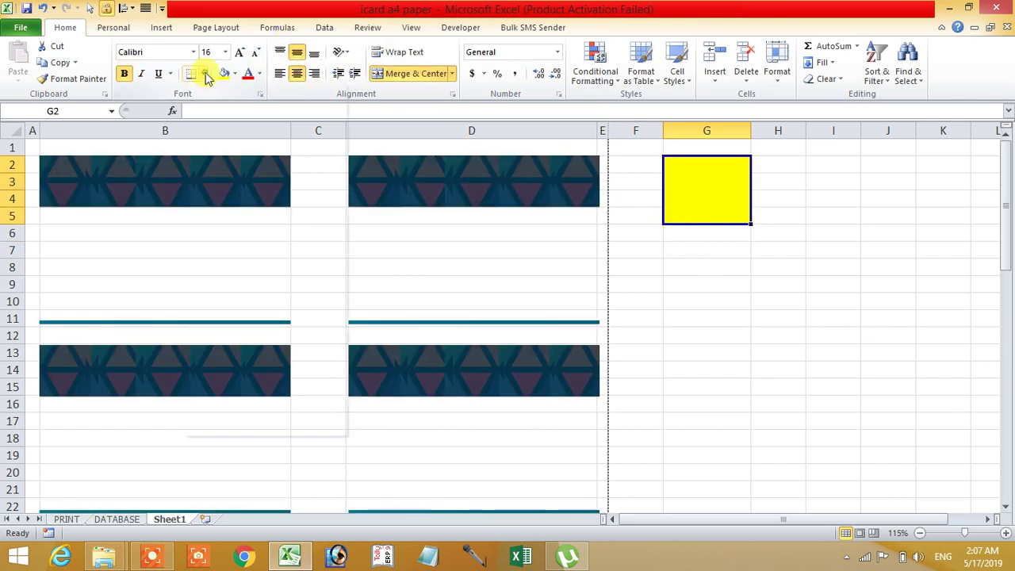
pyautogui.click(213, 208)
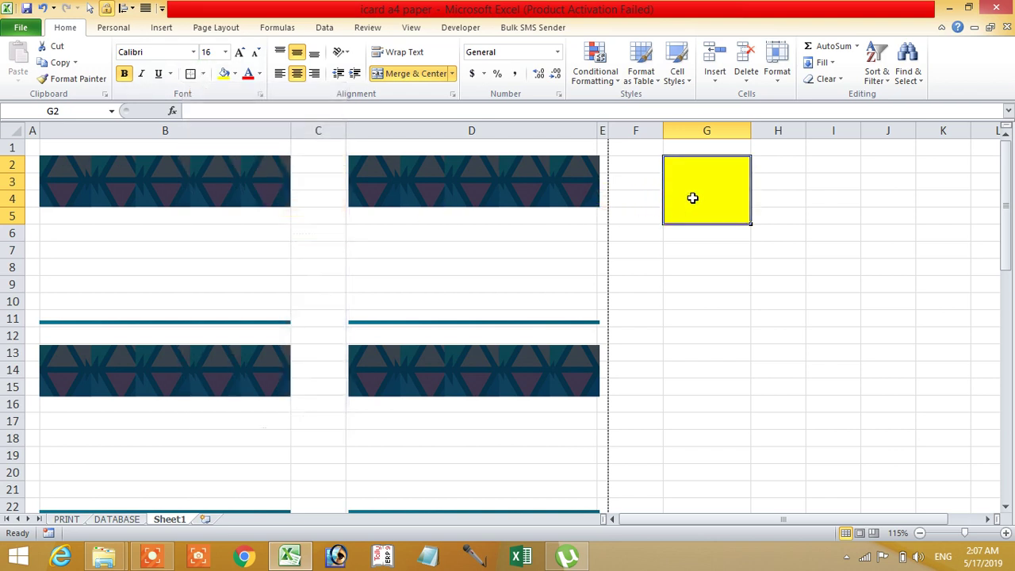
# Enter 1 in the yellow counter box
pyautogui.write('1')
pyautogui.press('Return')
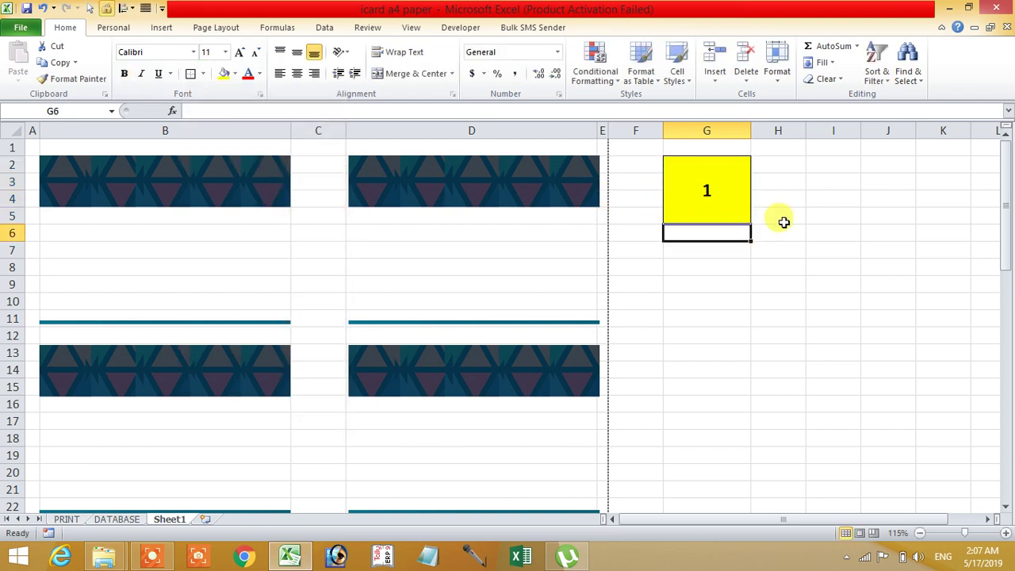
pyautogui.click(704, 190)
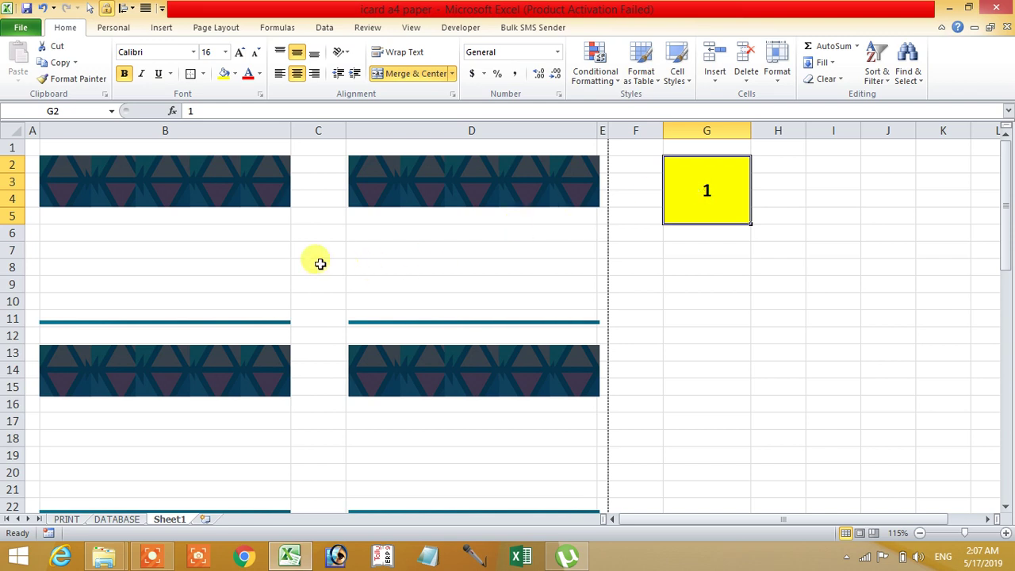
# Insert two empty columns at G, pushing the counter box further right
pyautogui.rightClick(683, 130)
pyautogui.click(709, 227)
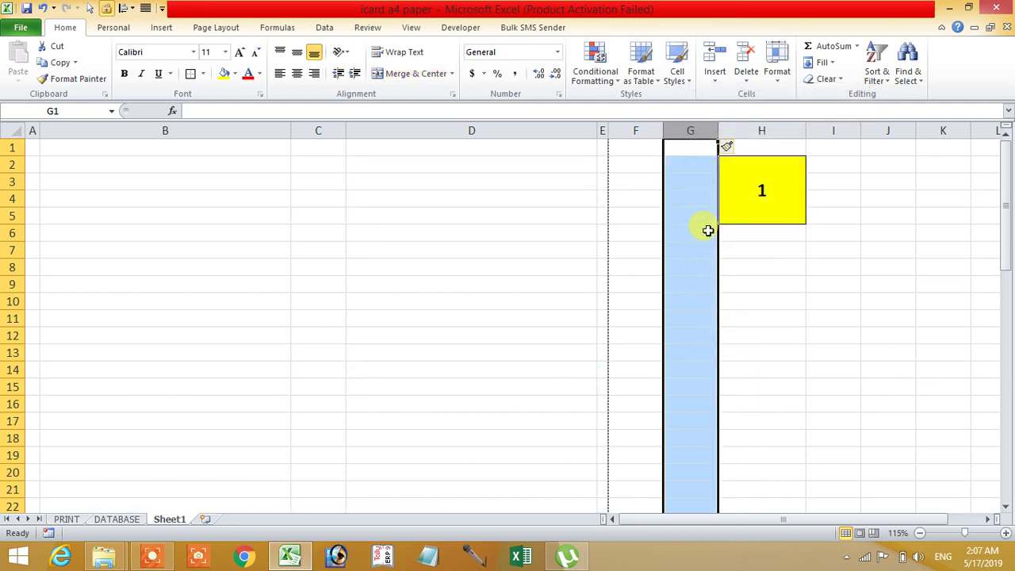
pyautogui.rightClick(693, 133)
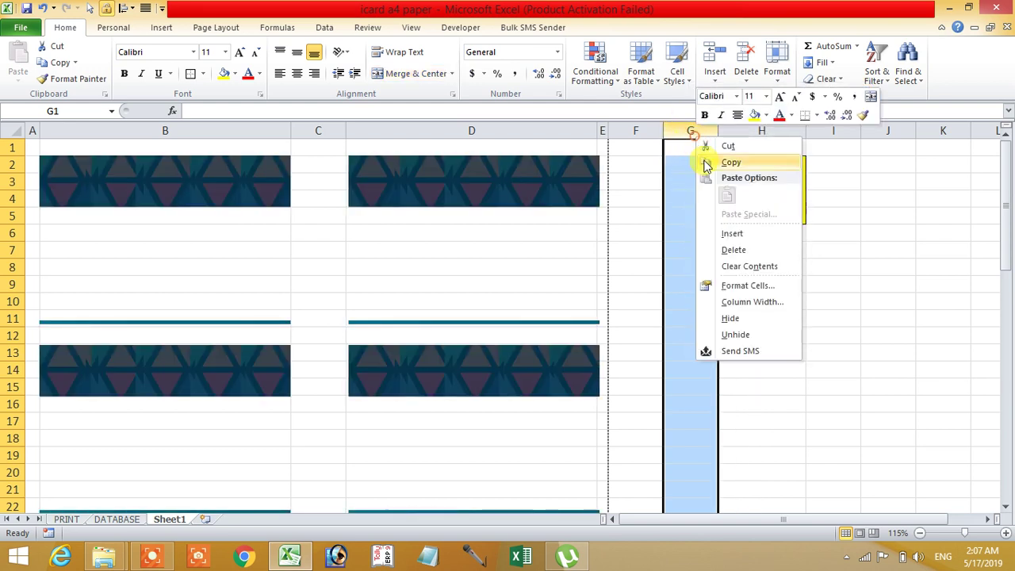
pyautogui.click(716, 231)
pyautogui.click(690, 229)
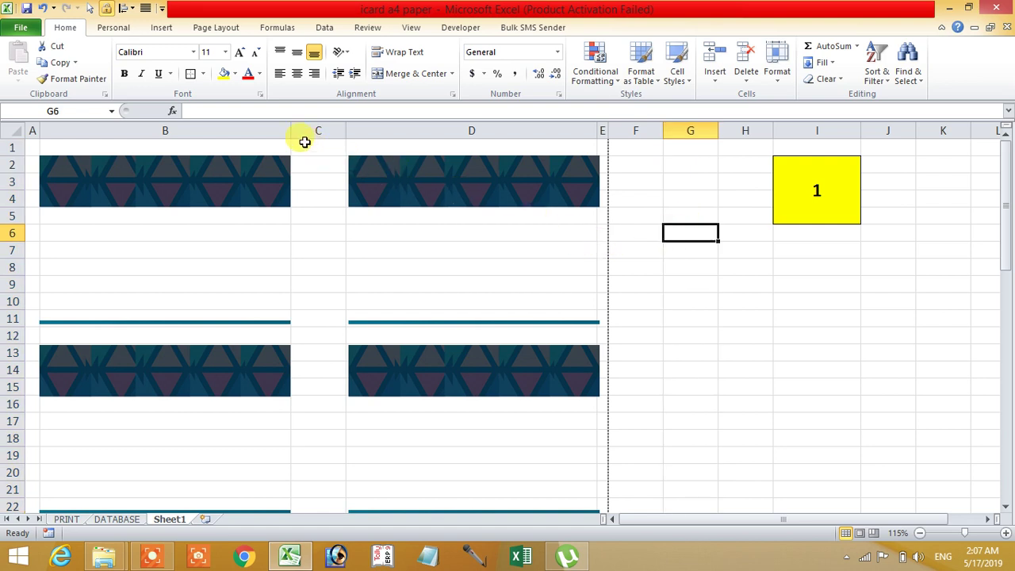
# Insert a new column C, narrow B to 11.86 and size C to fit the card
pyautogui.moveTo(291, 131); pyautogui.dragTo(115, 136)
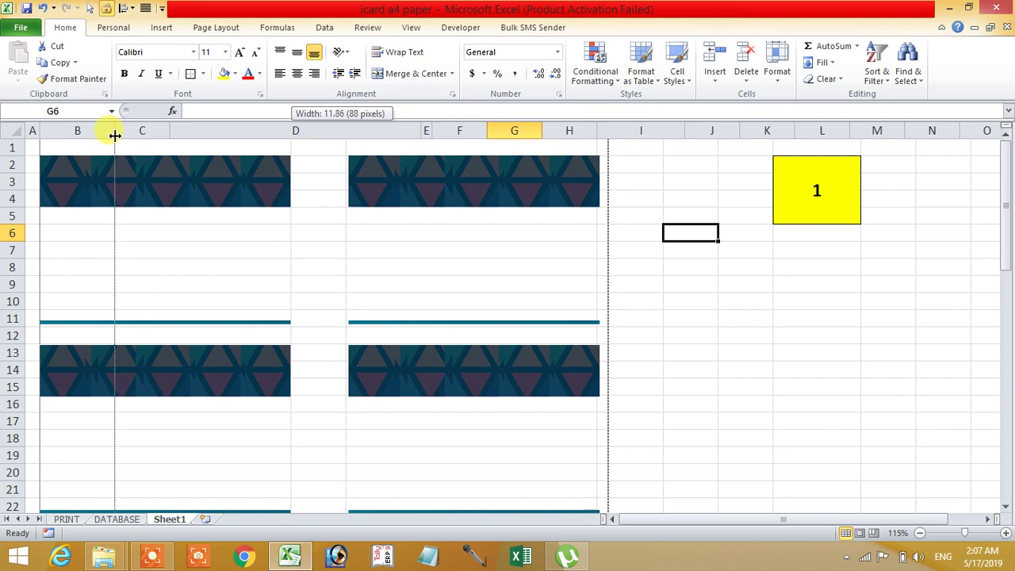
pyautogui.moveTo(115, 135); pyautogui.dragTo(291, 130)
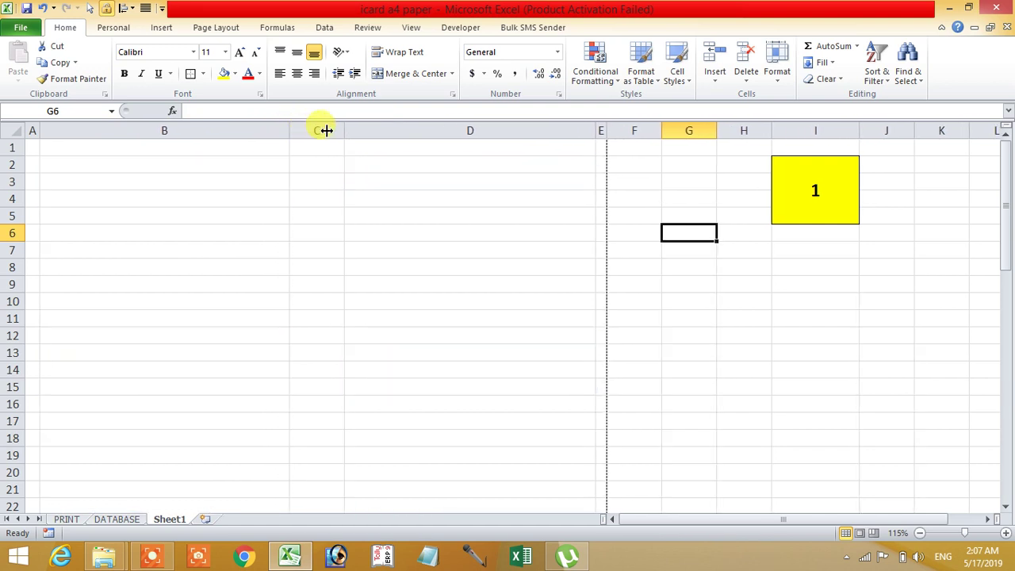
pyautogui.rightClick(322, 130)
pyautogui.click(360, 226)
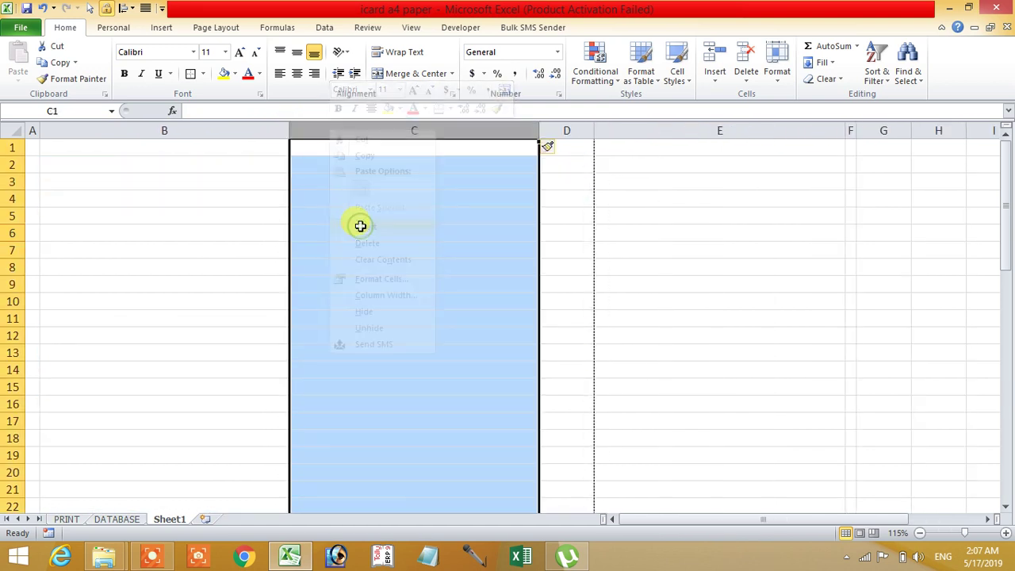
pyautogui.moveTo(290, 130); pyautogui.dragTo(114, 135)
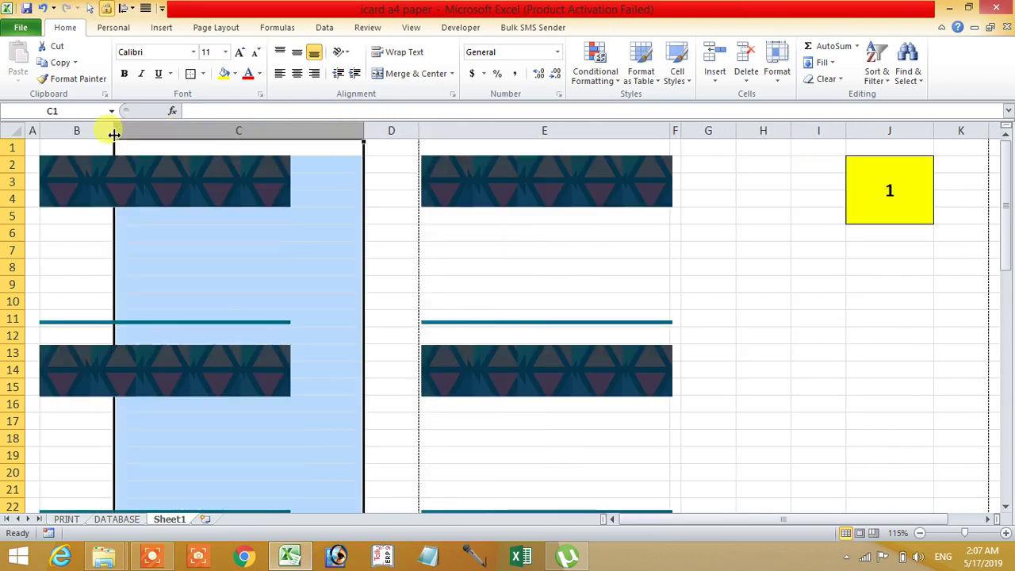
pyautogui.moveTo(363, 130); pyautogui.dragTo(292, 132)
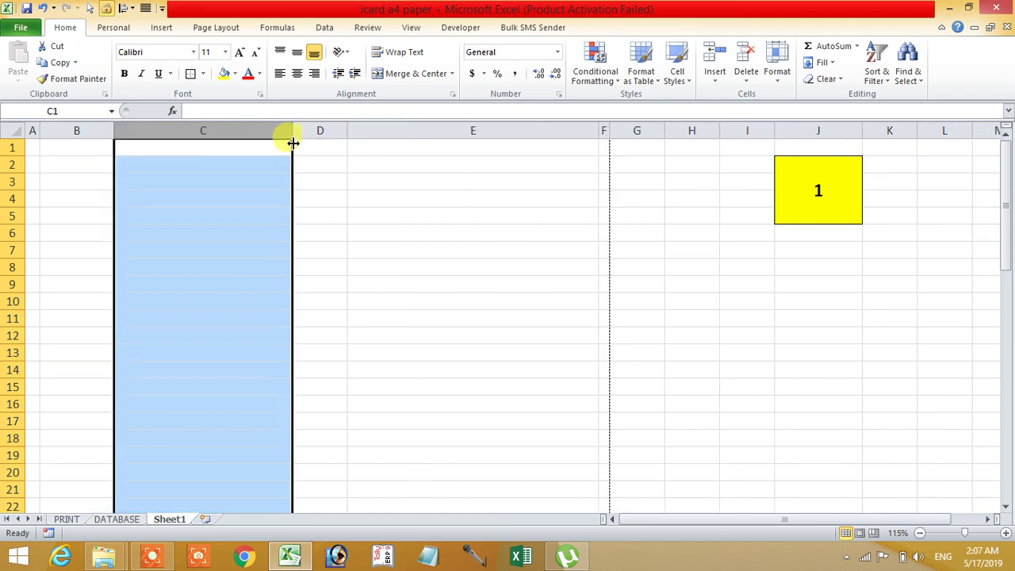
pyautogui.click(673, 248)
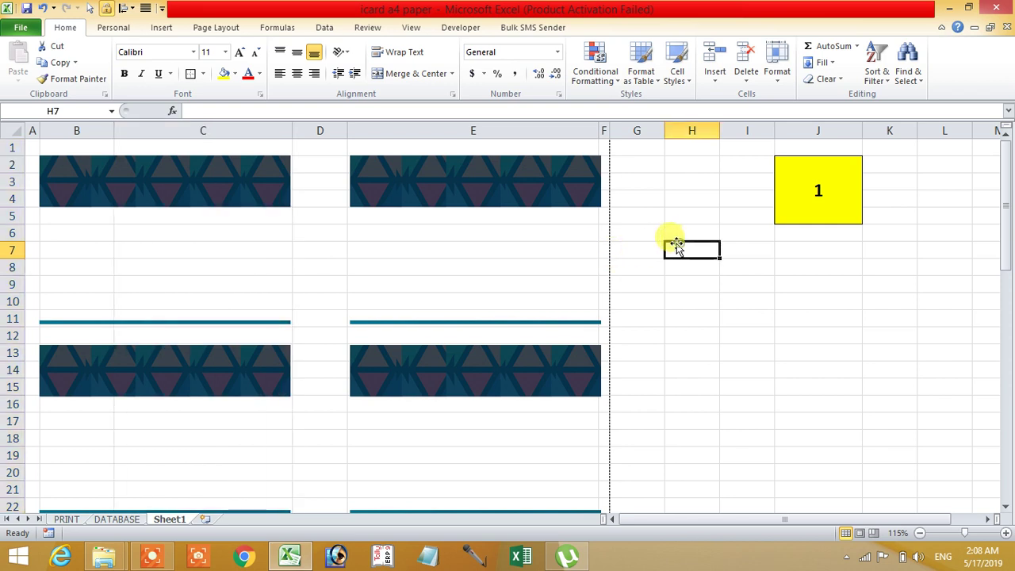
# Insert a new column F, then narrow E to 27.00 and F to 28.00
pyautogui.rightClick(604, 129)
pyautogui.click(626, 227)
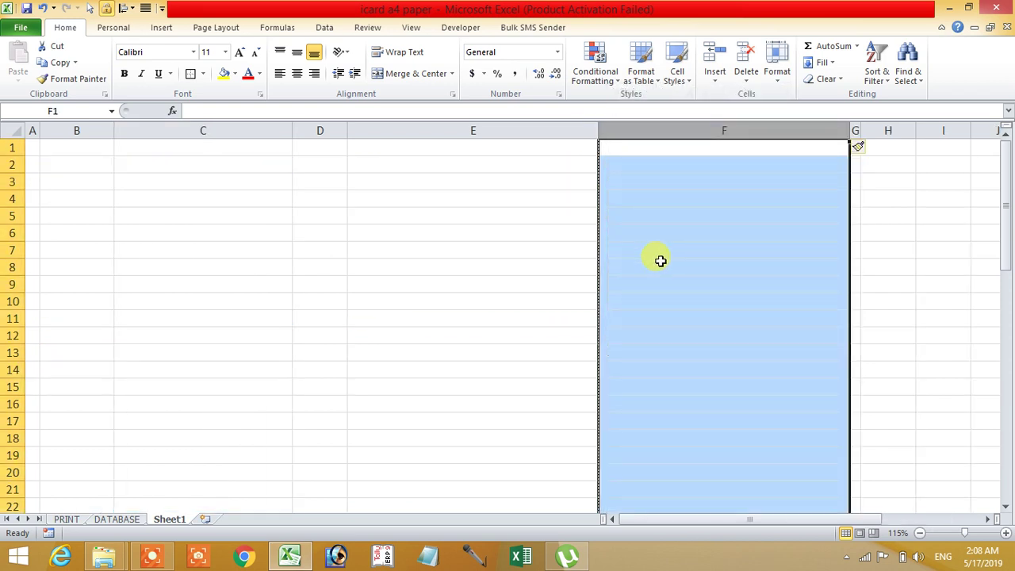
pyautogui.click(682, 263)
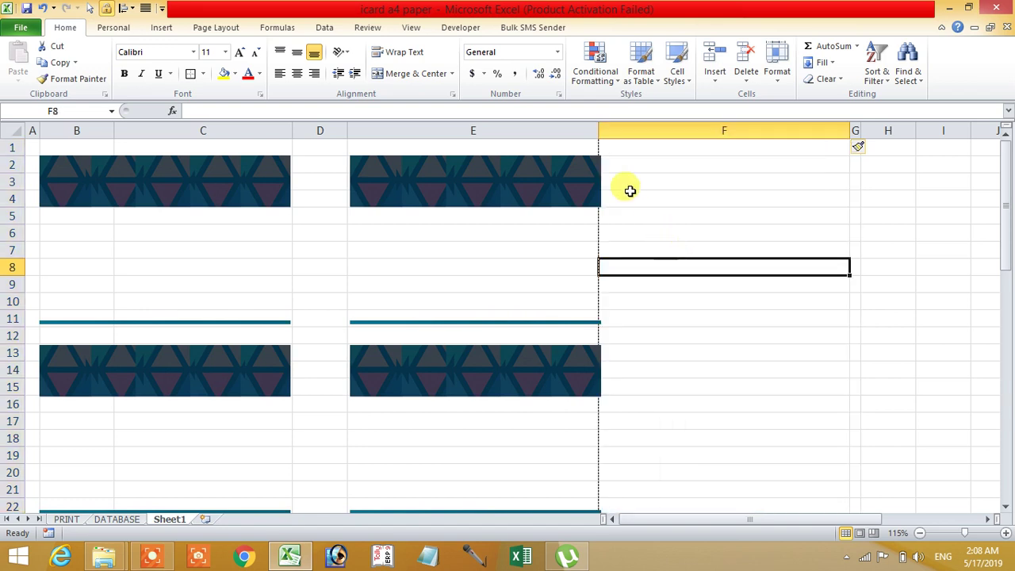
pyautogui.moveTo(598, 131); pyautogui.dragTo(431, 130)
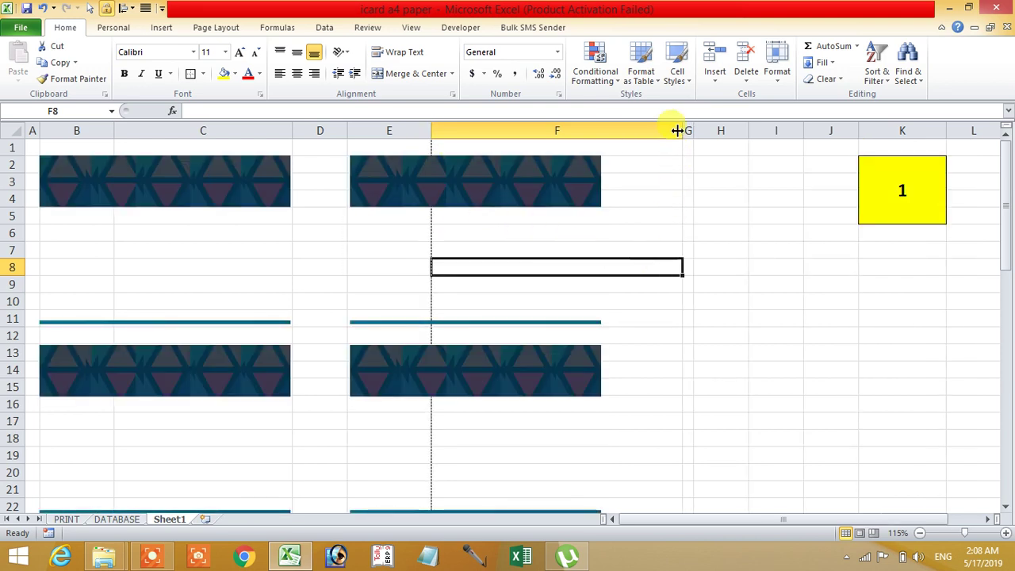
pyautogui.moveTo(681, 130); pyautogui.dragTo(602, 136)
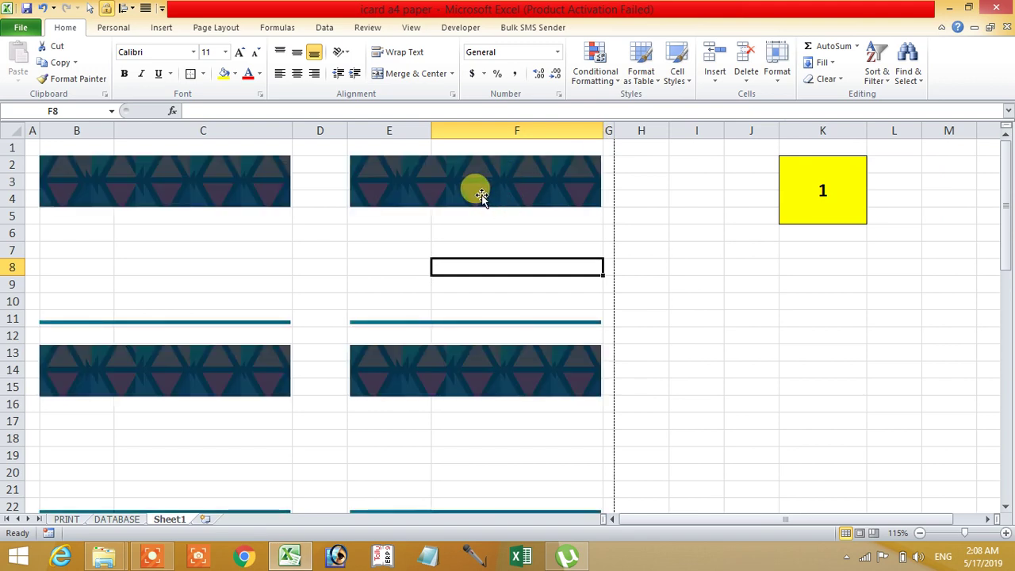
# Set the width of columns B and E to 11
pyautogui.rightClick(93, 134)
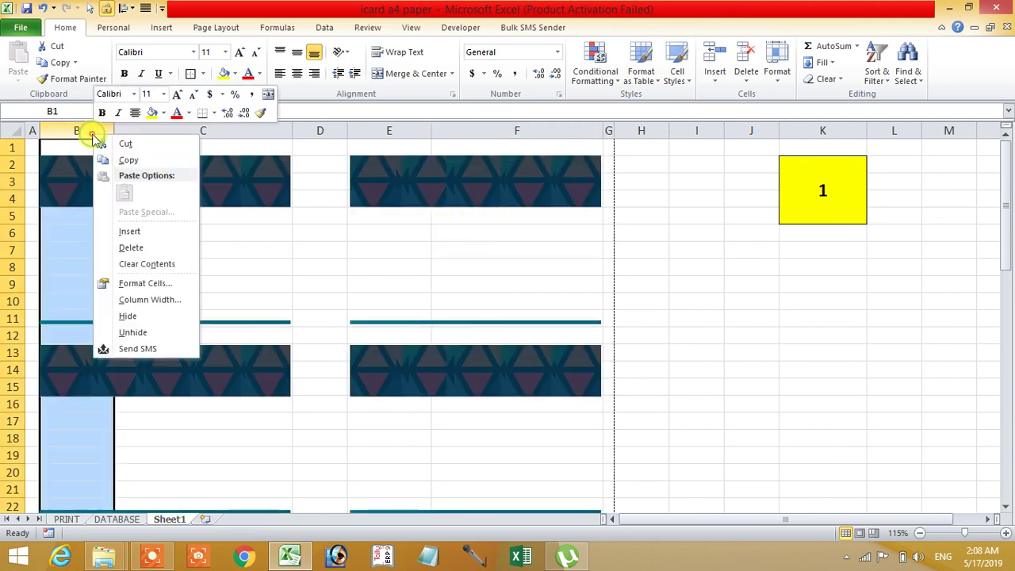
pyautogui.click(143, 299)
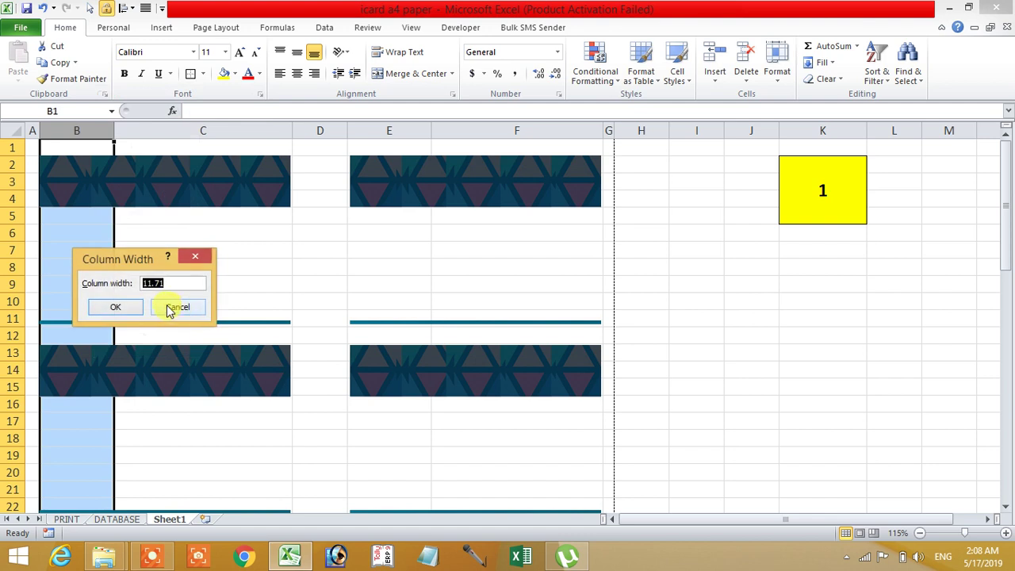
pyautogui.moveTo(182, 283); pyautogui.dragTo(130, 284)
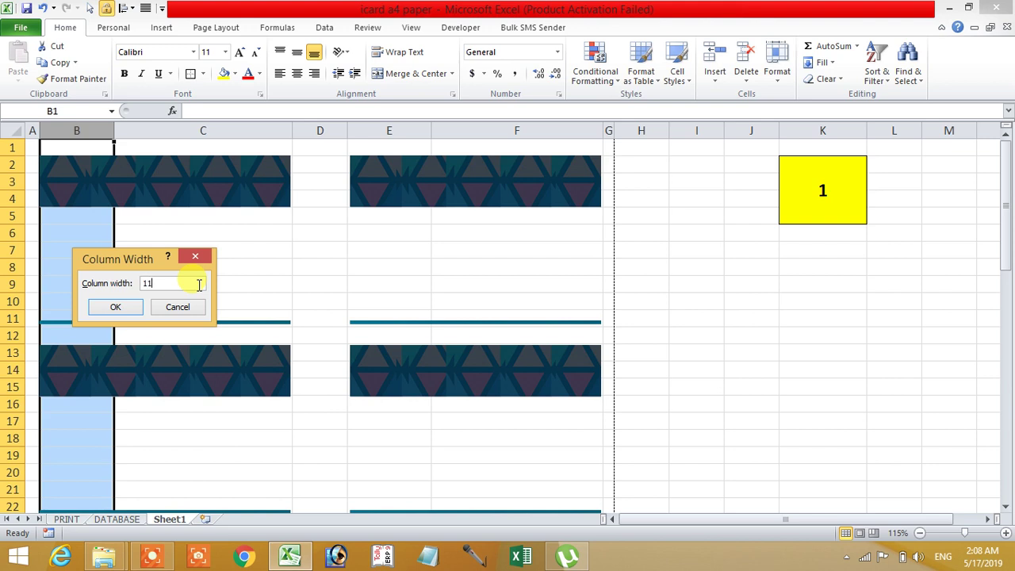
pyautogui.press('Return')
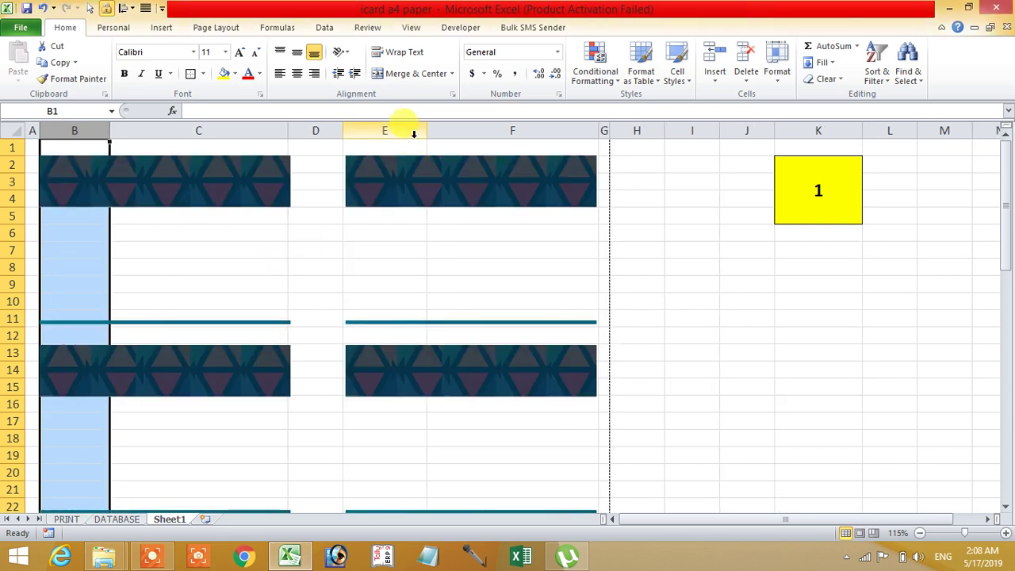
pyautogui.click(400, 131)
pyautogui.rightClick(401, 134)
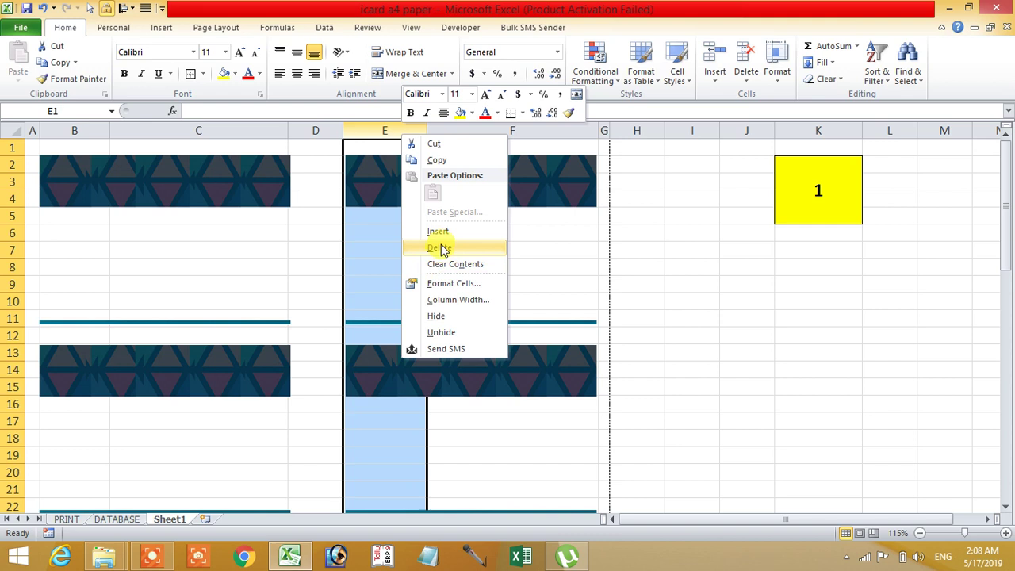
pyautogui.click(448, 300)
pyautogui.write('11')
pyautogui.press('Return')
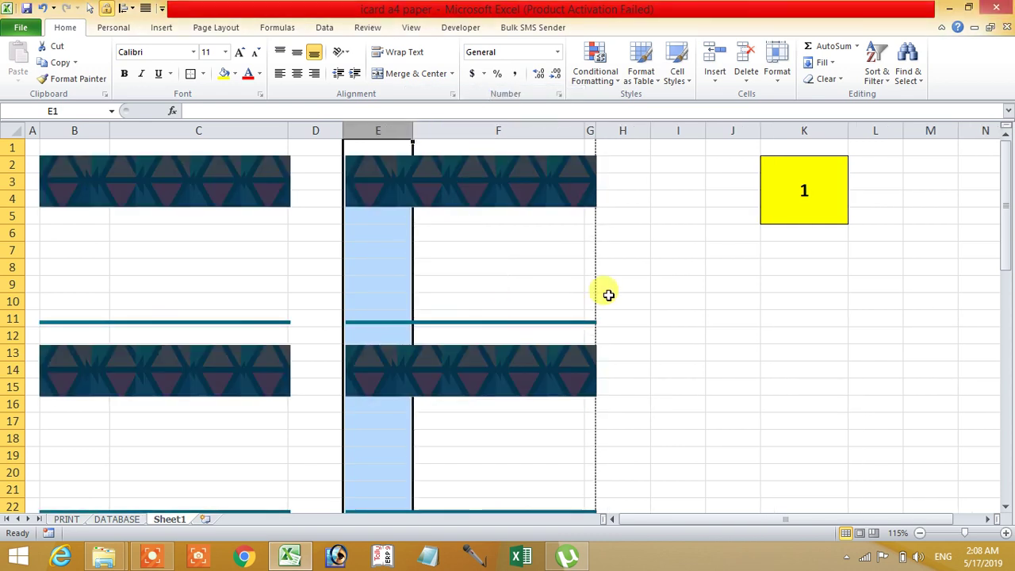
pyautogui.click(608, 288)
# Check column C's width and leave it unchanged
pyautogui.click(261, 130)
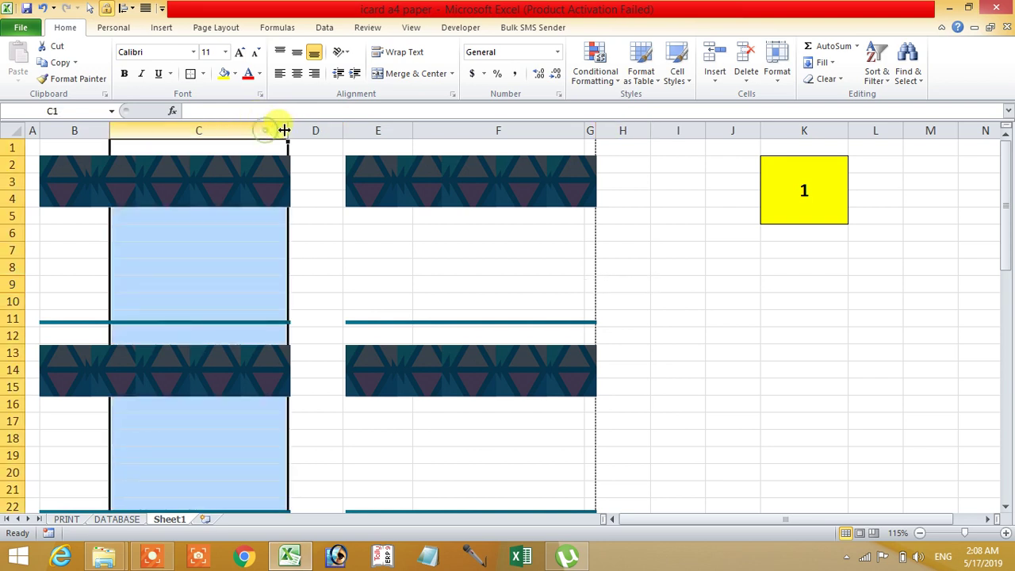
pyautogui.moveTo(288, 130); pyautogui.dragTo(290, 129)
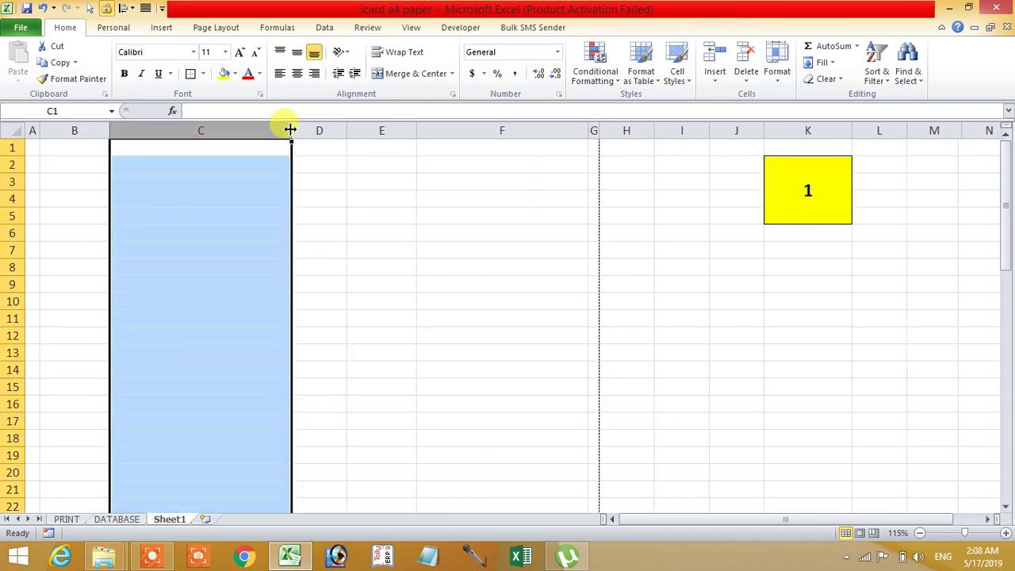
pyautogui.rightClick(269, 124)
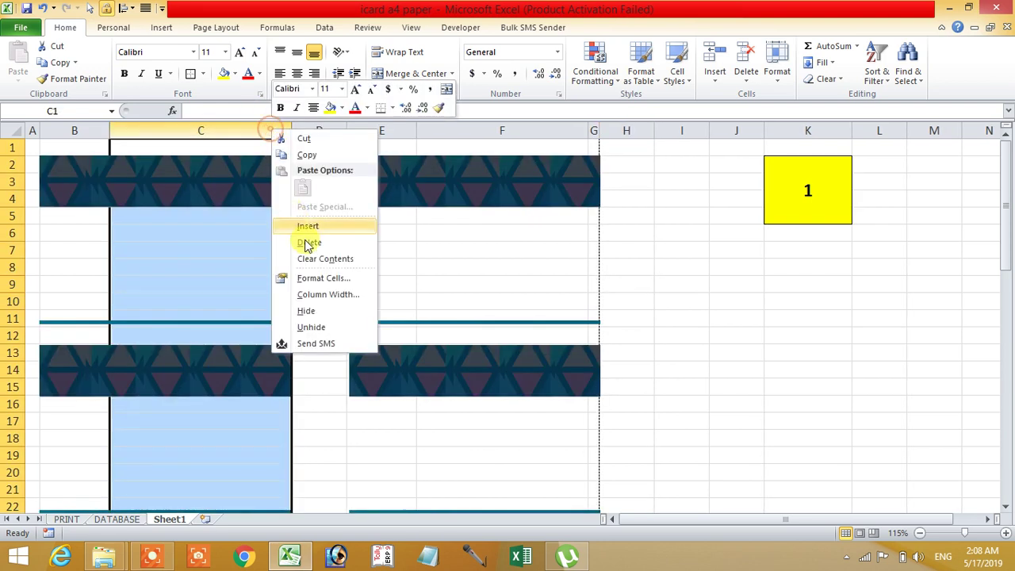
pyautogui.click(305, 291)
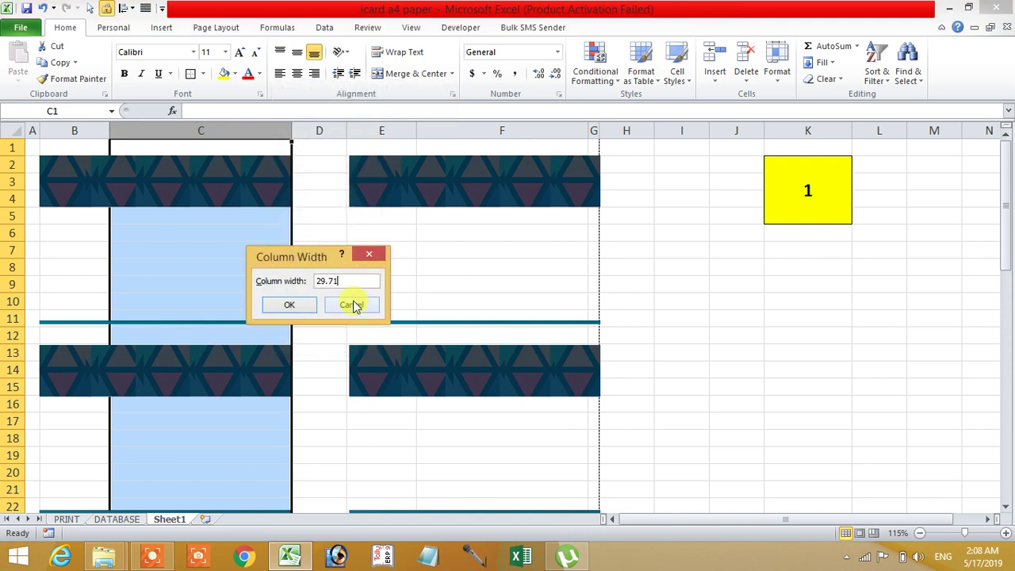
pyautogui.click(351, 305)
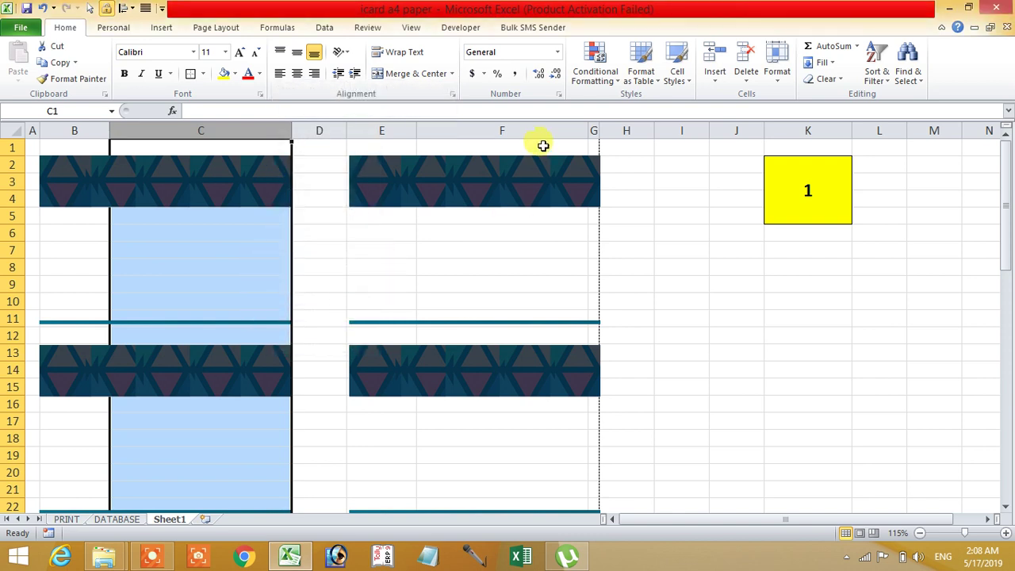
# Set column F's width to 29.71 and review the cards and counter cell K2
pyautogui.rightClick(544, 133)
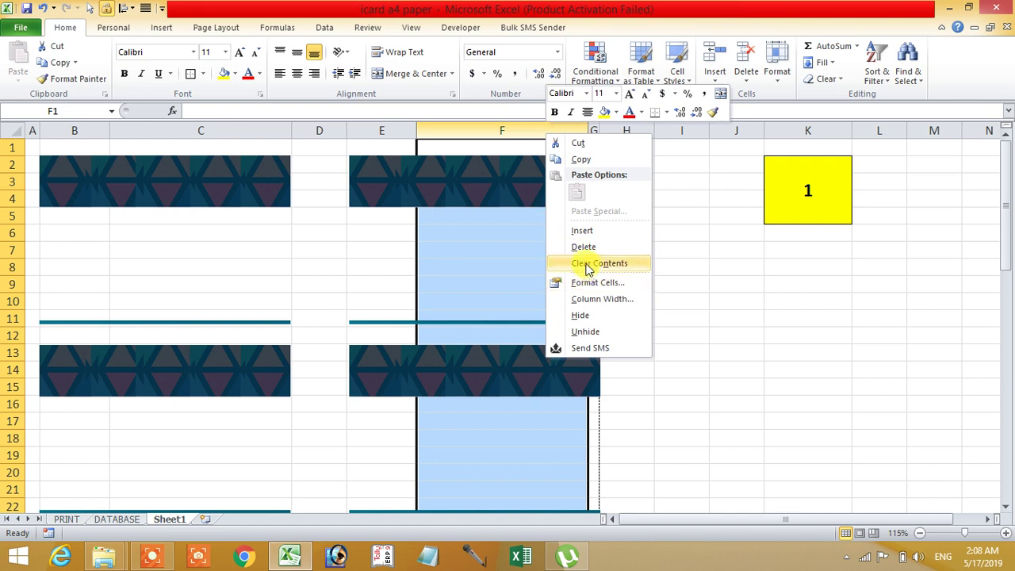
pyautogui.click(594, 299)
pyautogui.write('29.71')
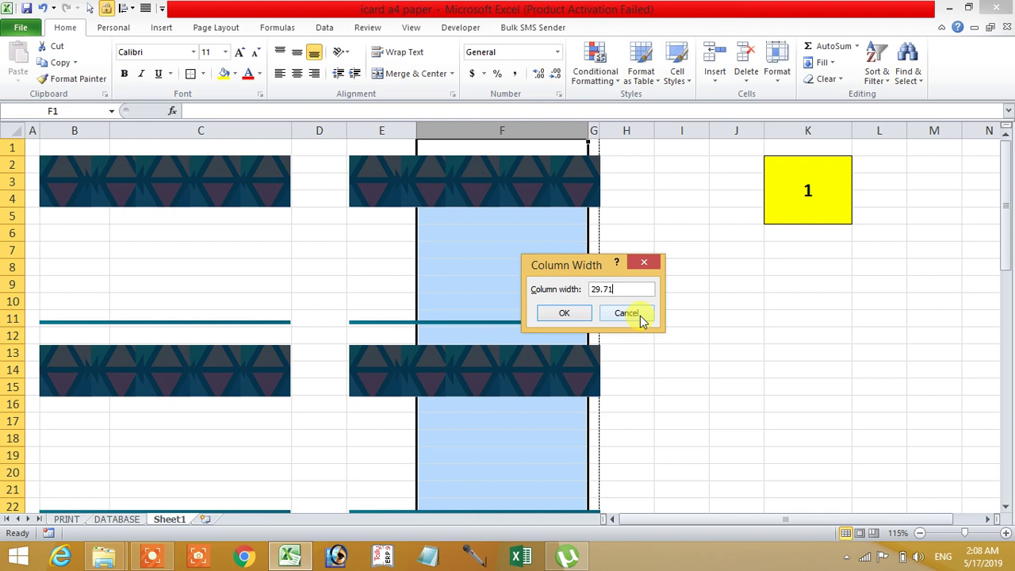
pyautogui.press('Return')
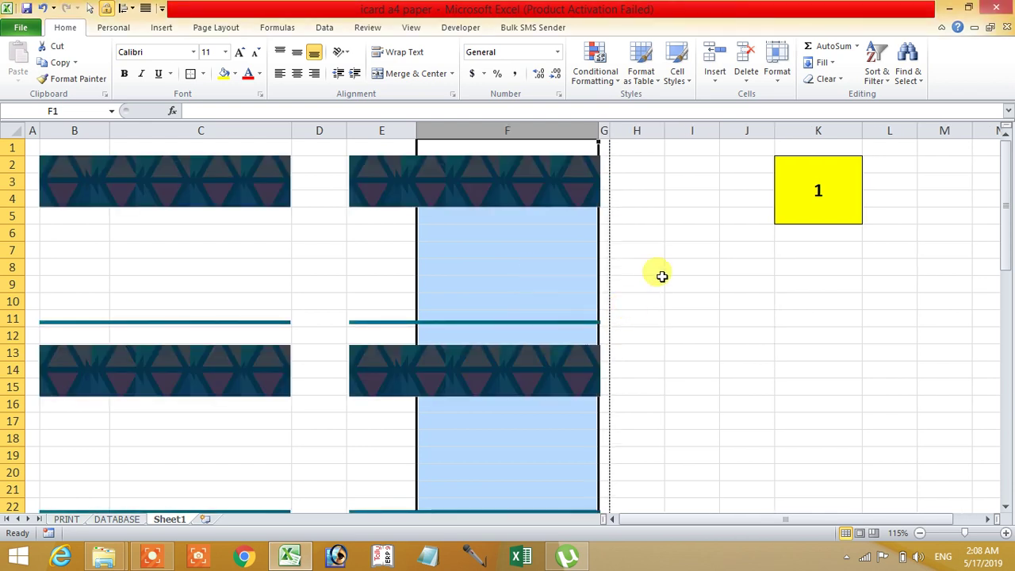
pyautogui.click(669, 270)
pyautogui.scroll(-7, 515, 291)
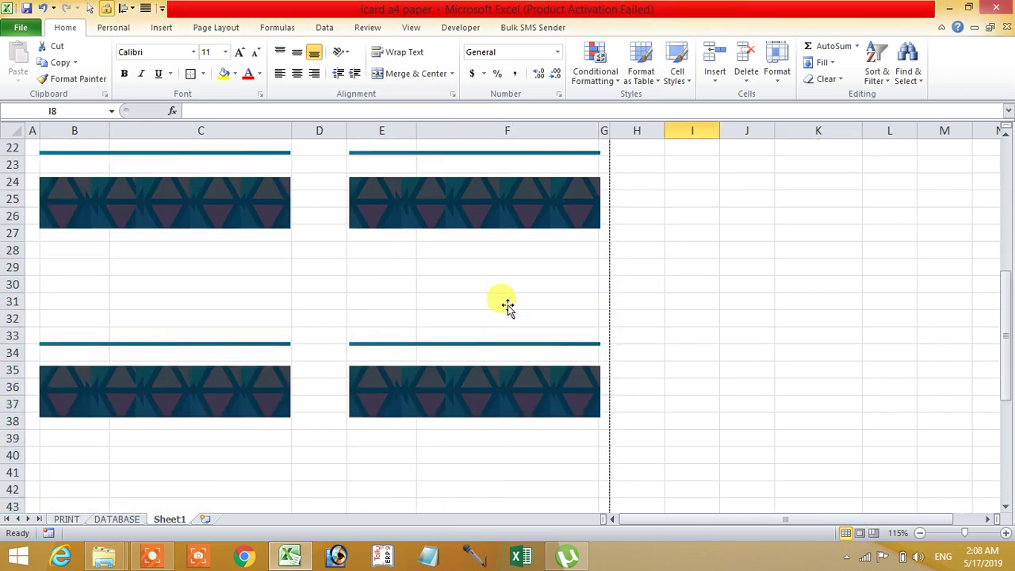
pyautogui.scroll(-1, 504, 301)
pyautogui.scroll(3, 602, 343)
pyautogui.scroll(4, 596, 325)
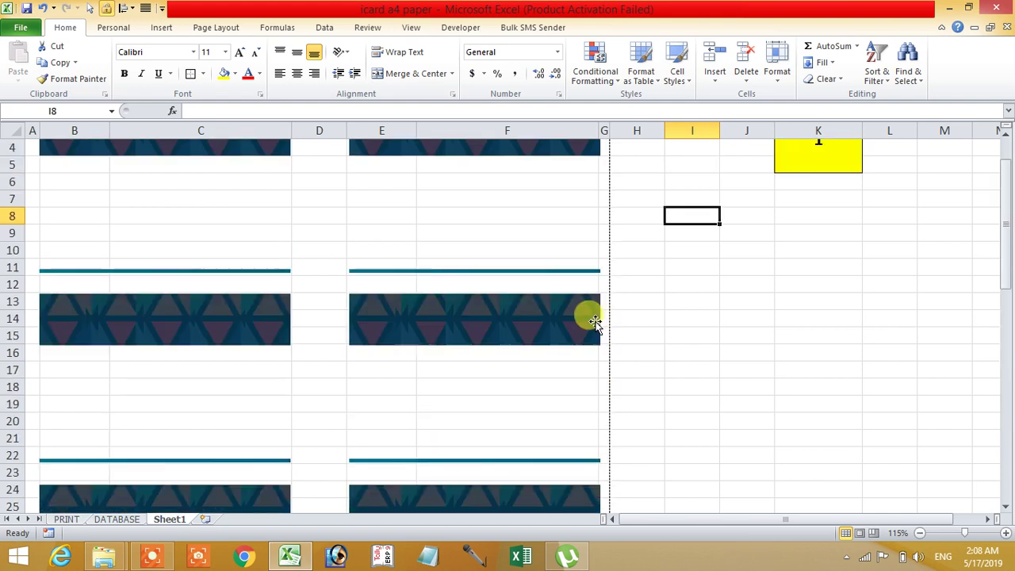
pyautogui.scroll(1, 591, 317)
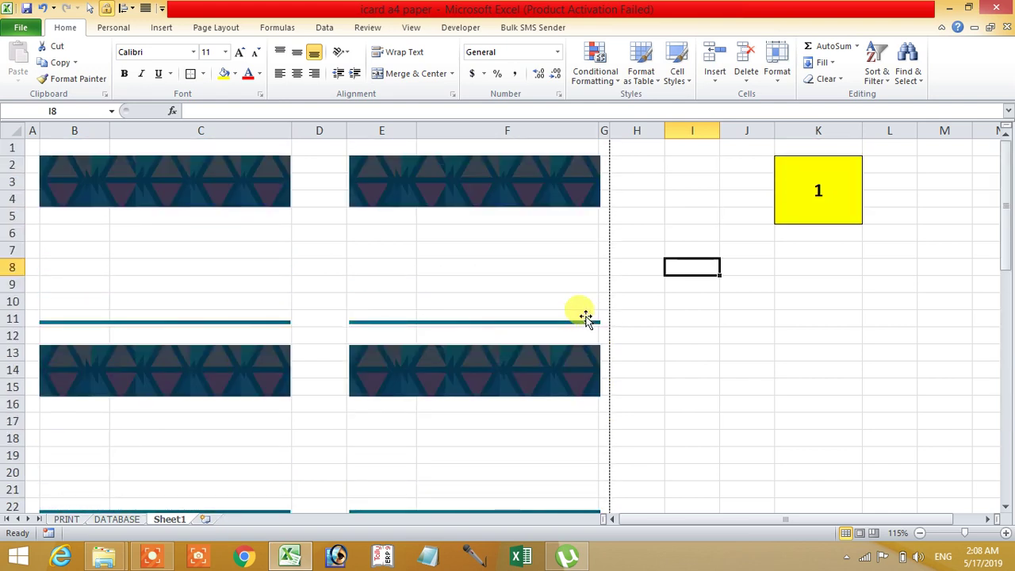
pyautogui.click(803, 192)
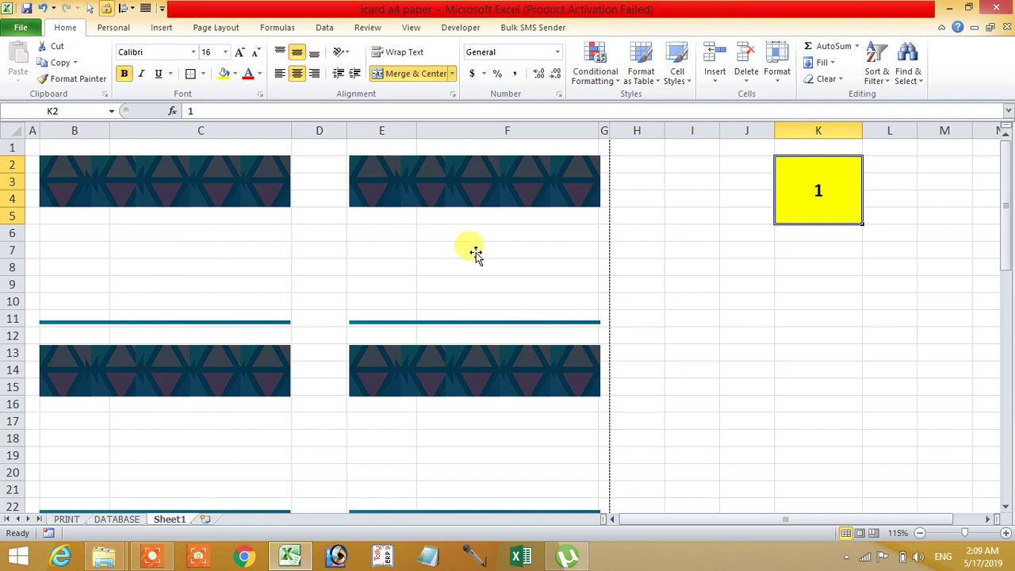
pyautogui.scroll(-4, 460, 324)
pyautogui.scroll(-2, 464, 328)
pyautogui.scroll(-4, 466, 334)
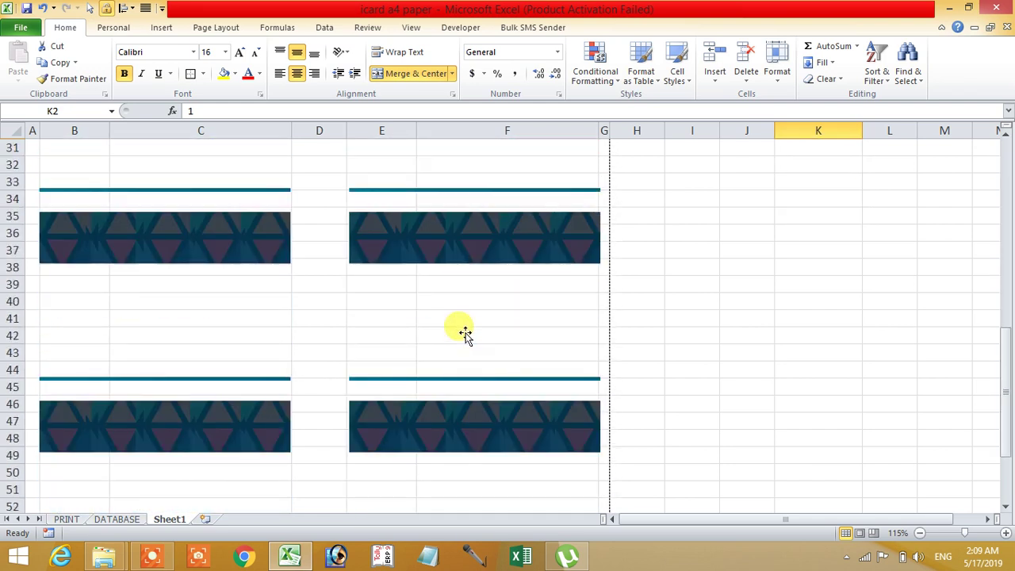
# Hide Picture 1, the top-left card's banner, using the Selection Pane
pyautogui.scroll(4, 571, 313)
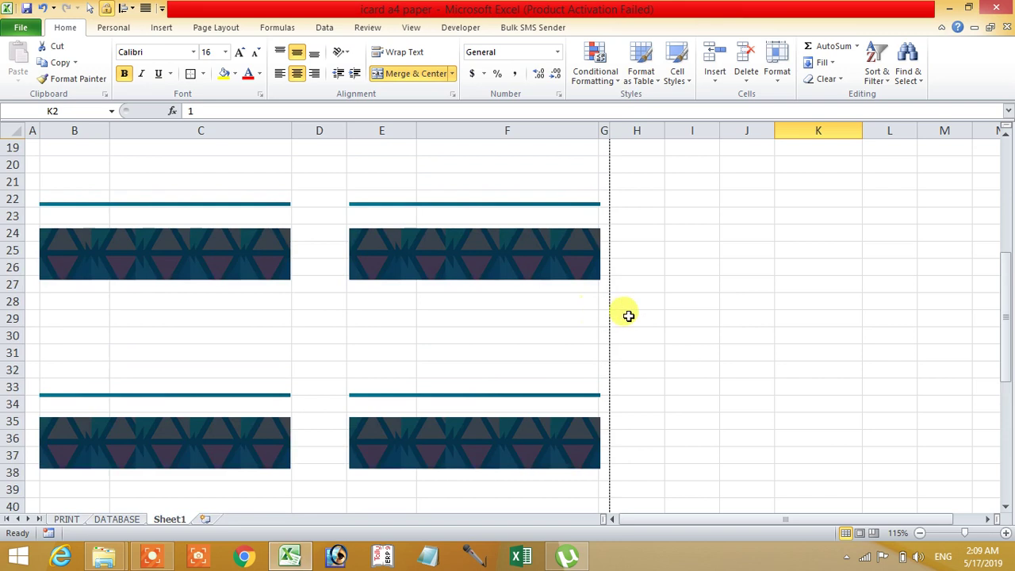
pyautogui.scroll(6, 628, 316)
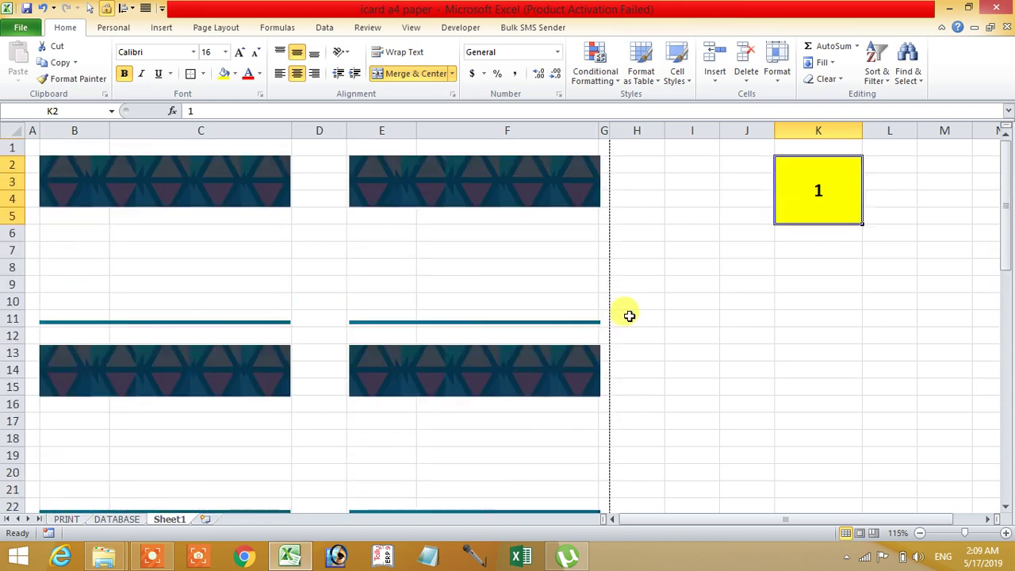
pyautogui.click(268, 198)
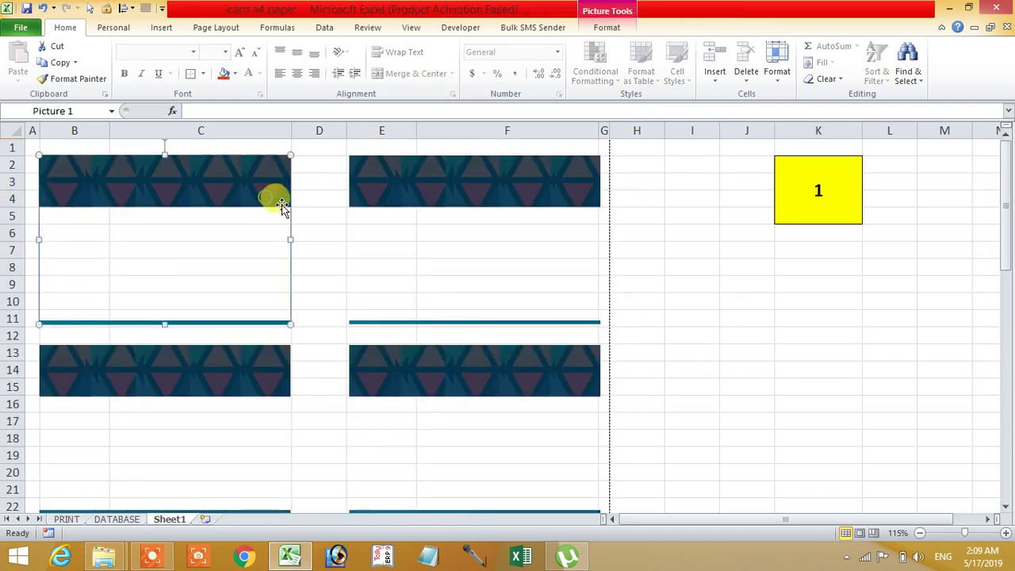
pyautogui.click(234, 34)
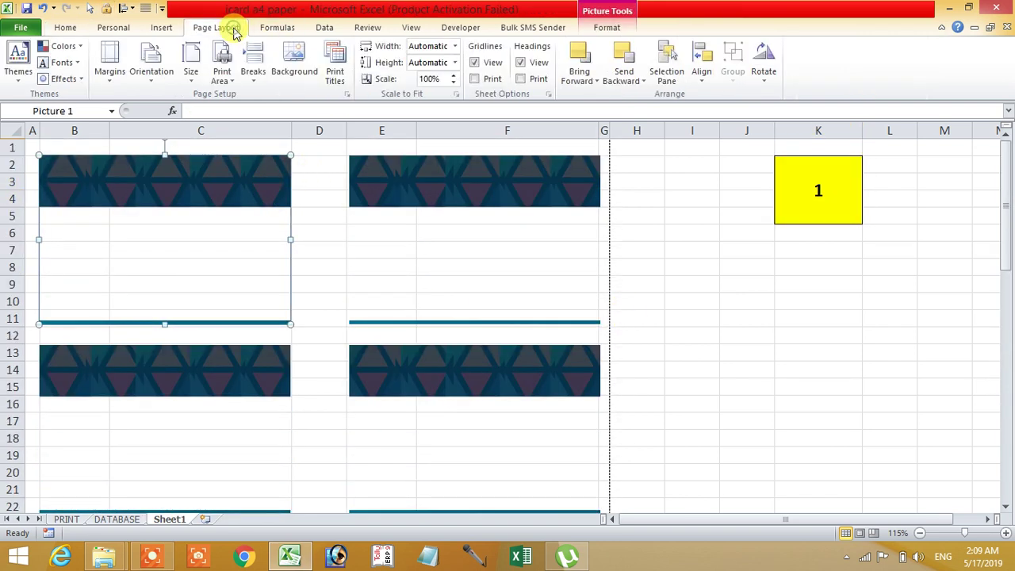
pyautogui.click(668, 78)
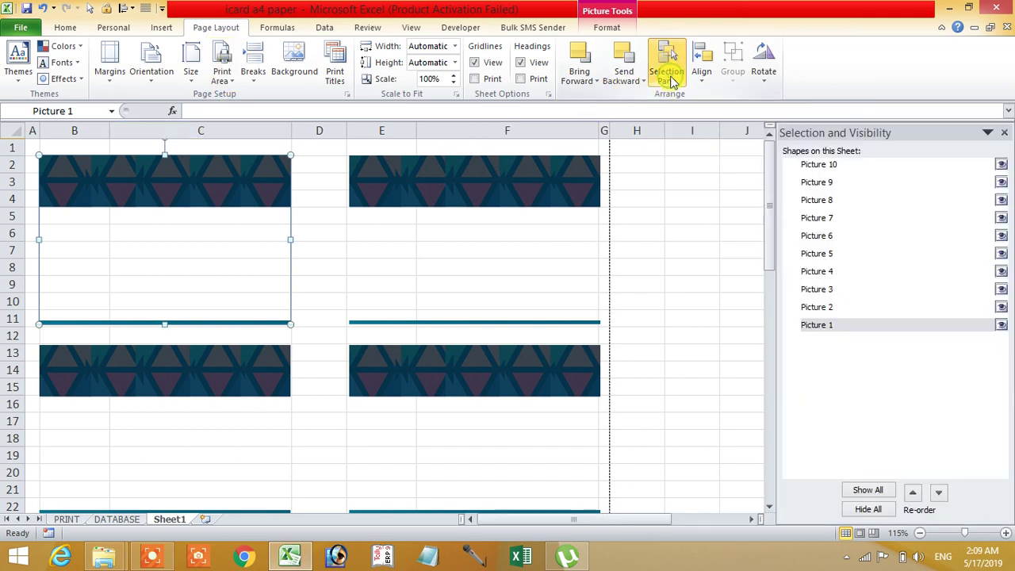
pyautogui.click(1001, 325)
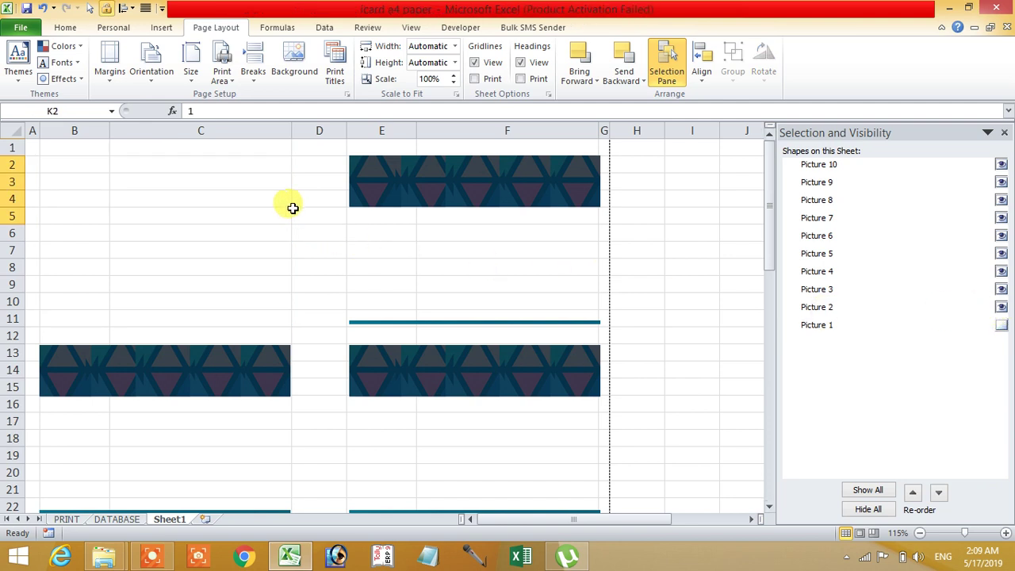
pyautogui.moveTo(314, 208); pyautogui.dragTo(283, 208)
pyautogui.click(234, 213)
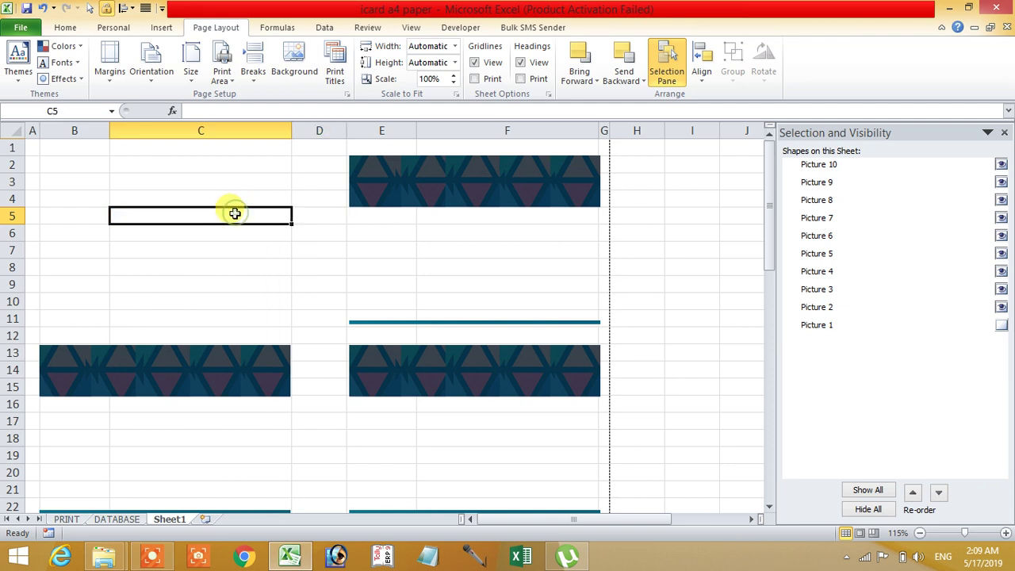
pyautogui.click(1004, 133)
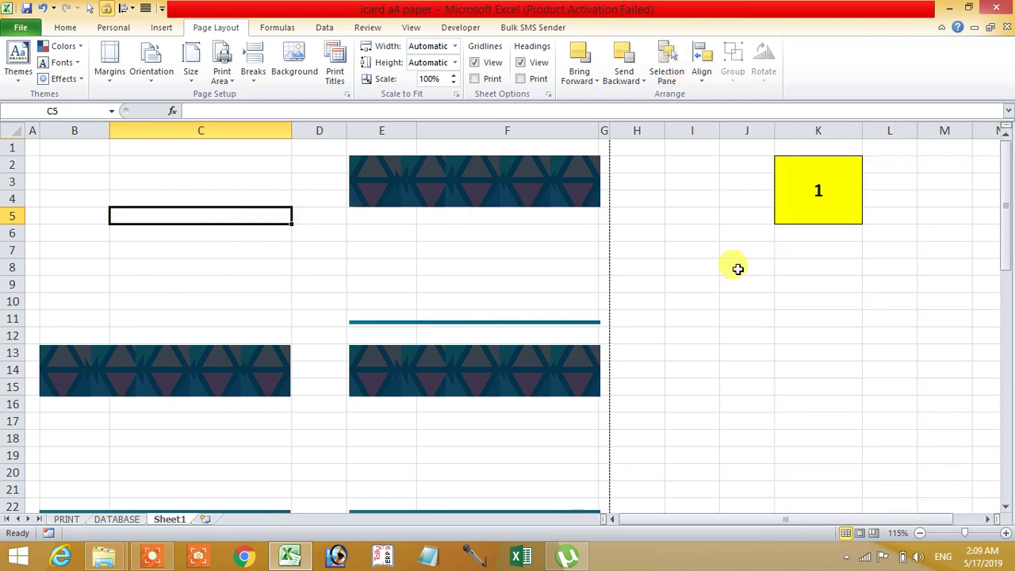
# Enter x in each cell from C5 to C9, then go to the PRINT sheet
pyautogui.write('=')
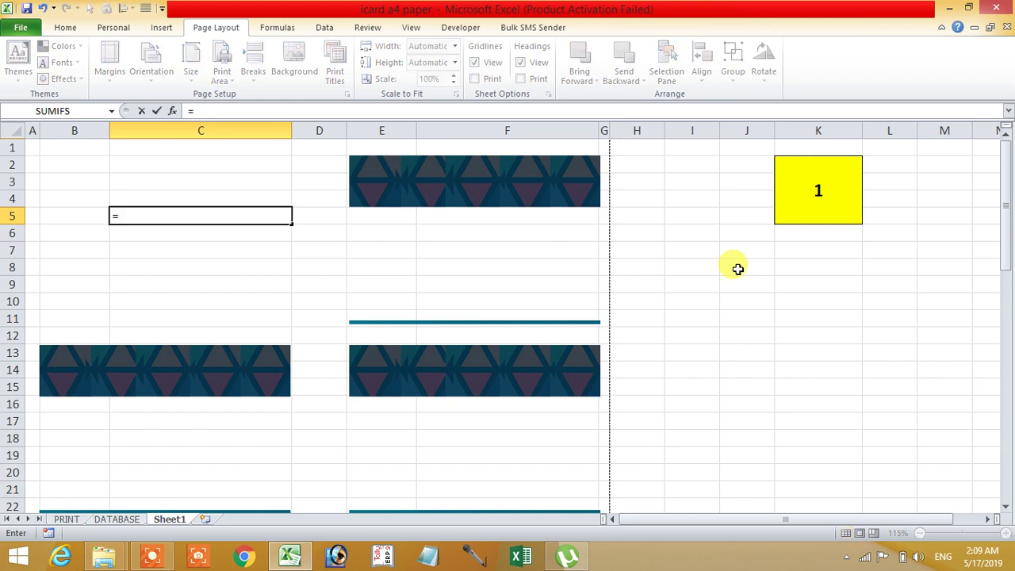
pyautogui.write('x')
pyautogui.press('Return')
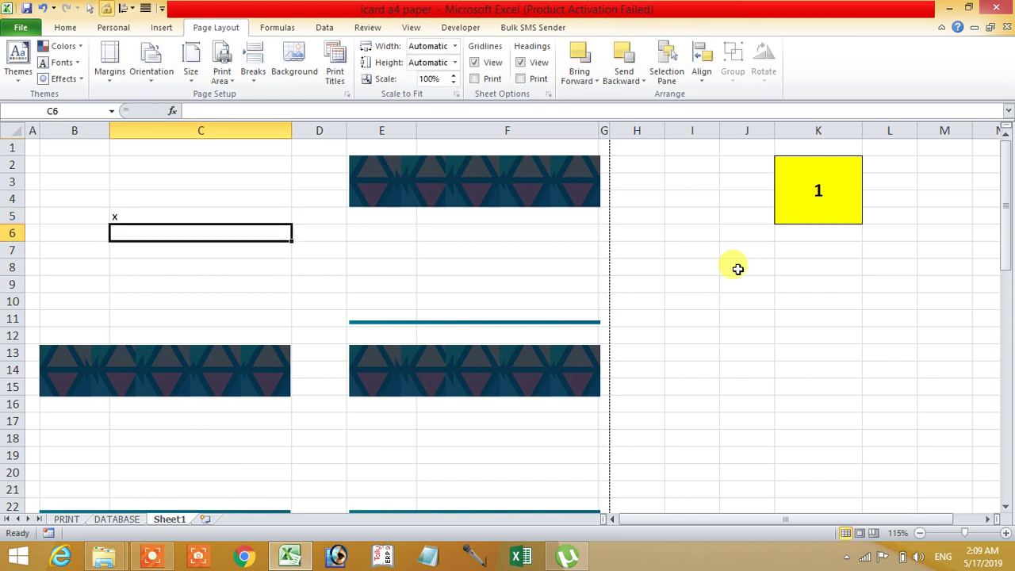
pyautogui.click(176, 215)
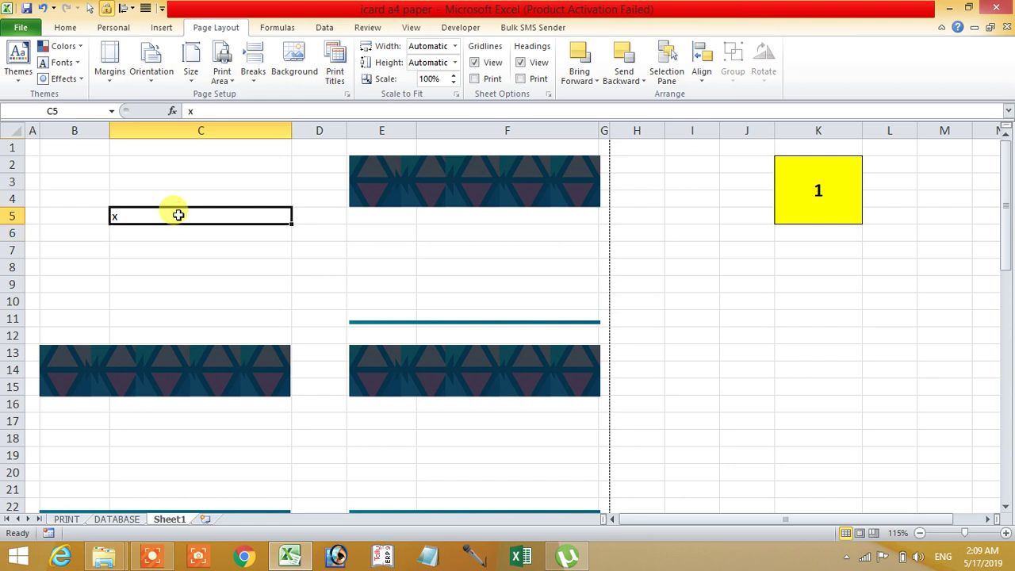
pyautogui.press('Return')
pyautogui.write('x x x x')
pyautogui.press('Return')
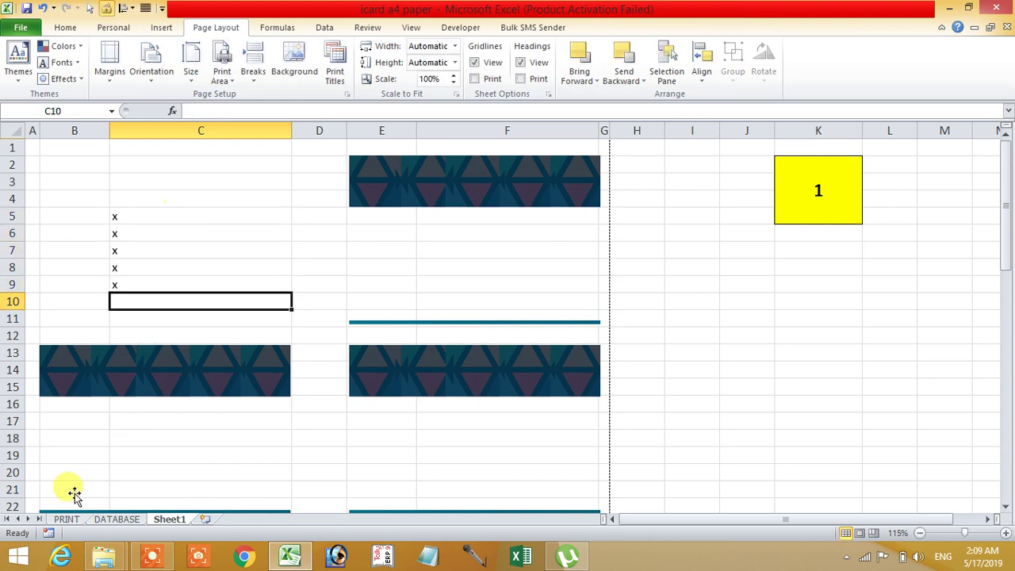
pyautogui.click(68, 519)
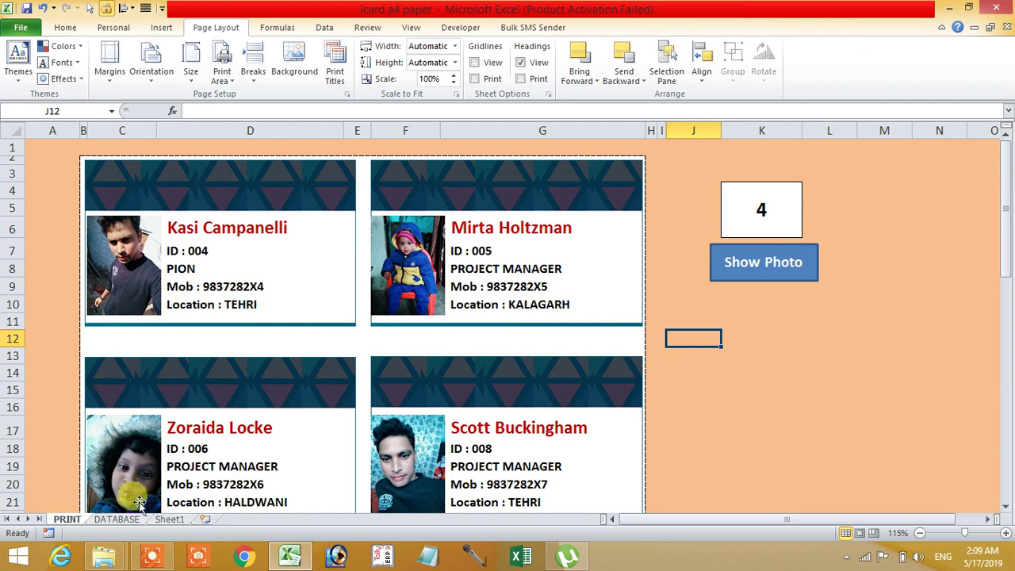
# Check C5 and K2 on Sheet1, then select the employee table on DATABASE
pyautogui.click(169, 519)
pyautogui.click(147, 216)
pyautogui.click(810, 182)
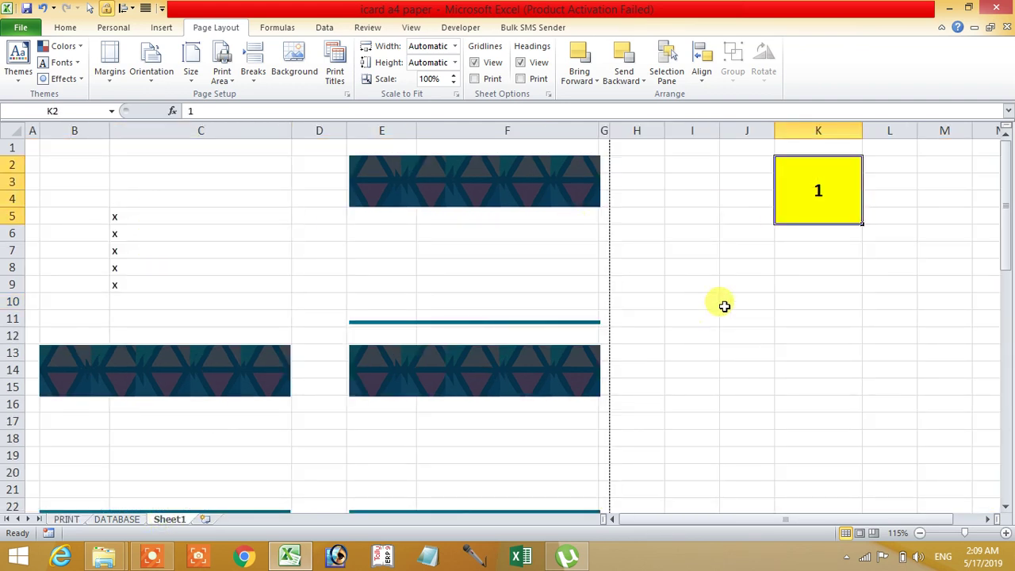
pyautogui.click(117, 519)
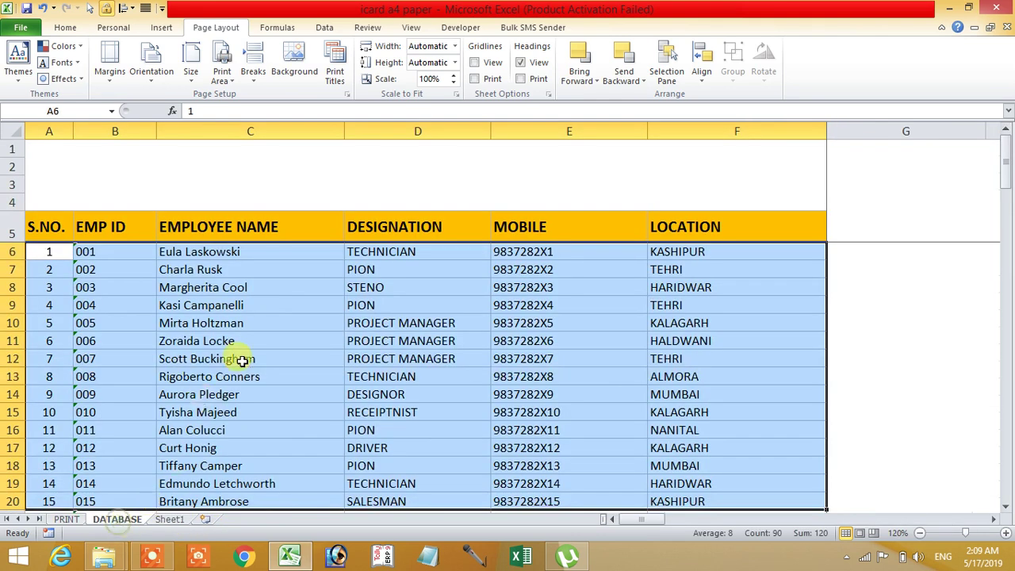
pyautogui.click(475, 195)
pyautogui.moveTo(52, 226)
pyautogui.mouseDown()
pyautogui.moveTo(636, 249)
pyautogui.moveTo(717, 565)
pyautogui.mouseUp()
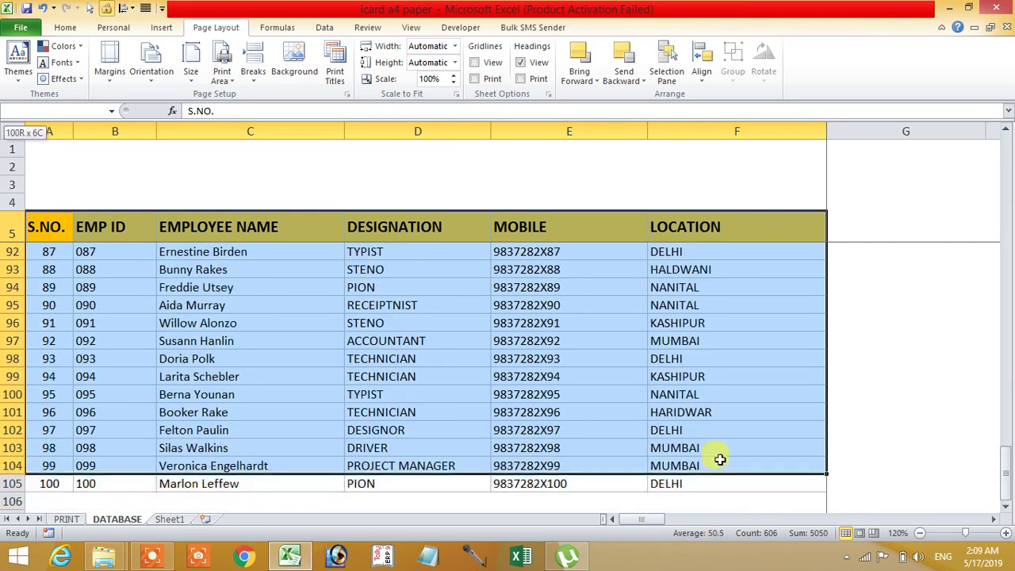
pyautogui.moveTo(717, 565); pyautogui.dragTo(703, 474)
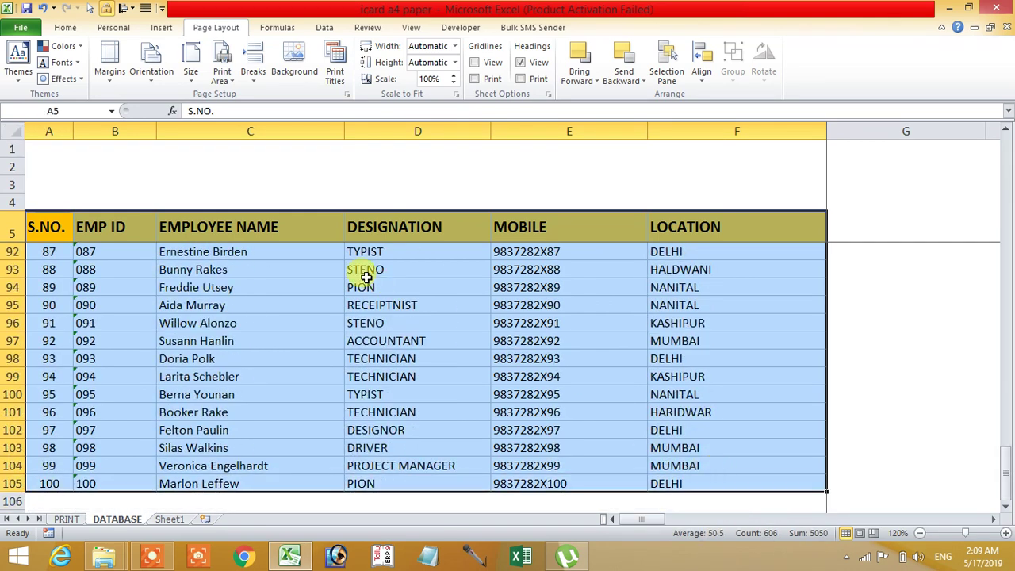
# Confirm in Name Manager that DATA refers to =DATABASE!$A$6:$F$105
pyautogui.click(278, 28)
pyautogui.click(405, 75)
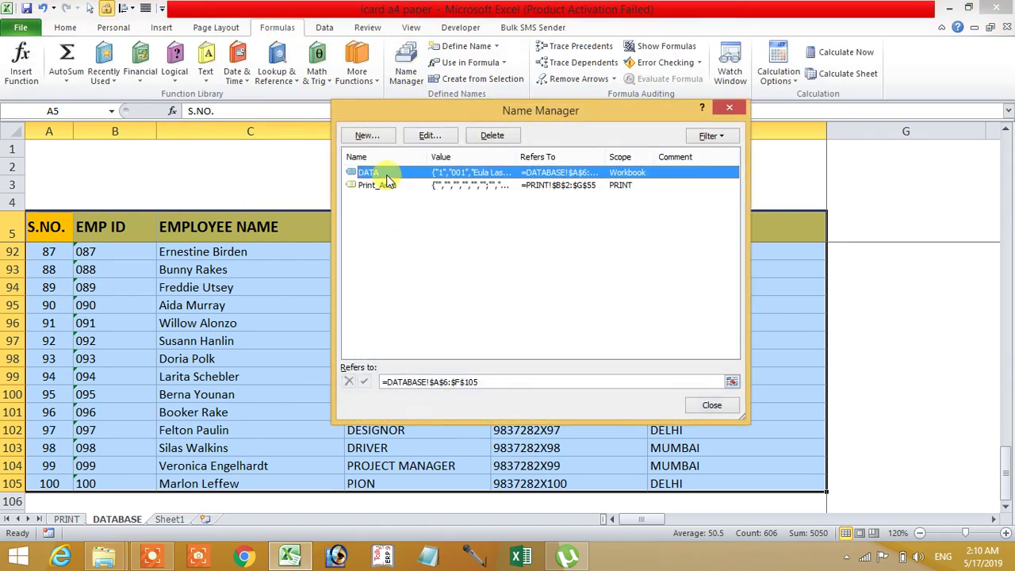
pyautogui.click(485, 382)
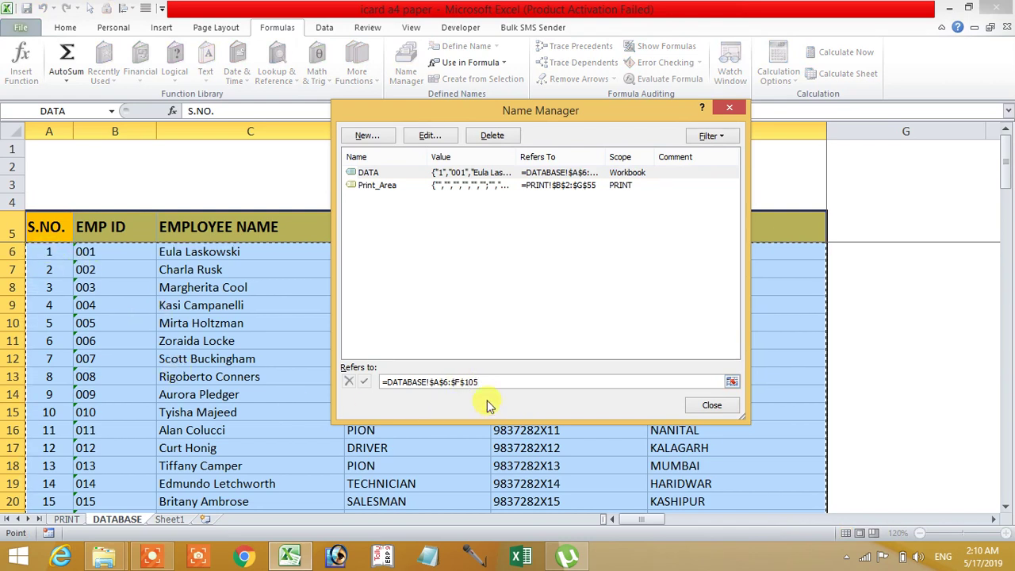
pyautogui.scroll(-1, 759, 329)
pyautogui.scroll(-5, 759, 330)
pyautogui.scroll(-6, 758, 330)
pyautogui.scroll(-6, 759, 330)
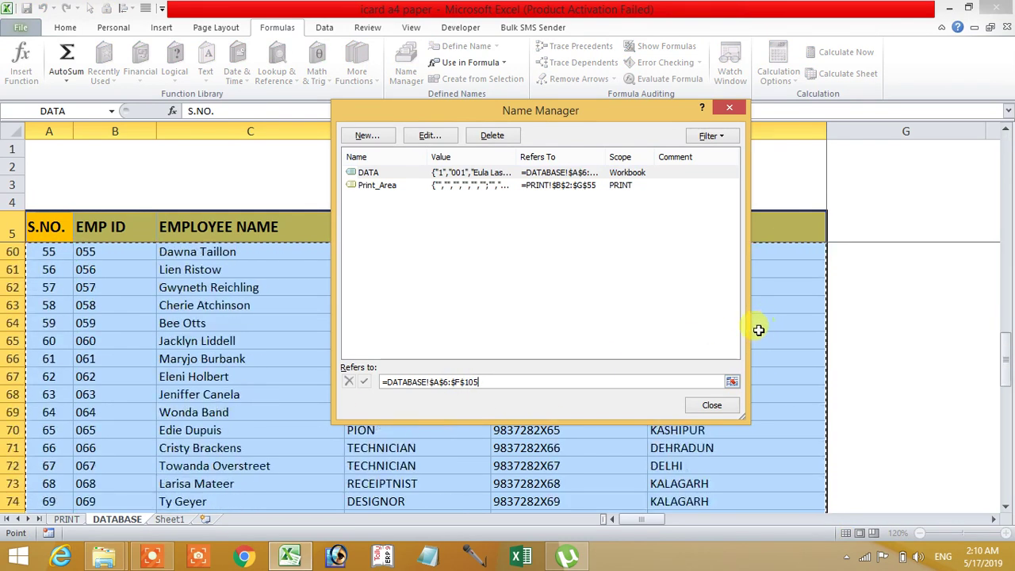
pyautogui.scroll(-6, 495, 242)
pyautogui.scroll(-5, 500, 254)
pyautogui.scroll(-2, 502, 255)
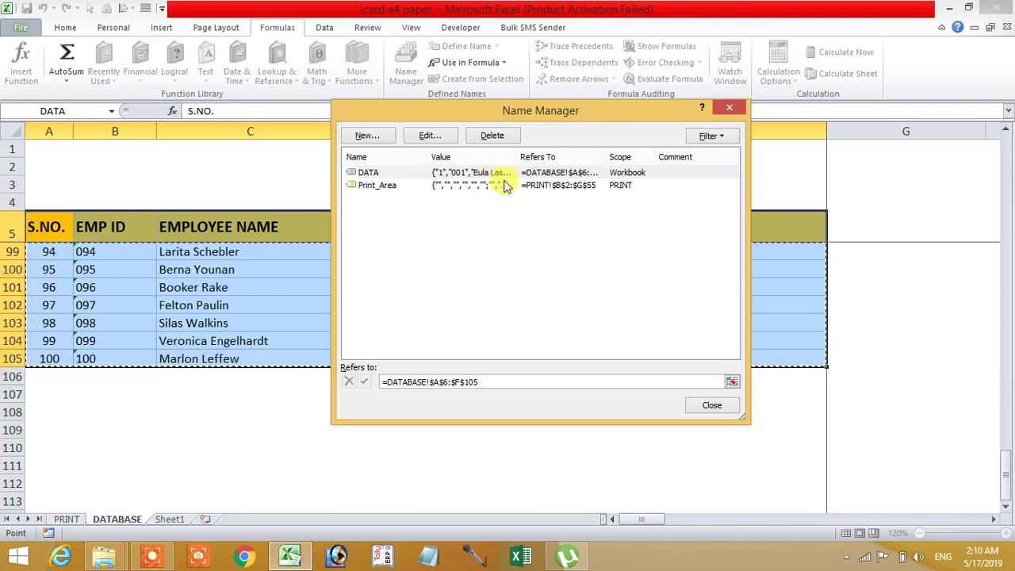
pyautogui.click(727, 108)
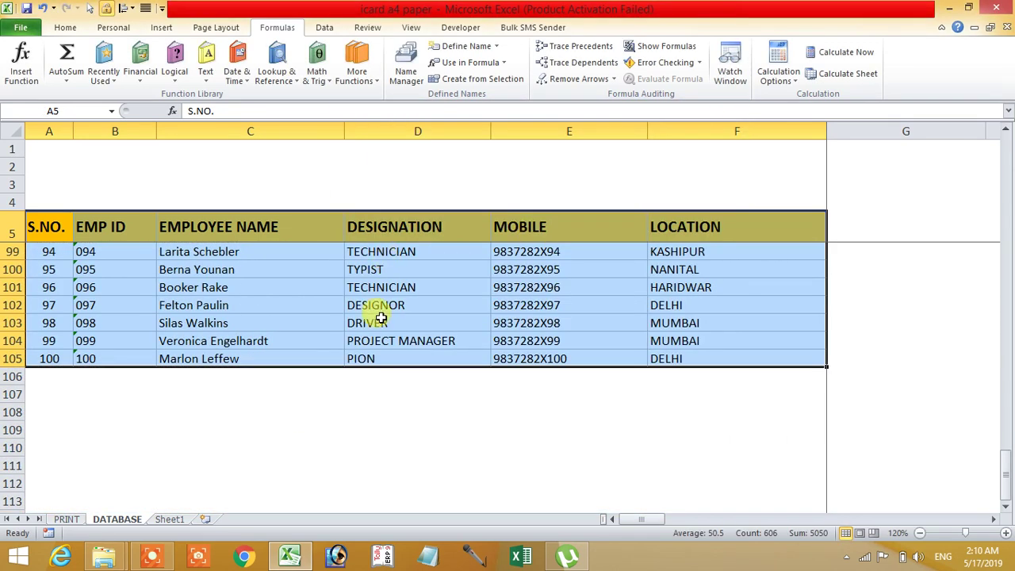
pyautogui.scroll(7, 381, 319)
pyautogui.scroll(4, 378, 322)
pyautogui.click(282, 232)
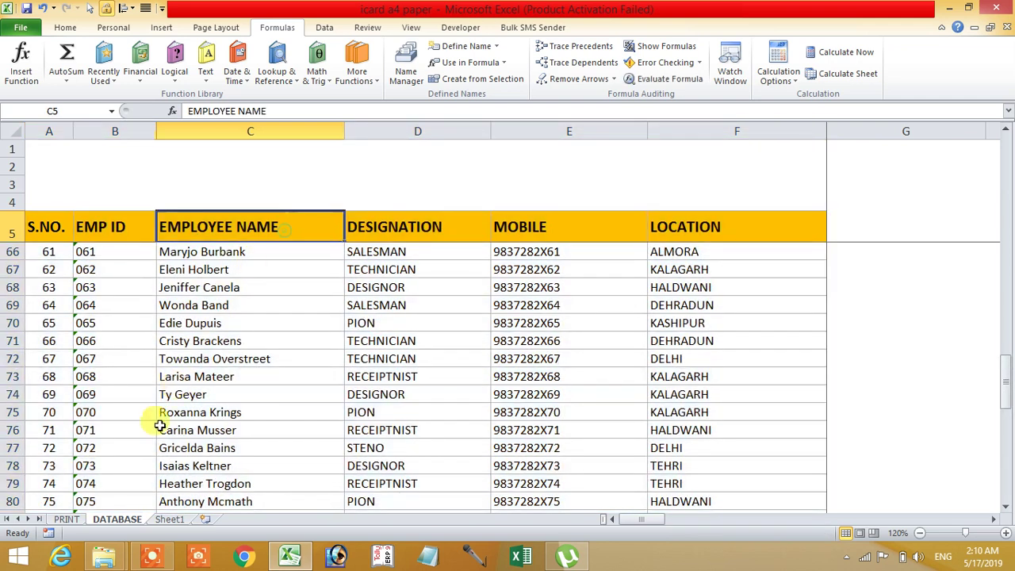
# In Sheet1's C5, start a VLOOKUP formula with K2 as the lookup value
pyautogui.click(168, 519)
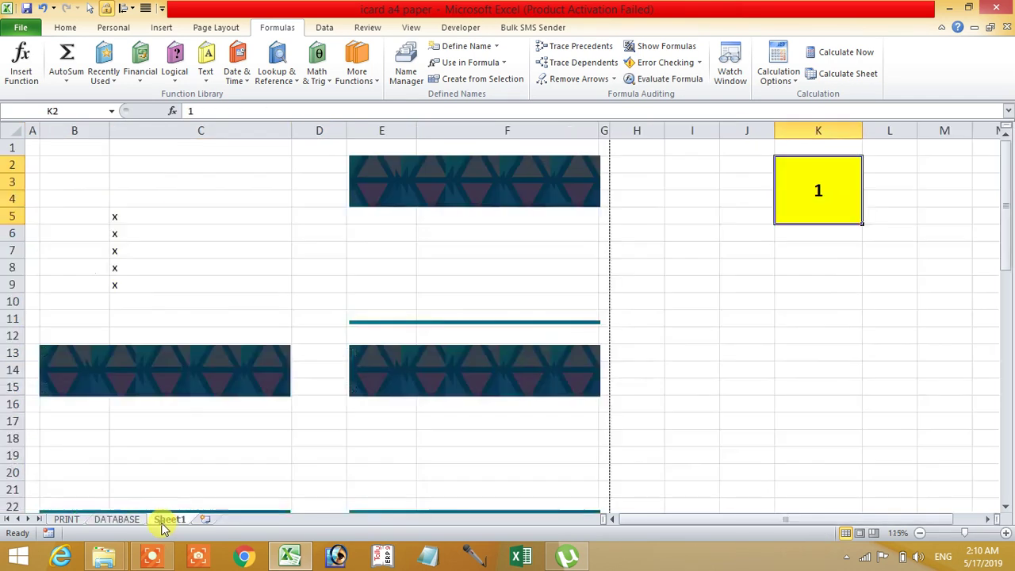
pyautogui.click(161, 215)
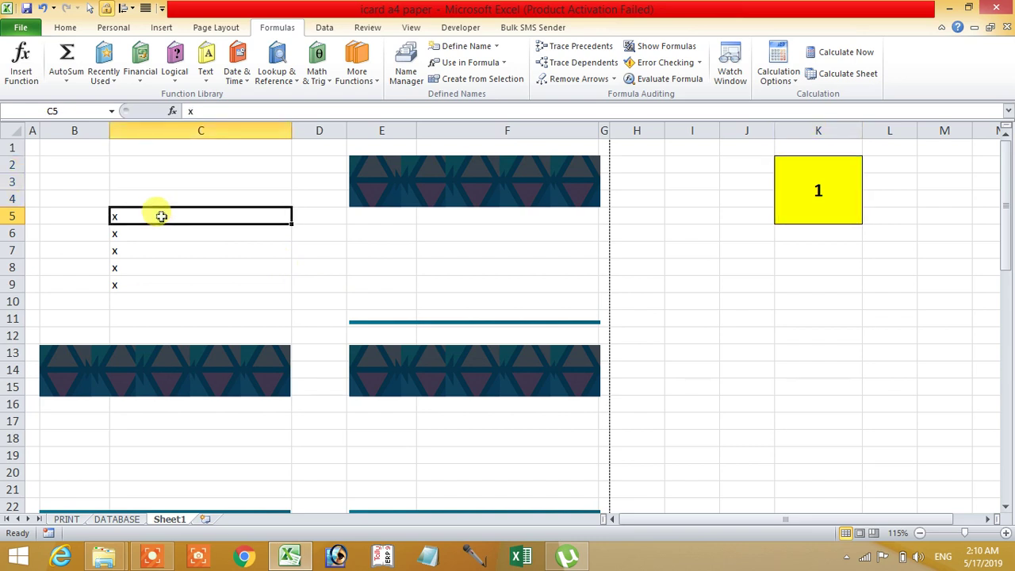
pyautogui.write('=vl')
pyautogui.press('Tab')
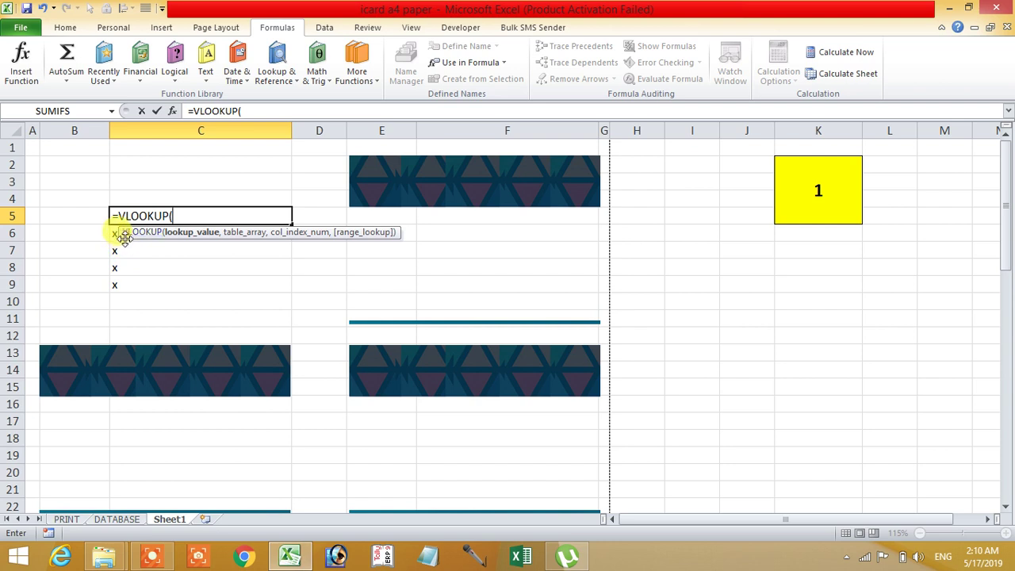
pyautogui.moveTo(124, 238); pyautogui.dragTo(332, 275)
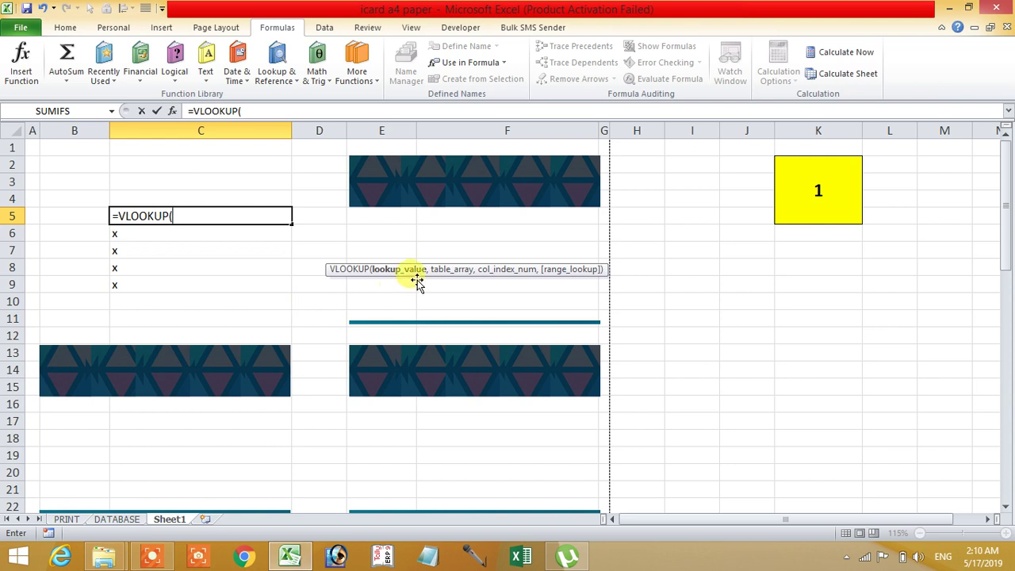
pyautogui.click(811, 206)
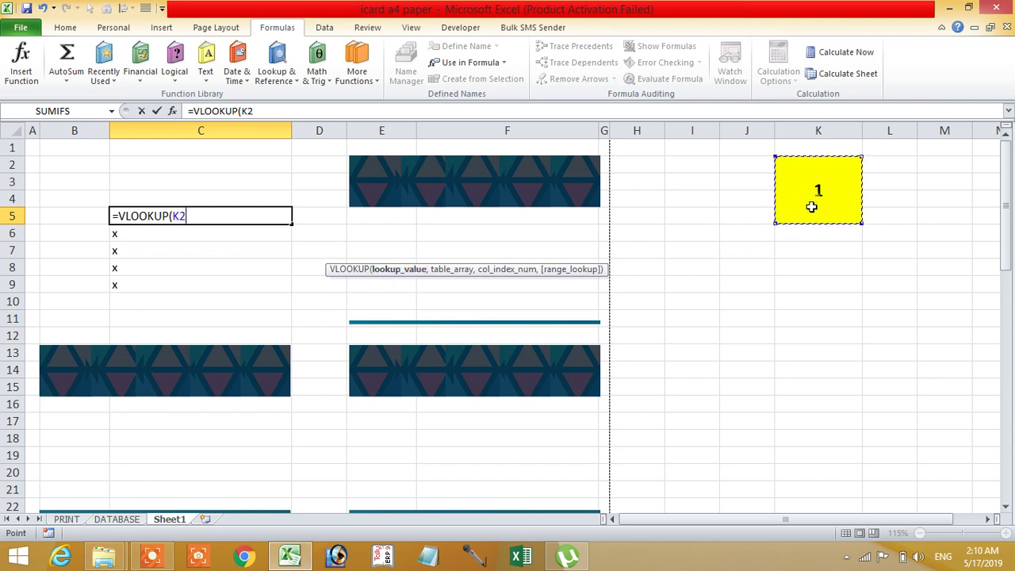
# Complete the formula as =VLOOKUP(K2,data,3,0) to return DATA's column 3
pyautogui.write(',')
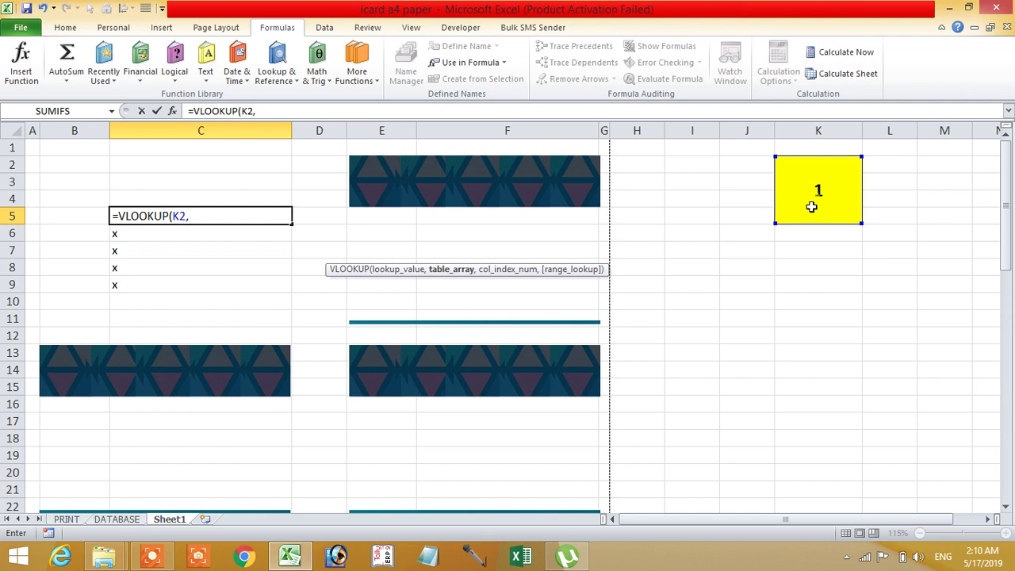
pyautogui.write('data')
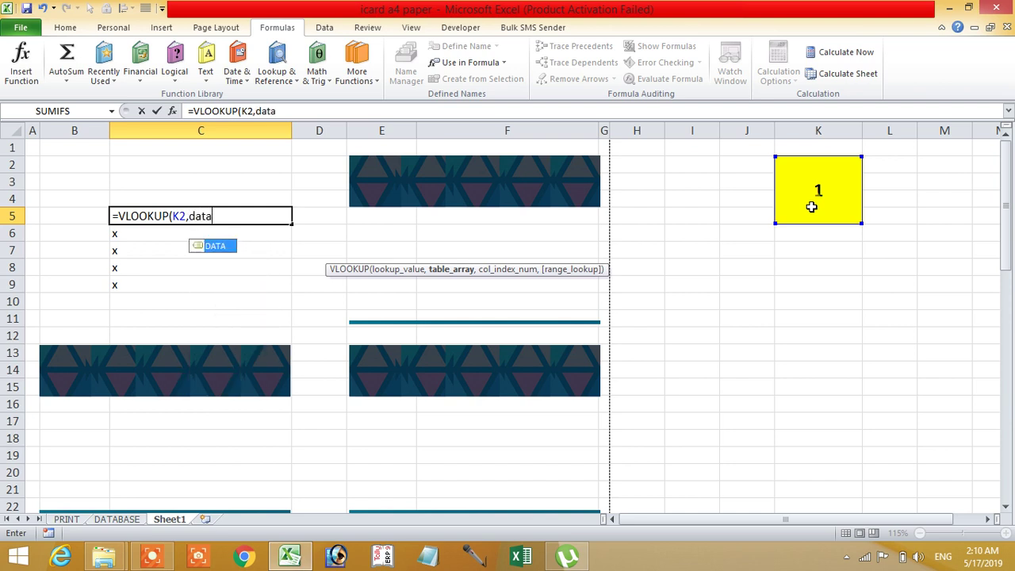
pyautogui.write(',')
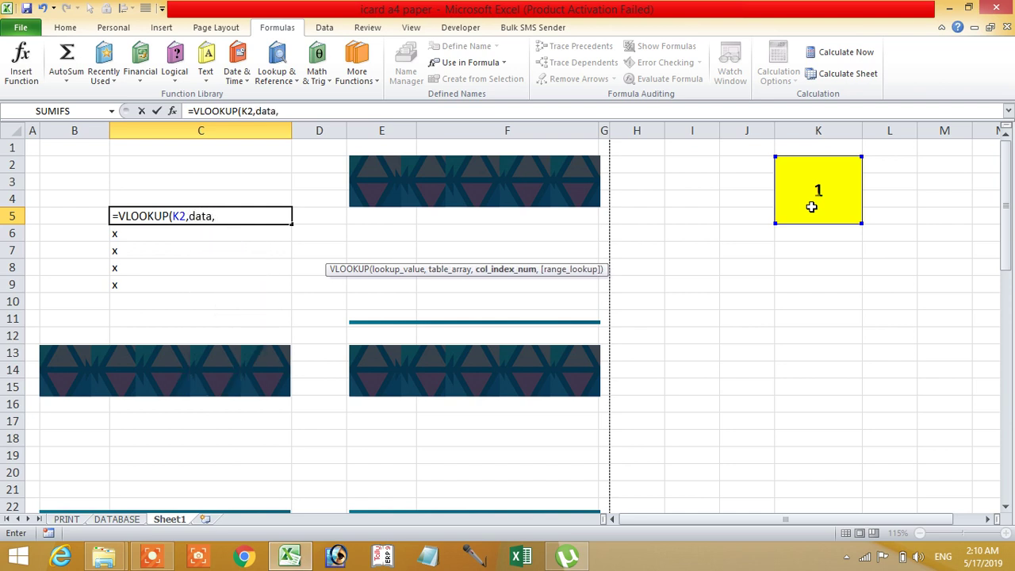
pyautogui.write('3')
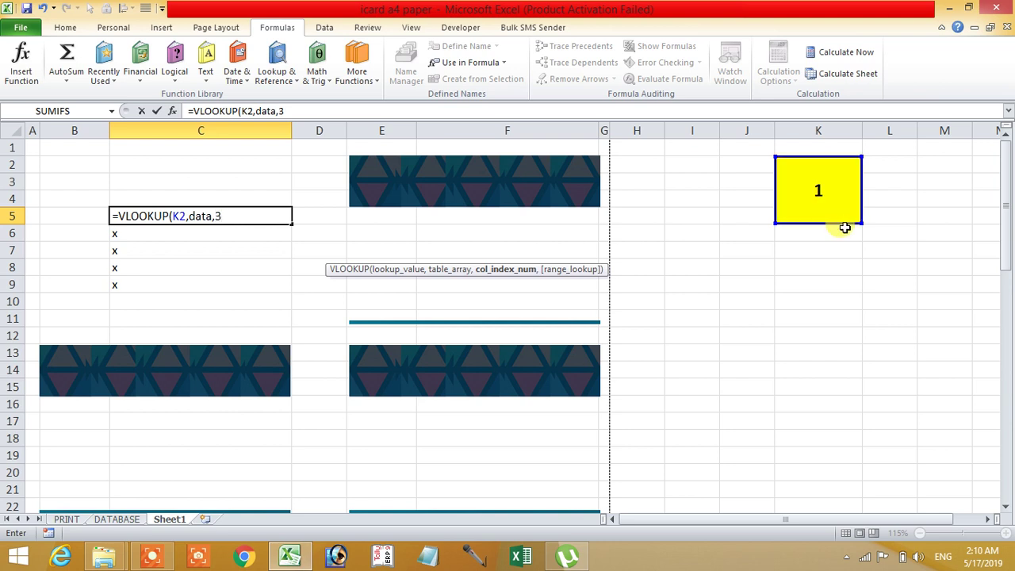
pyautogui.moveTo(327, 270); pyautogui.dragTo(160, 266)
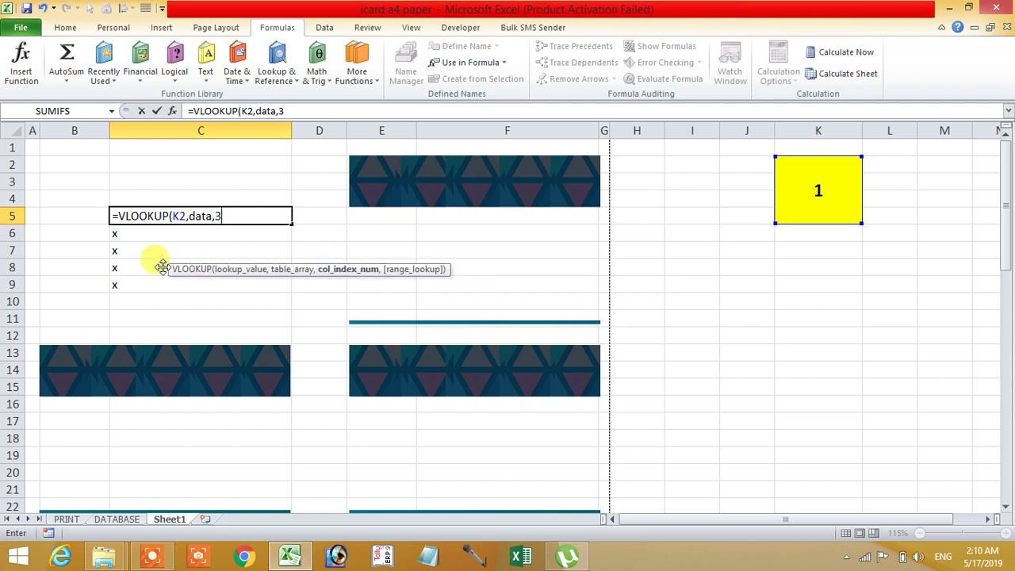
pyautogui.click(217, 273)
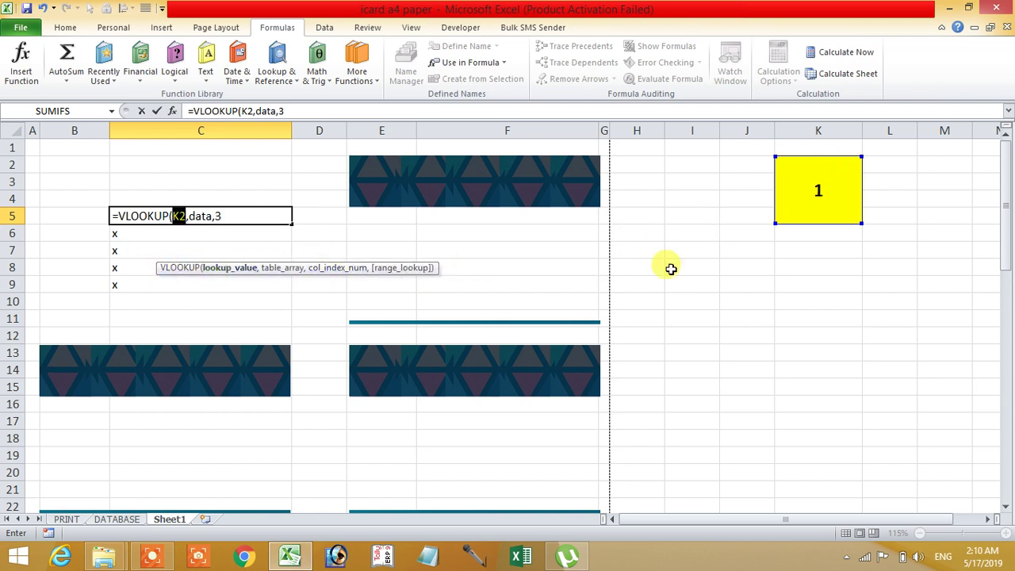
pyautogui.click(286, 270)
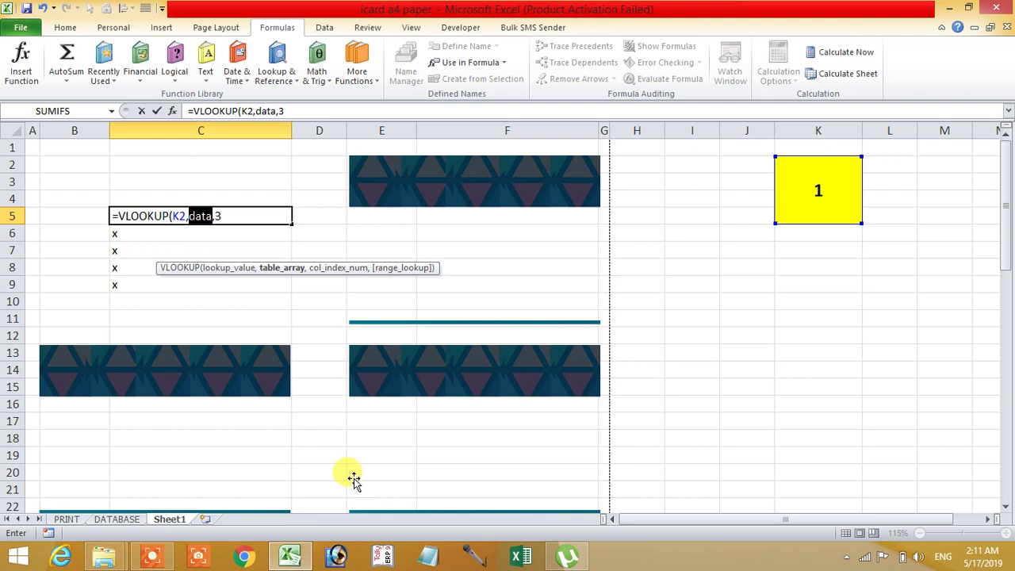
pyautogui.click(333, 267)
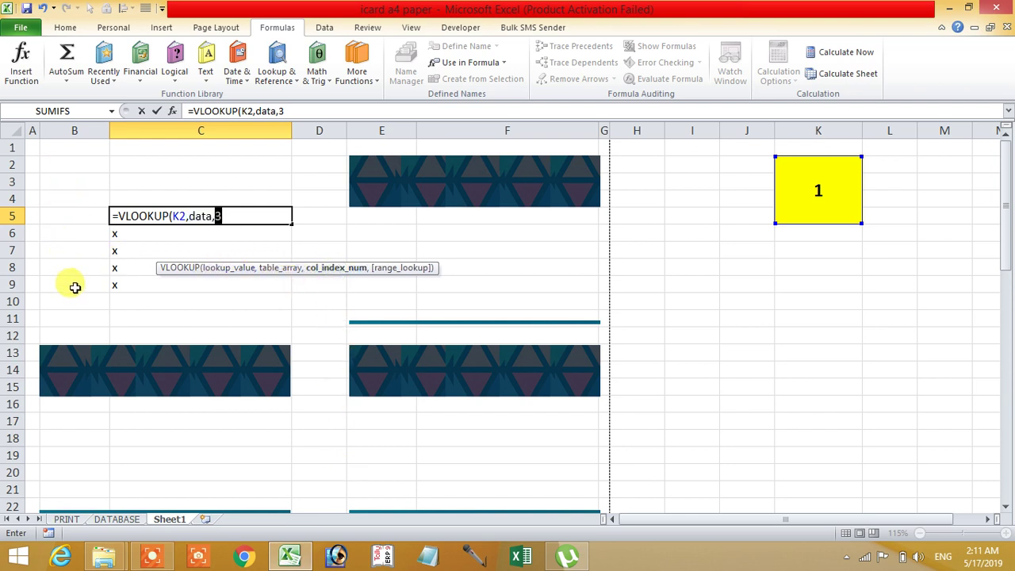
pyautogui.click(221, 216)
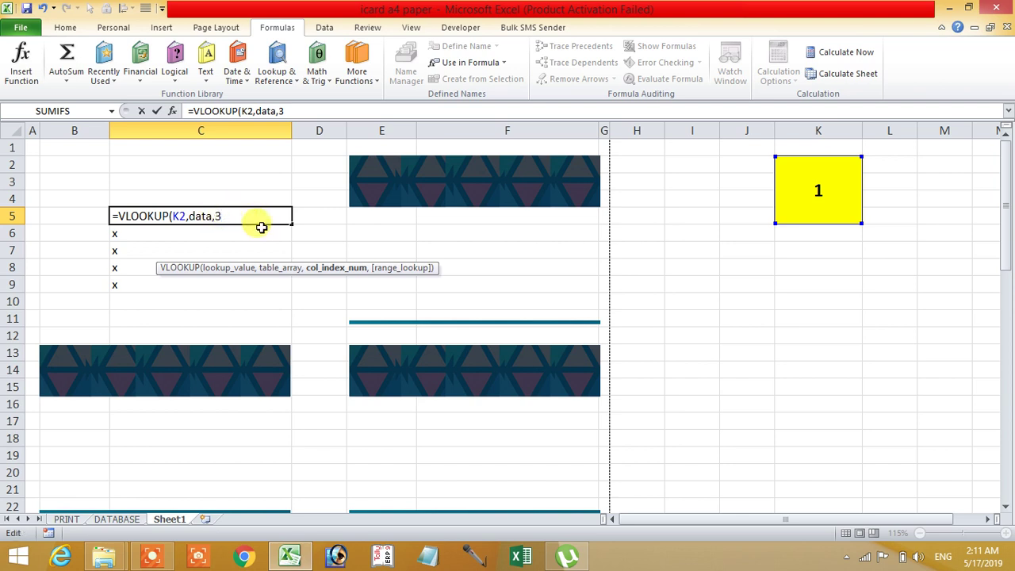
pyautogui.write(',0')
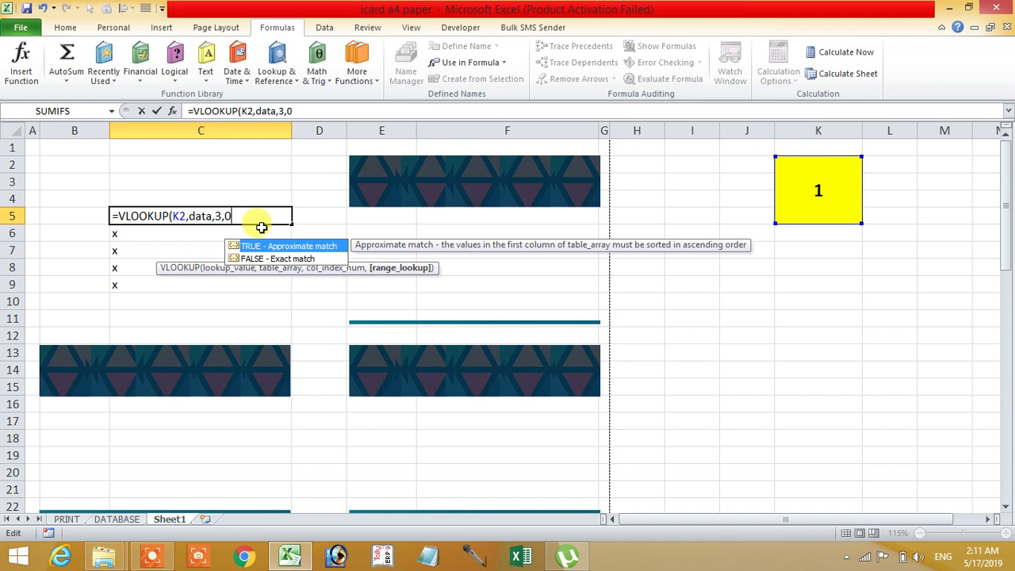
pyautogui.write(')')
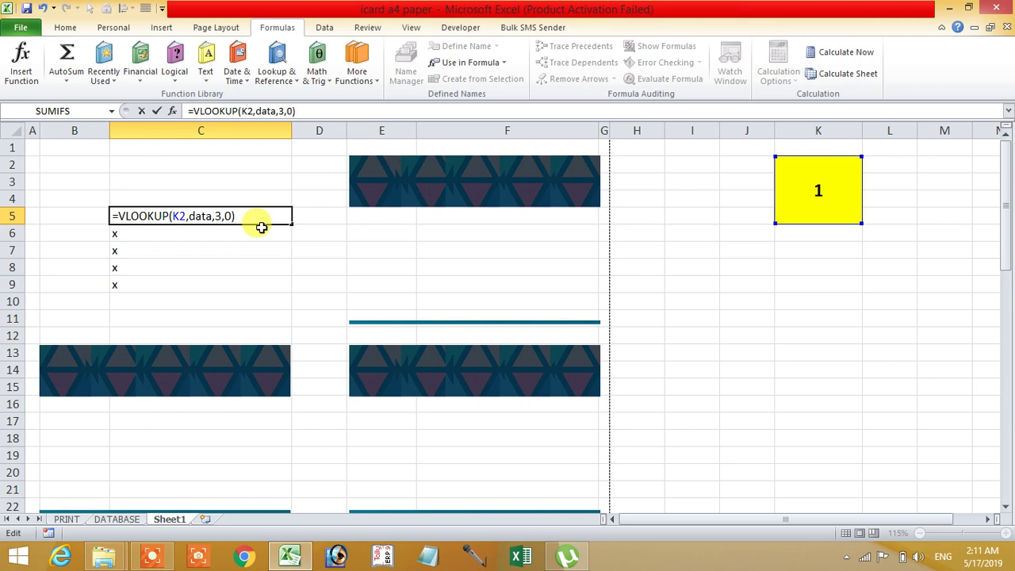
# Commit and recheck C5's VLOOKUP formula, discarding an unfinished edit in C6
pyautogui.press('Return')
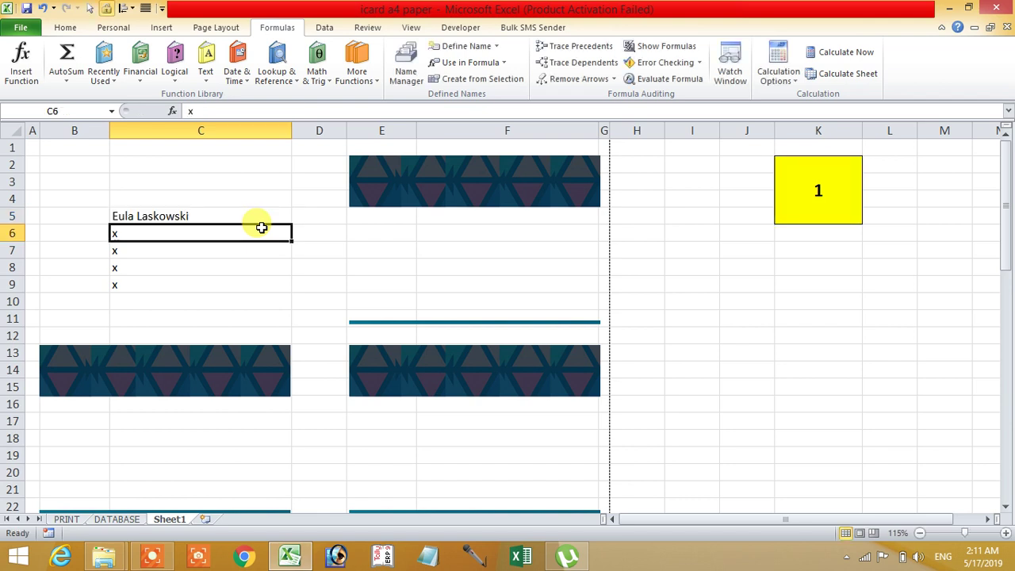
pyautogui.click(184, 215)
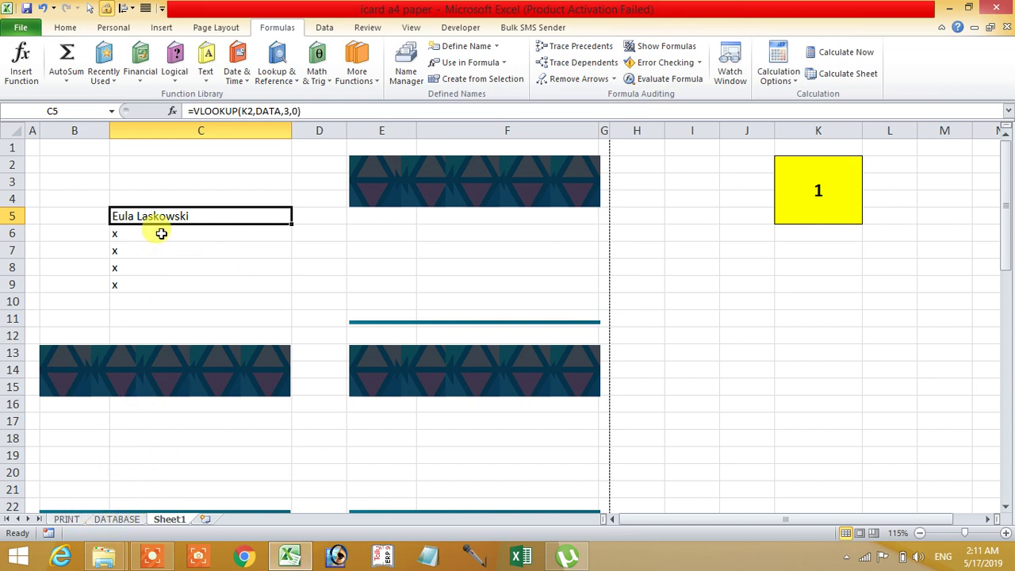
pyautogui.moveTo(192, 111); pyautogui.dragTo(332, 111)
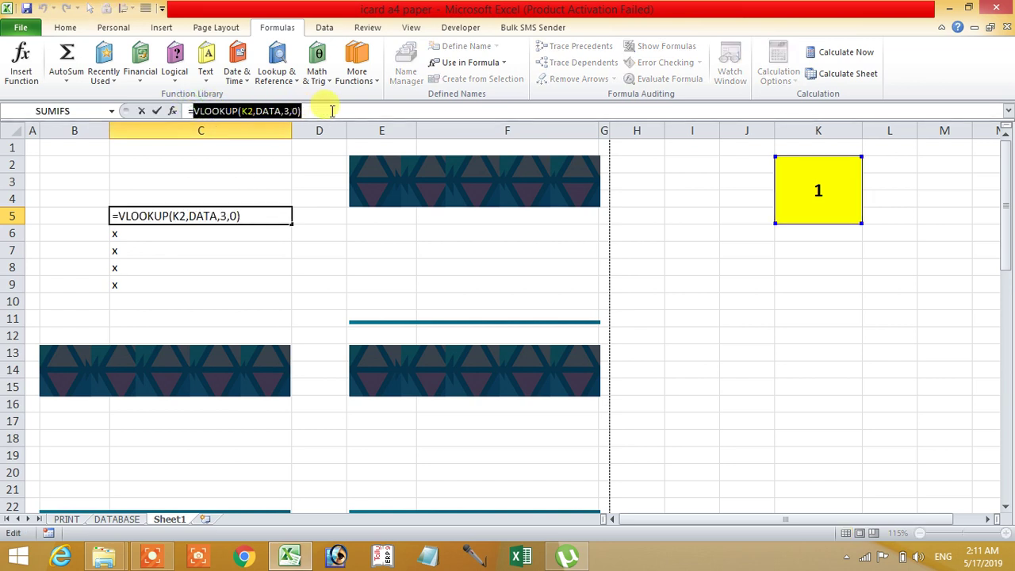
pyautogui.press('Return')
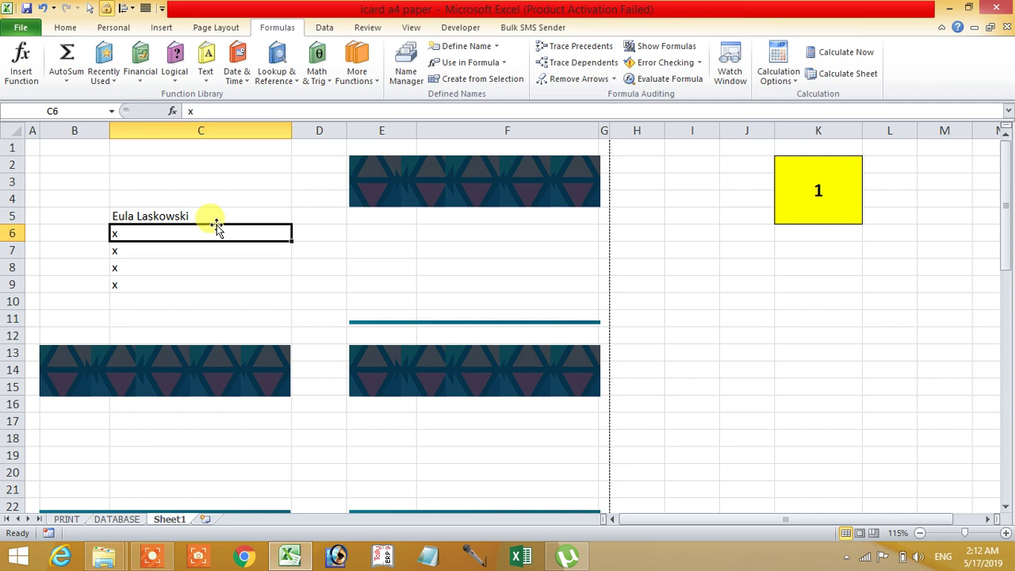
pyautogui.write('="')
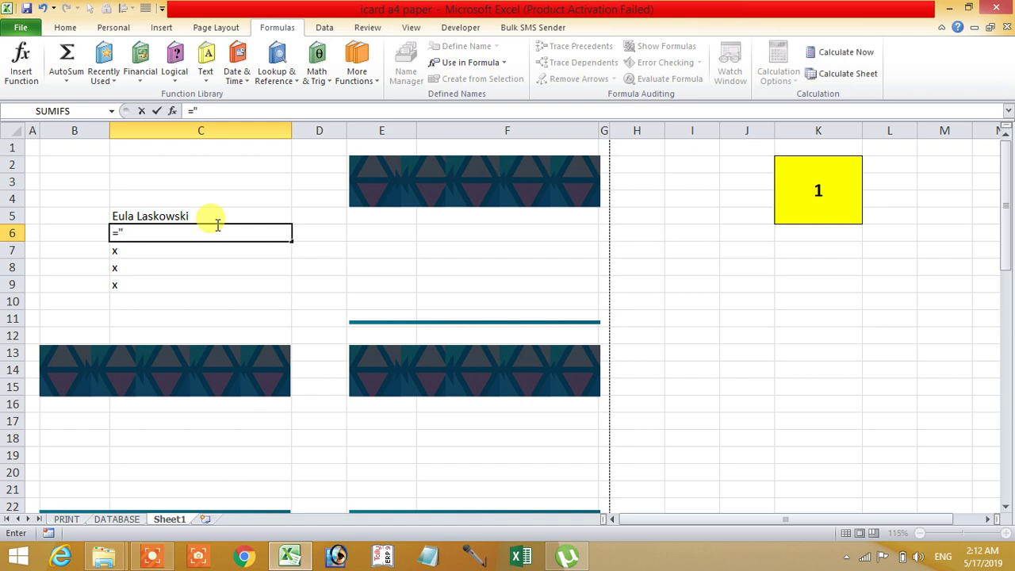
pyautogui.press('Escape')
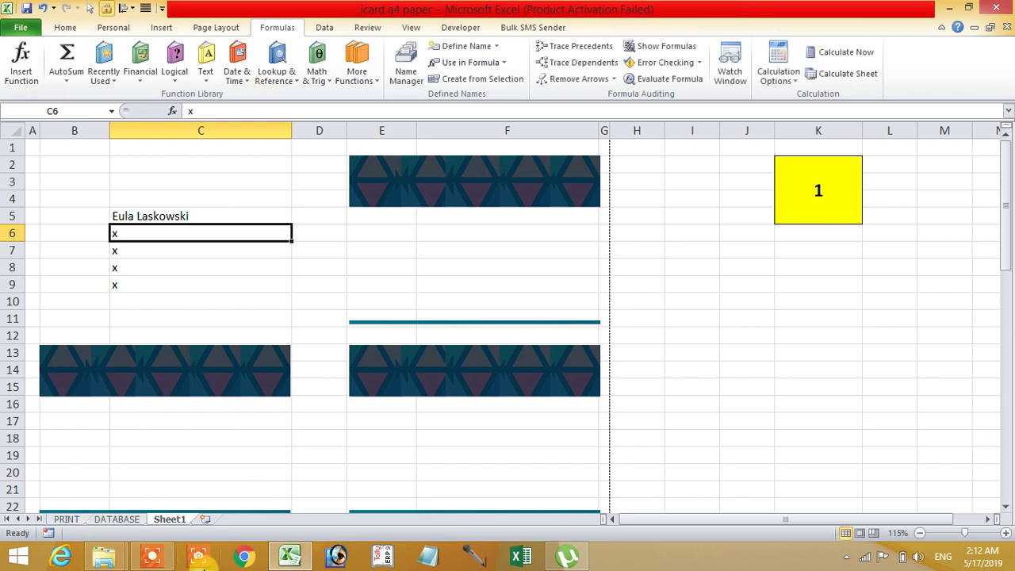
pyautogui.click(155, 558)
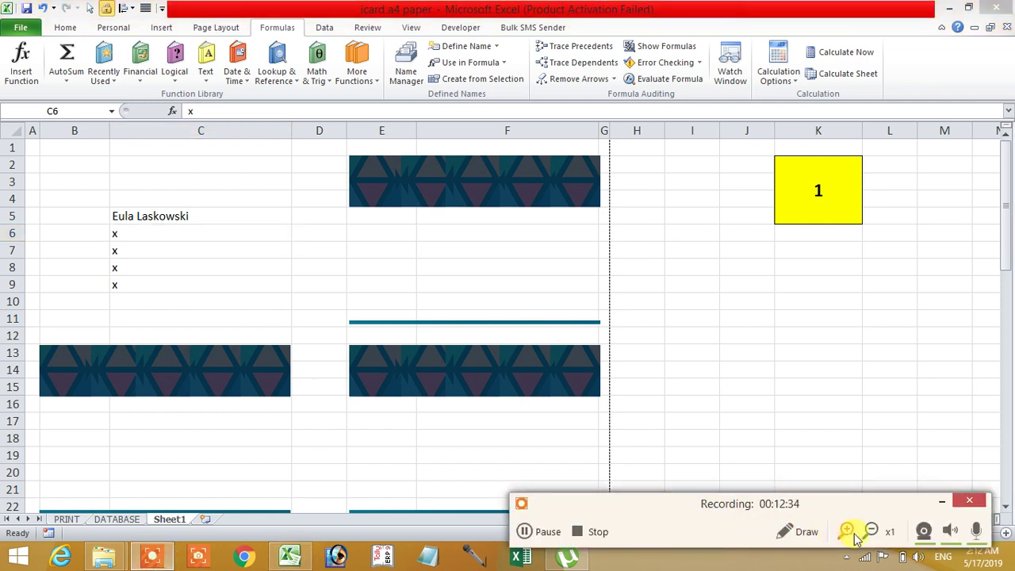
pyautogui.click(848, 533)
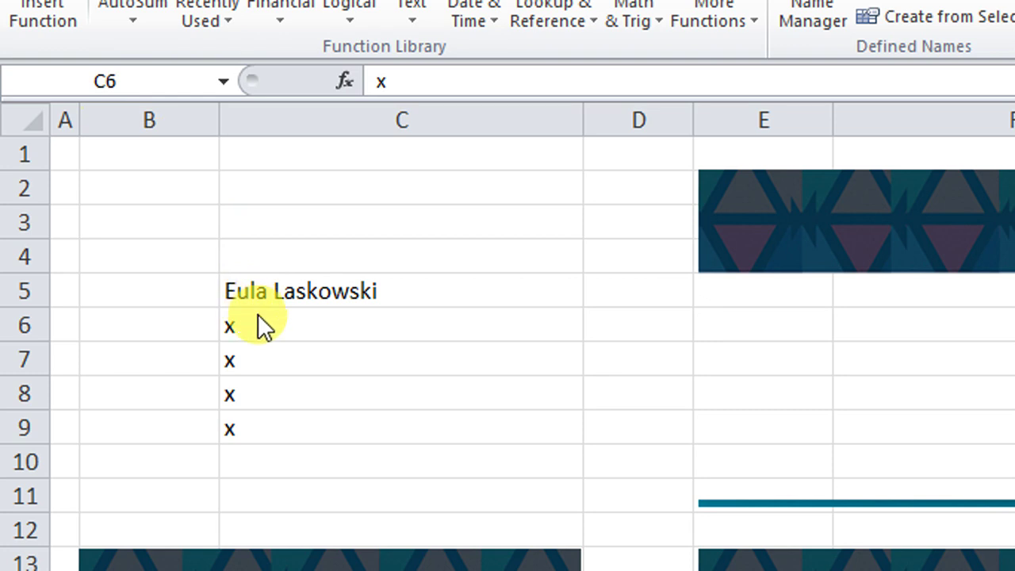
# Enter ="Emp ID :"&VLOOKUP(K2,DATA,2,0) in C6
pyautogui.click(261, 324)
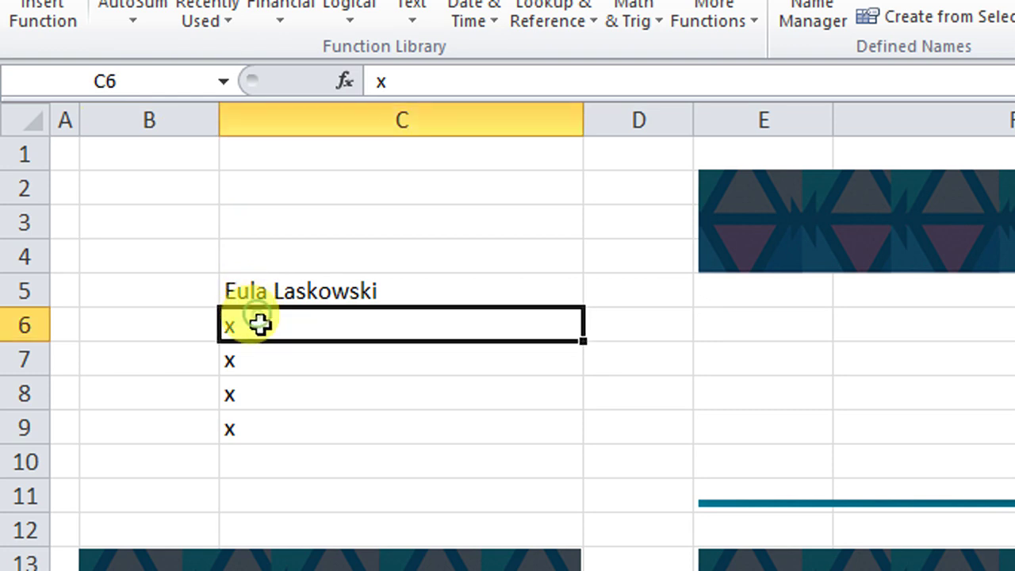
pyautogui.write('="')
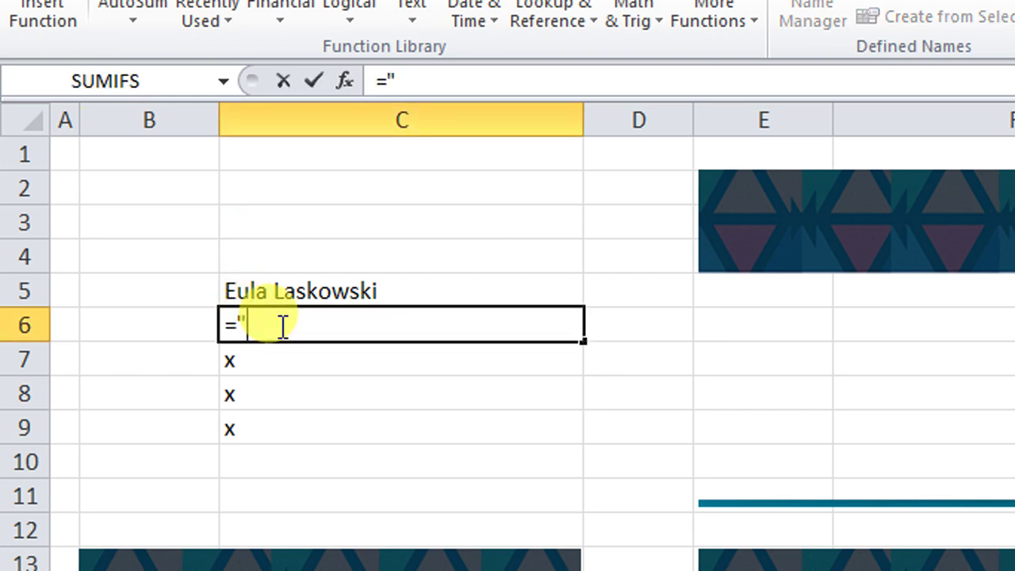
pyautogui.write('Emp ID :"')
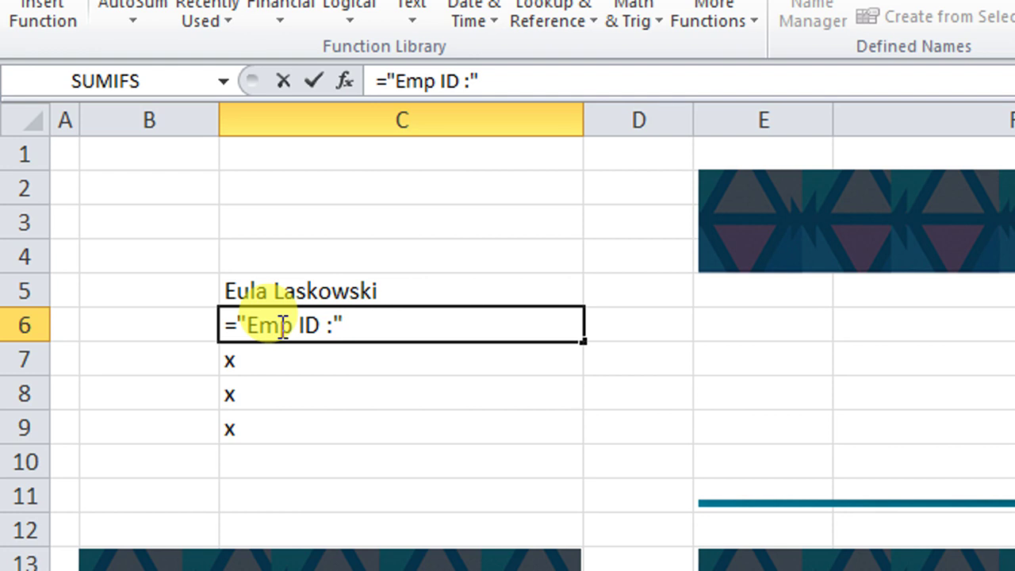
pyautogui.write('&')
pyautogui.write('VLOOKUP(K2,DATA,3,0)')
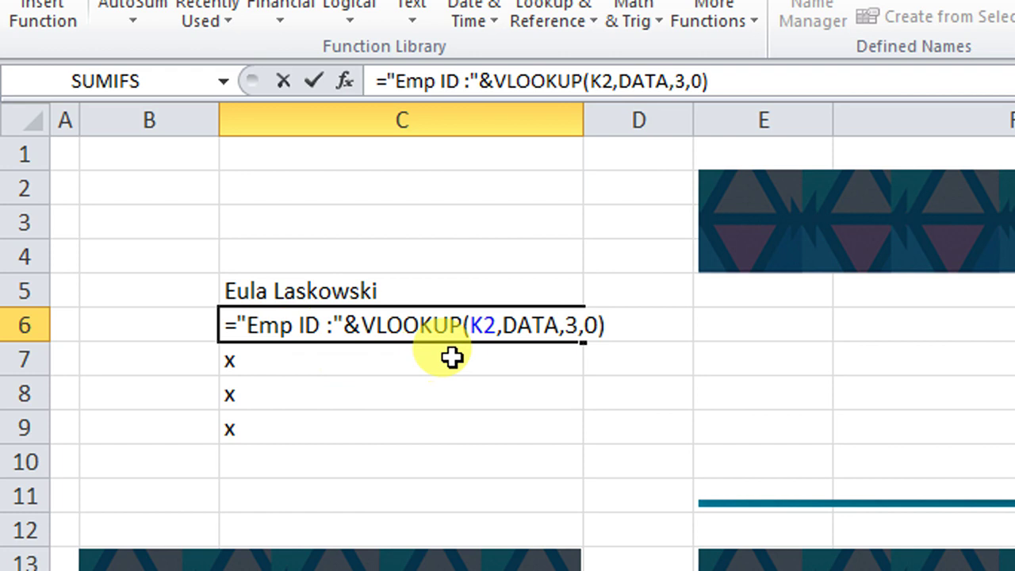
pyautogui.doubleClick(570, 325)
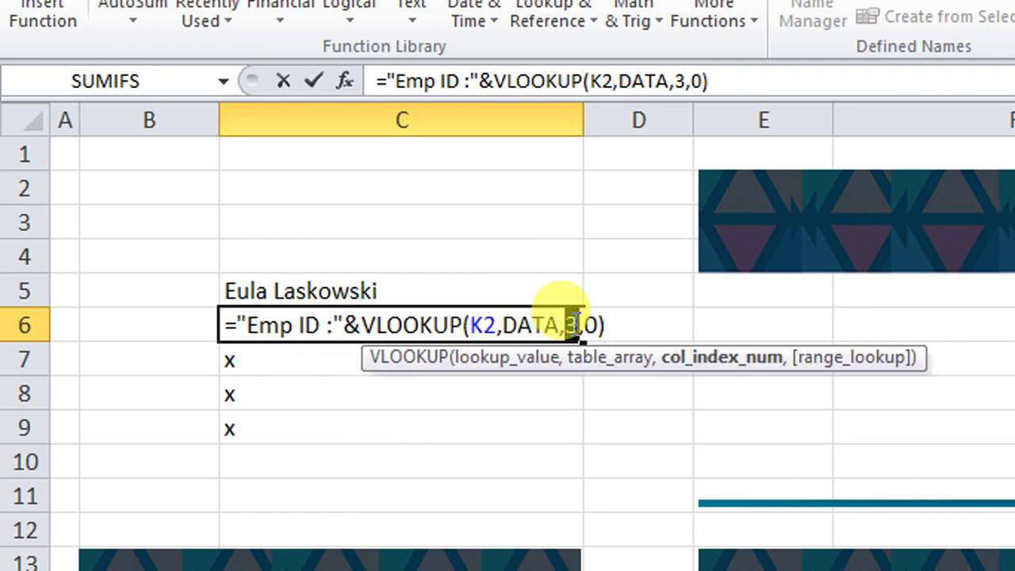
pyautogui.write('2')
pyautogui.press('Return')
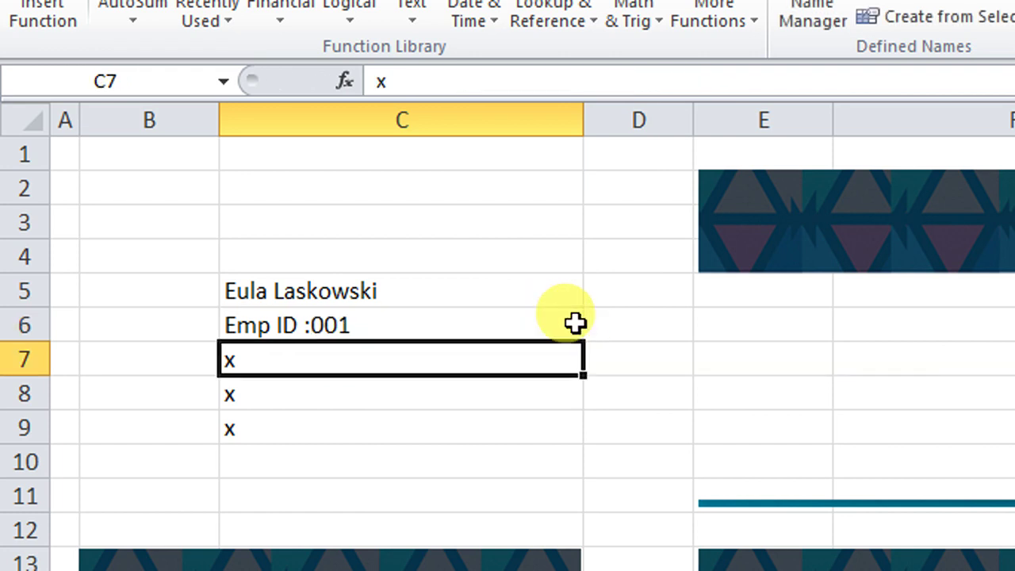
# Add a space after the colon in C6's label, then type =VLOOKUP(K2,DATA,3,0) in the next cell
pyautogui.click(423, 331)
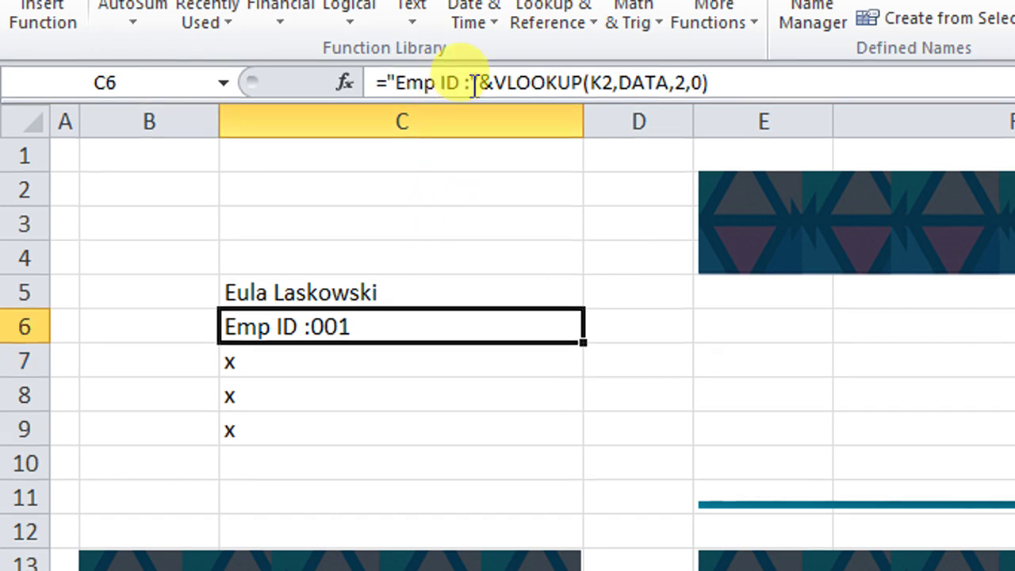
pyautogui.doubleClick(423, 324)
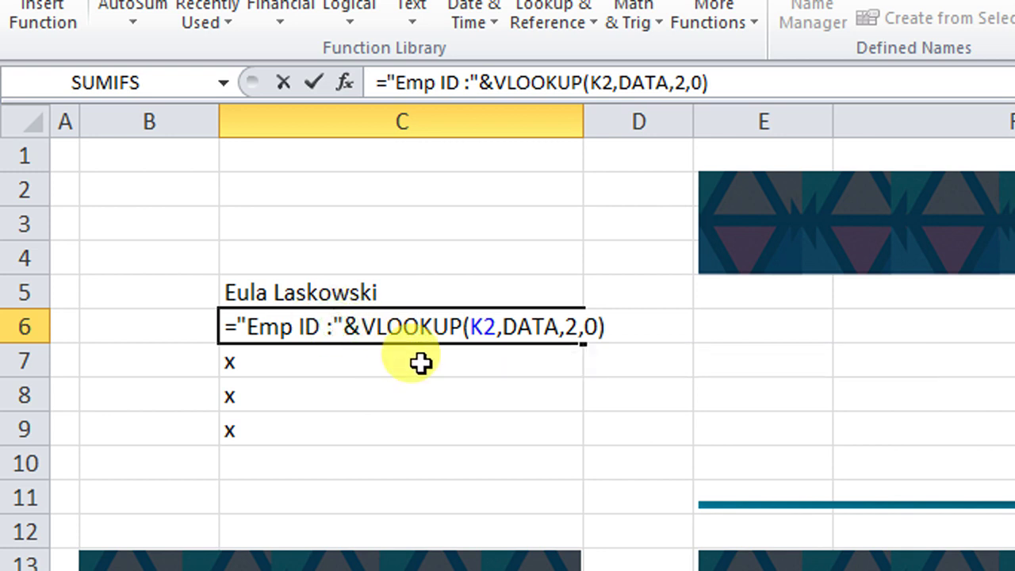
pyautogui.press('Return')
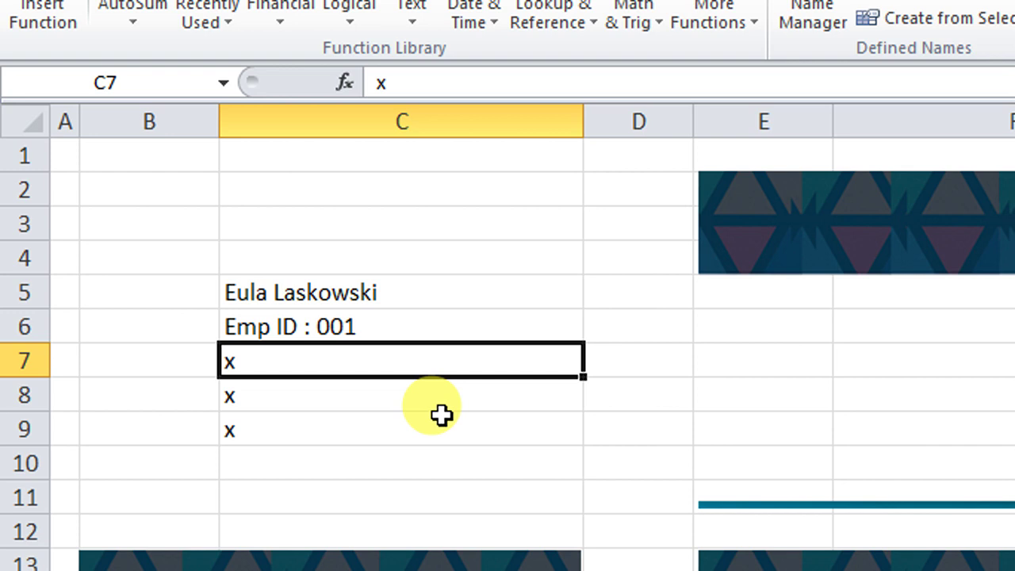
pyautogui.write('=VLOOKUP(K2,DATA,3,0)')
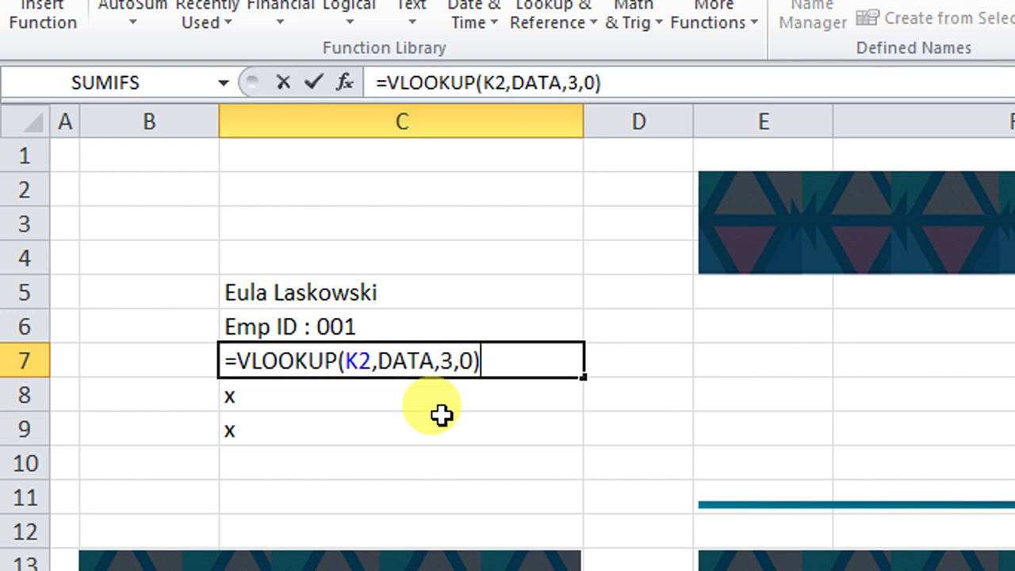
# Look up the designation TECHNICIAN (column 3) in C7 and the mobile number (column 5) in C8 for K2
pyautogui.doubleClick(448, 361)
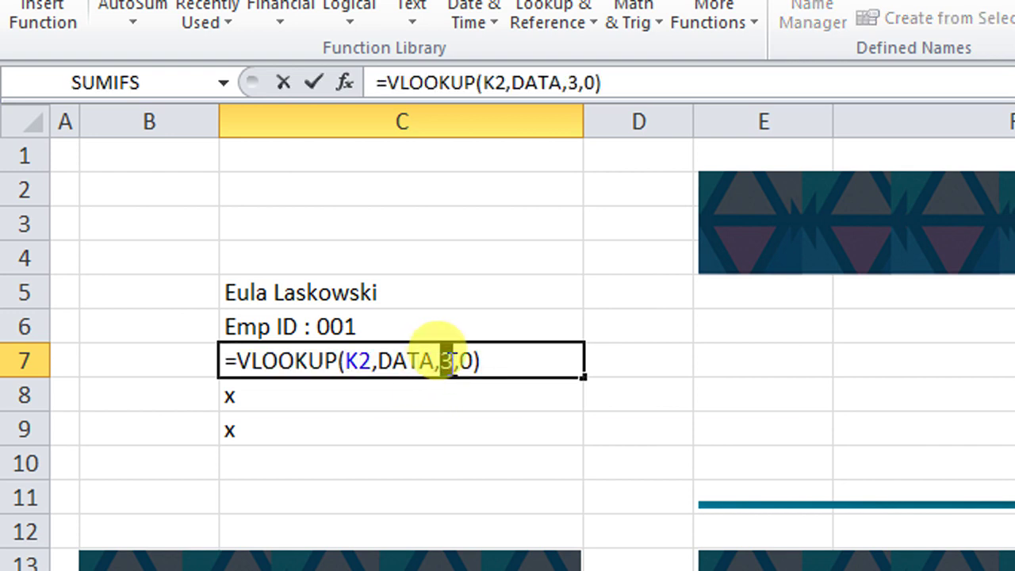
pyautogui.write('4')
pyautogui.press('Return')
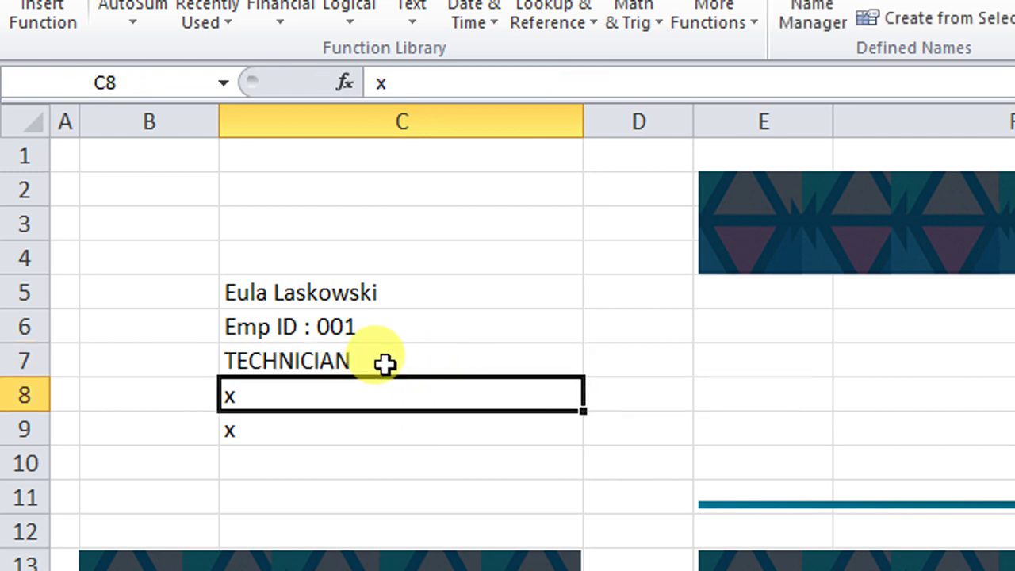
pyautogui.write('=VLOOKUP(K2,DATA,3,0)')
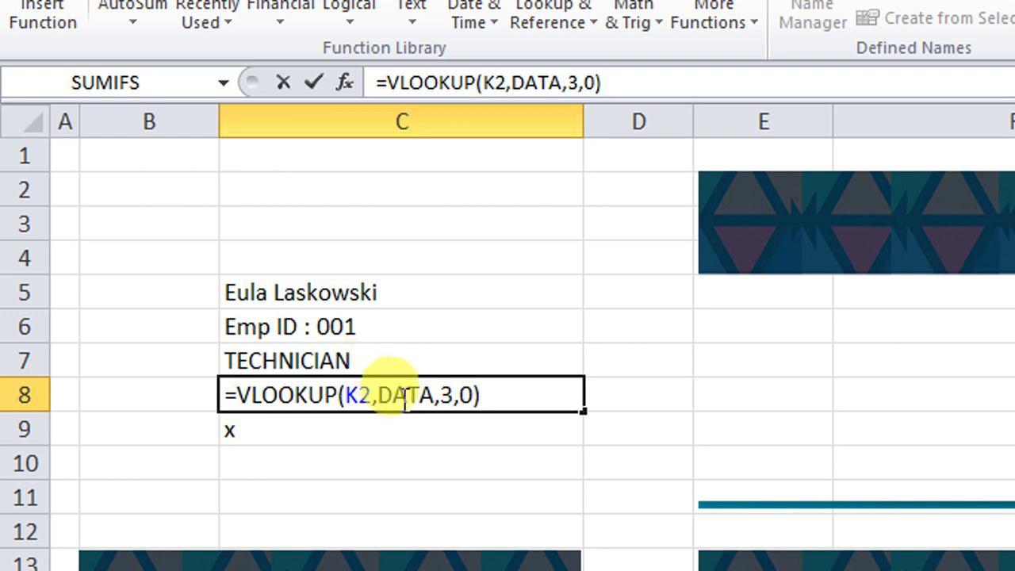
pyautogui.doubleClick(444, 395)
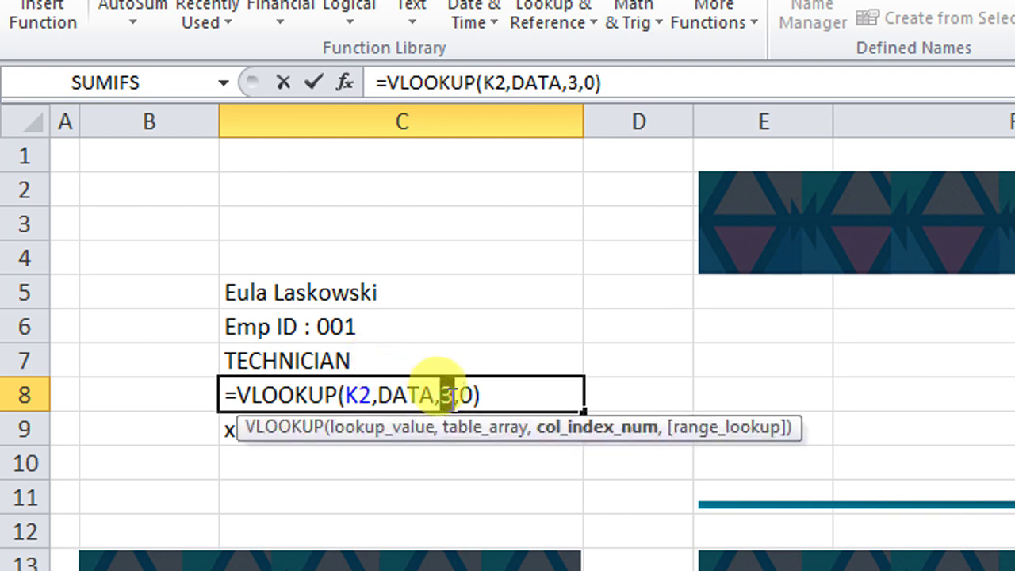
pyautogui.write('5')
pyautogui.press('Return')
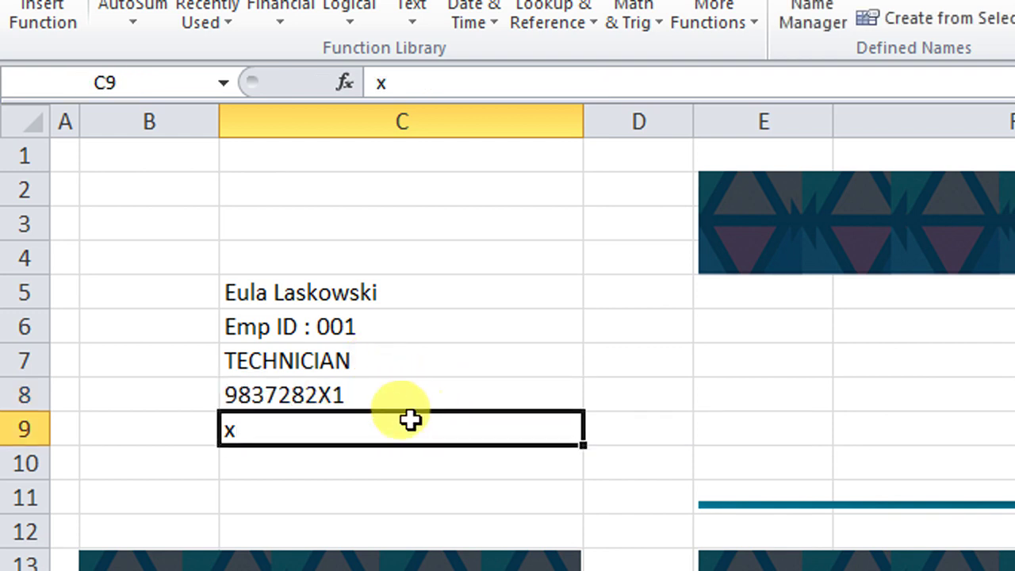
# Fill C9 with =VLOOKUP(K2,DATA,6,0) so it shows the location KASHIPUR
pyautogui.write('=')
pyautogui.write('VLOOKUP(K2,DATA,3,0)')
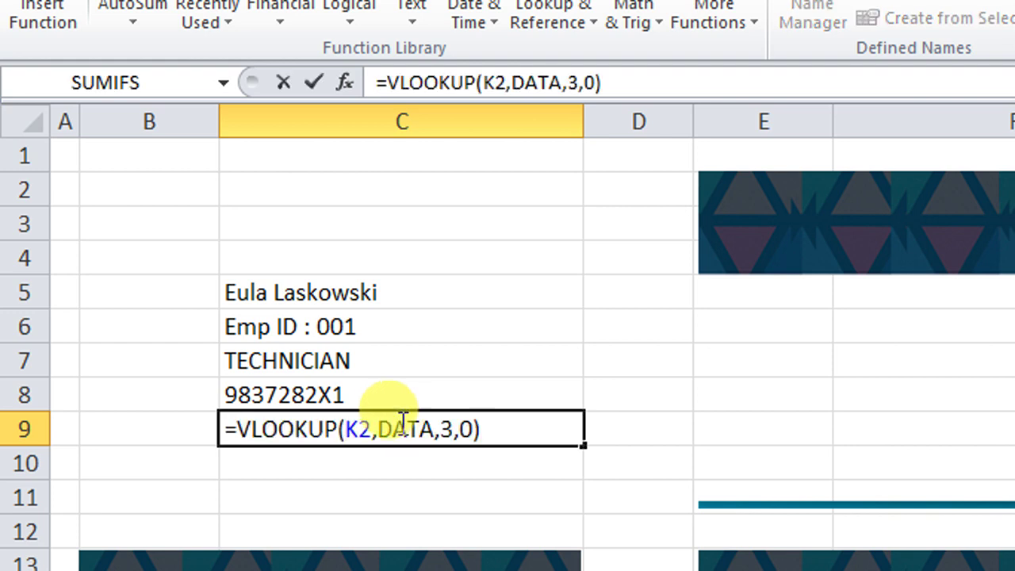
pyautogui.doubleClick(444, 429)
pyautogui.write('6')
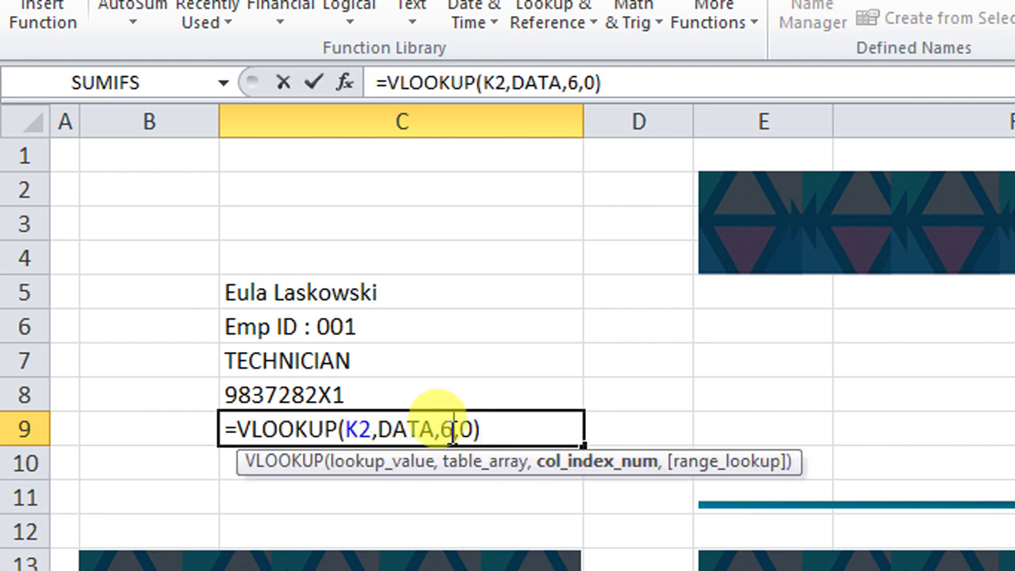
pyautogui.press('Return')
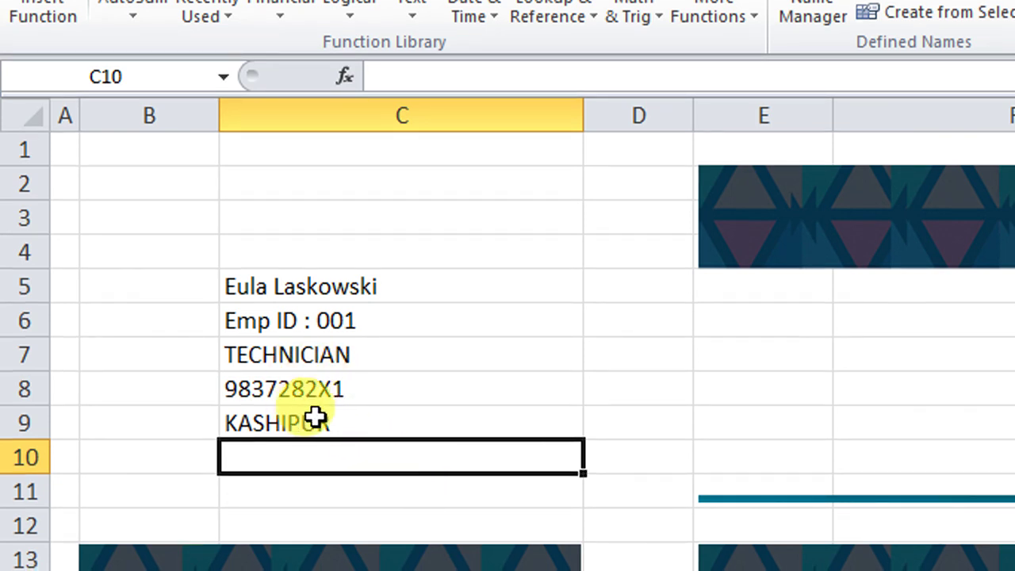
pyautogui.click(313, 418)
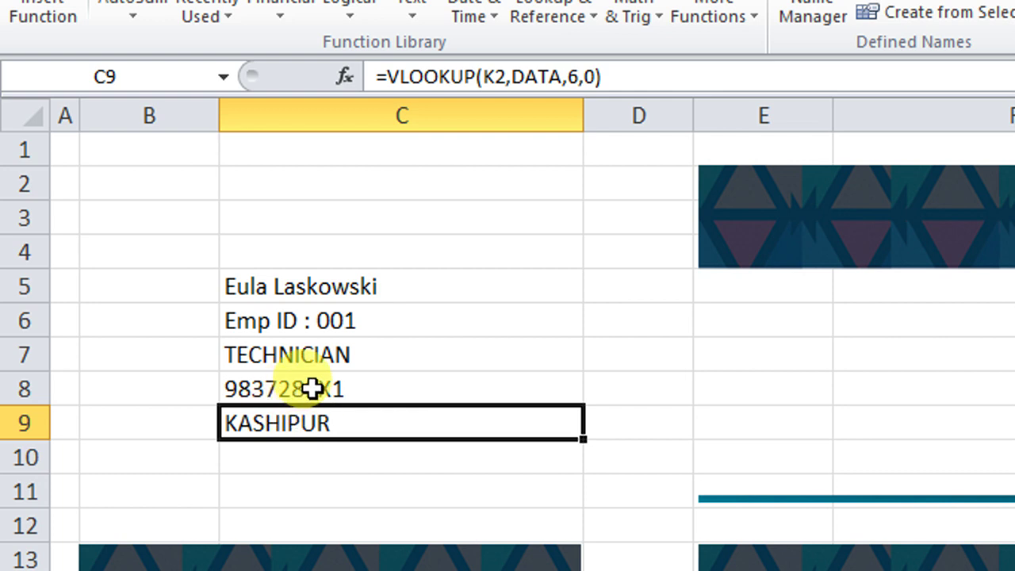
# Edit C8's formula to ="Mob : "&VLOOKUP(K2,DATA,5,0) so the number carries a Mob label
pyautogui.click(312, 389)
pyautogui.doubleClick(311, 388)
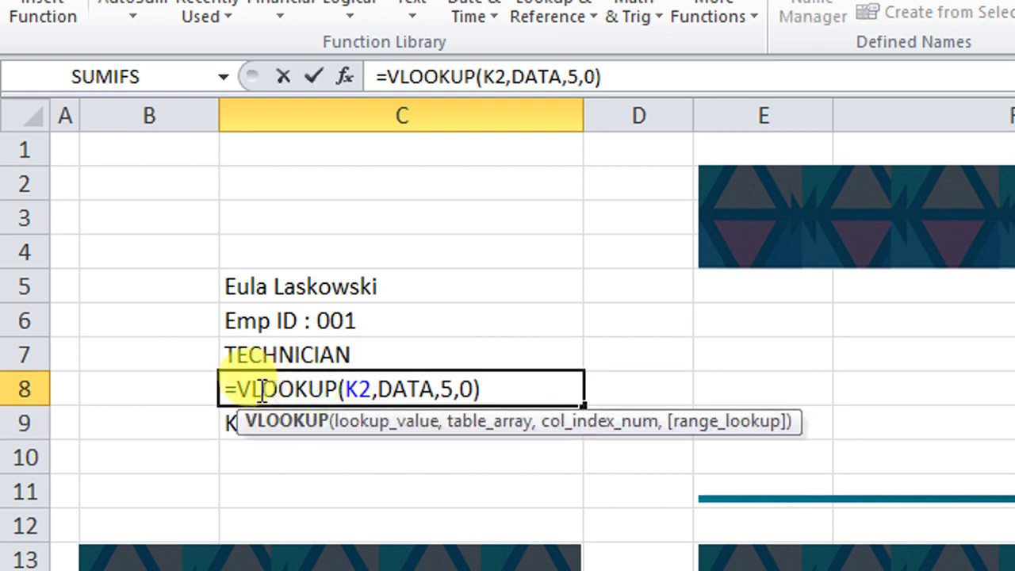
pyautogui.click(238, 390)
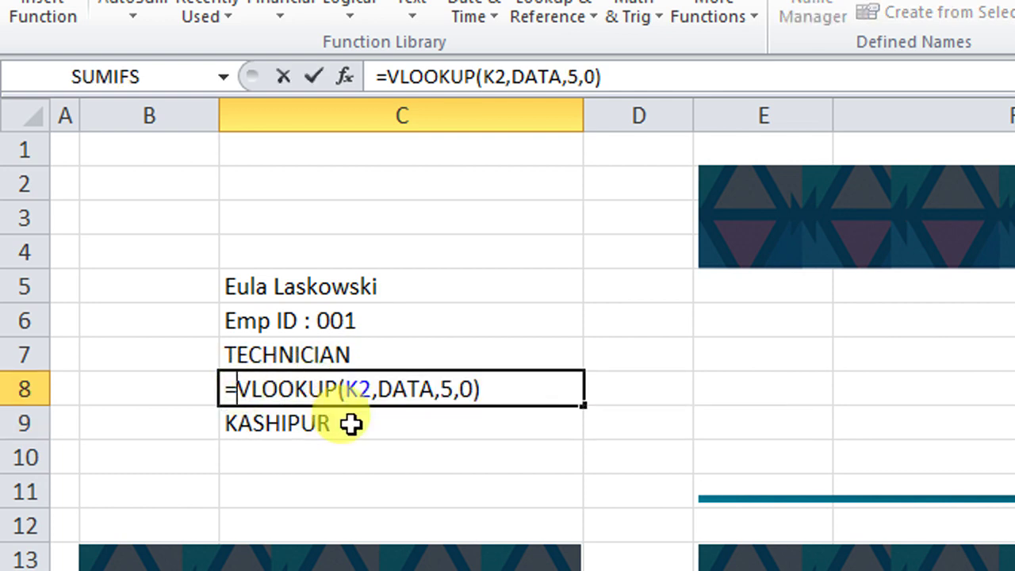
pyautogui.write('"')
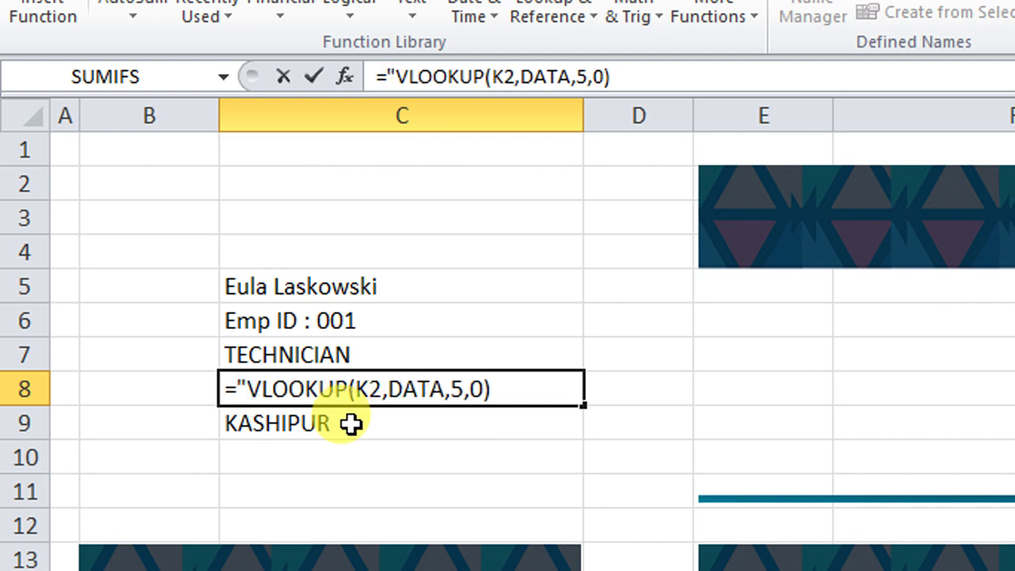
pyautogui.write('Mob : ')
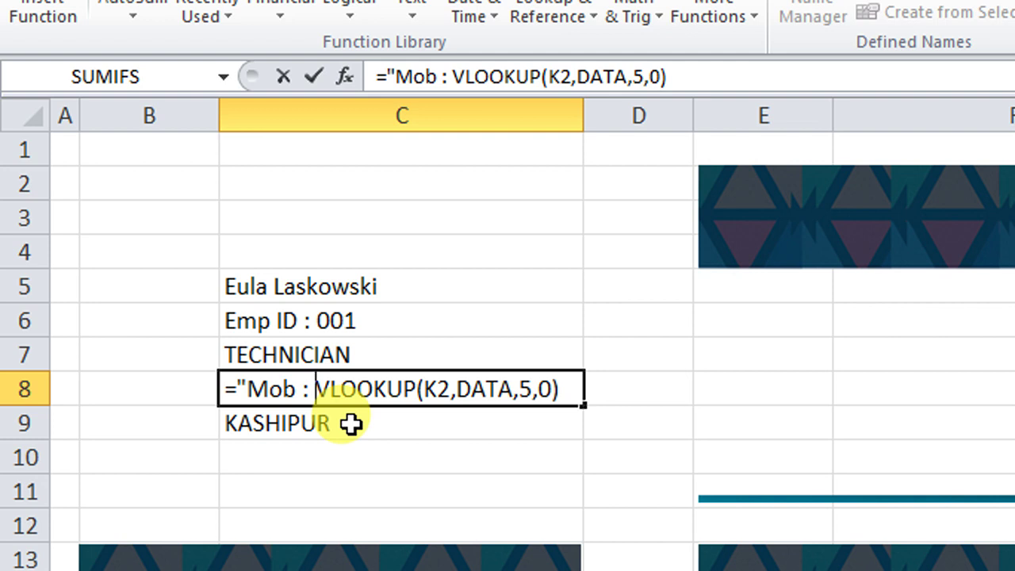
pyautogui.write('"')
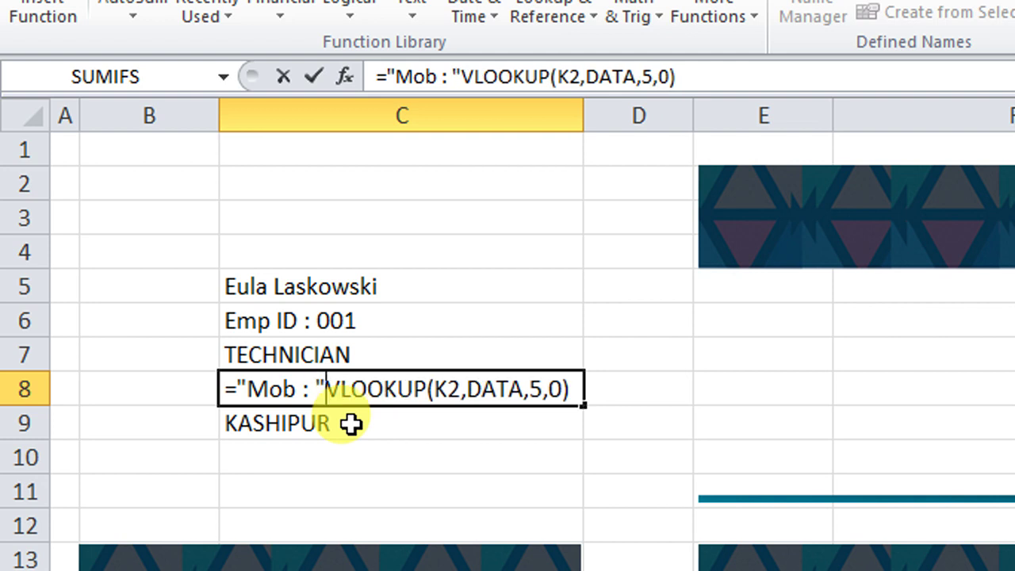
pyautogui.write('&')
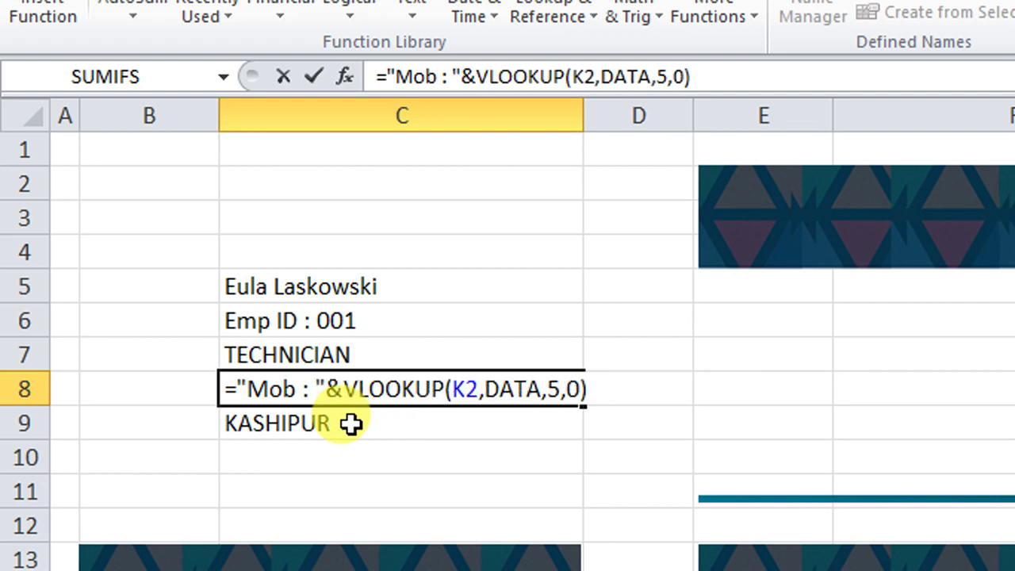
pyautogui.press('Return')
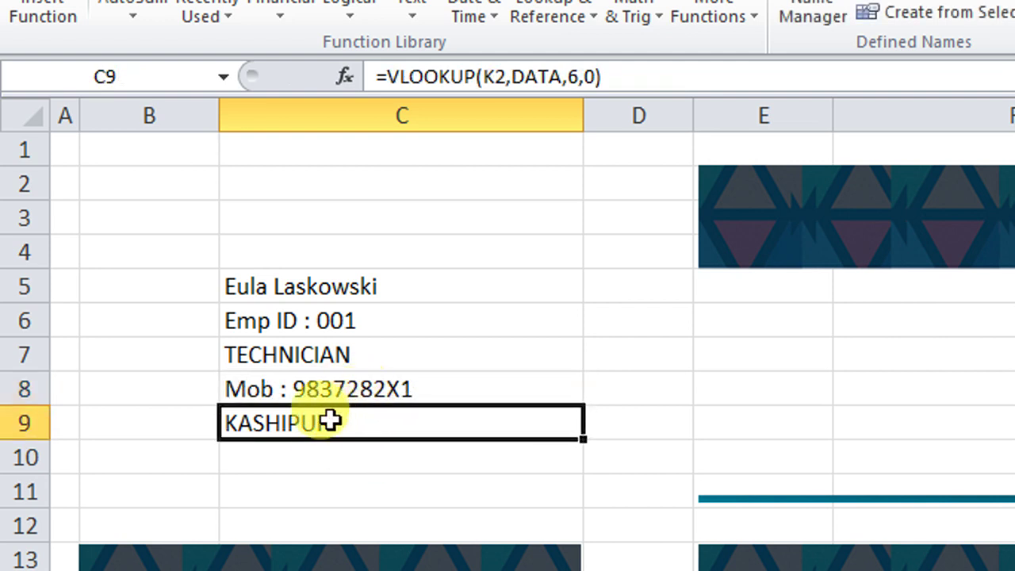
# Set the card number in K2 to 15
pyautogui.click(825, 250)
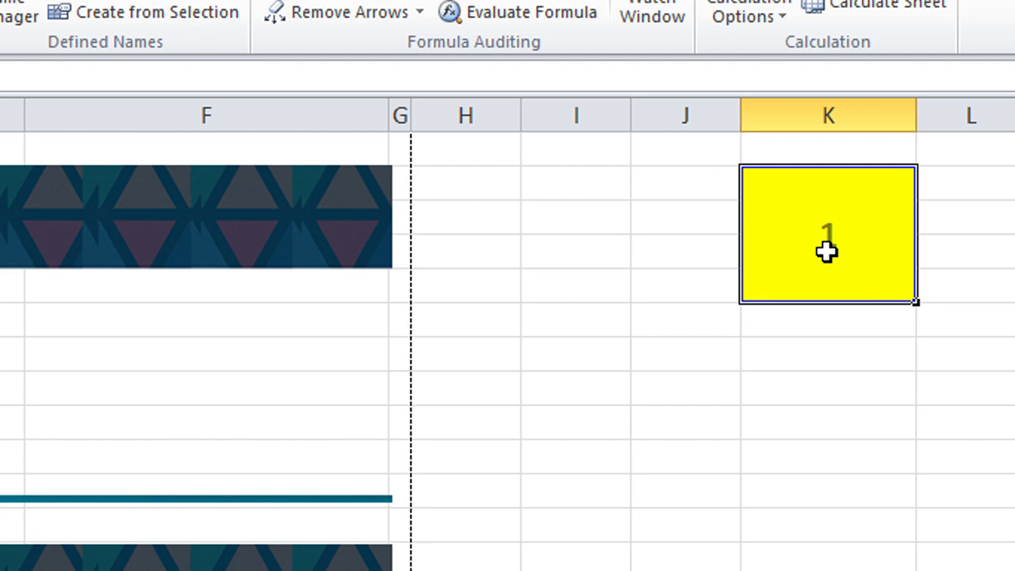
pyautogui.write('15')
pyautogui.press('Return')
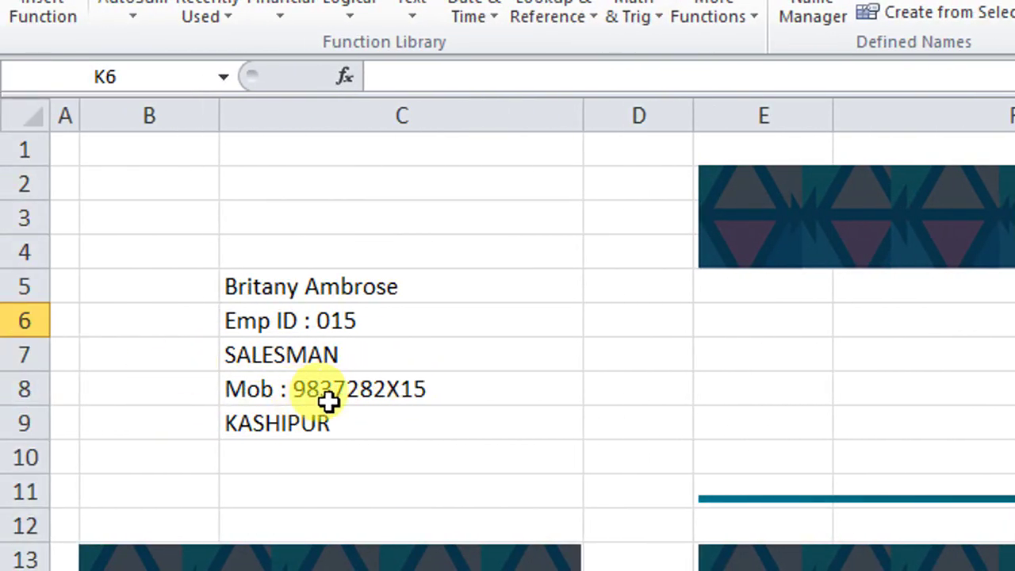
# Change C9's formula to ="Location : "&VLOOKUP(K2,DATA,6,0), showing Location : KASHIPUR
pyautogui.click(348, 428)
pyautogui.doubleClick(349, 428)
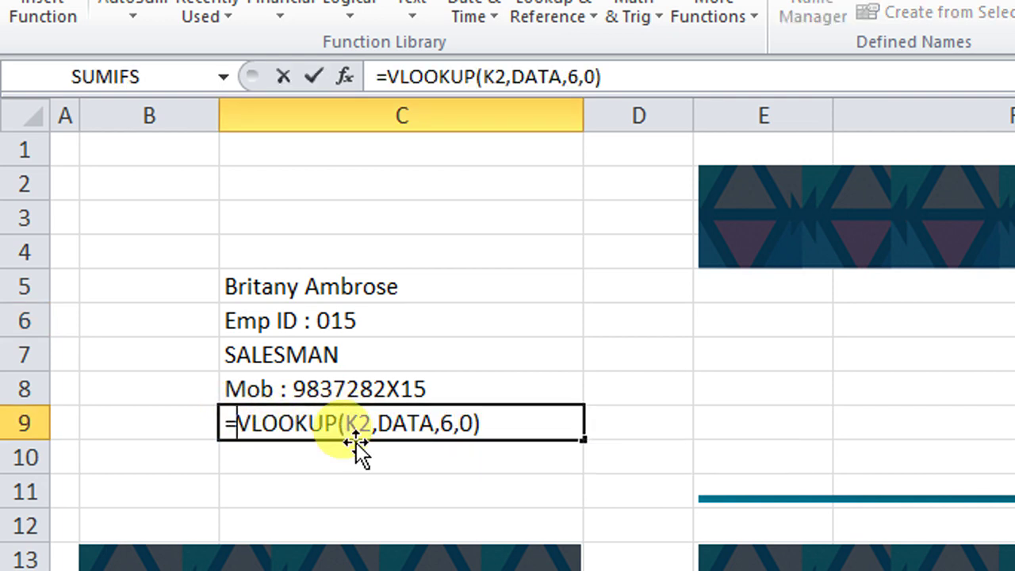
pyautogui.write('"Loca')
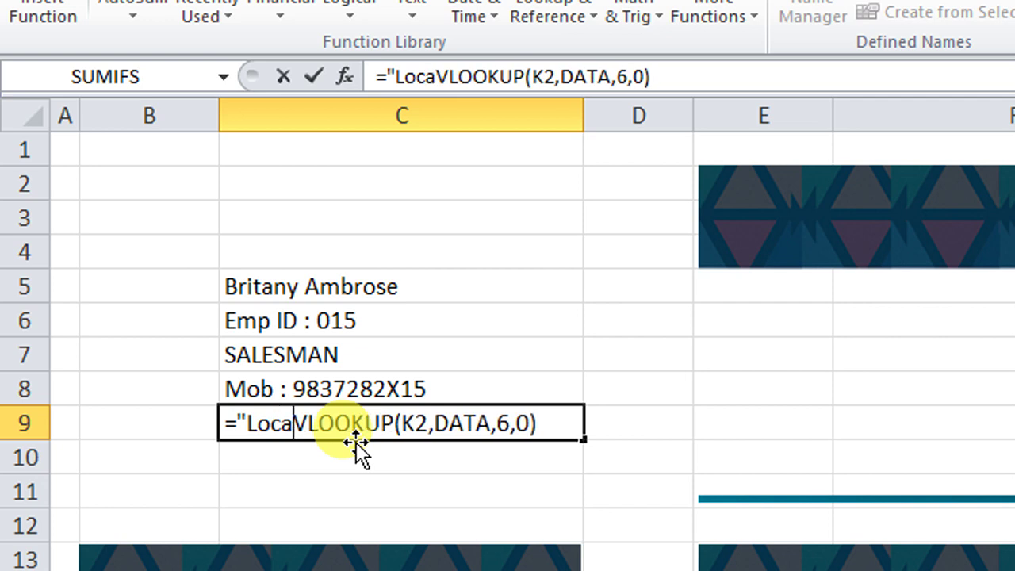
pyautogui.write('tin')
pyautogui.press('BackSpace')
pyautogui.write('on ')
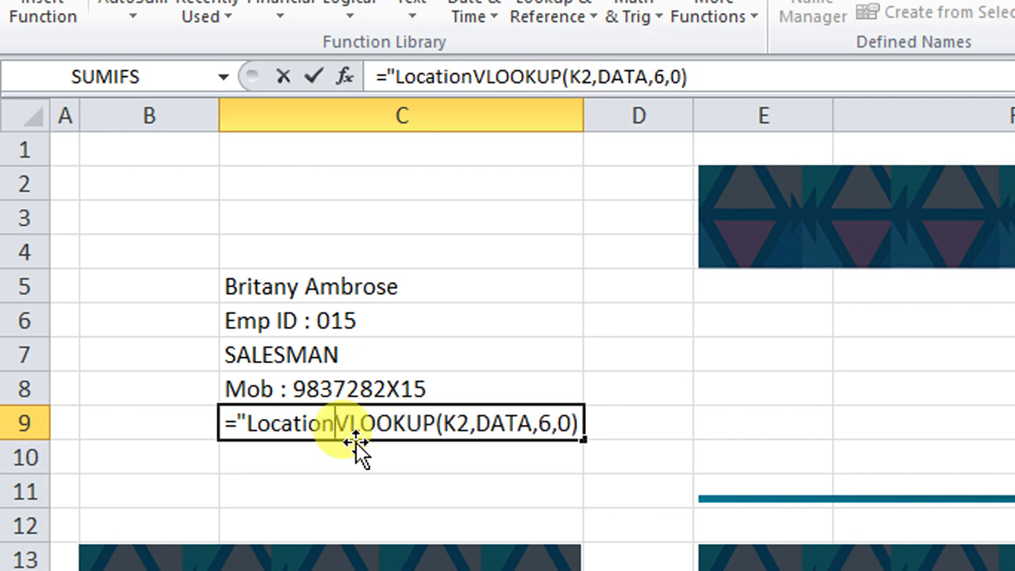
pyautogui.write(': "&')
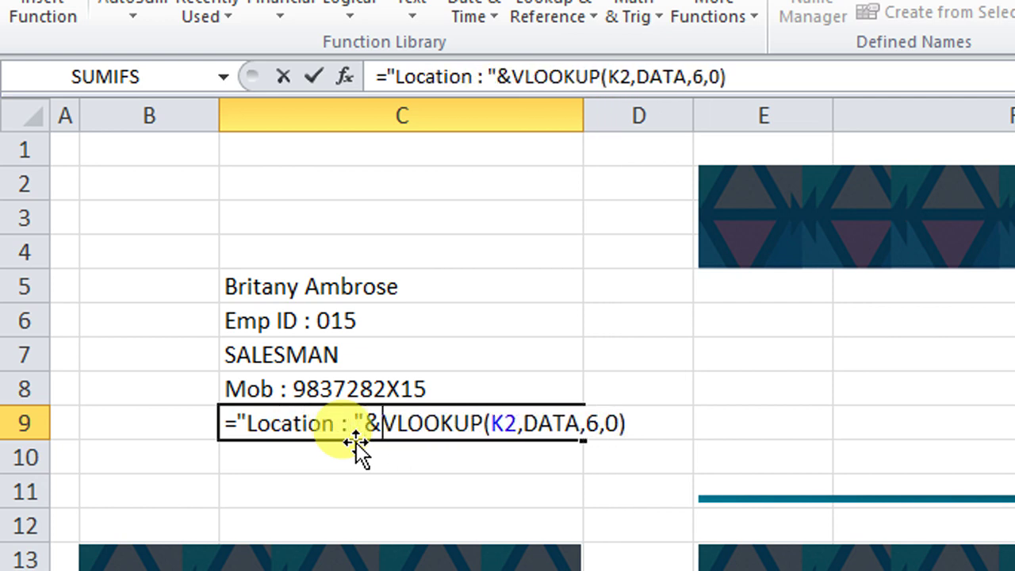
pyautogui.press('Return')
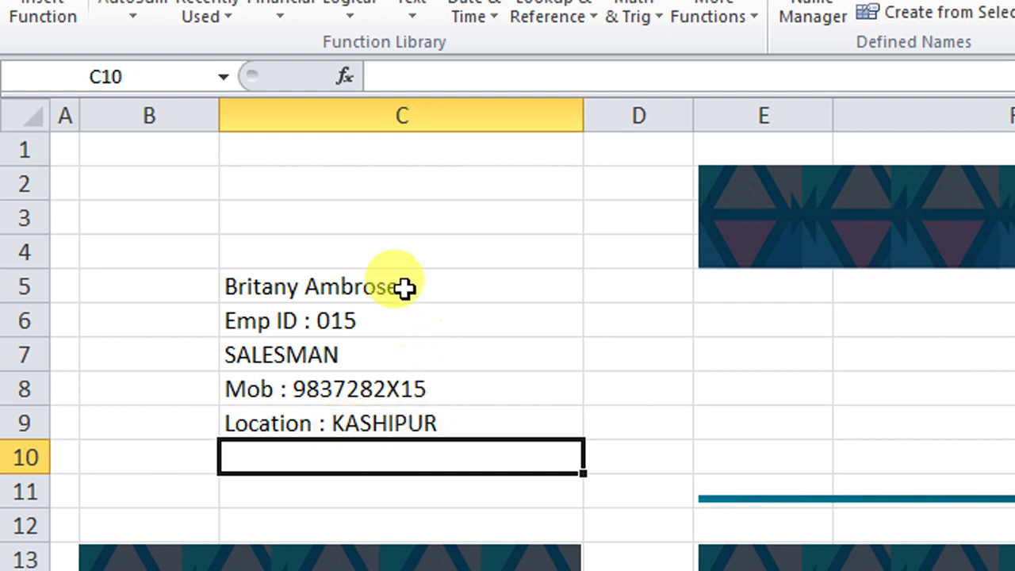
pyautogui.click(405, 287)
# Apply Increase Indent to the five card lines in C5:C9
pyautogui.click(396, 313)
pyautogui.click(392, 357)
pyautogui.click(393, 392)
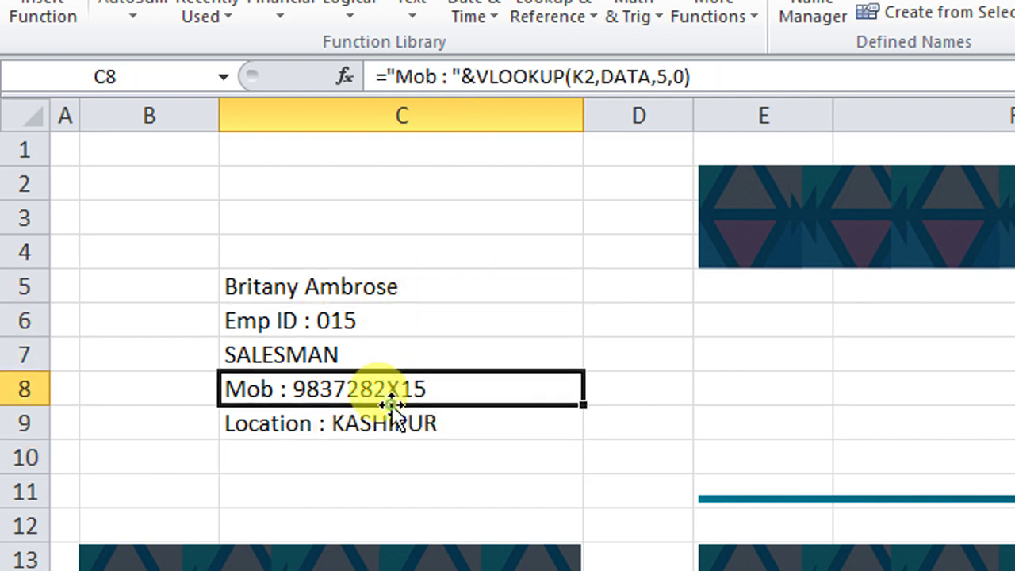
pyautogui.click(390, 428)
pyautogui.moveTo(357, 294); pyautogui.dragTo(357, 424)
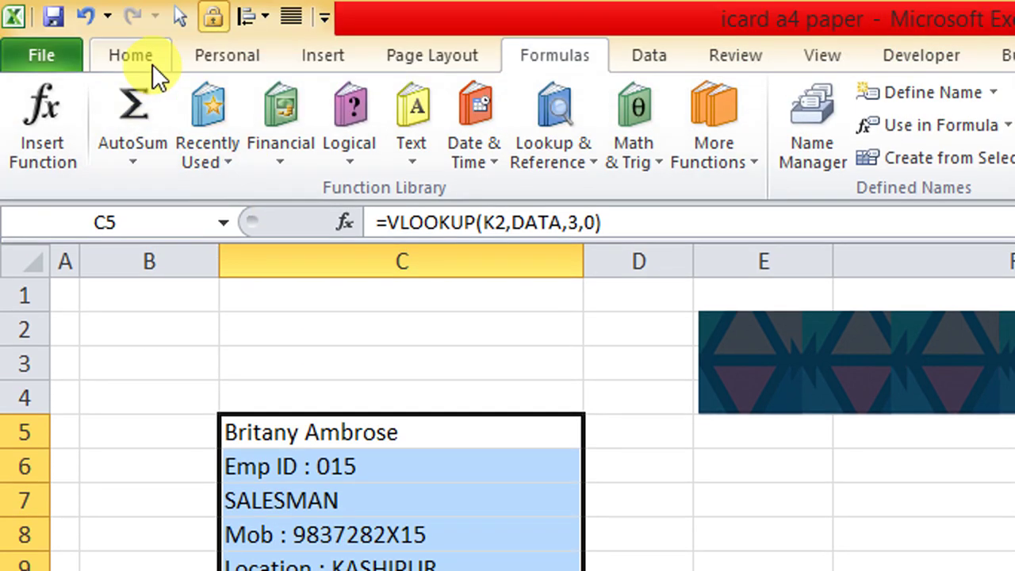
pyautogui.click(149, 4)
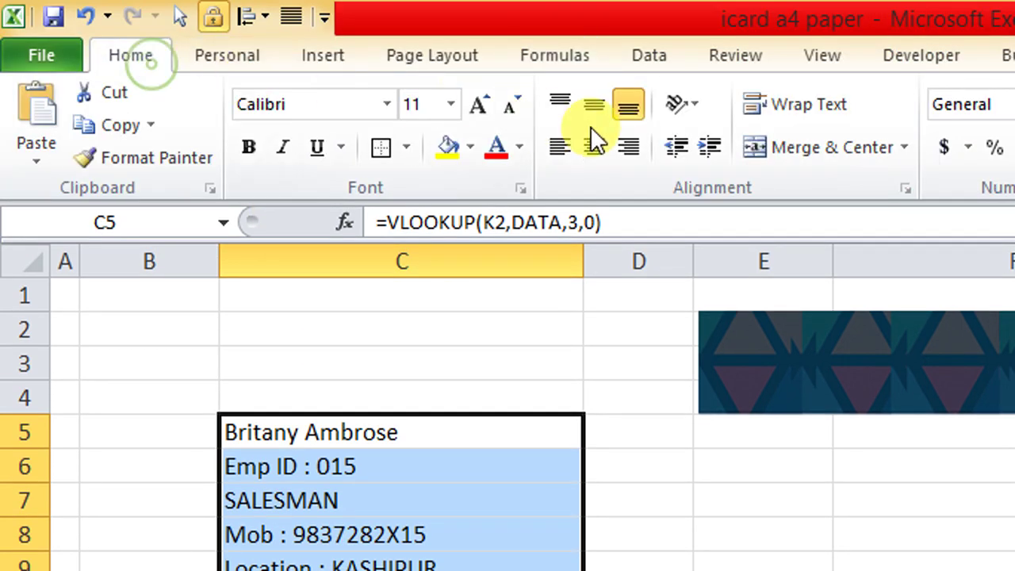
pyautogui.click(703, 150)
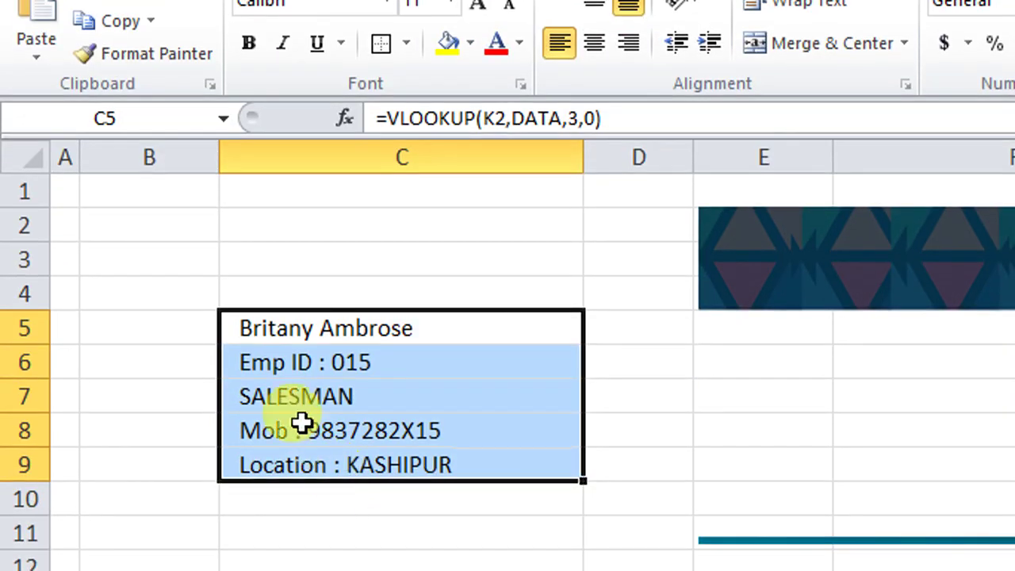
pyautogui.click(183, 346)
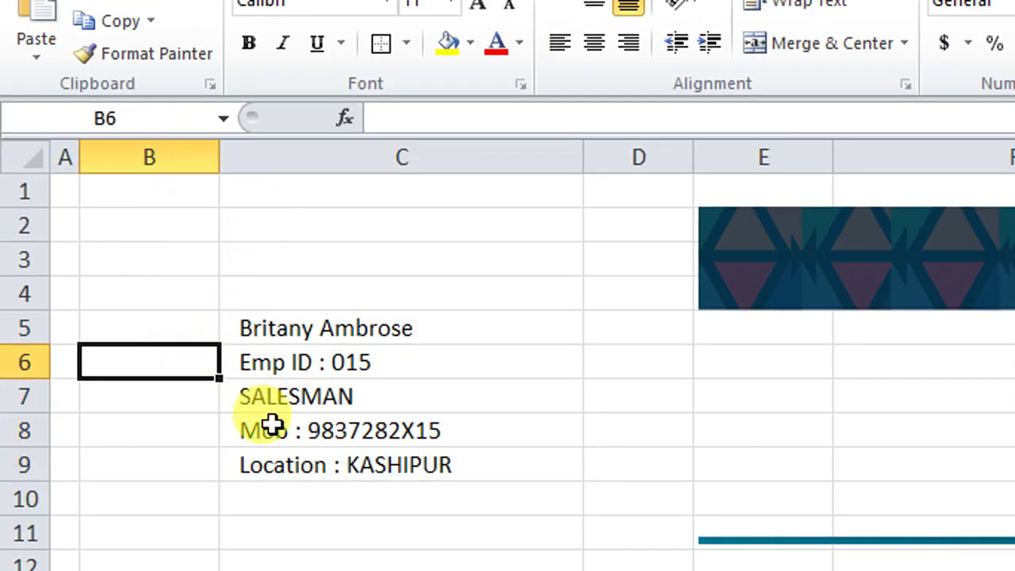
pyautogui.moveTo(287, 332); pyautogui.dragTo(294, 464)
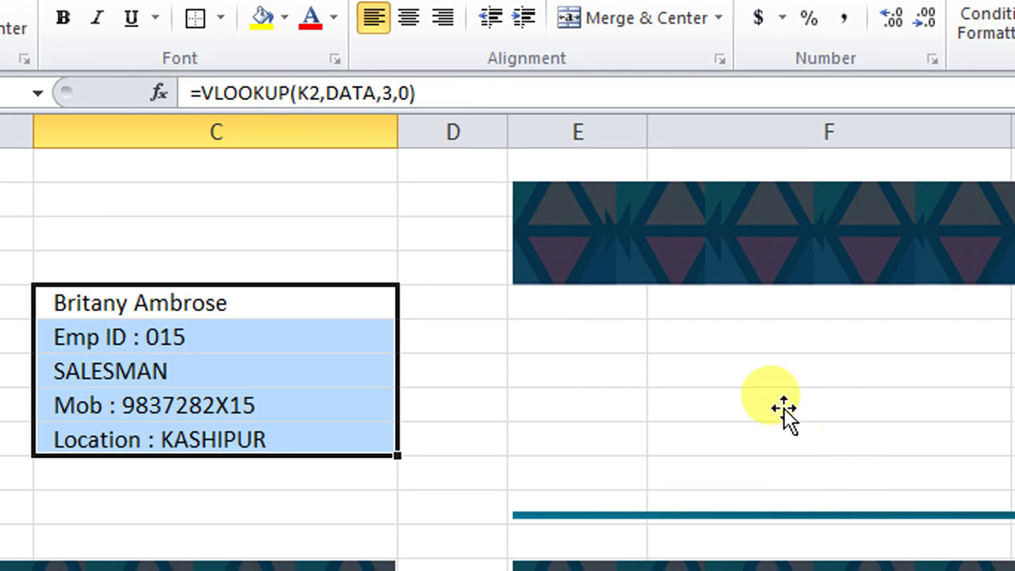
pyautogui.click(681, 317)
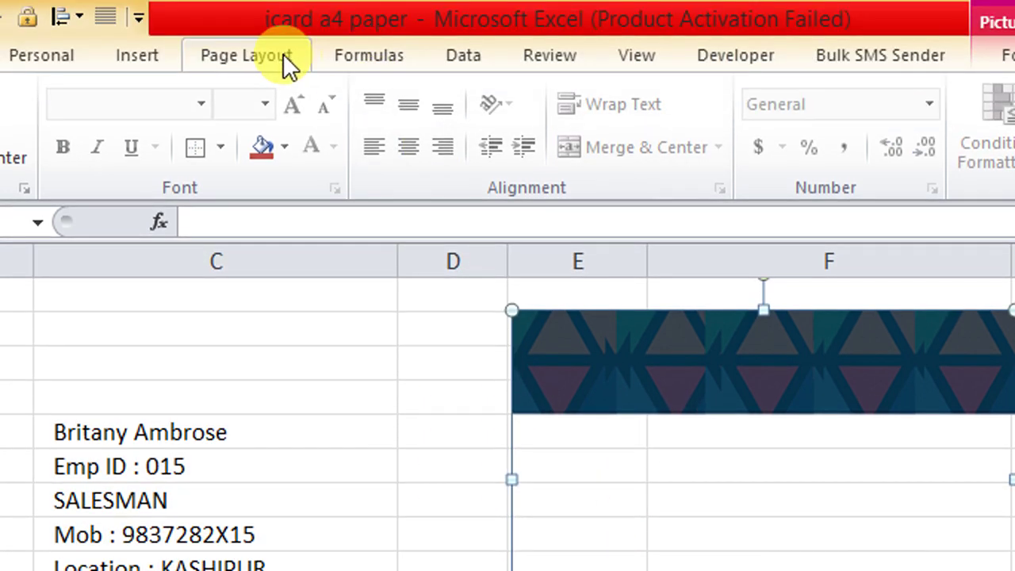
# Hide Picture 1 and Picture 2 in the Selection Pane to expose the neighbouring card's cells
pyautogui.click(282, 57)
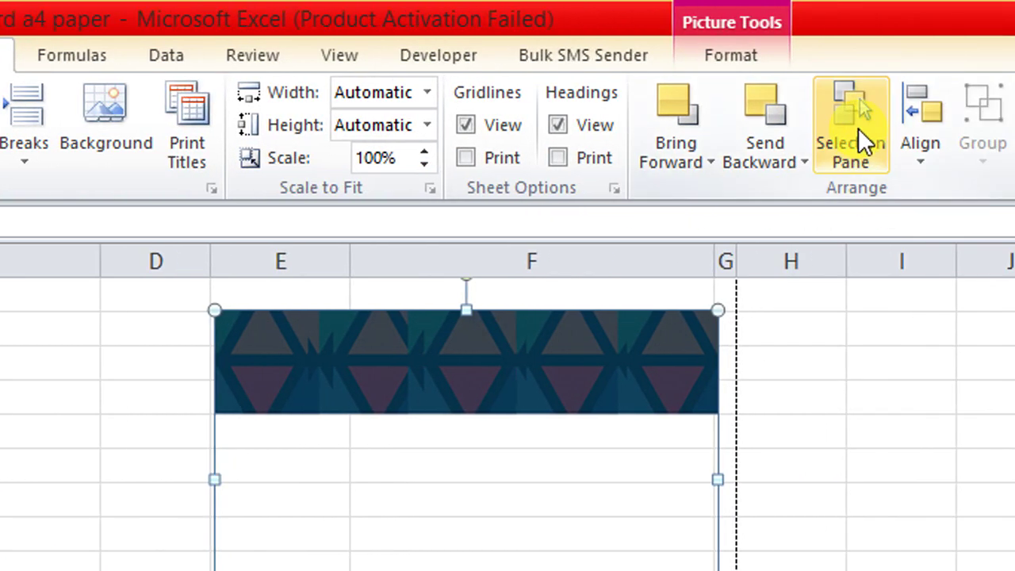
pyautogui.click(864, 143)
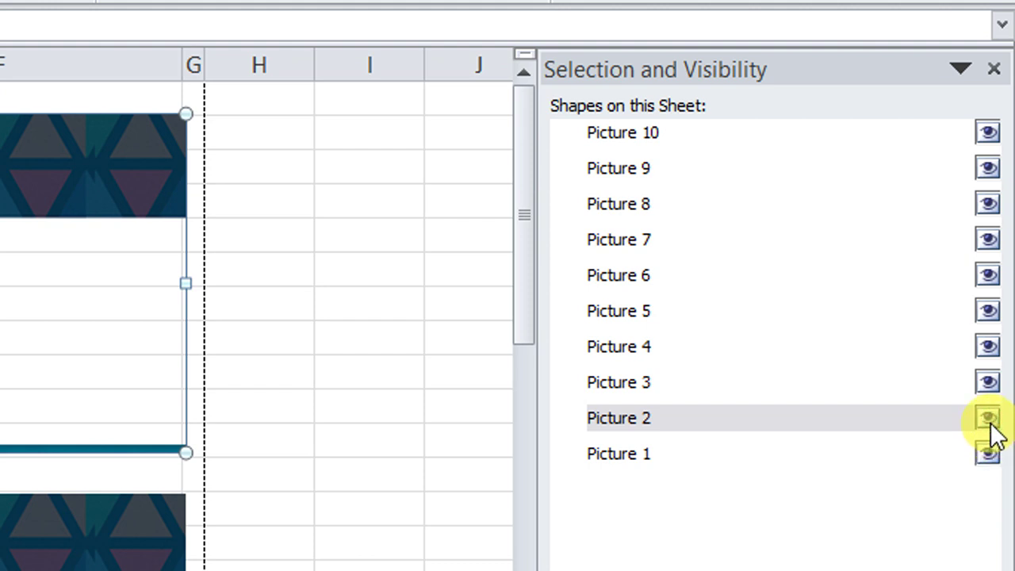
pyautogui.click(987, 417)
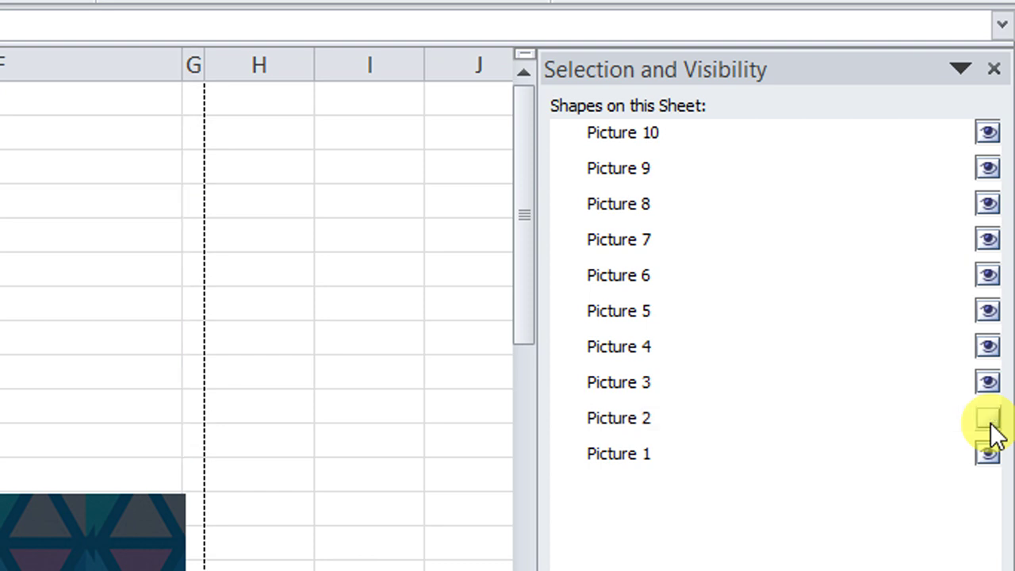
pyautogui.click(986, 418)
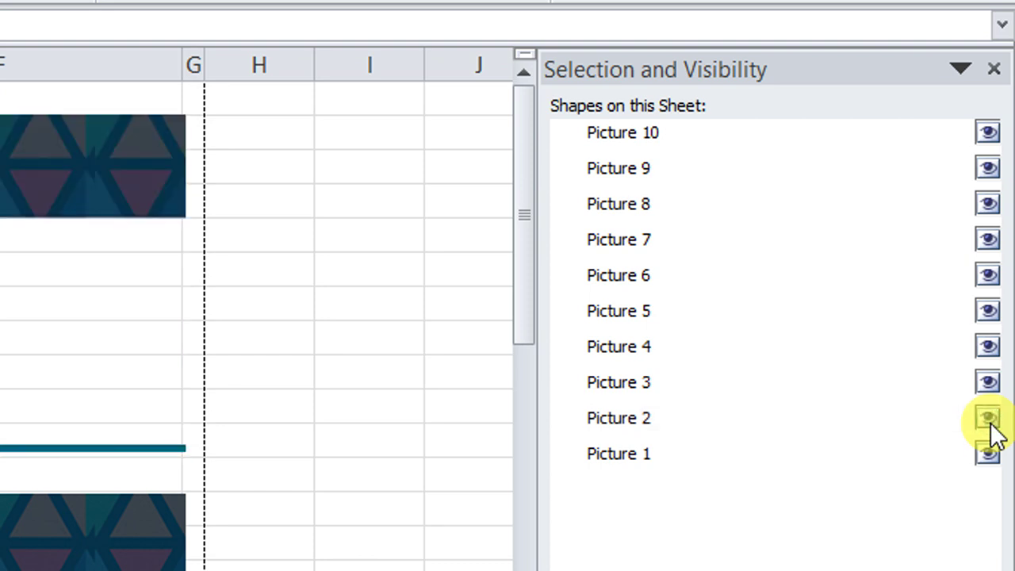
pyautogui.click(988, 445)
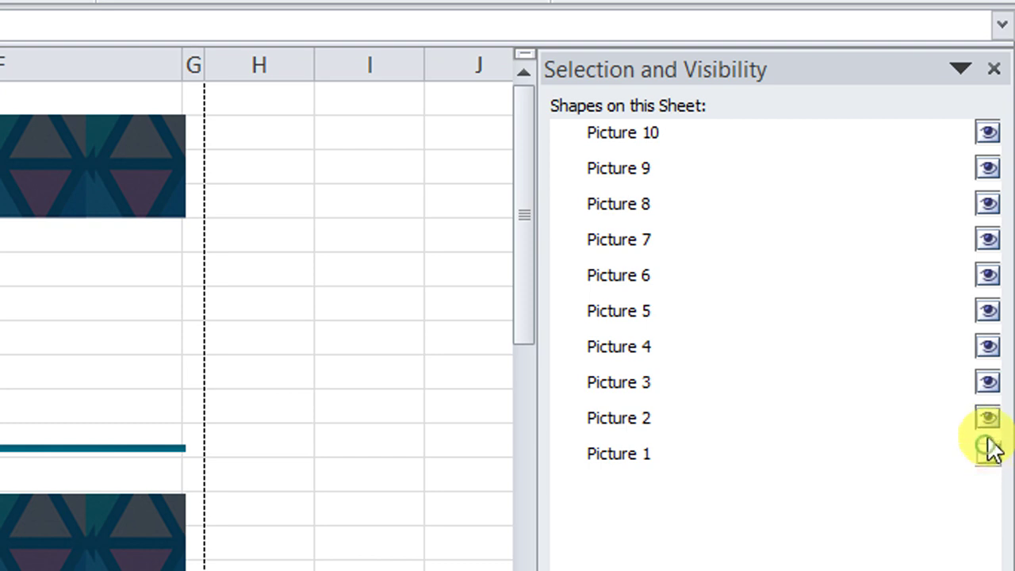
pyautogui.click(988, 421)
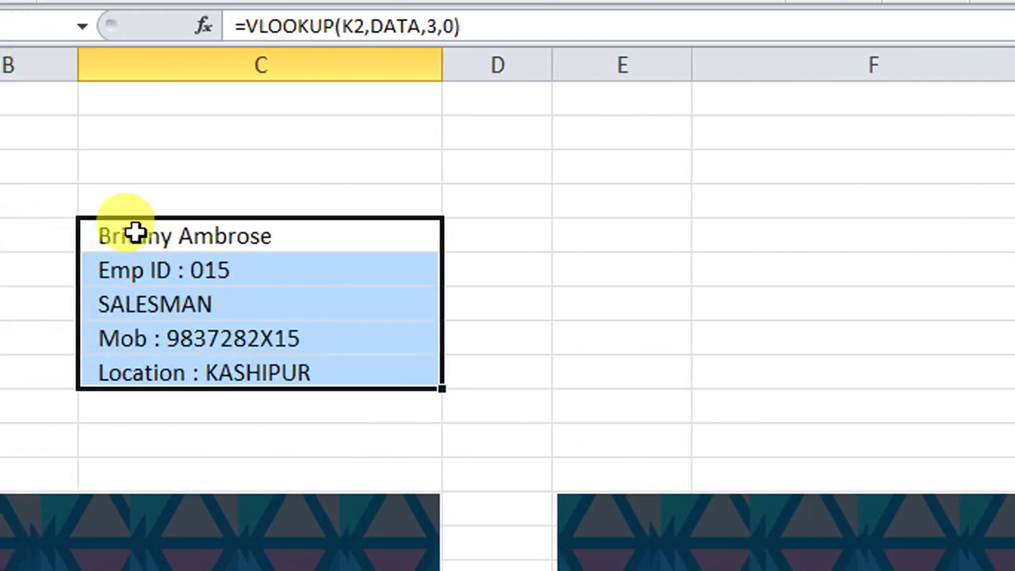
pyautogui.click(232, 241)
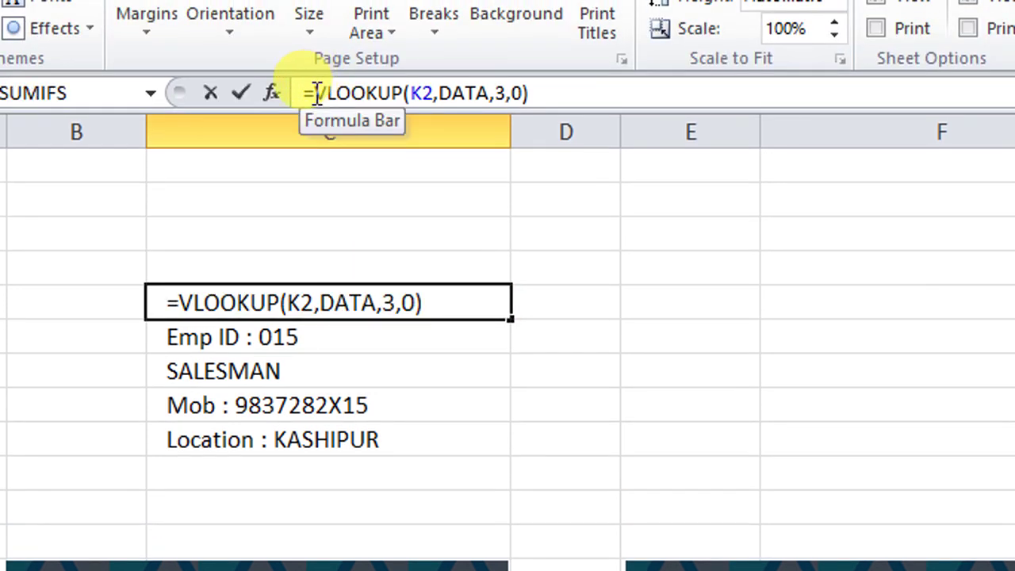
# Enter the second card's name lookup in F5, using K2+1 as the lookup value
pyautogui.moveTo(313, 94); pyautogui.dragTo(527, 93)
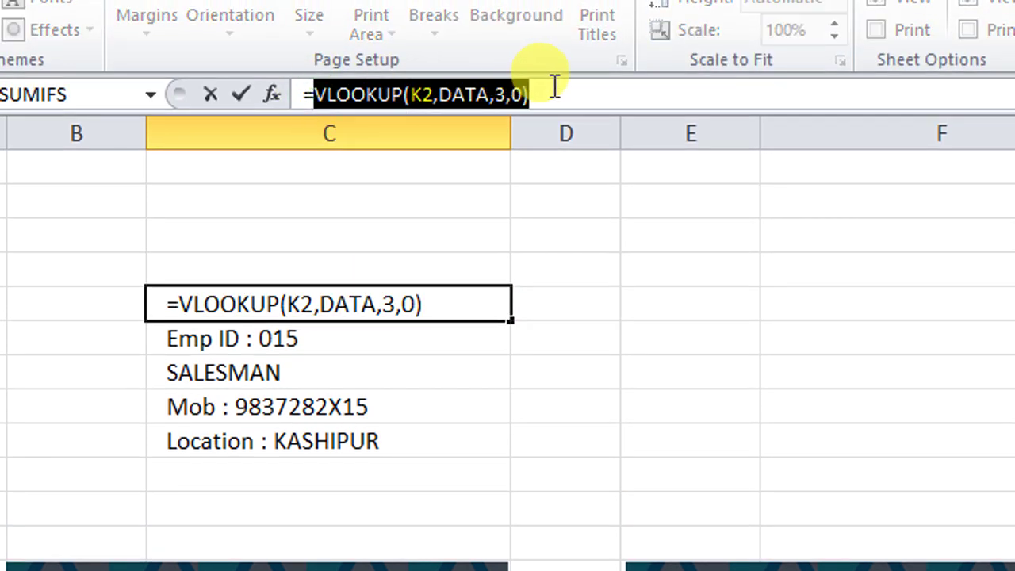
pyautogui.press('Tab')
pyautogui.press('Tab')
pyautogui.press('Tab')
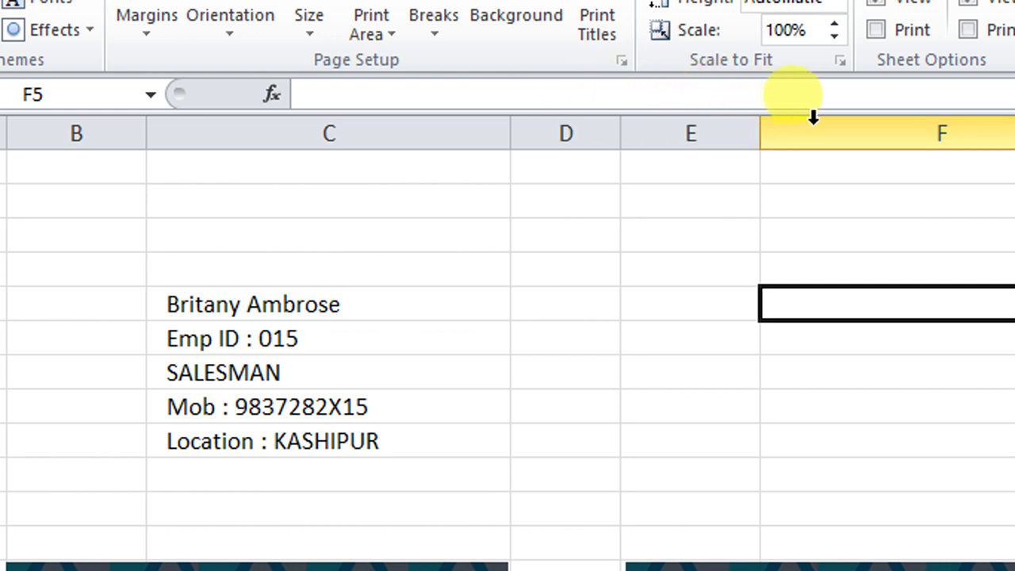
pyautogui.write('=VLOOKUP(K2,DATA,3,0)')
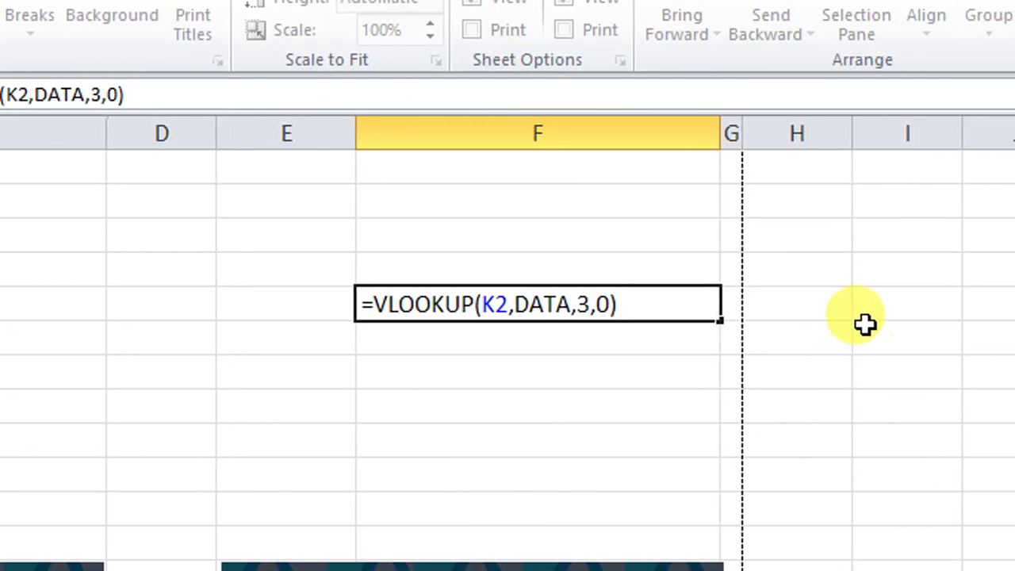
pyautogui.click(987, 138)
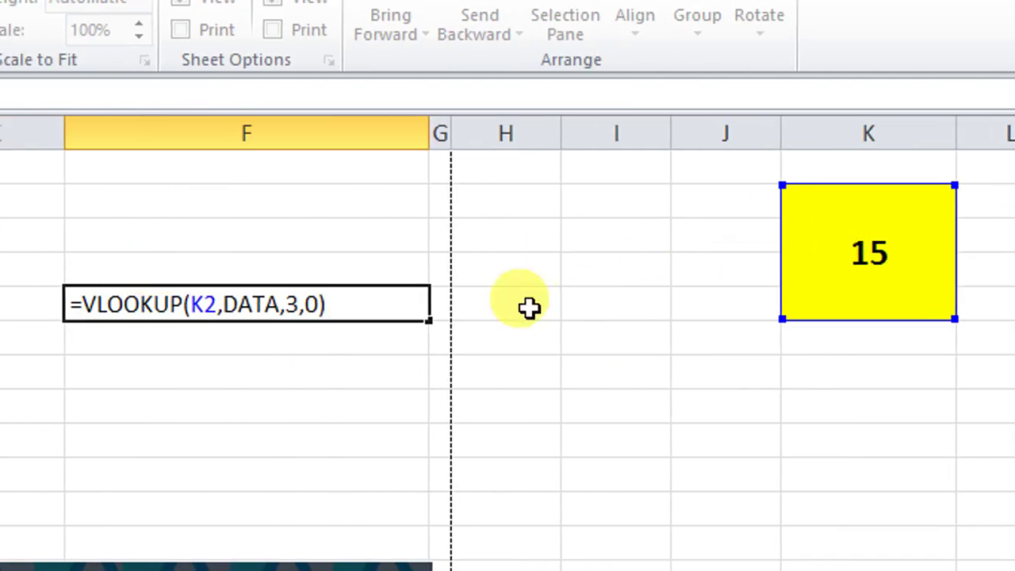
pyautogui.click(224, 307)
pyautogui.click(218, 306)
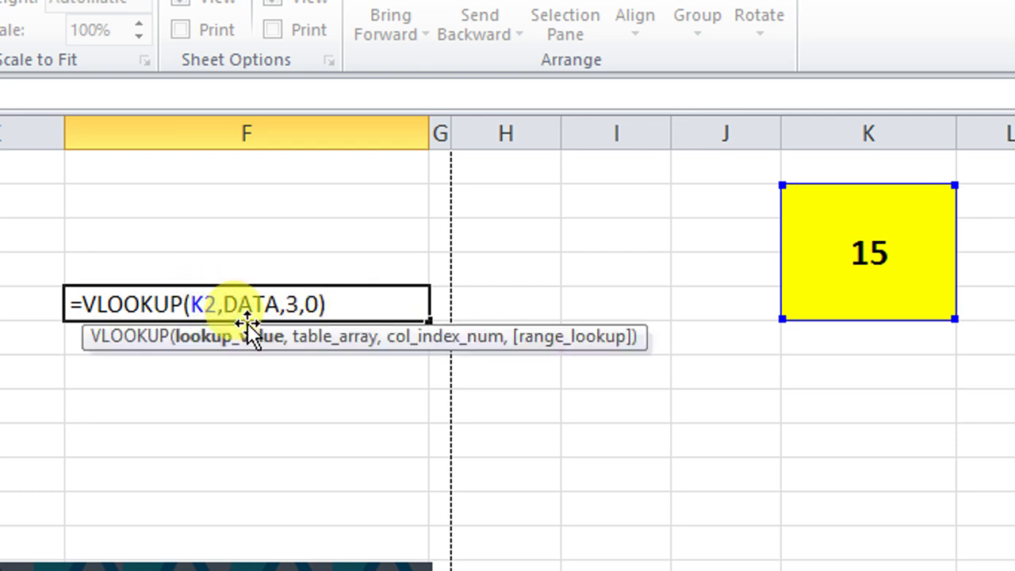
pyautogui.write('+1')
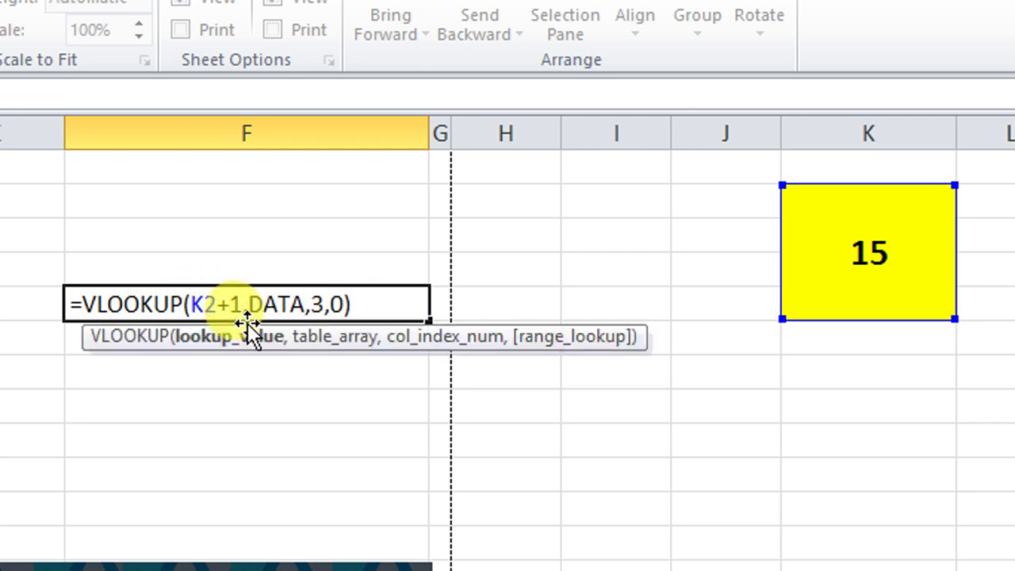
pyautogui.press('Return')
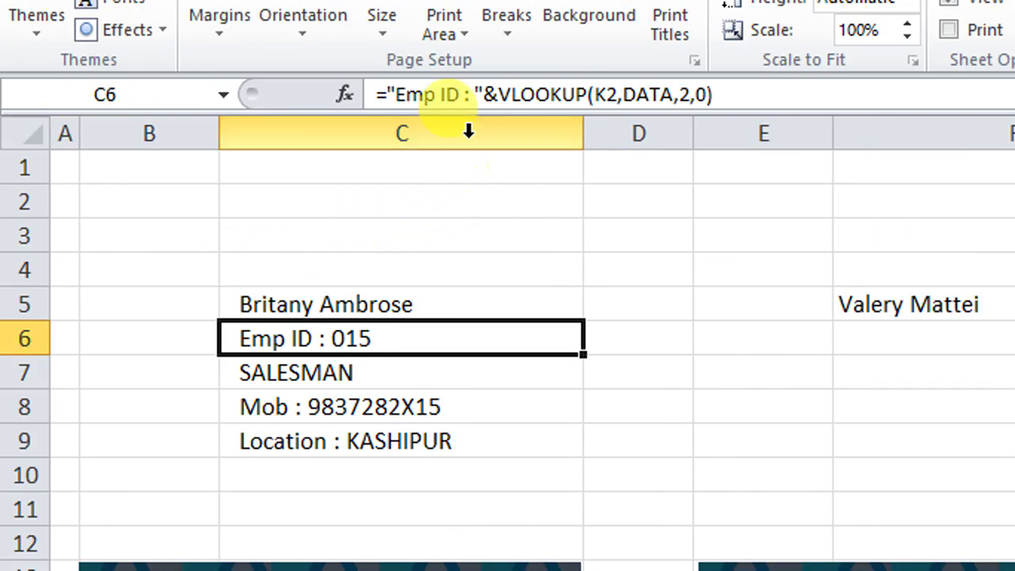
# Enter ="Emp ID : "&VLOOKUP(K2+1,DATA,2,0) in F6 for the second card's ID
pyautogui.moveTo(387, 95); pyautogui.dragTo(766, 91)
pyautogui.hotkey('ctrl', 'c')
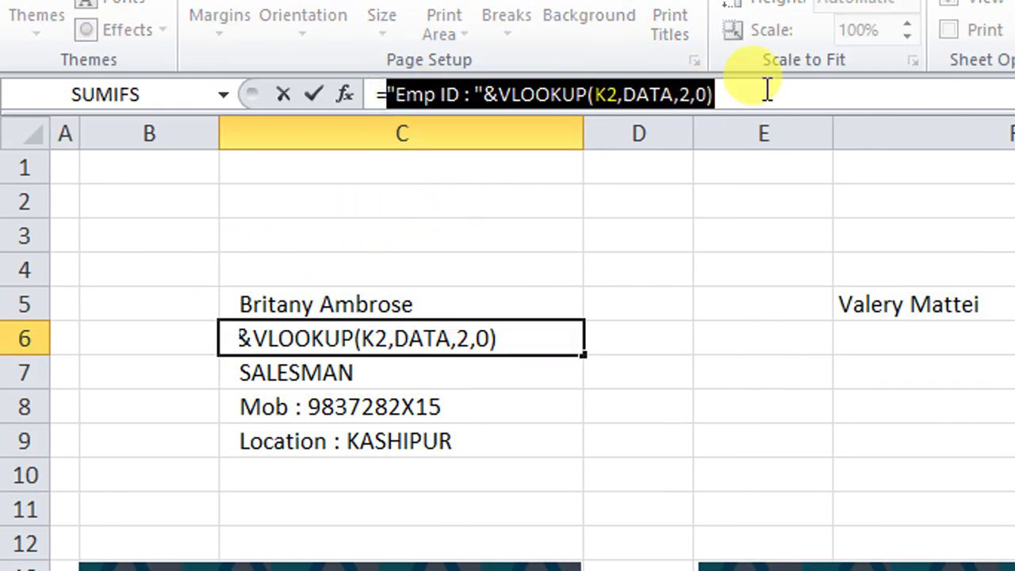
pyautogui.press('Escape')
pyautogui.press('Right')
pyautogui.press('Right')
pyautogui.press('Right')
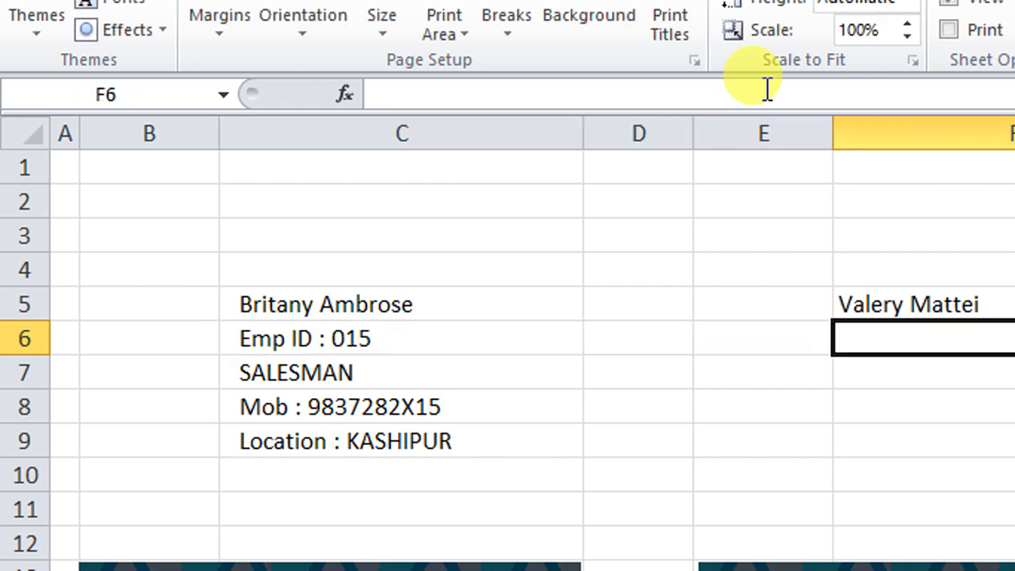
pyautogui.write('=')
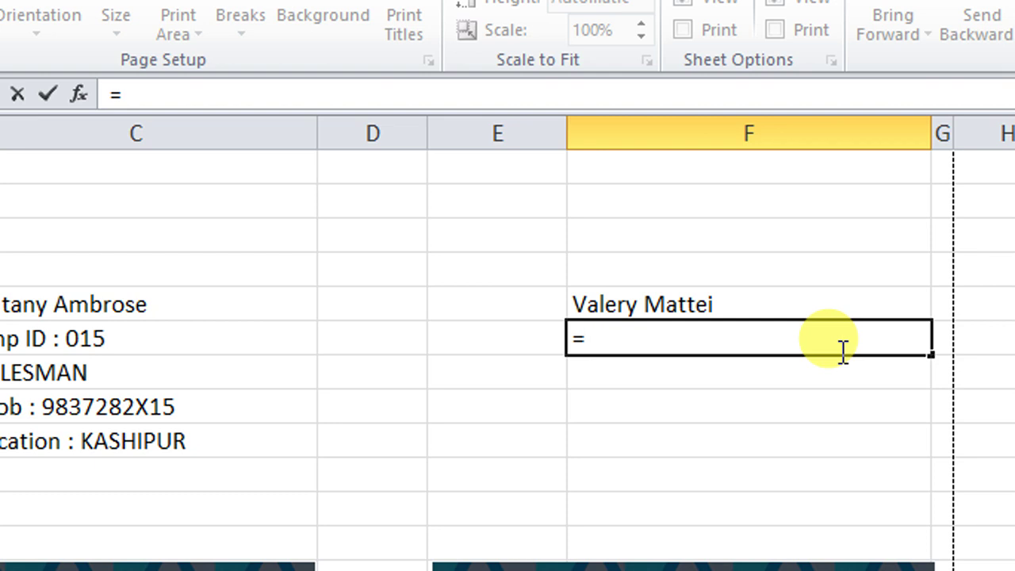
pyautogui.hotkey('ctrl', 'v')
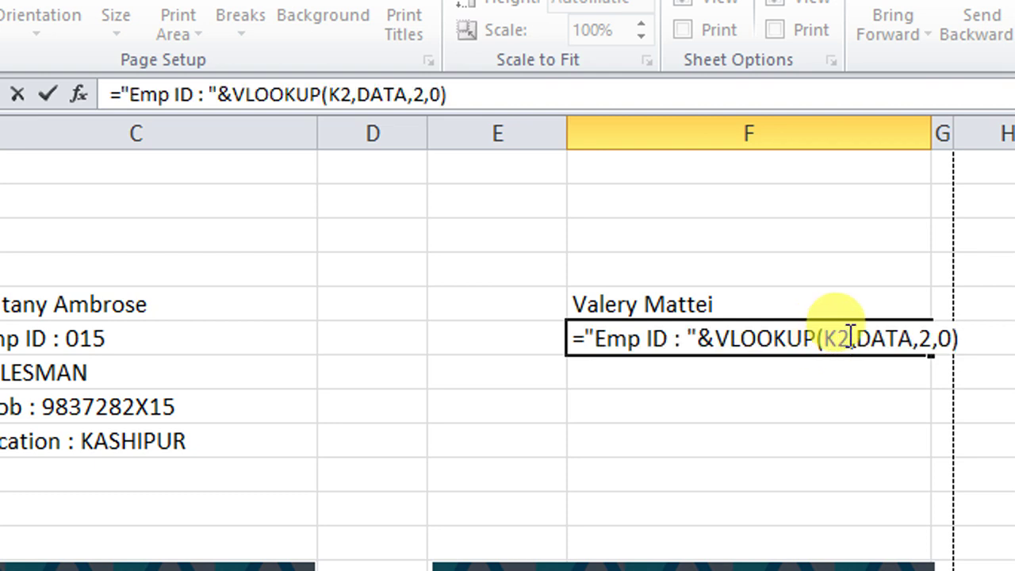
pyautogui.click(849, 336)
pyautogui.write('+1')
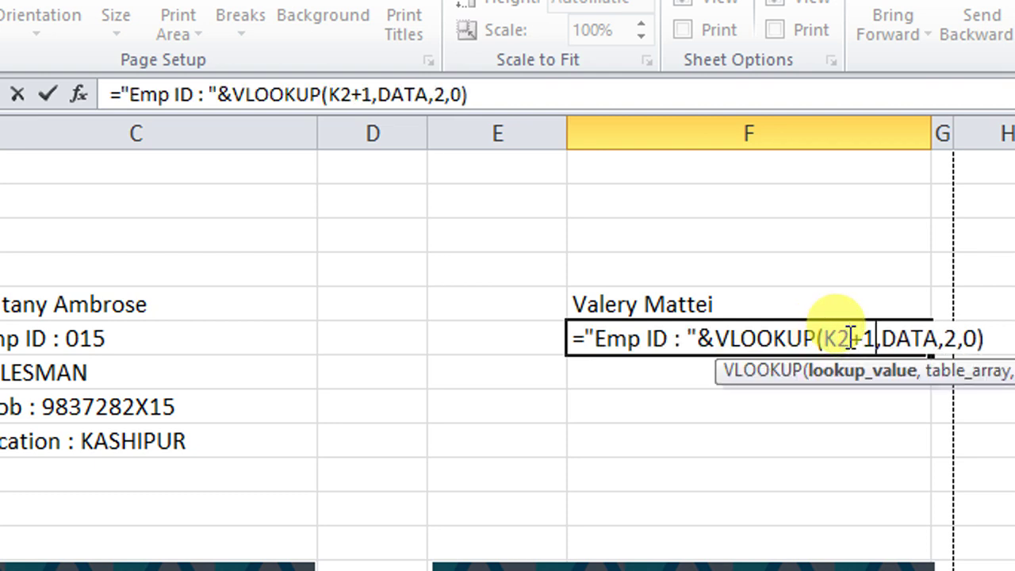
pyautogui.press('Return')
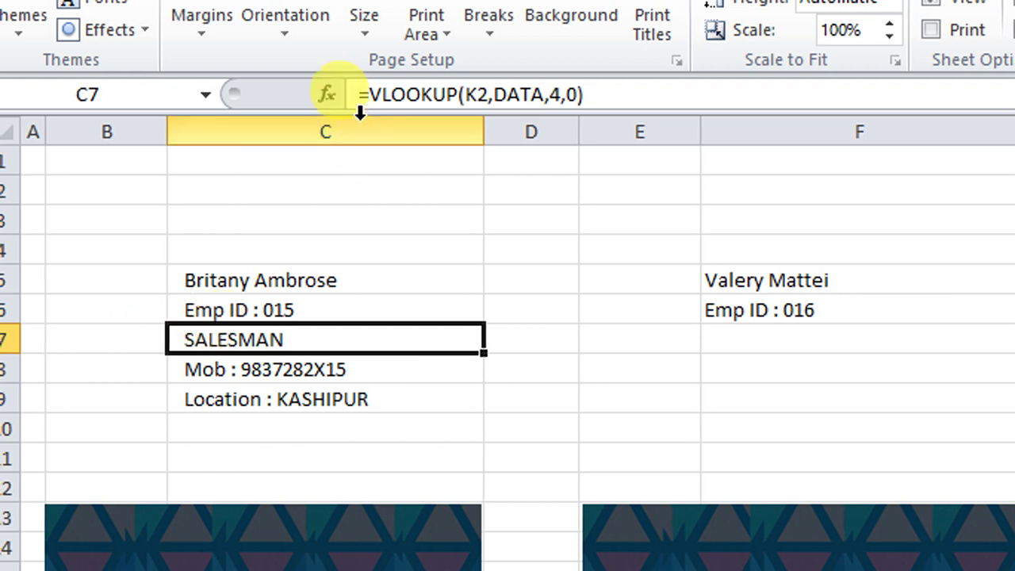
# Copy the designation lookup into F7 with K2+1, showing PION
pyautogui.moveTo(359, 95); pyautogui.dragTo(581, 89)
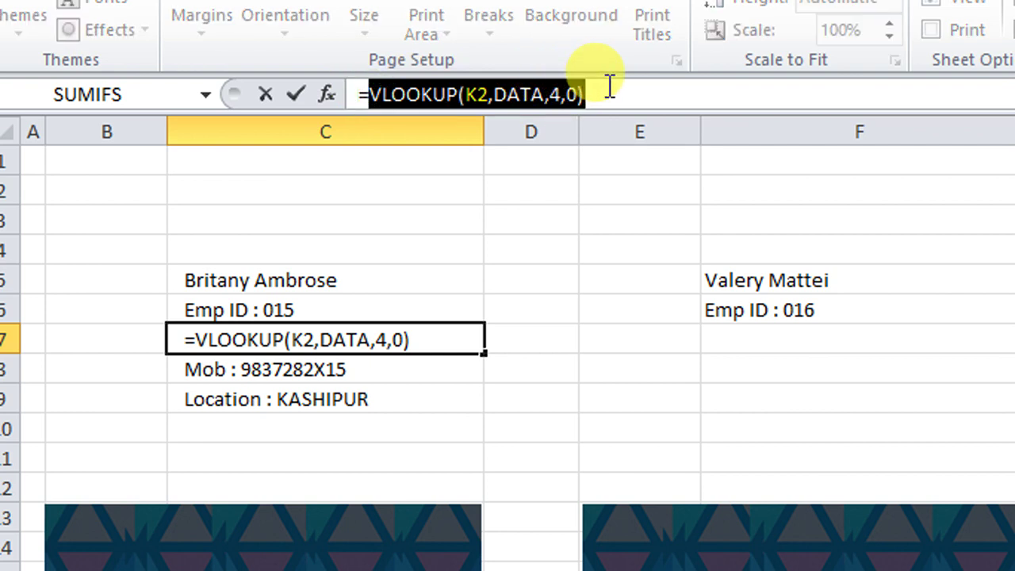
pyautogui.press('Tab')
pyautogui.press('Tab')
pyautogui.press('Tab')
pyautogui.write('=')
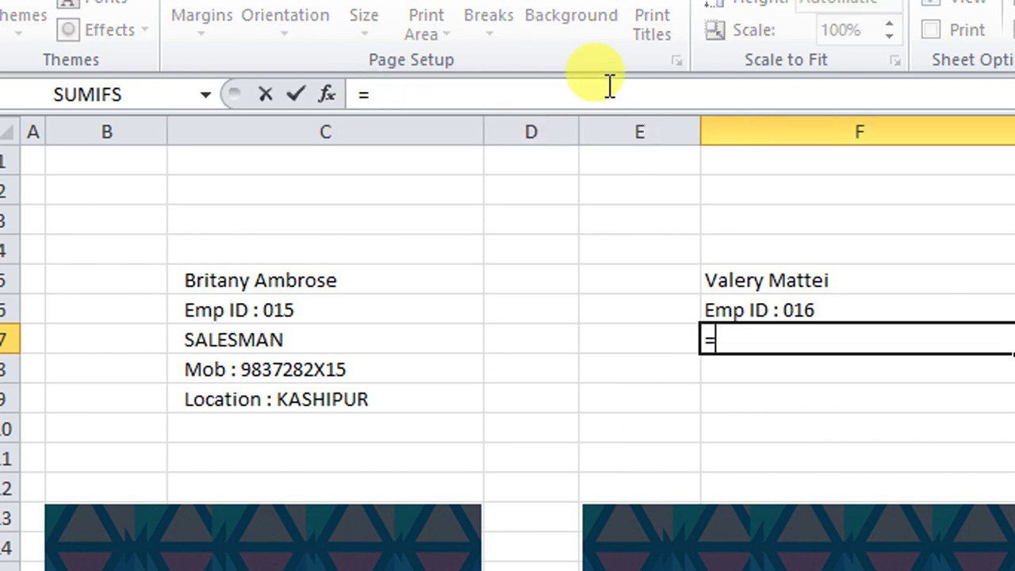
pyautogui.write('VLOOKUP(K2,DATA,4,0)')
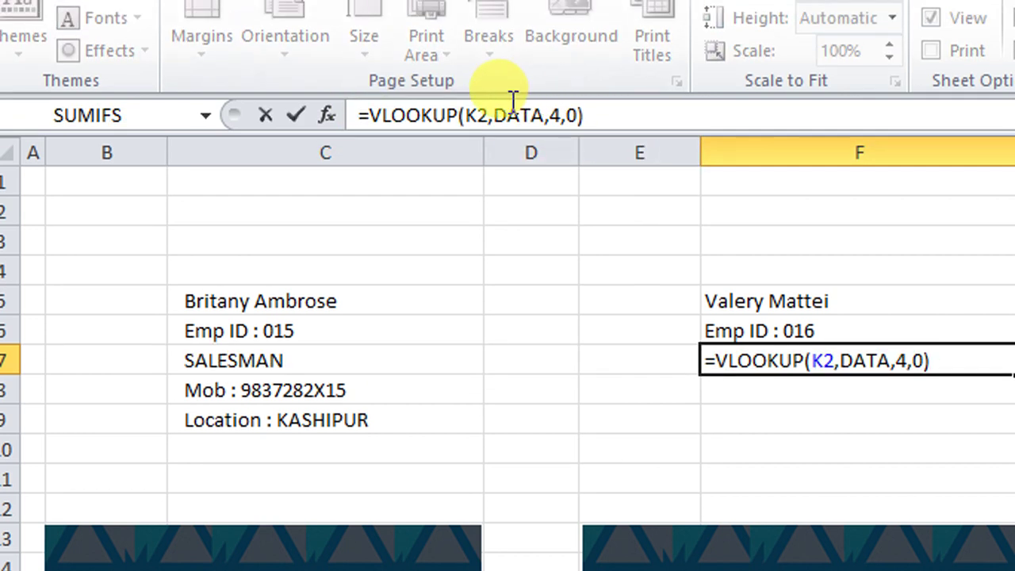
pyautogui.click(486, 115)
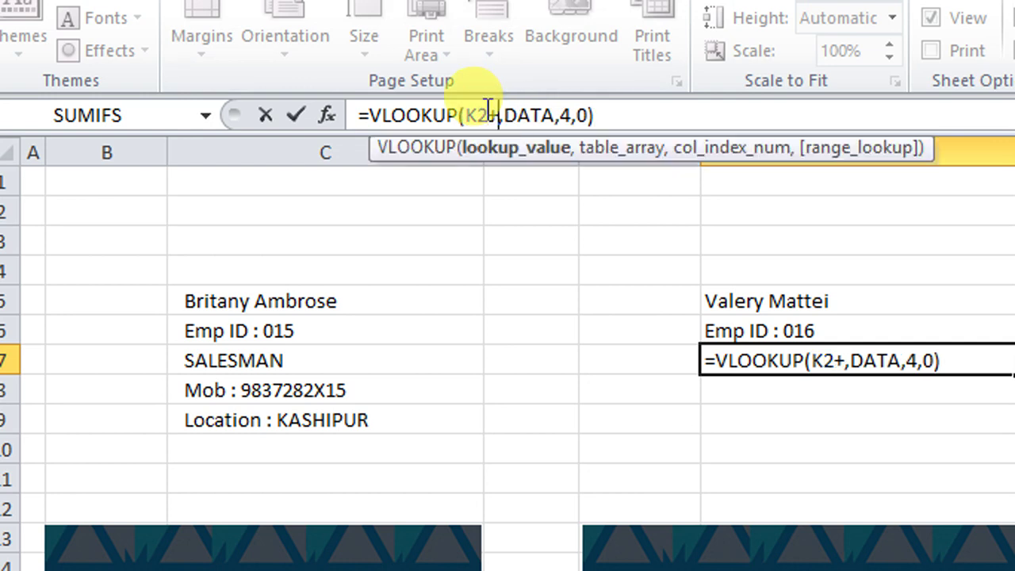
pyautogui.press('Return')
# Copy the Mob : mobile lookup into F8, changing K2 to K2+1
pyautogui.moveTo(369, 115); pyautogui.dragTo(695, 117)
pyautogui.hotkey('ctrl', 'c')
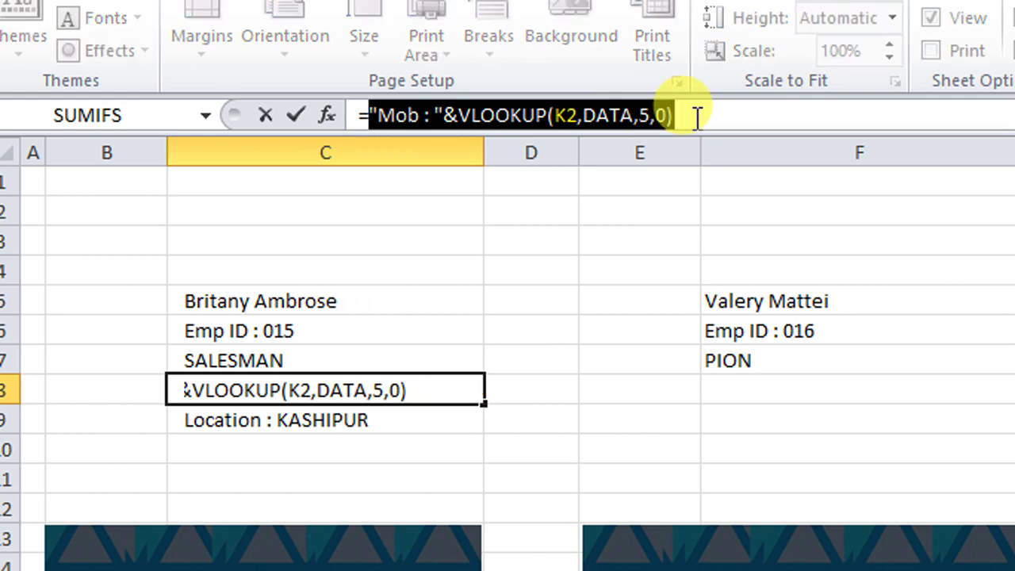
pyautogui.press('Escape')
pyautogui.press('Right')
pyautogui.press('Right')
pyautogui.press('Right')
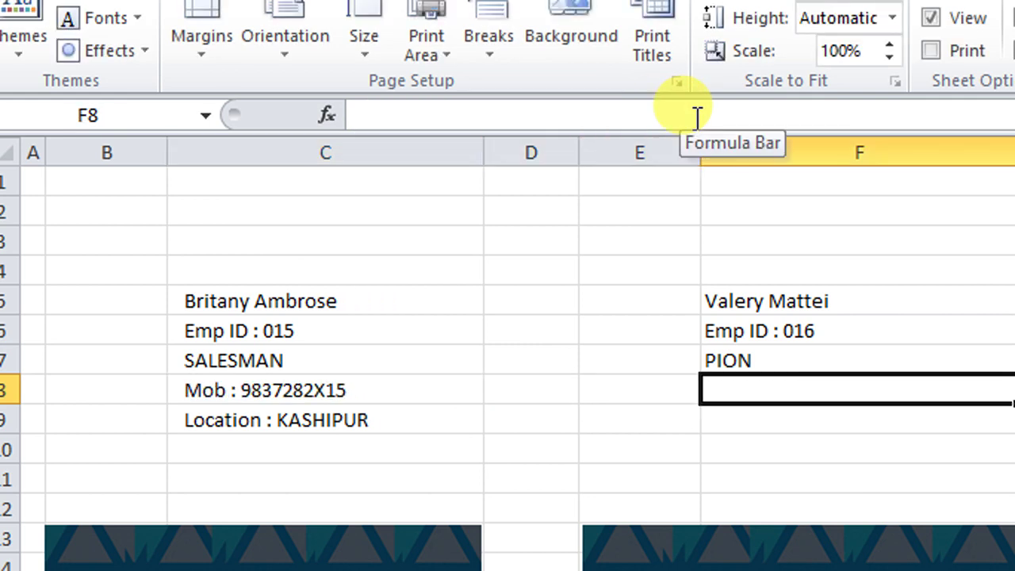
pyautogui.write('=')
pyautogui.hotkey('ctrl', 'v')
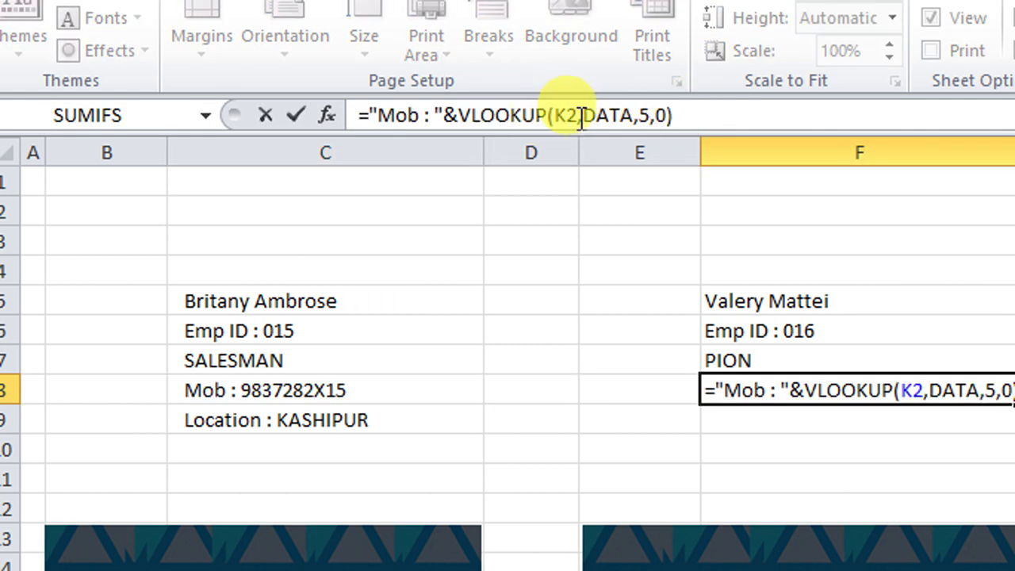
pyautogui.click(579, 116)
pyautogui.write('+1')
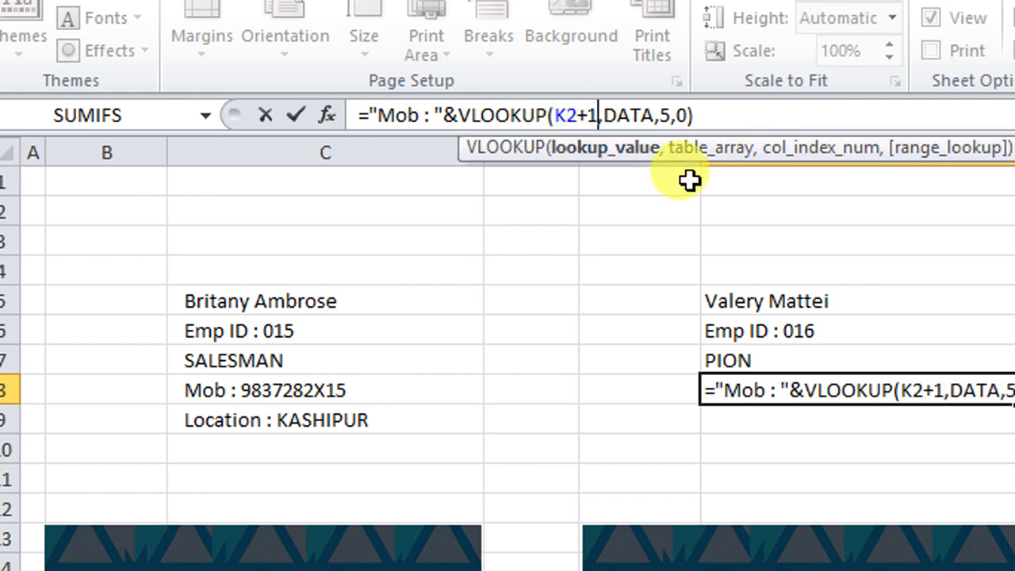
pyautogui.press('Return')
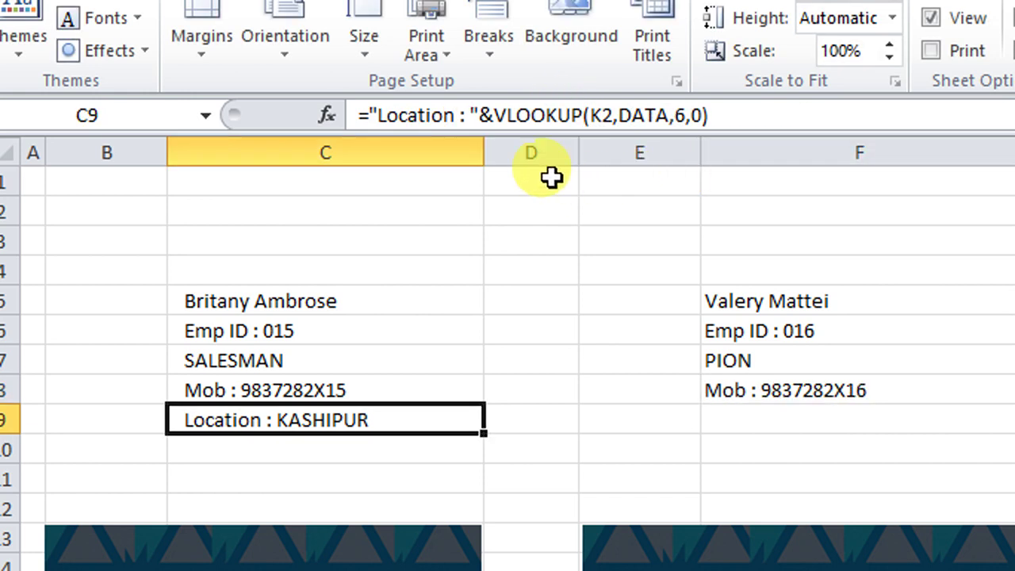
# Copy the Location lookup into F9 with K2+1, showing Location : ALMORA
pyautogui.moveTo(369, 115); pyautogui.dragTo(759, 116)
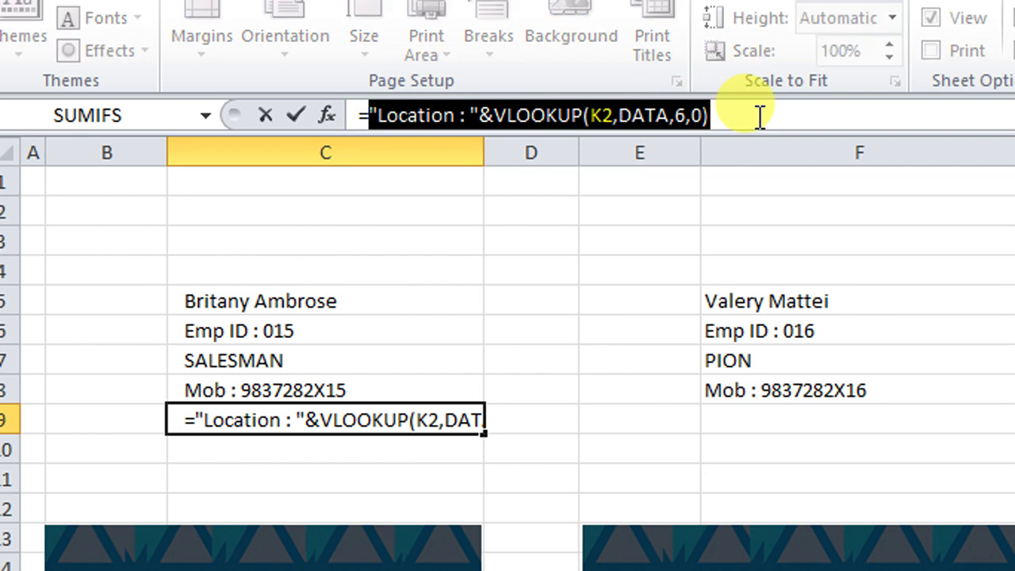
pyautogui.hotkey('ctrl', 'c')
pyautogui.press('Tab')
pyautogui.press('Tab')
pyautogui.press('Tab')
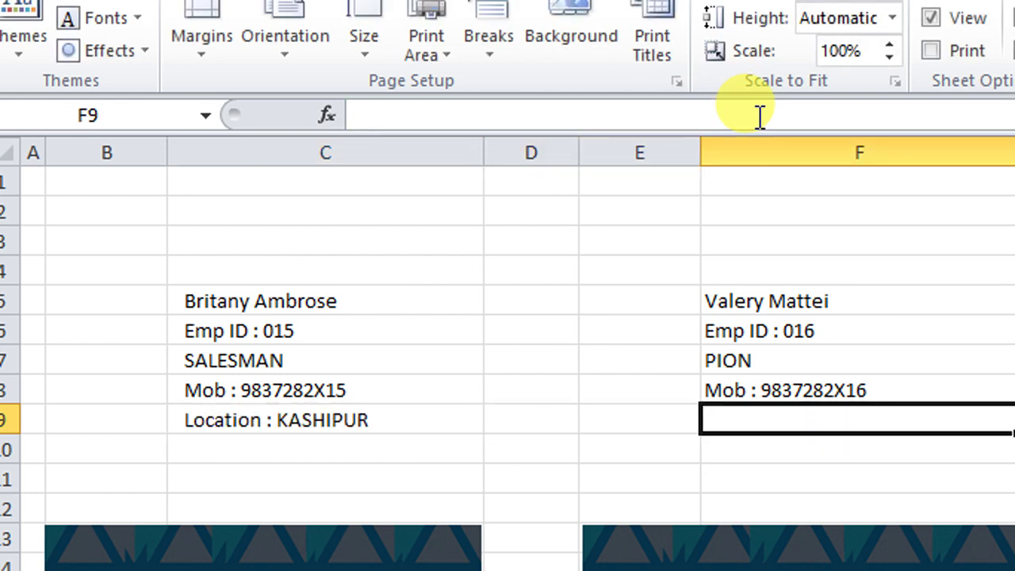
pyautogui.write('=')
pyautogui.hotkey('ctrl', 'v')
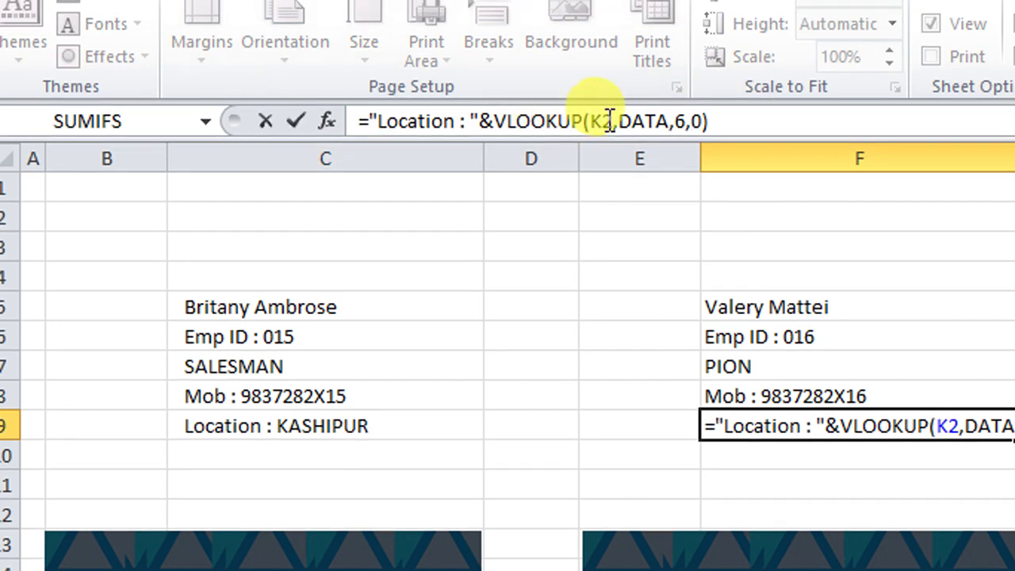
pyautogui.click(614, 121)
pyautogui.write('+1')
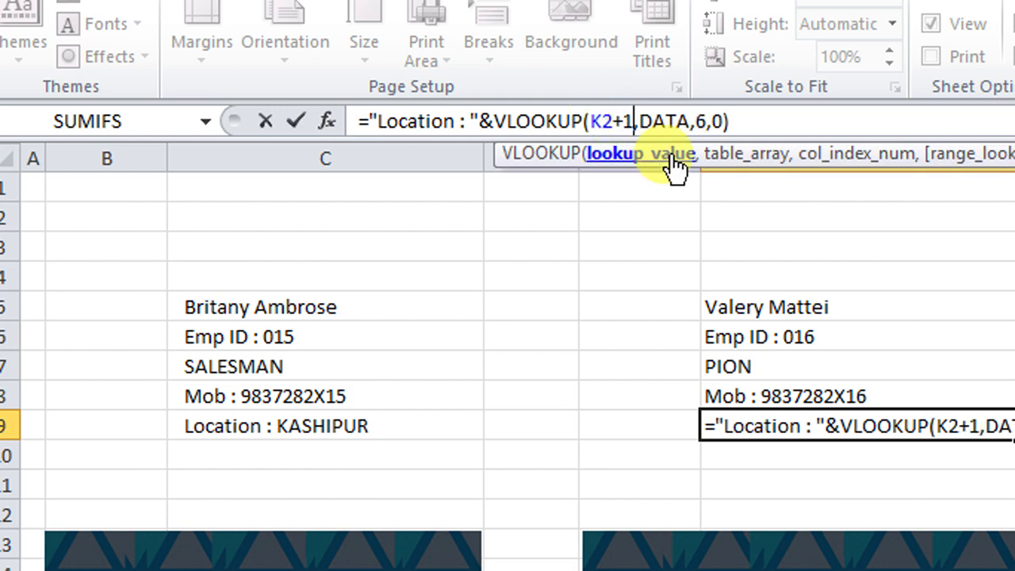
pyautogui.press('Return')
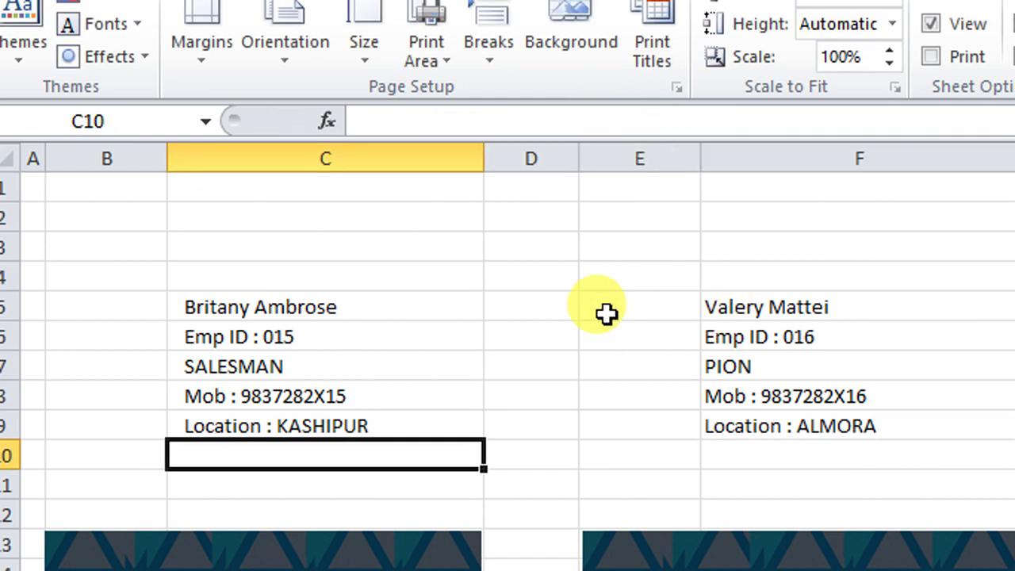
# Set the card number in the yellow K cell to 1
pyautogui.click(861, 271)
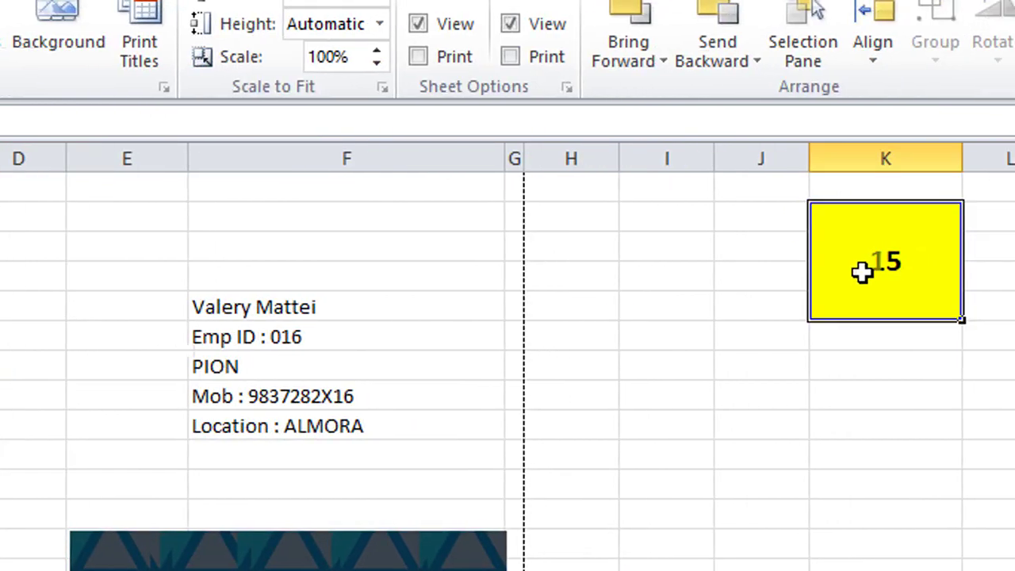
pyautogui.write('1')
pyautogui.press('Return')
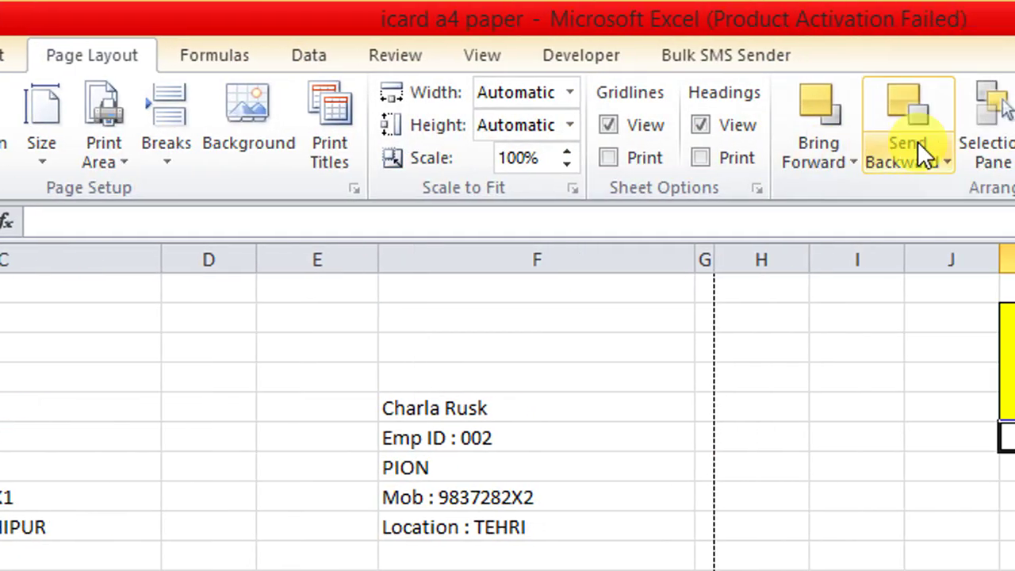
# Make Picture 1 and Picture 2 visible again in the Selection Pane
pyautogui.click(867, 131)
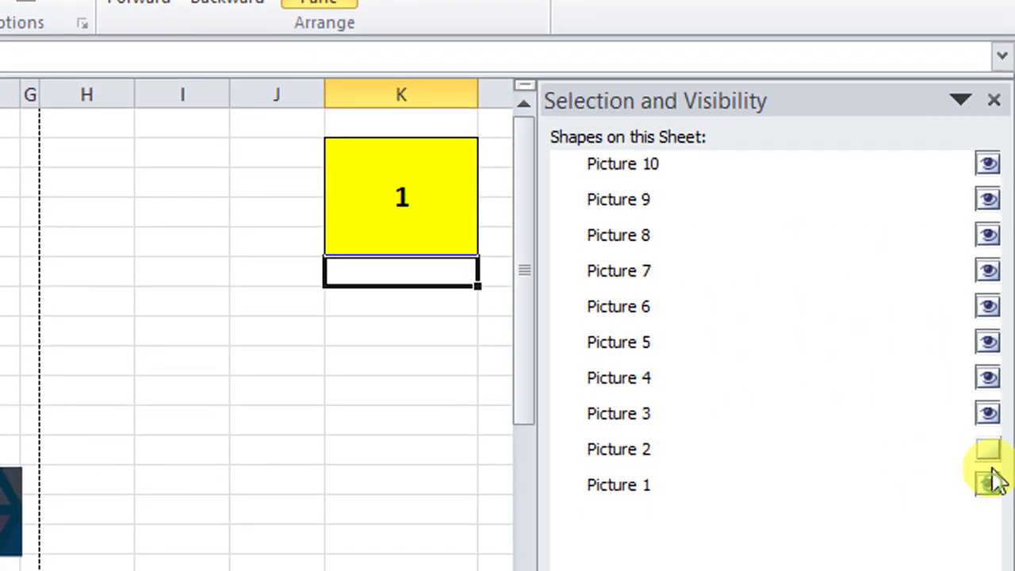
pyautogui.click(987, 493)
pyautogui.click(988, 457)
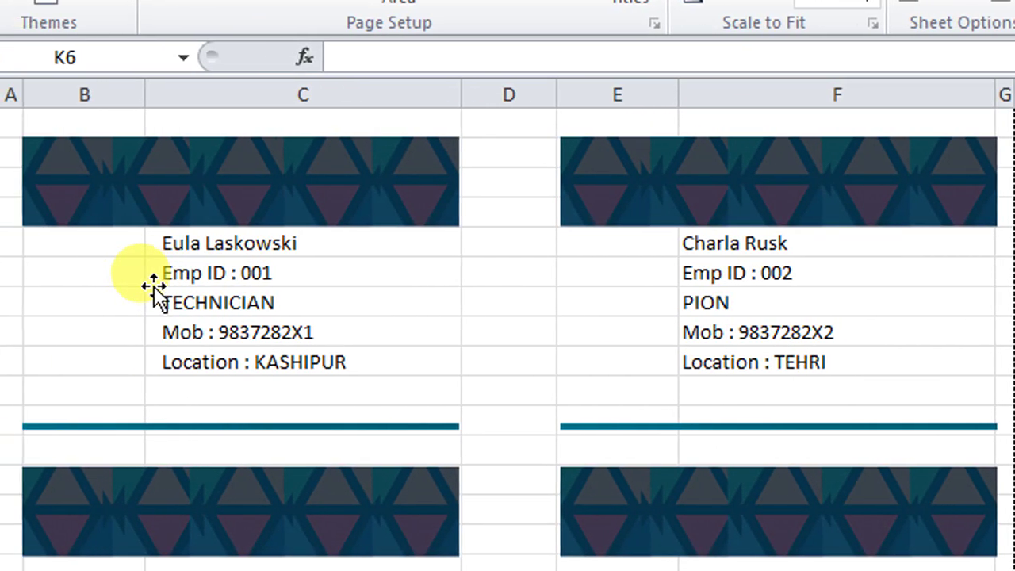
# Delete column I and narrow columns H and I to about 5.43 and 5.29 width
pyautogui.click(861, 95)
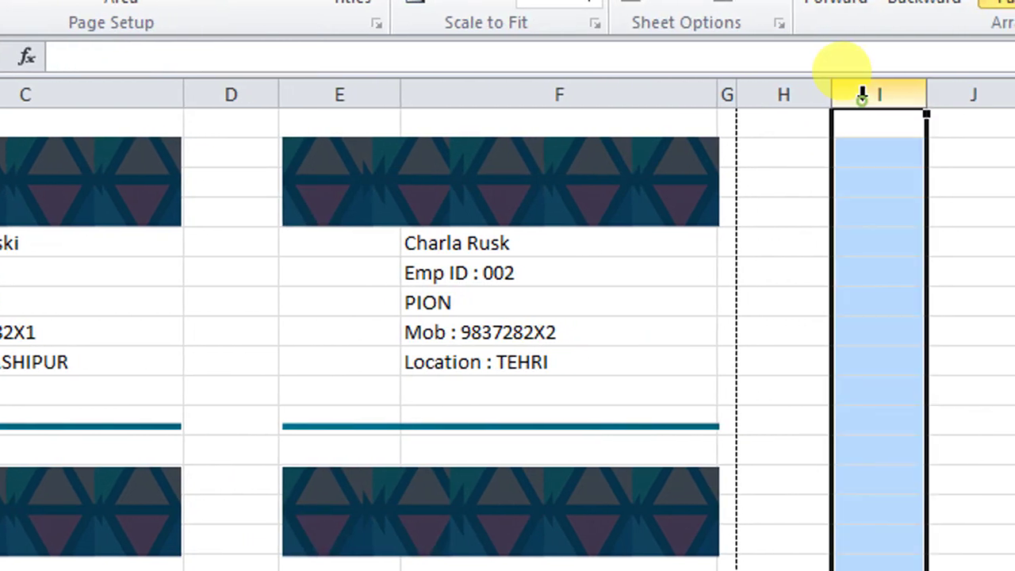
pyautogui.rightClick(861, 95)
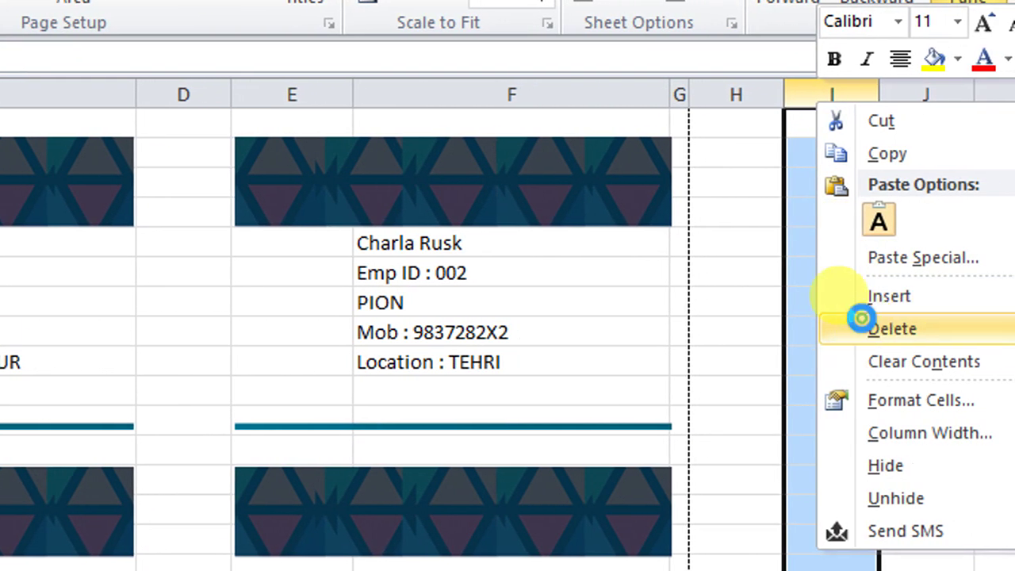
pyautogui.click(862, 318)
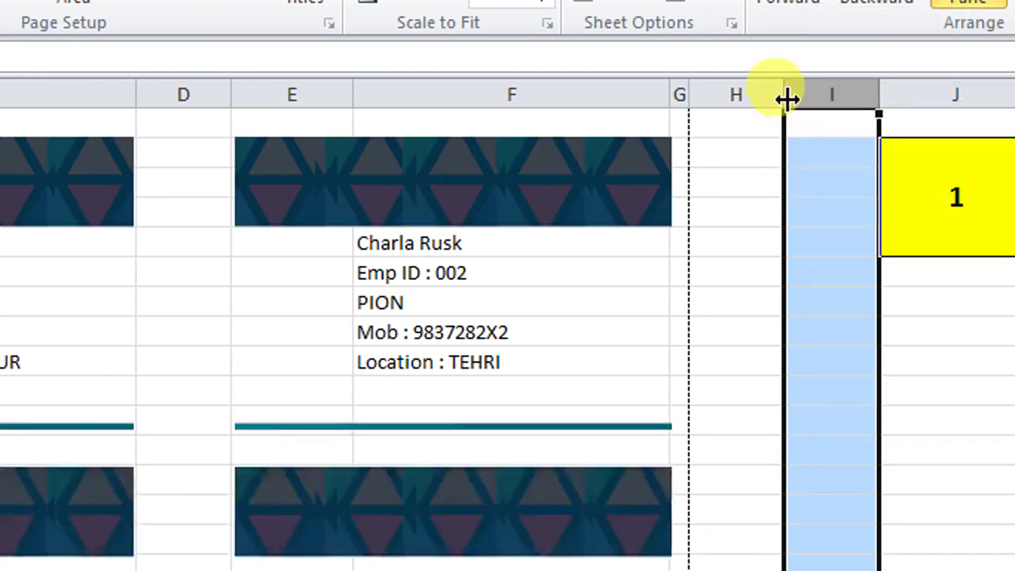
pyautogui.moveTo(786, 97); pyautogui.dragTo(747, 96)
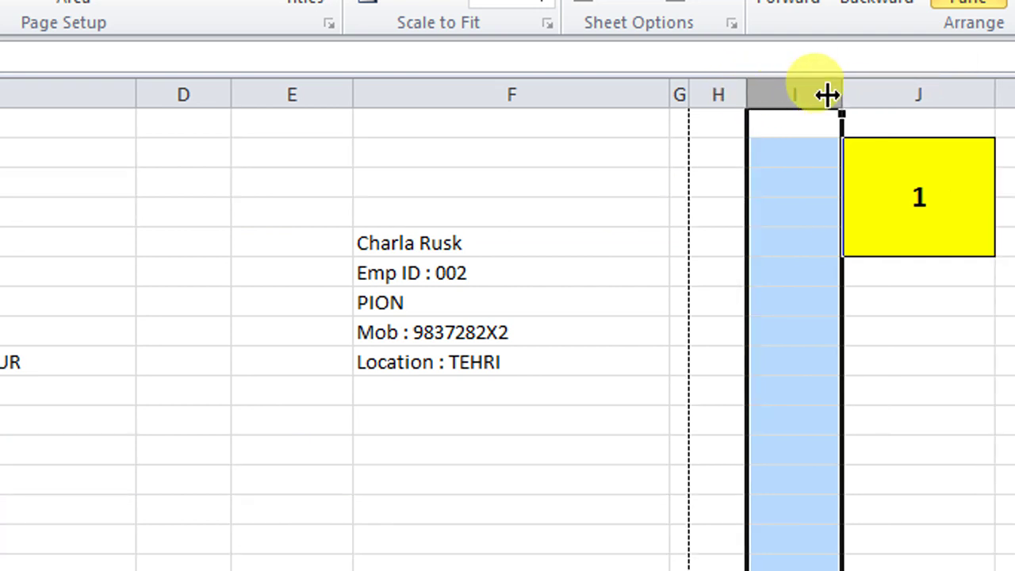
pyautogui.moveTo(827, 95); pyautogui.dragTo(808, 95)
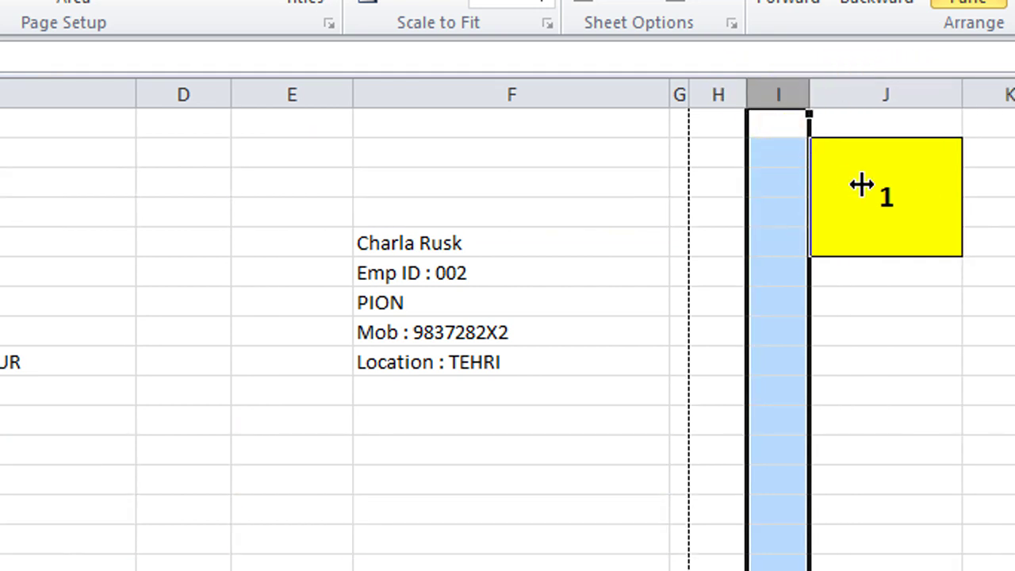
pyautogui.click(862, 185)
pyautogui.click(758, 301)
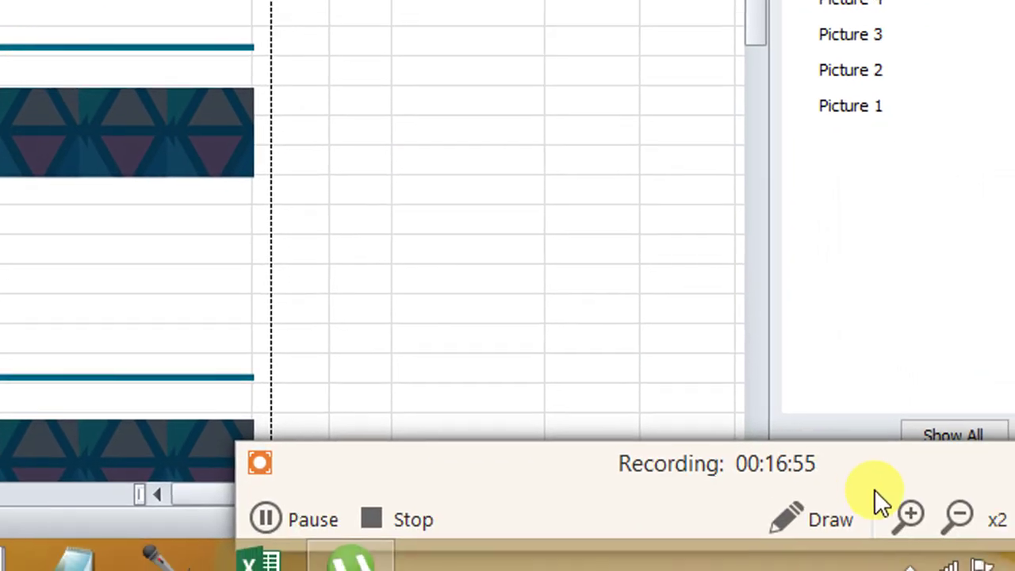
pyautogui.click(957, 515)
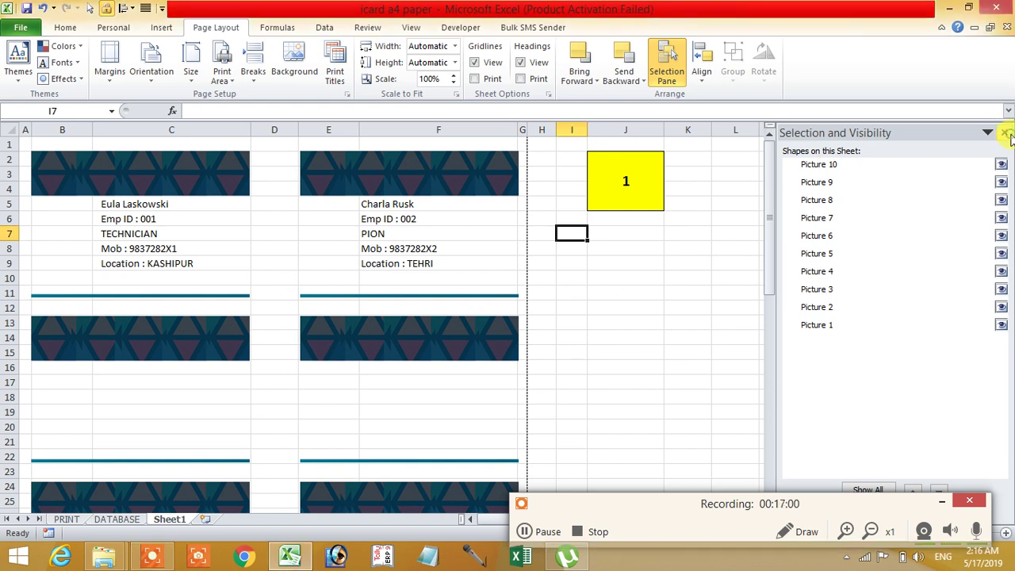
# Select Picture 1 through Picture 10 together in the Selection pane
pyautogui.click(309, 167)
pyautogui.click(175, 179)
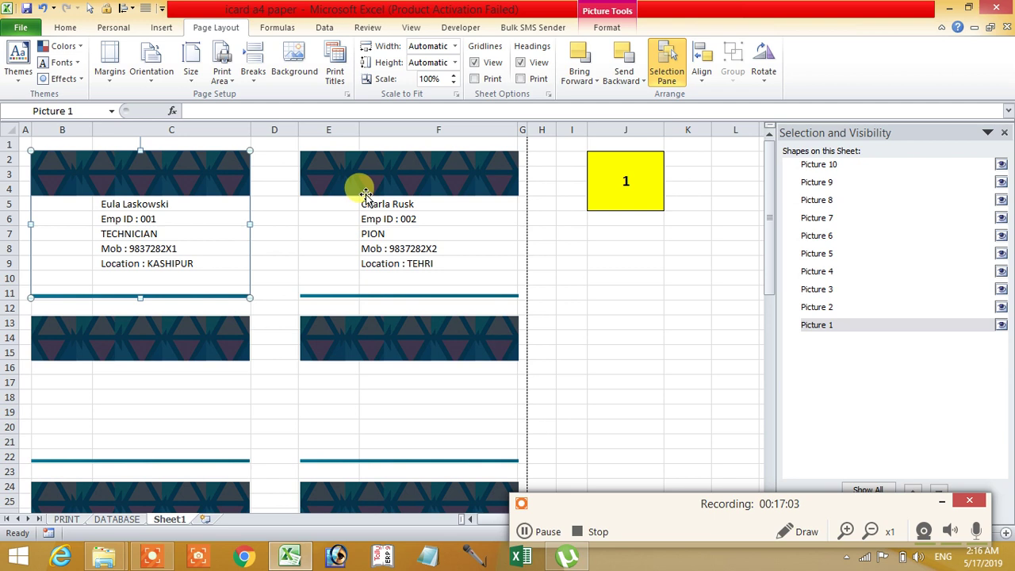
pyautogui.click(842, 311)
pyautogui.click(831, 331)
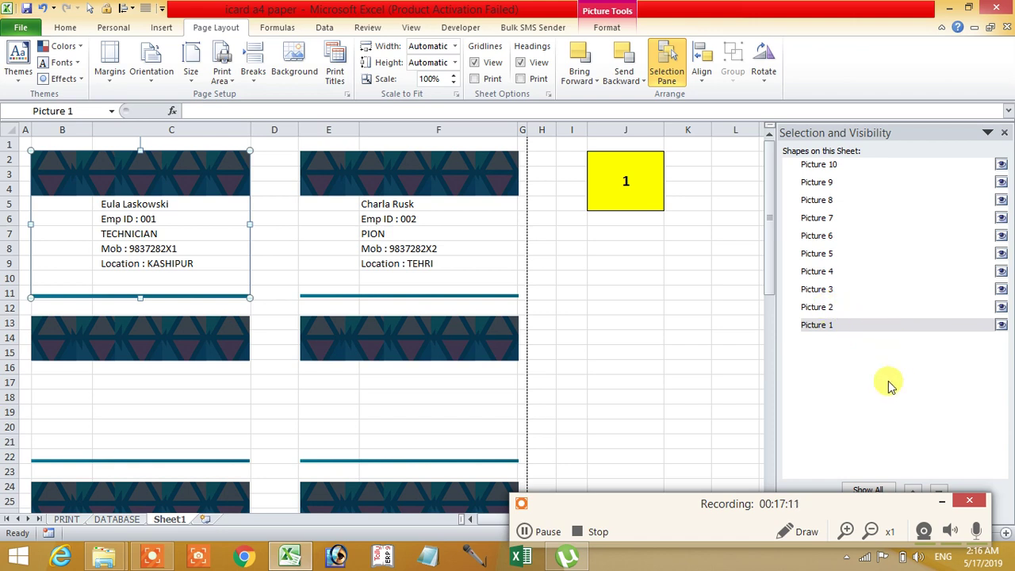
pyautogui.keyDown('ctrl'); pyautogui.click(824, 307); pyautogui.keyUp('ctrl')
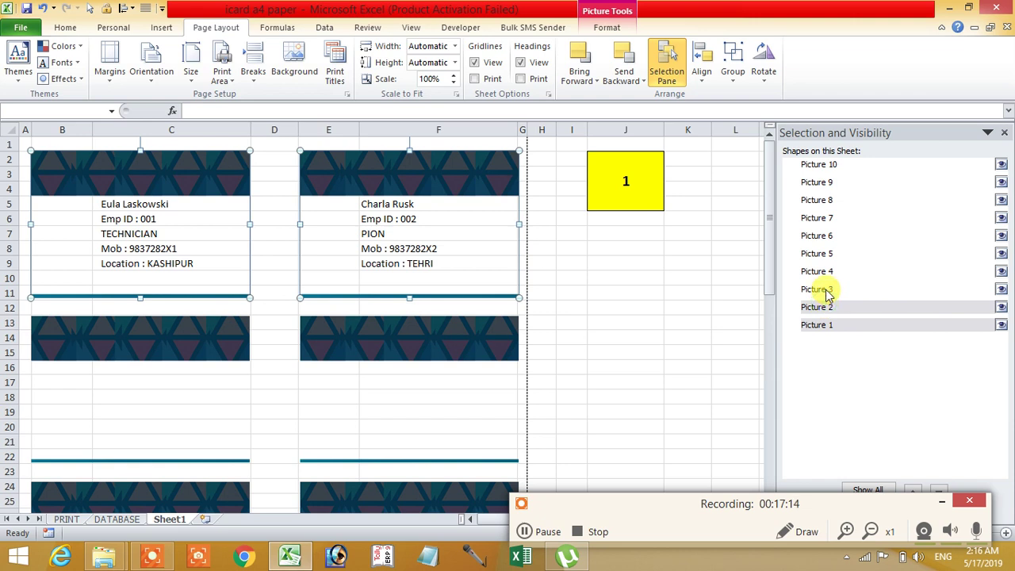
pyautogui.keyDown('ctrl'); pyautogui.click(824, 290); pyautogui.keyUp('ctrl')
pyautogui.keyDown('ctrl'); pyautogui.click(825, 271); pyautogui.keyUp('ctrl')
pyautogui.keyDown('ctrl'); pyautogui.click(830, 253); pyautogui.keyUp('ctrl')
pyautogui.keyDown('ctrl'); pyautogui.click(828, 236); pyautogui.keyUp('ctrl')
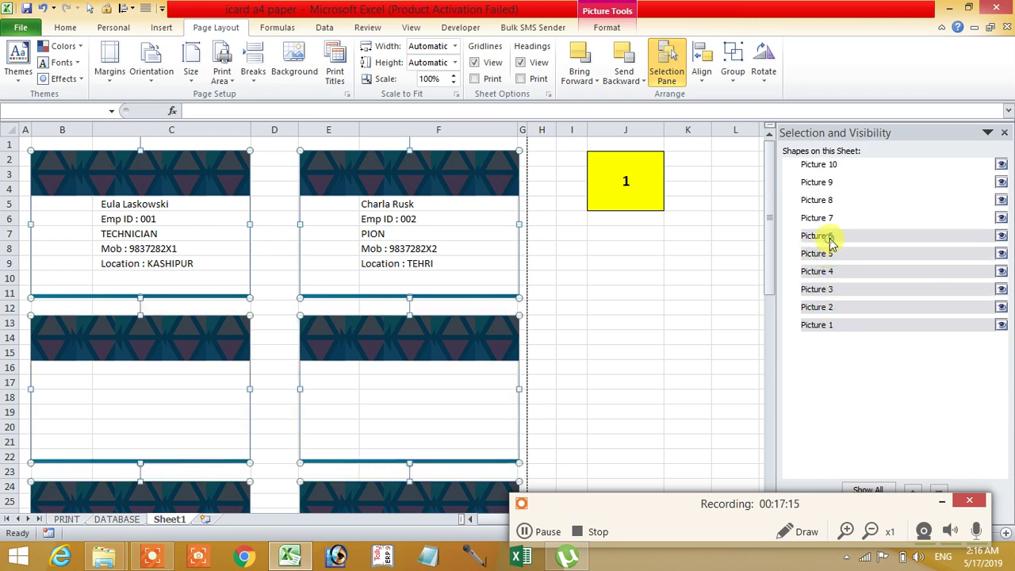
pyautogui.keyDown('ctrl'); pyautogui.click(828, 218); pyautogui.keyUp('ctrl')
pyautogui.keyDown('ctrl'); pyautogui.click(829, 200); pyautogui.keyUp('ctrl')
pyautogui.keyDown('ctrl'); pyautogui.click(830, 183); pyautogui.keyUp('ctrl')
pyautogui.keyDown('ctrl'); pyautogui.click(829, 164); pyautogui.keyUp('ctrl')
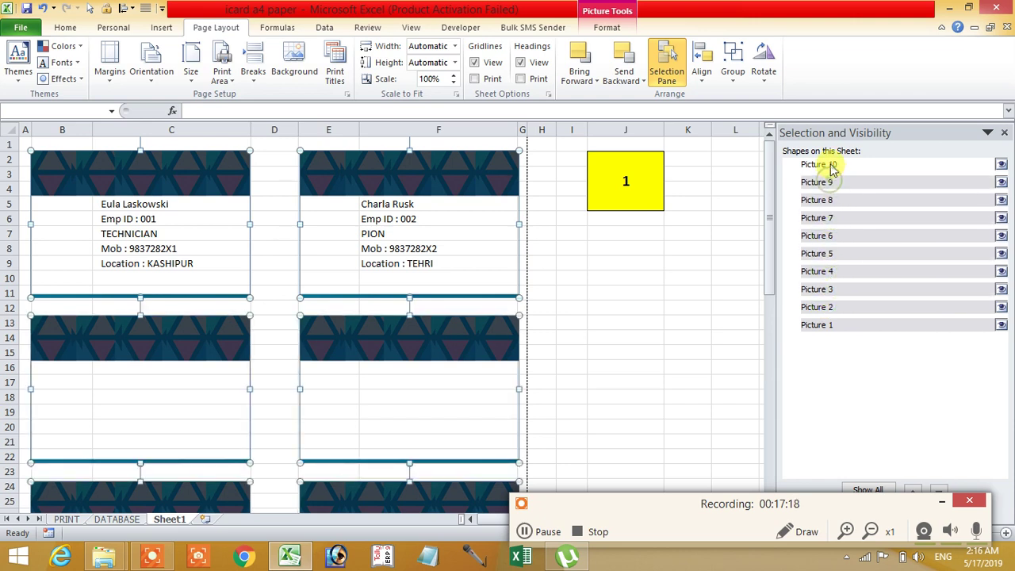
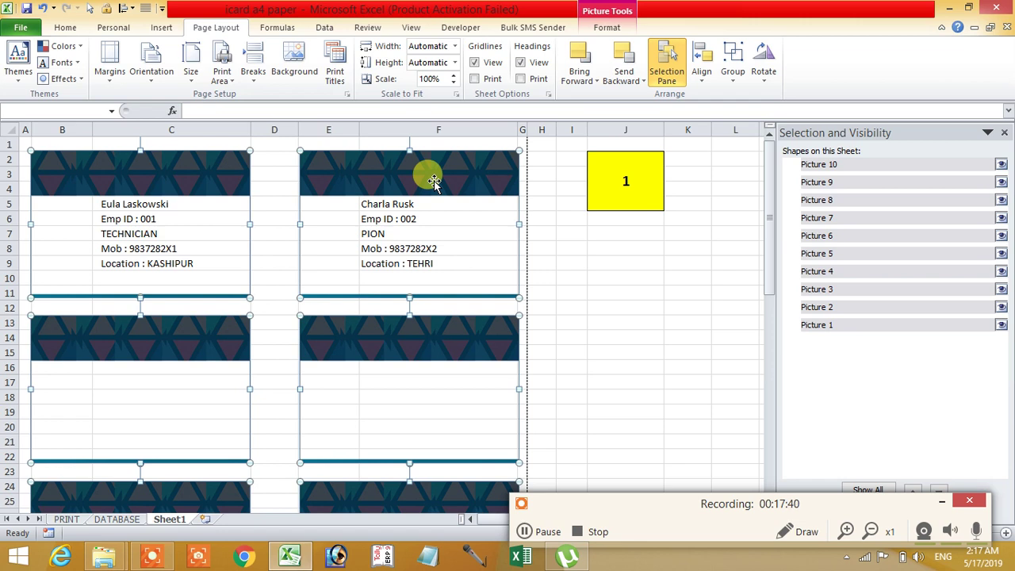
# Group all the card pictures from Page Layout and deselect the group
pyautogui.click(734, 84)
pyautogui.click(745, 102)
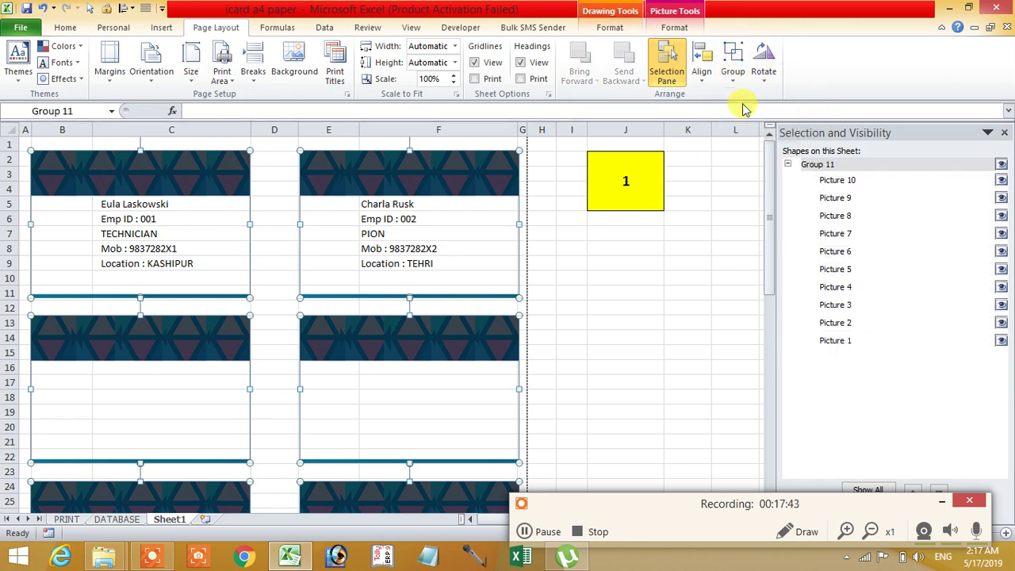
pyautogui.click(660, 335)
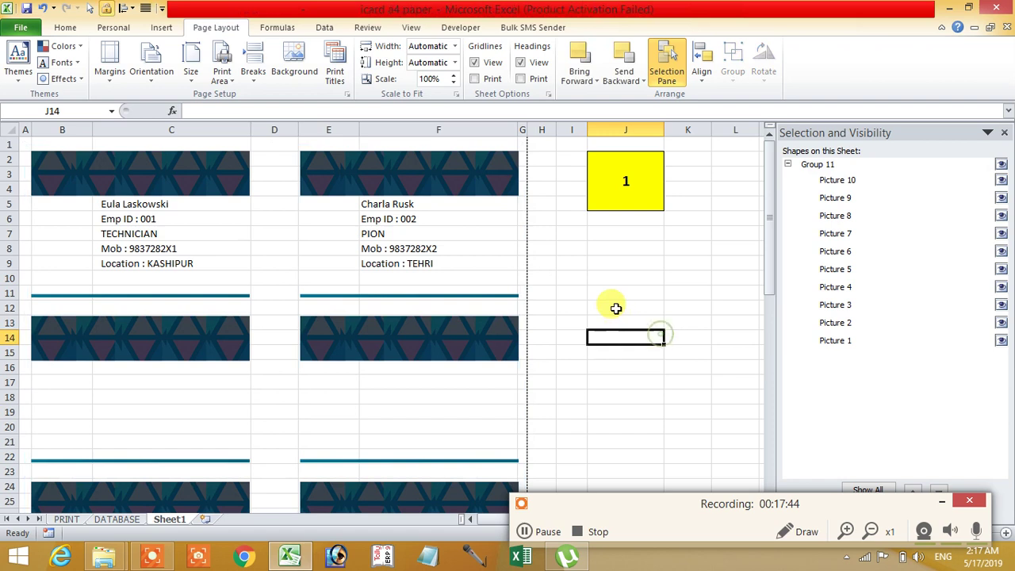
# Draw a rectangle button below the yellow box
pyautogui.click(160, 27)
pyautogui.click(160, 64)
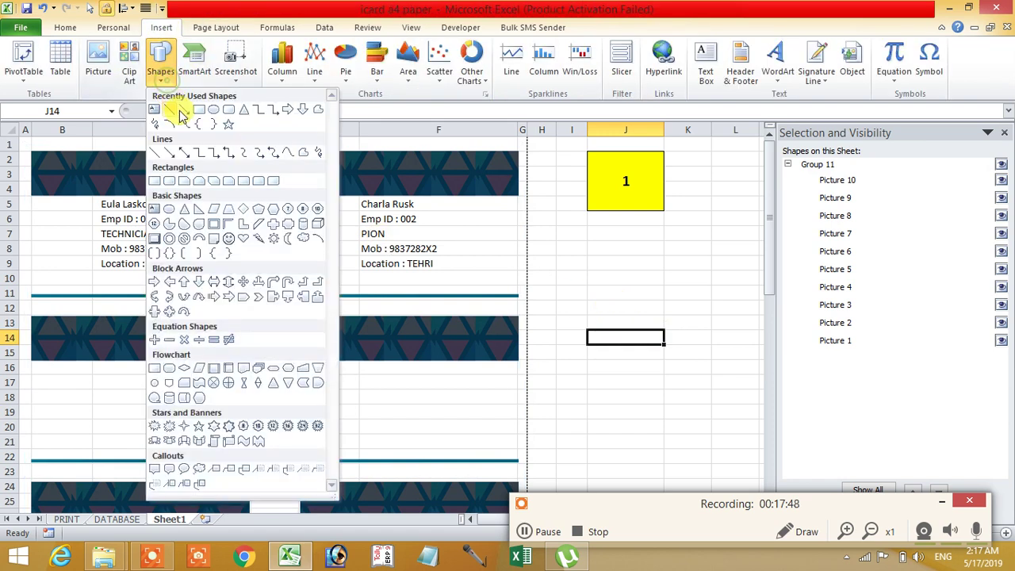
pyautogui.click(199, 109)
pyautogui.moveTo(570, 216); pyautogui.dragTo(682, 248)
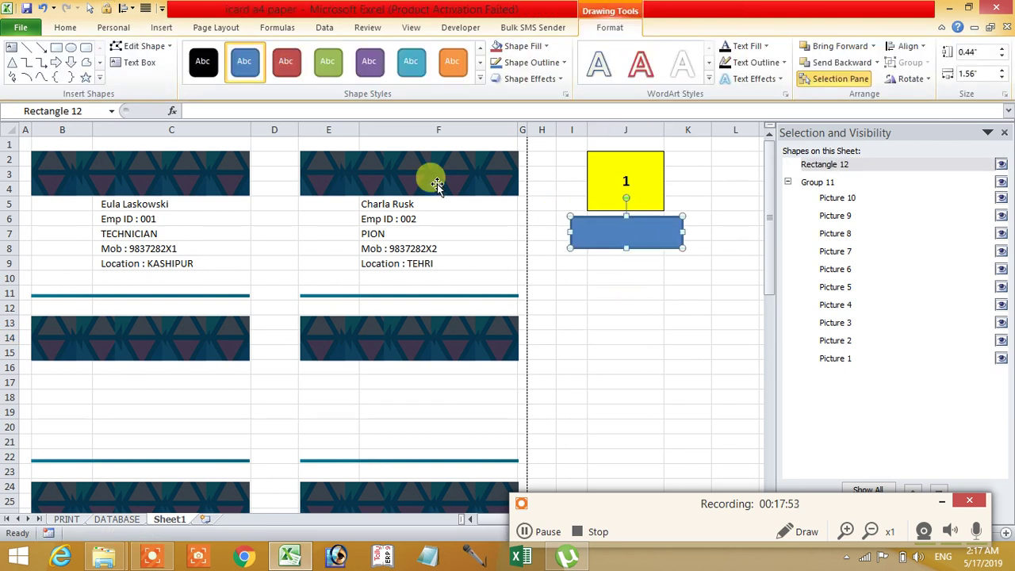
# Label the button 'Show Photo' in bold 14-point text, centred horizontally and vertically
pyautogui.click(70, 28)
pyautogui.click(246, 53)
pyautogui.click(125, 73)
pyautogui.click(296, 73)
pyautogui.click(299, 53)
pyautogui.click(615, 237)
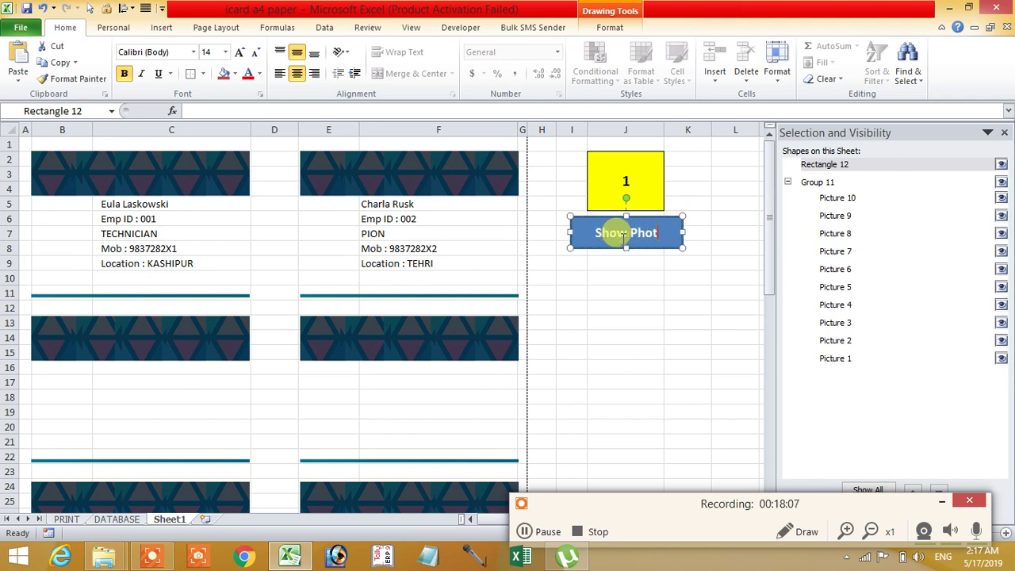
pyautogui.click(633, 293)
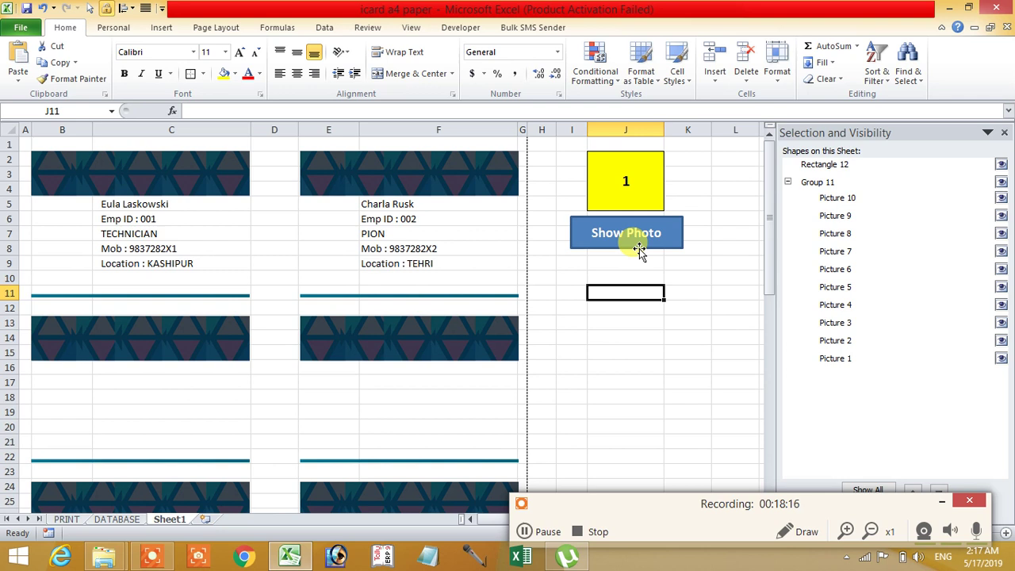
# Hide the right card's header picture and indent its details F5:F9 two levels
pyautogui.click(1001, 341)
pyautogui.moveTo(397, 204); pyautogui.dragTo(413, 264)
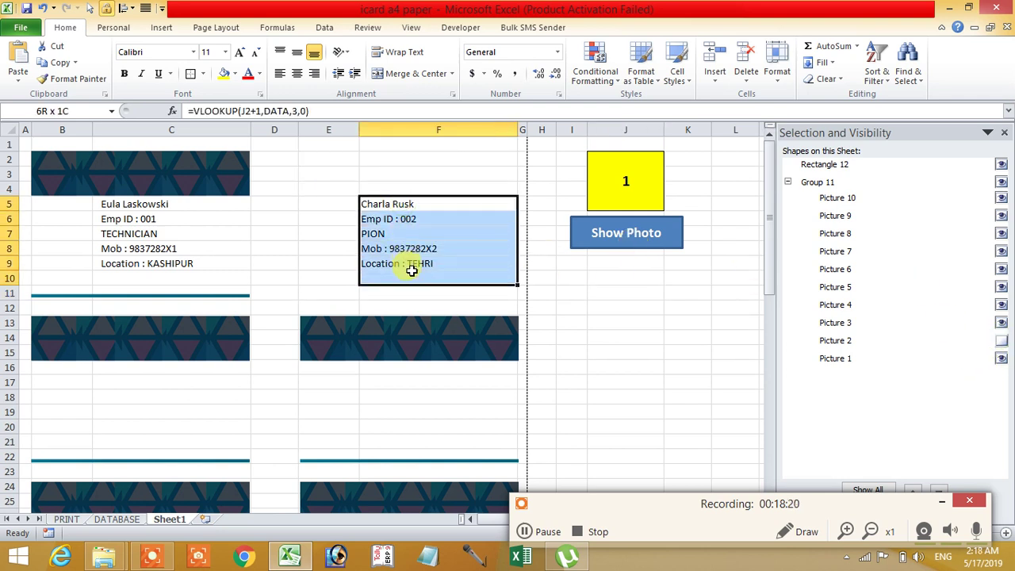
pyautogui.click(354, 73)
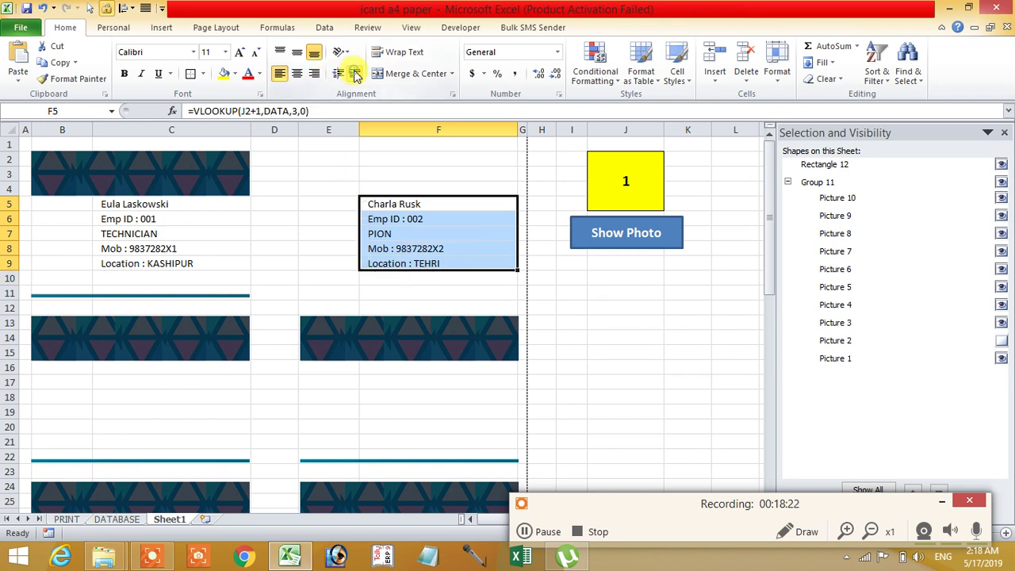
pyautogui.click(355, 73)
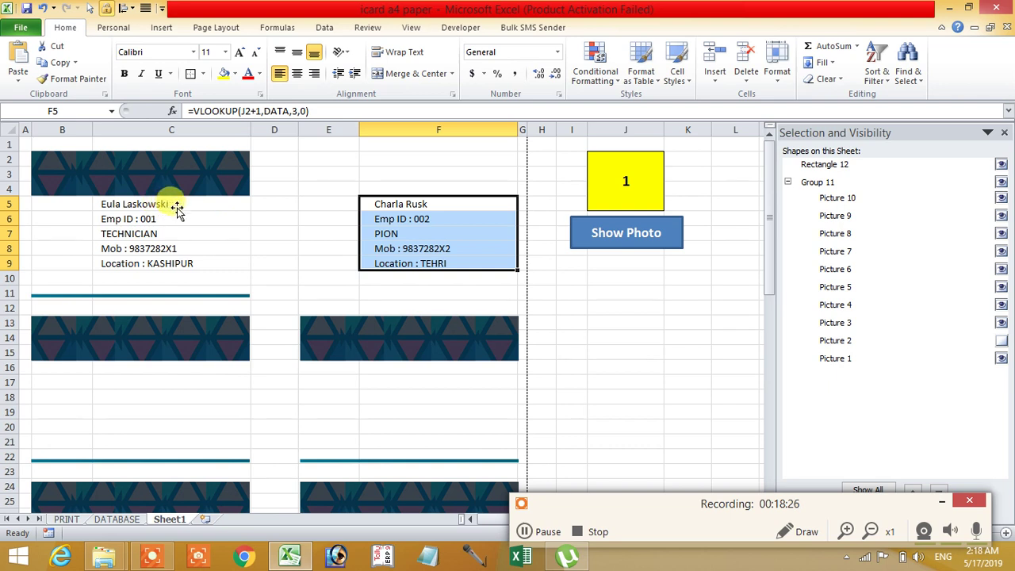
pyautogui.click(1000, 341)
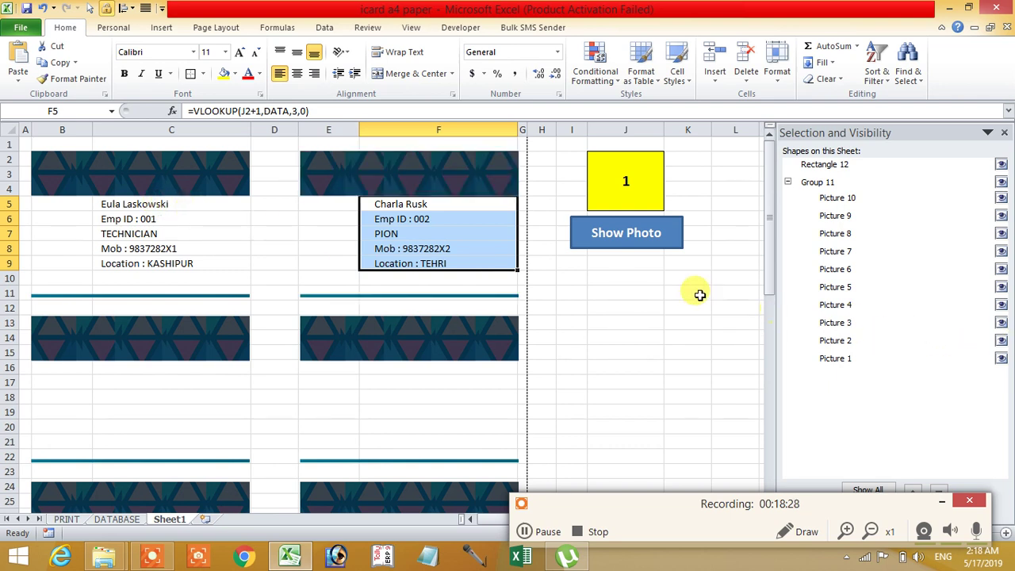
# Toggle the card header pictures while checking cells C5, B5 and E5 beside the cards
pyautogui.click(1000, 359)
pyautogui.click(677, 339)
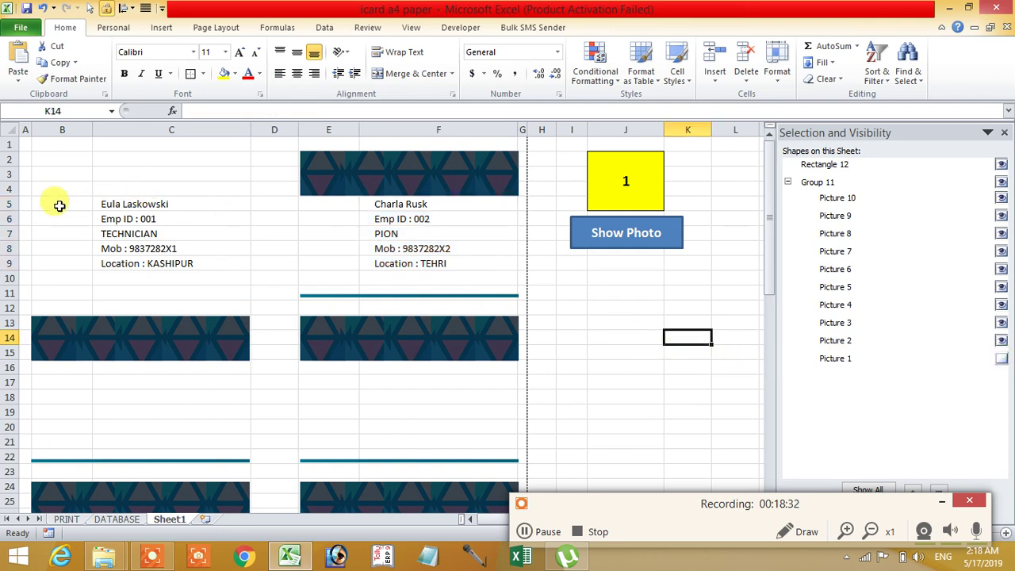
pyautogui.click(103, 204)
pyautogui.click(55, 206)
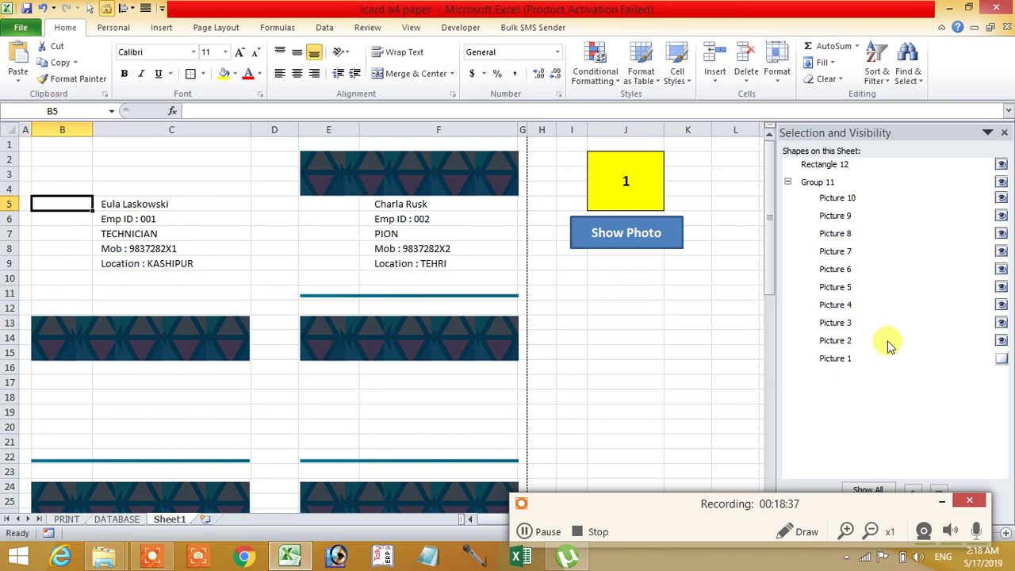
pyautogui.click(1001, 357)
pyautogui.click(1001, 340)
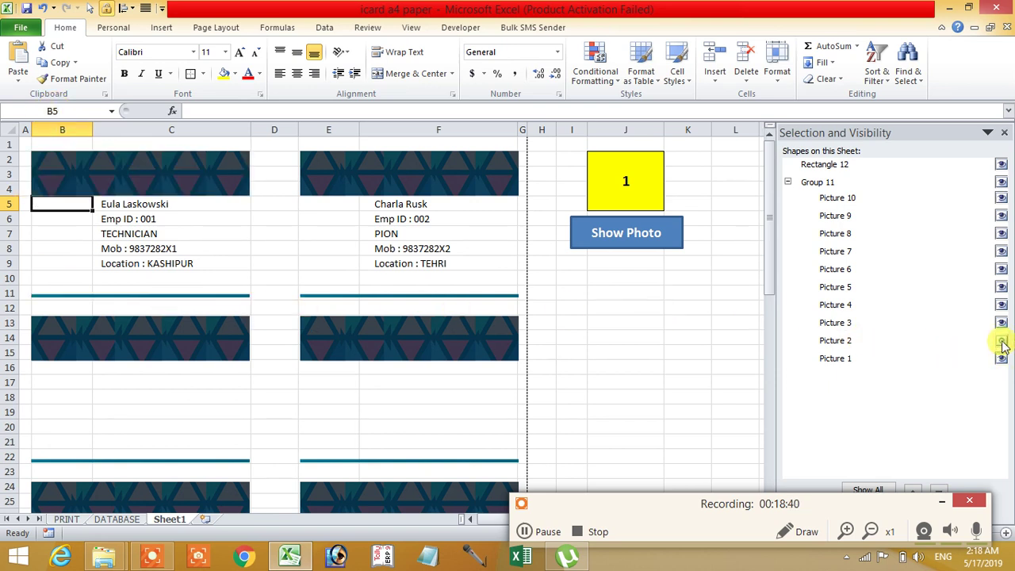
pyautogui.click(309, 205)
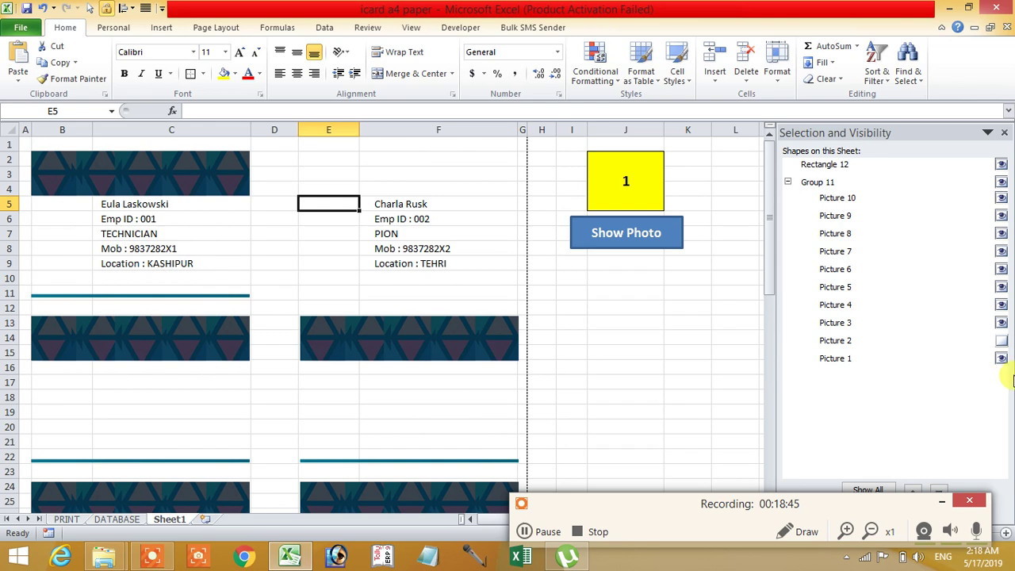
pyautogui.click(1001, 357)
# Indent the left card's details C5:C9, then show both header pictures again
pyautogui.moveTo(183, 204); pyautogui.dragTo(195, 261)
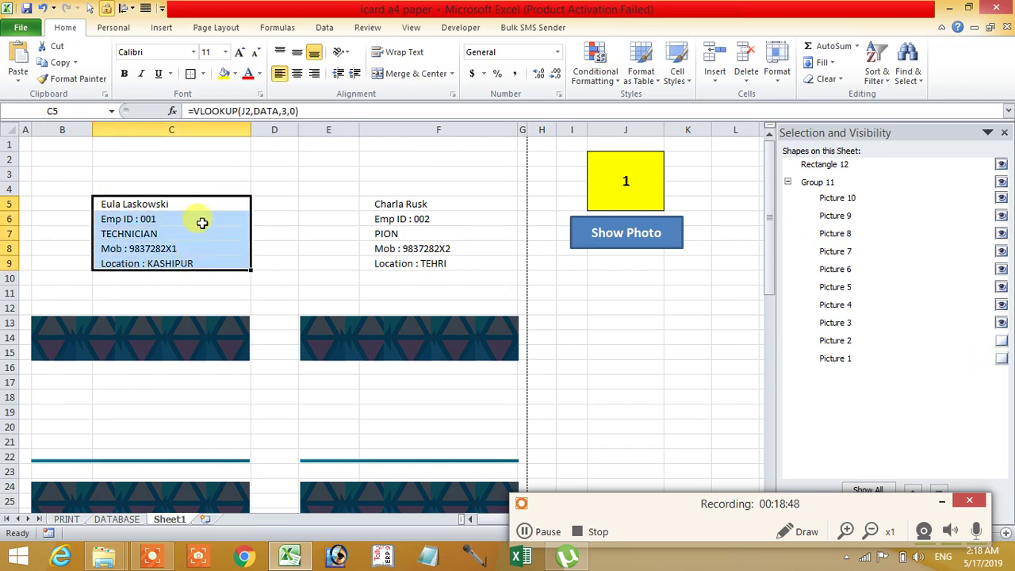
pyautogui.click(358, 75)
pyautogui.click(593, 309)
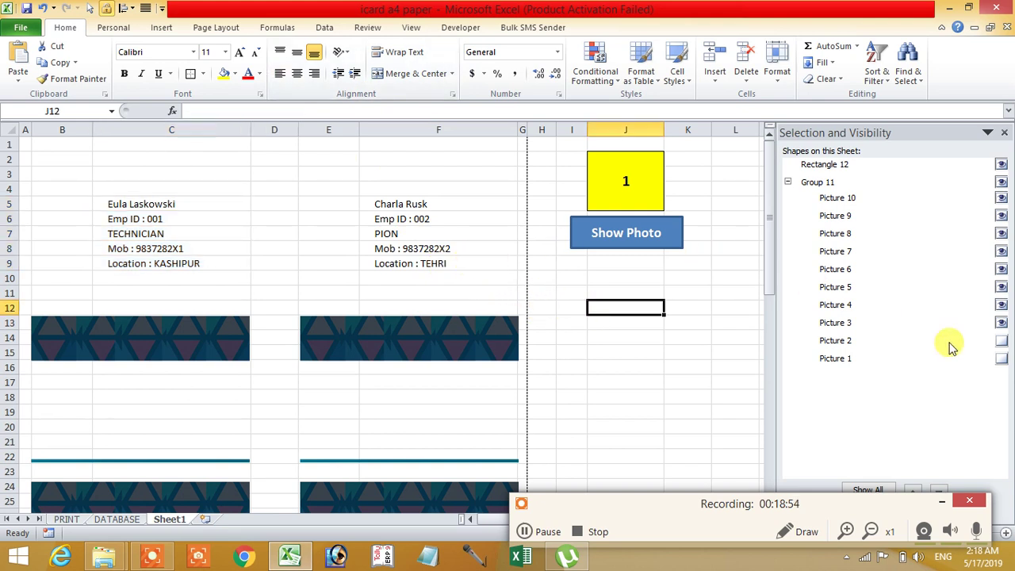
pyautogui.click(1001, 358)
pyautogui.click(1001, 341)
pyautogui.click(700, 290)
pyautogui.click(475, 181)
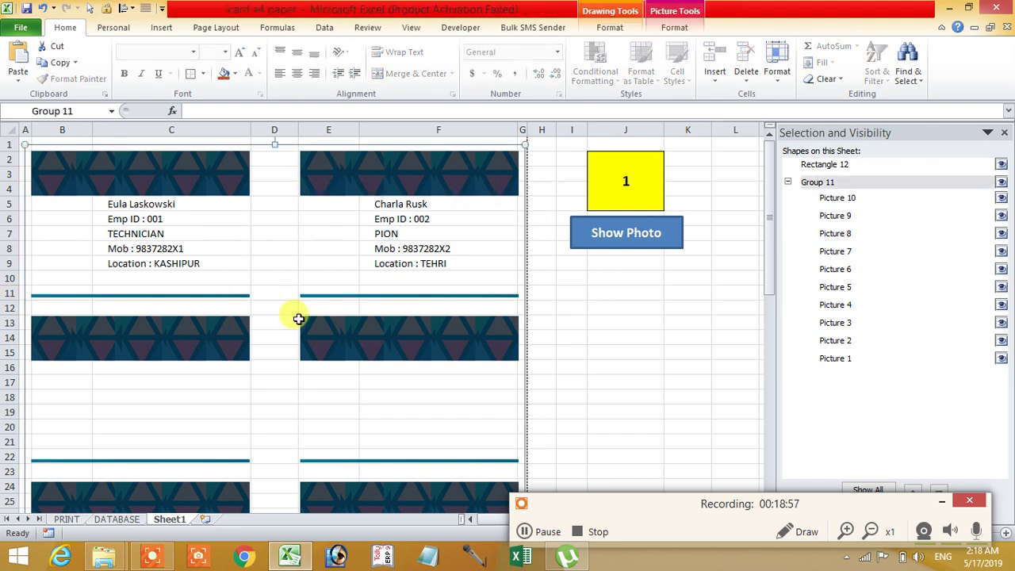
# Assign a new macro to the Show Photo shape, creating the Rectangle12_Click procedure
pyautogui.rightClick(630, 250)
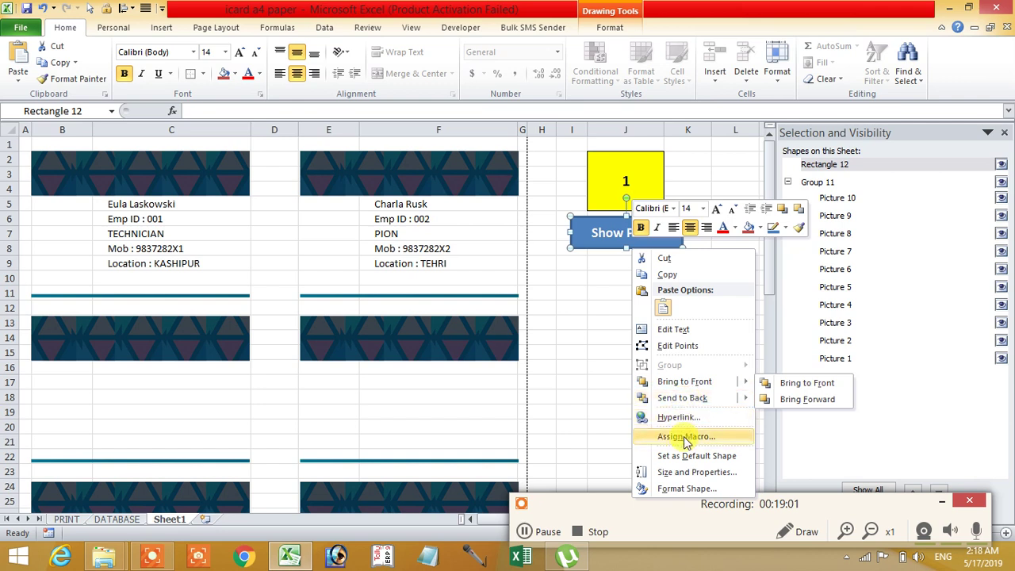
pyautogui.click(686, 436)
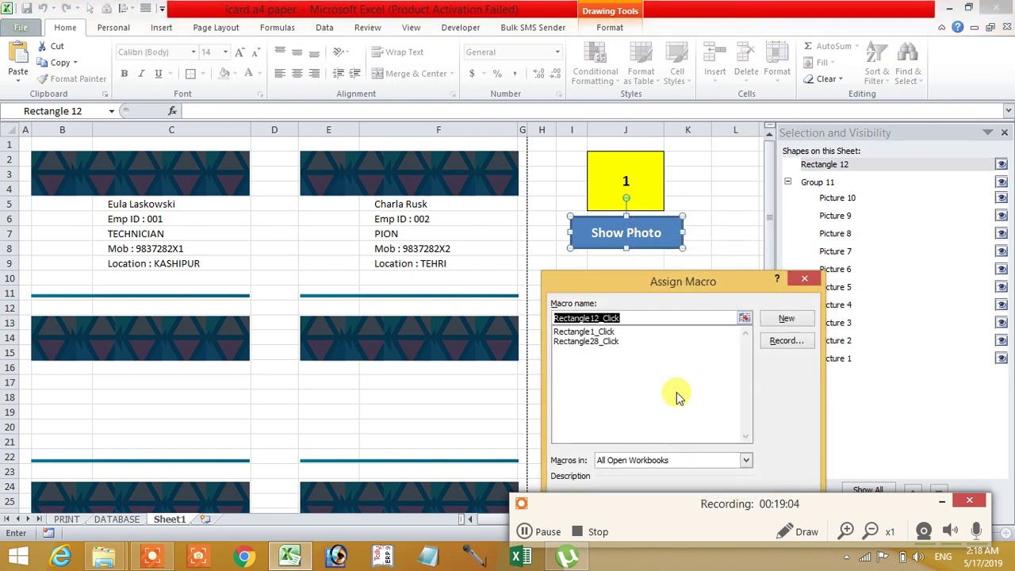
pyautogui.moveTo(658, 277)
pyautogui.mouseDown()
pyautogui.moveTo(394, 150)
pyautogui.moveTo(350, 109)
pyautogui.mouseUp()
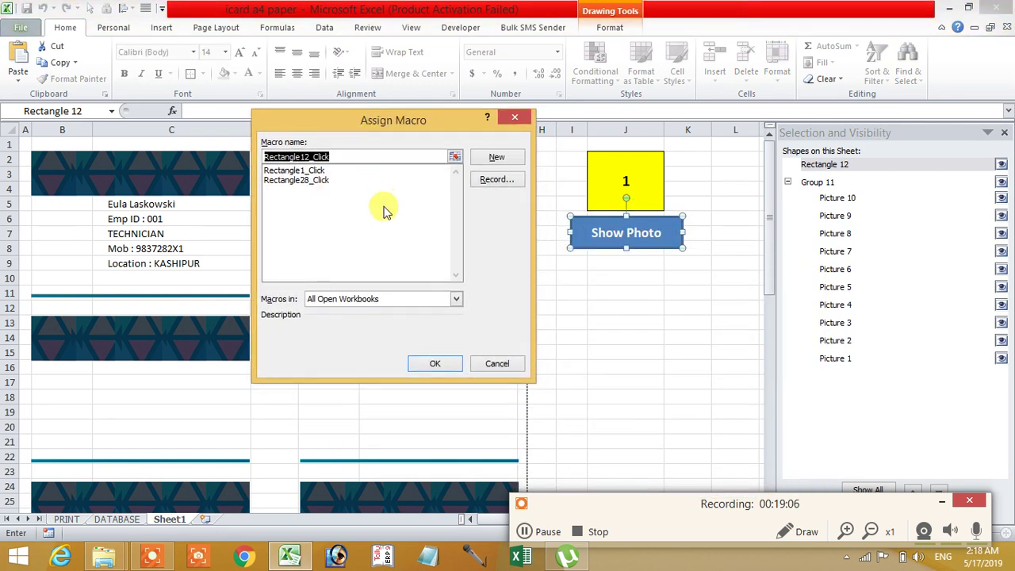
pyautogui.click(496, 157)
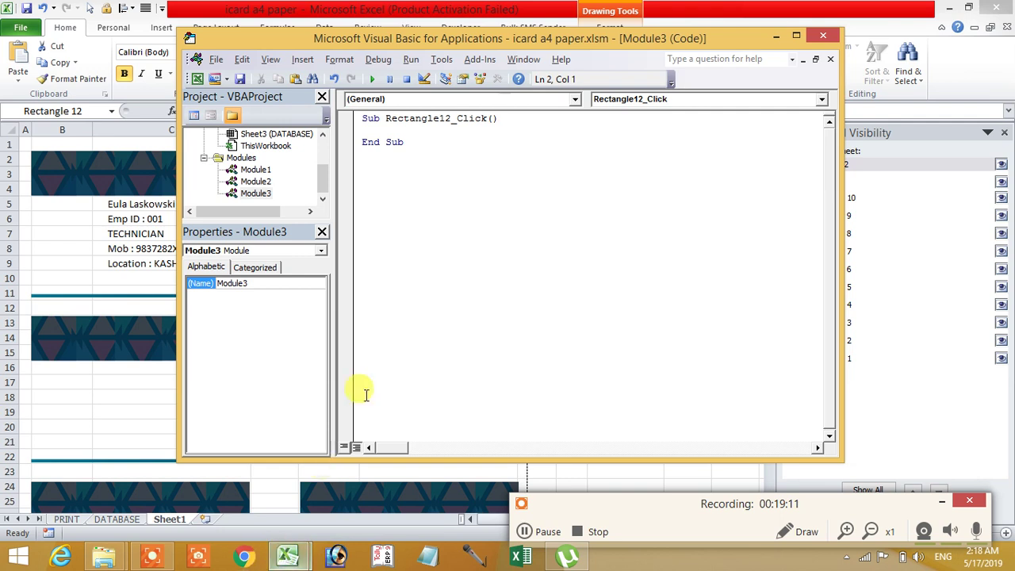
# Select the VBA CODING file in the ID CARD SOFTWARE folder
pyautogui.moveTo(131, 546)
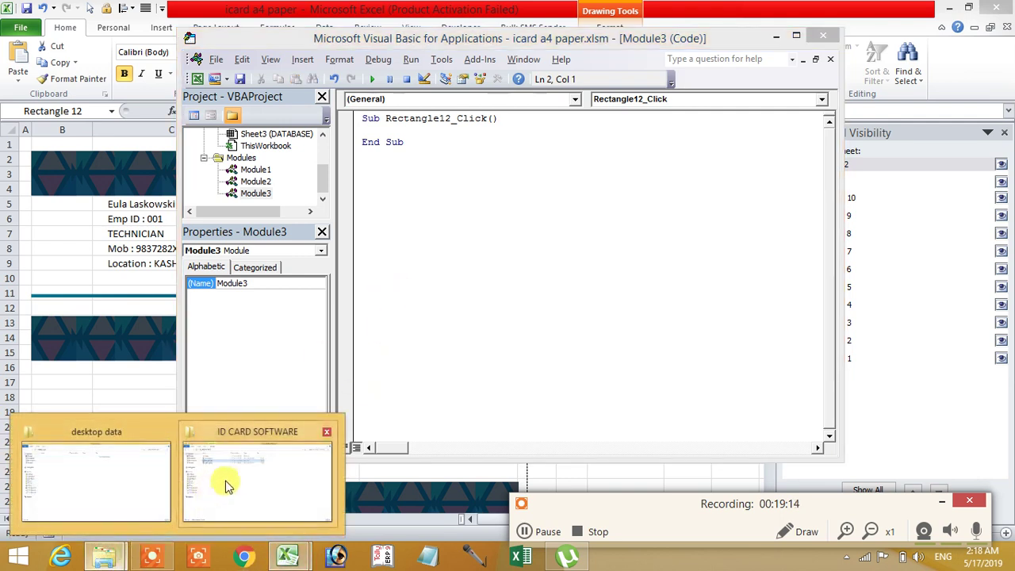
pyautogui.click(206, 485)
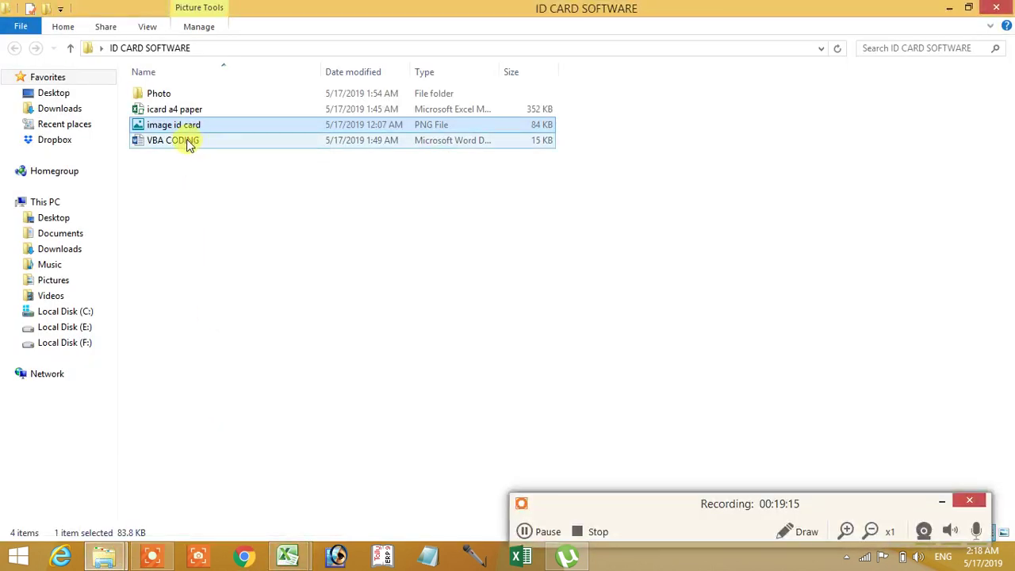
pyautogui.click(187, 142)
# Start a new blank Word document from the Run prompt and move its window aside
pyautogui.moveTo(306, 545)
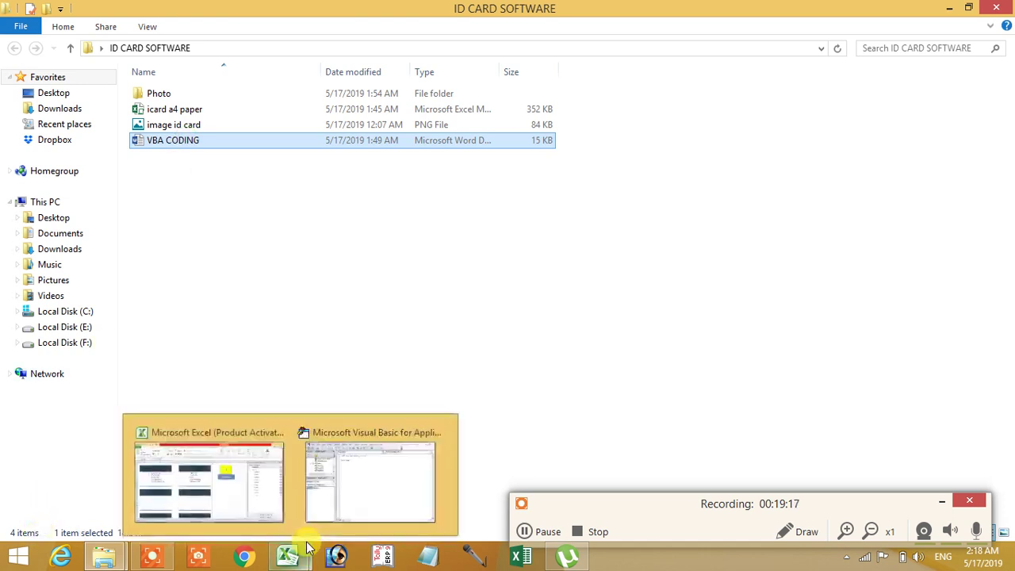
pyautogui.press('super+r')
pyautogui.write('excel')
pyautogui.press('Return')
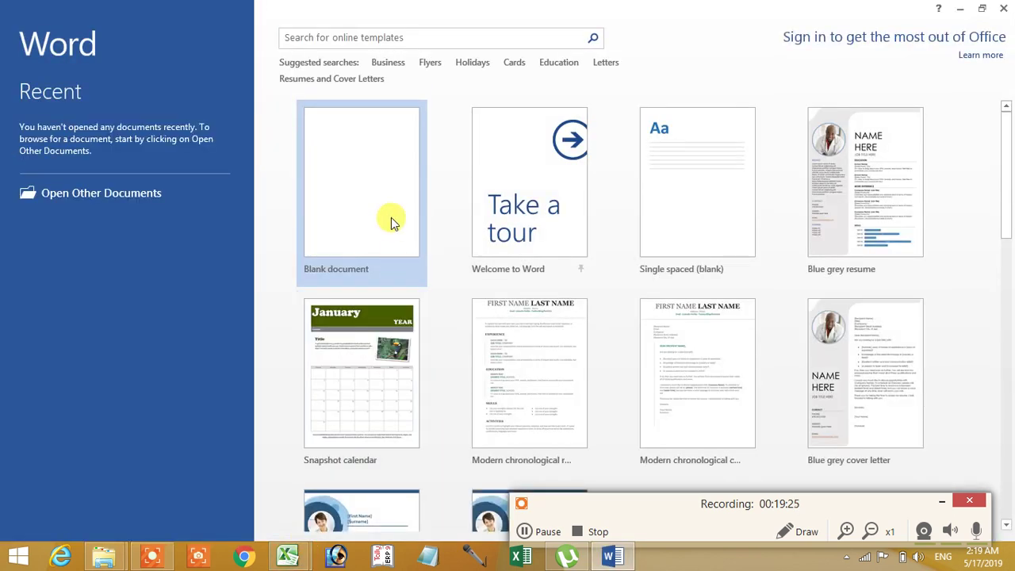
pyautogui.click(391, 221)
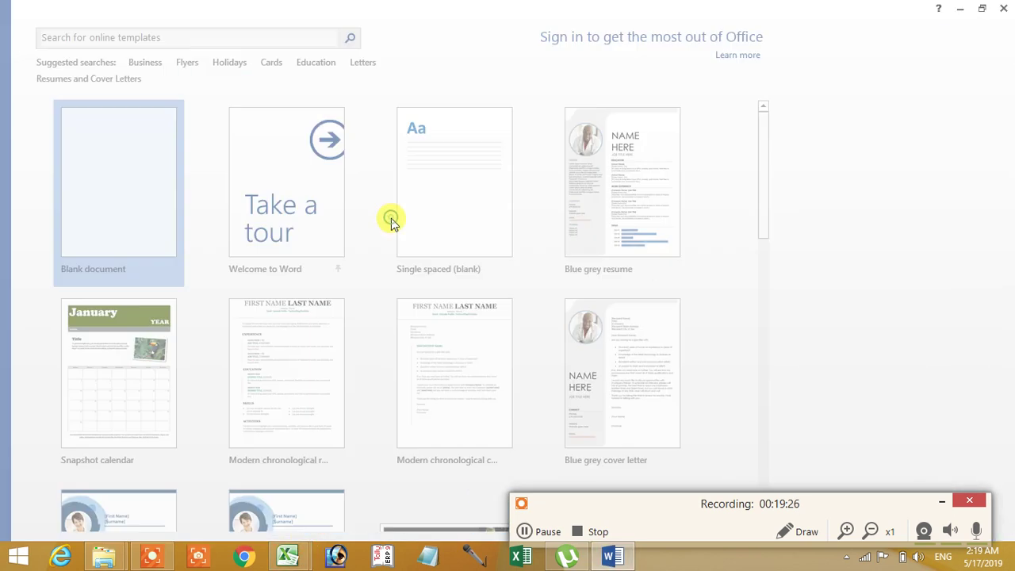
pyautogui.click(982, 8)
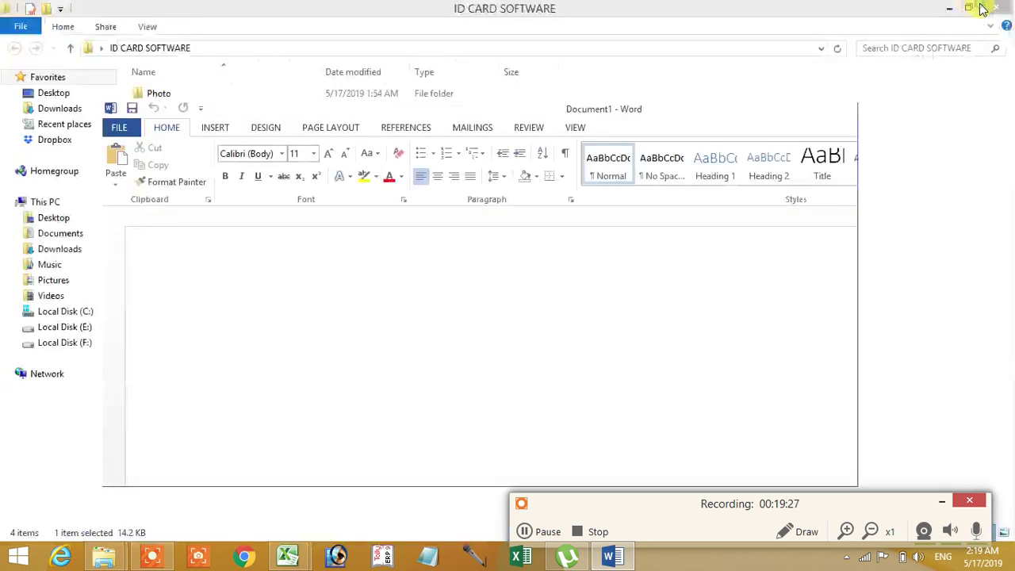
pyautogui.moveTo(588, 111); pyautogui.dragTo(807, 121)
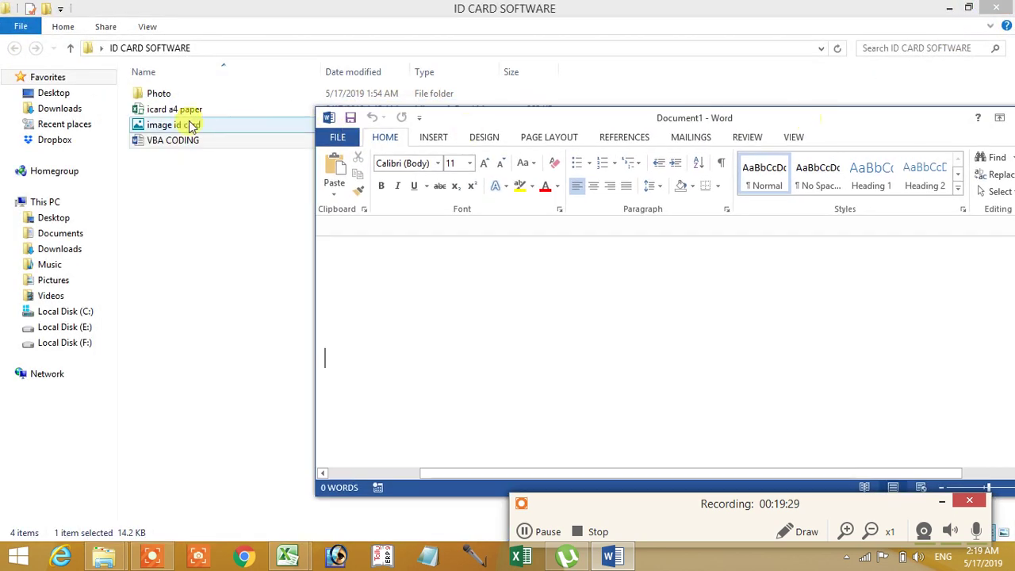
# Drop VBA CODING onto the Word page, then delete the embedded VBA CODING.docx object
pyautogui.moveTo(175, 141)
pyautogui.mouseDown()
pyautogui.moveTo(417, 317)
pyautogui.moveTo(384, 322)
pyautogui.mouseUp()
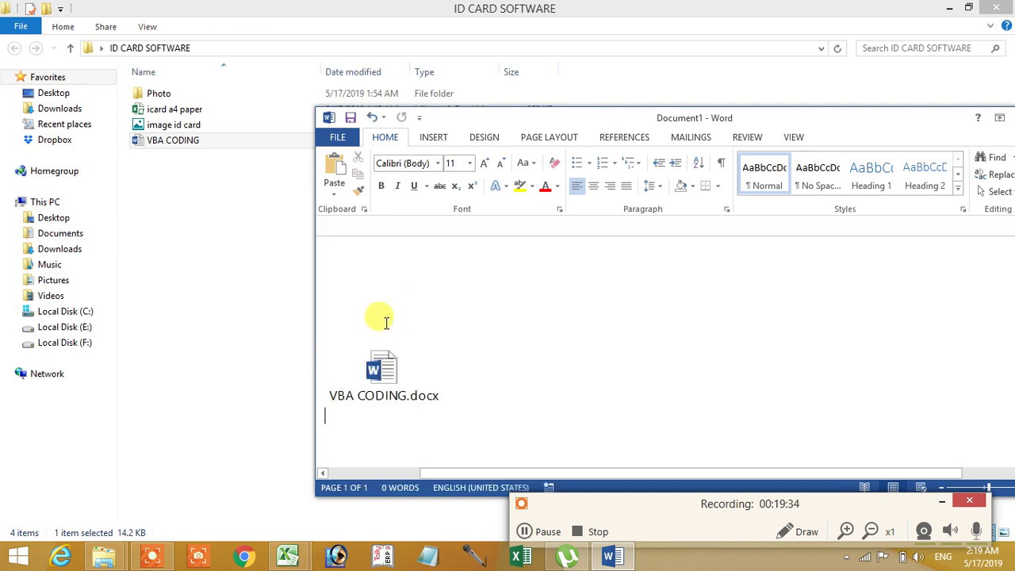
pyautogui.click(390, 379)
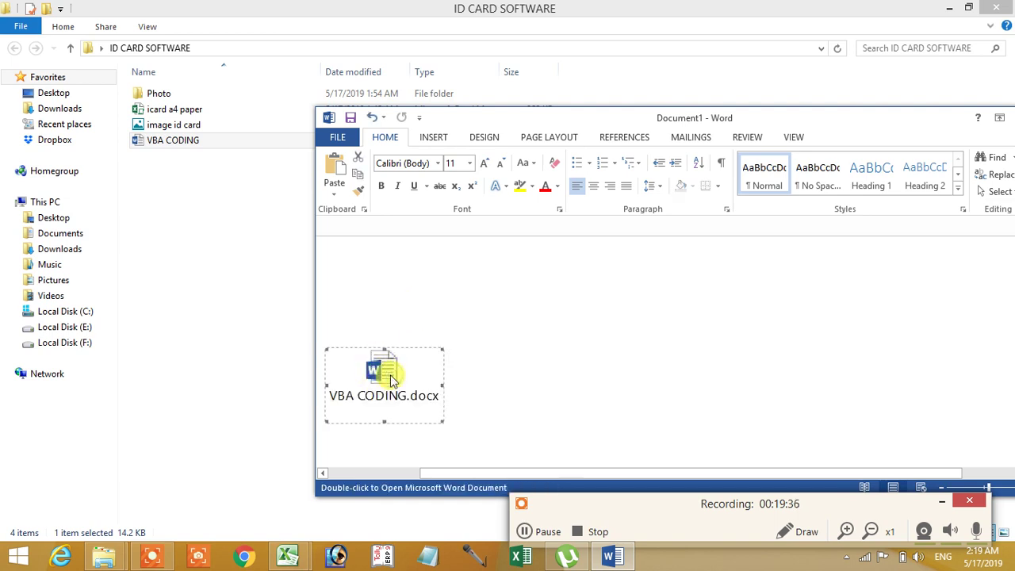
pyautogui.press('Delete')
# Select VBA CODING and close the blank Document1 without saving
pyautogui.click(190, 141)
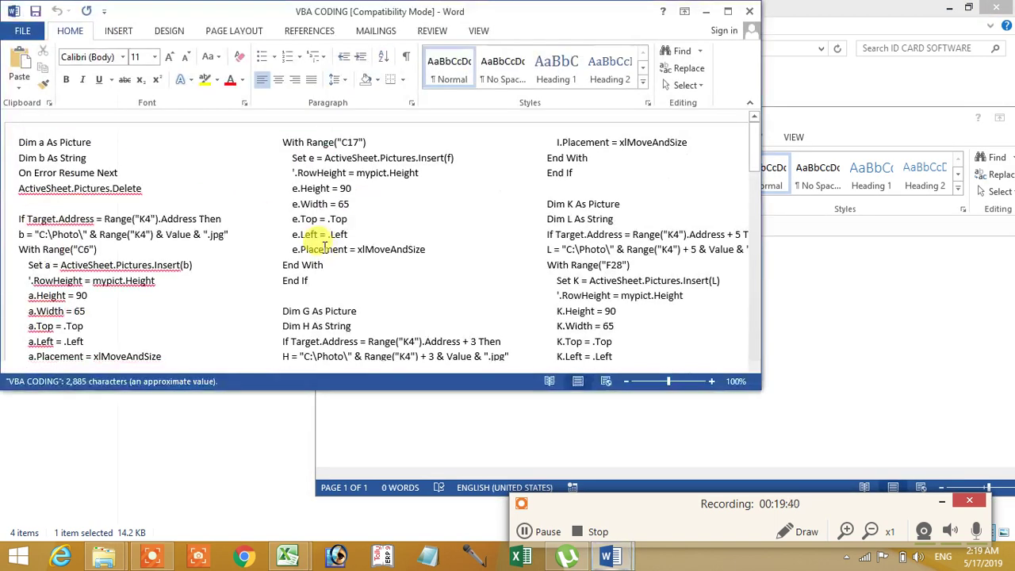
pyautogui.moveTo(929, 121); pyautogui.dragTo(740, 125)
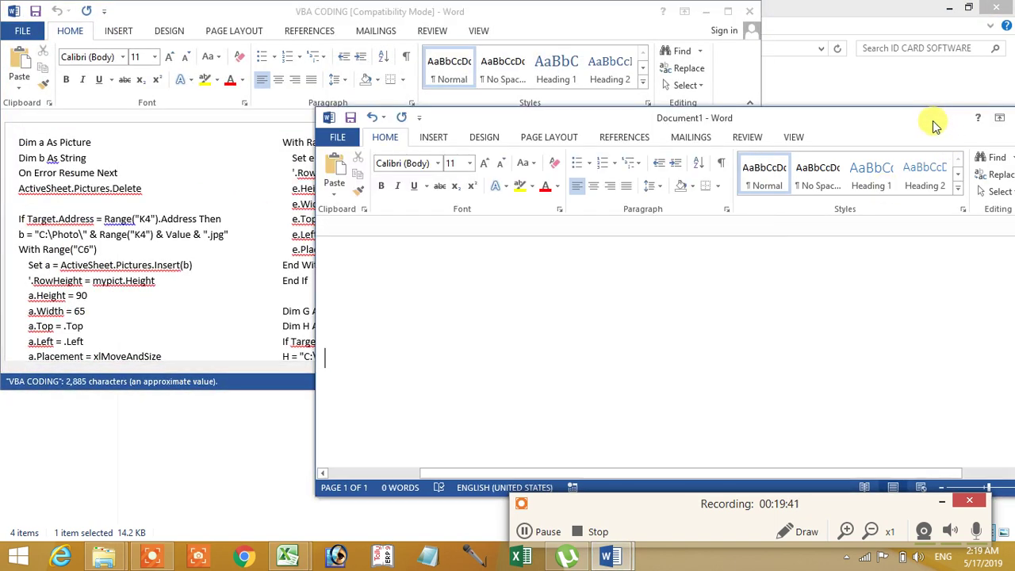
pyautogui.click(860, 119)
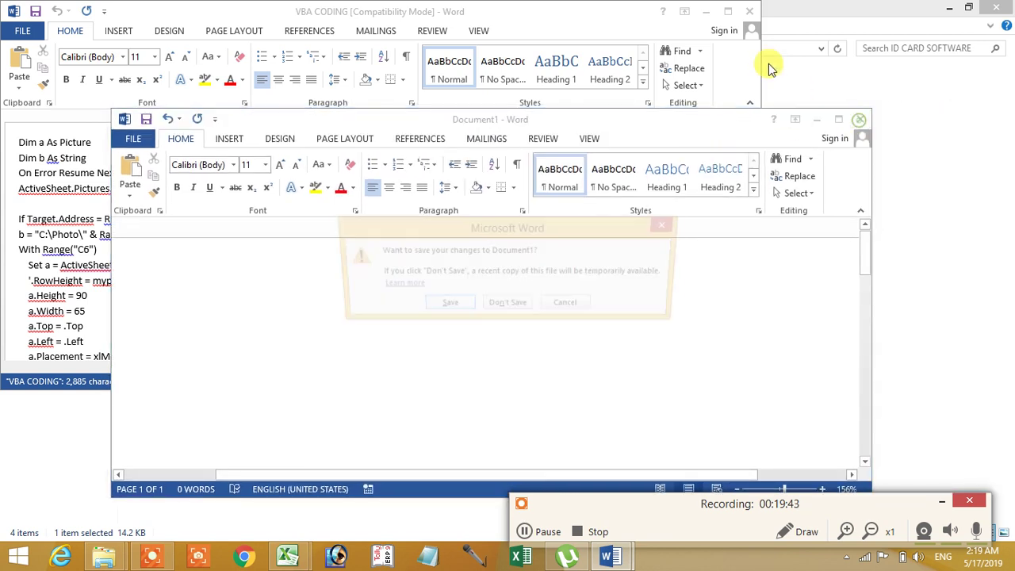
pyautogui.click(506, 306)
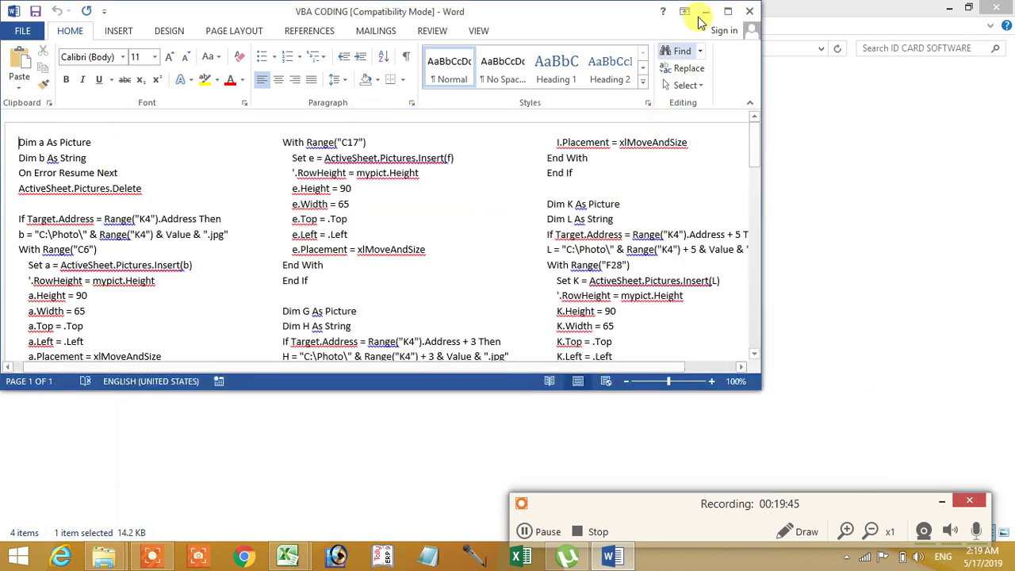
# Maximize VBA CODING and select the code from Dim a through the second End If
pyautogui.click(727, 11)
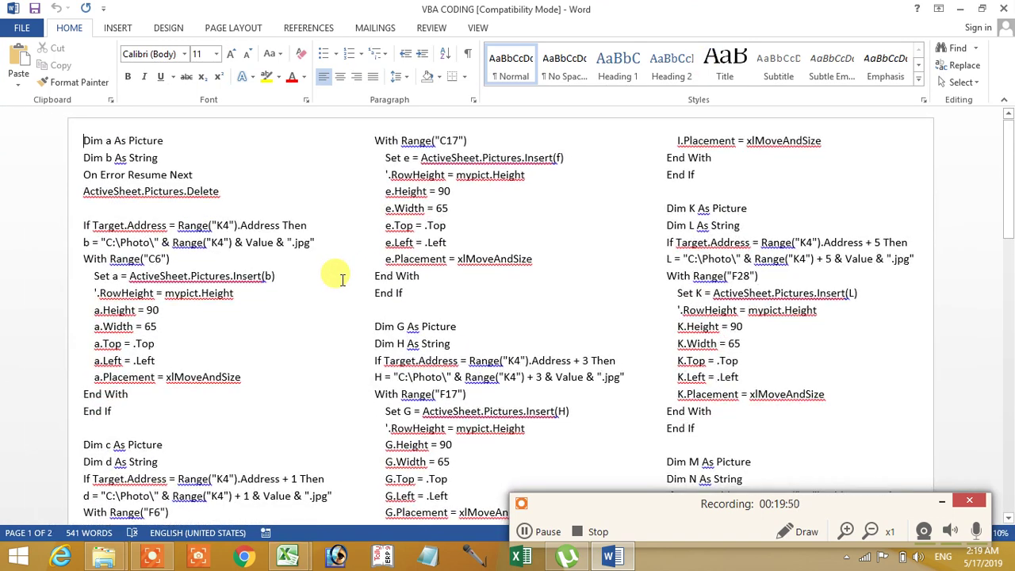
pyautogui.click(67, 143)
pyautogui.moveTo(65, 147)
pyautogui.mouseDown()
pyautogui.moveTo(76, 495)
pyautogui.moveTo(86, 412)
pyautogui.mouseUp()
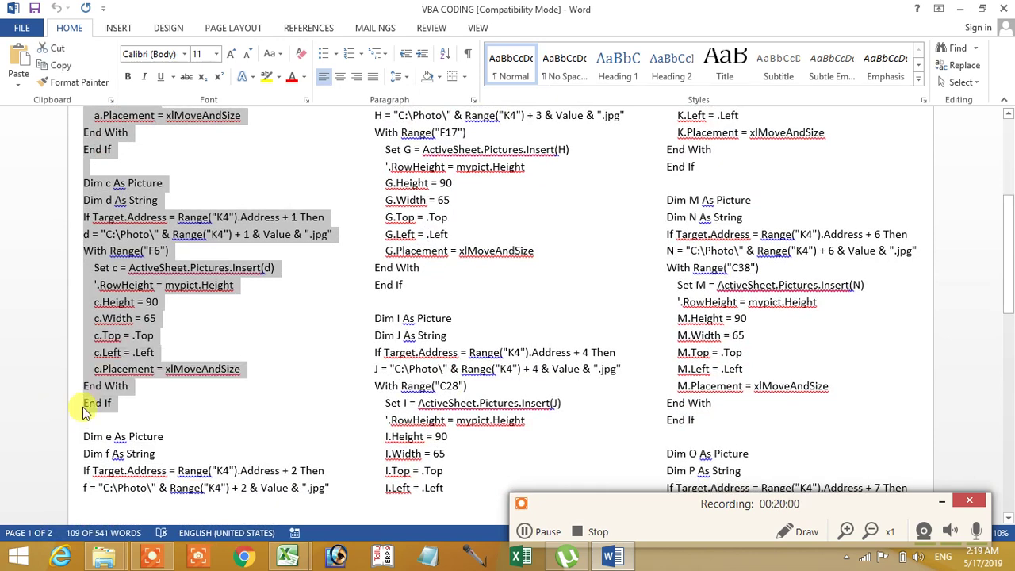
# Paste the copied picture-insert code into Rectangle12_Click in the VBA editor
pyautogui.click(959, 9)
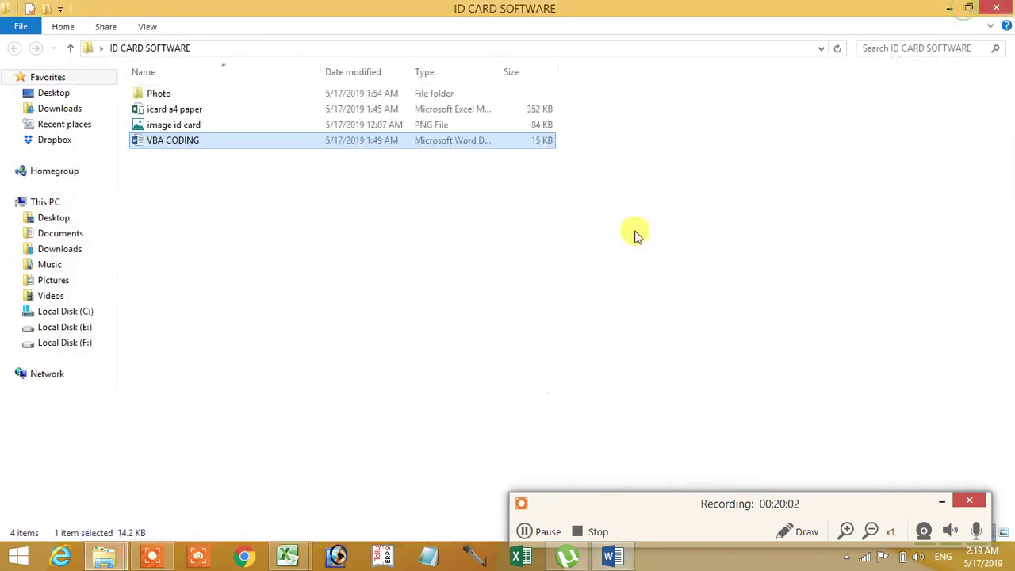
pyautogui.moveTo(287, 555)
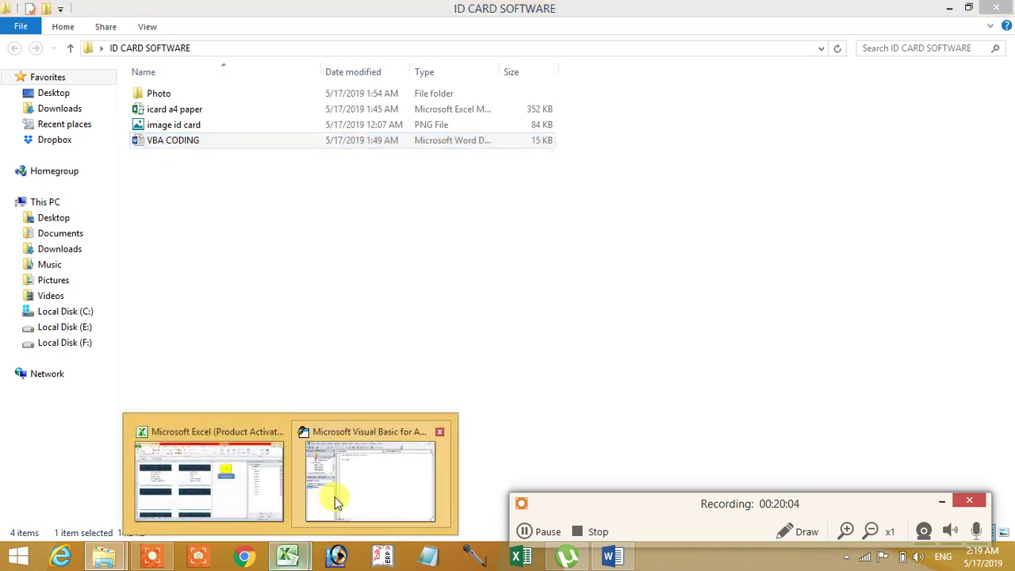
pyautogui.click(334, 496)
pyautogui.hotkey('ctrl', 'v')
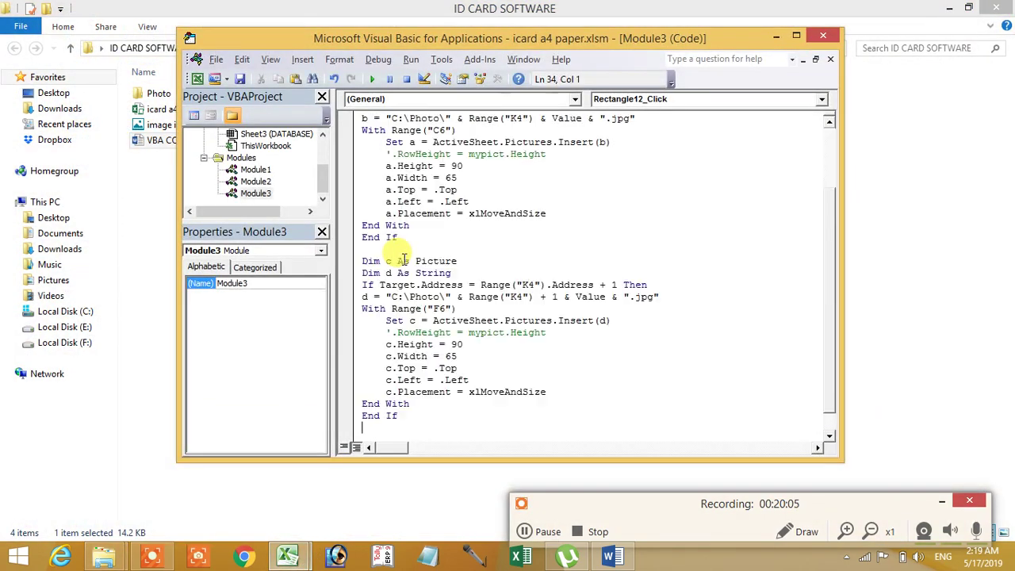
# Delete both commented '.RowHeight = mypict.Height lines and highlight the Dim a As Picture declaration
pyautogui.scroll(3, 475, 217)
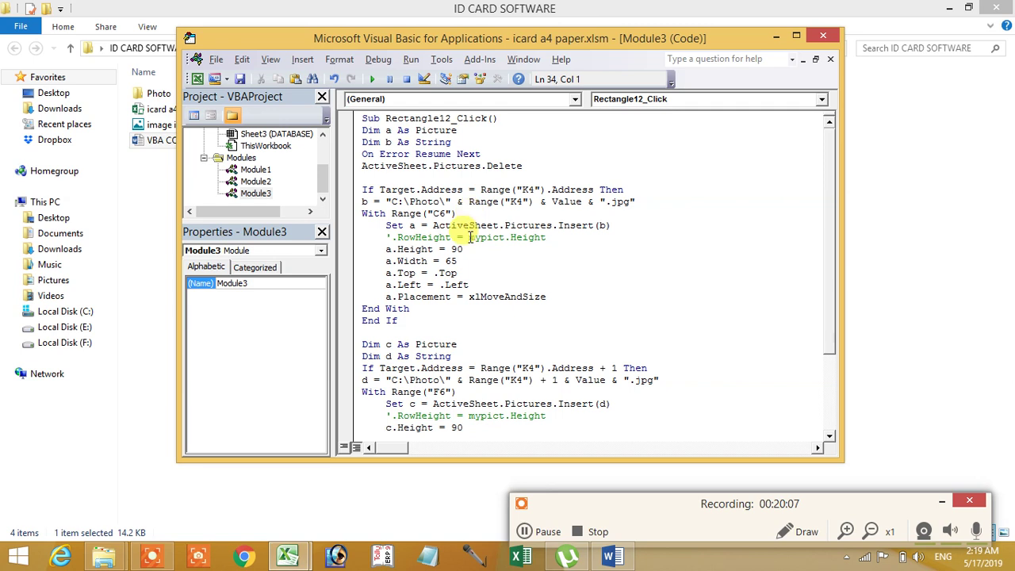
pyautogui.click(353, 239)
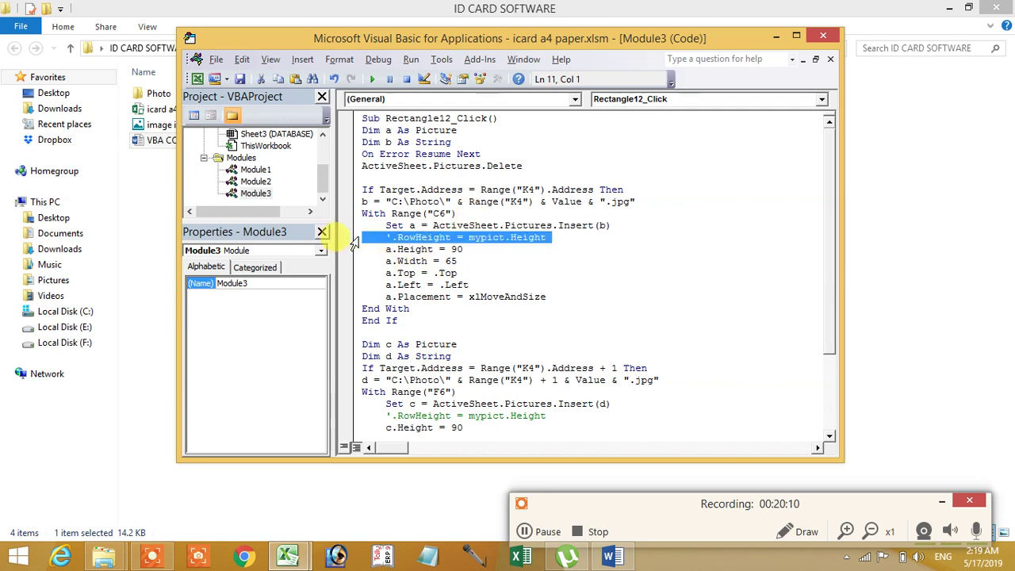
pyautogui.press('Delete')
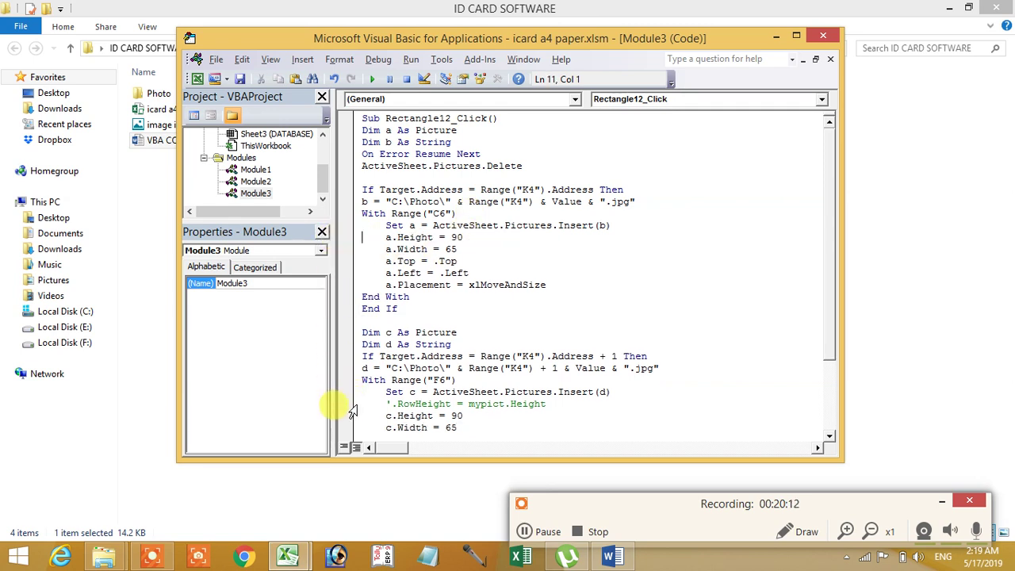
pyautogui.click(354, 404)
pyautogui.press('Delete')
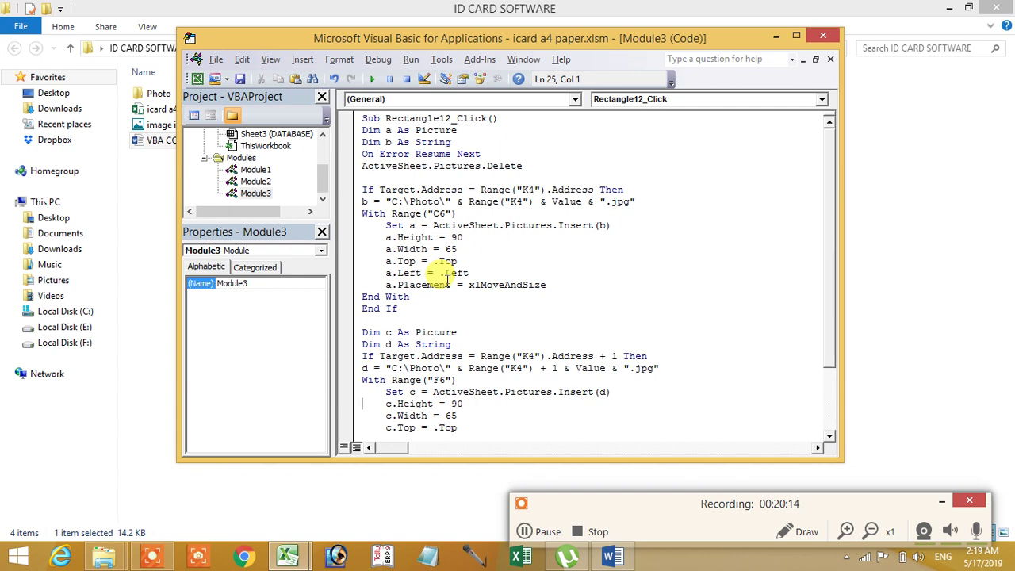
pyautogui.moveTo(362, 130); pyautogui.dragTo(454, 130)
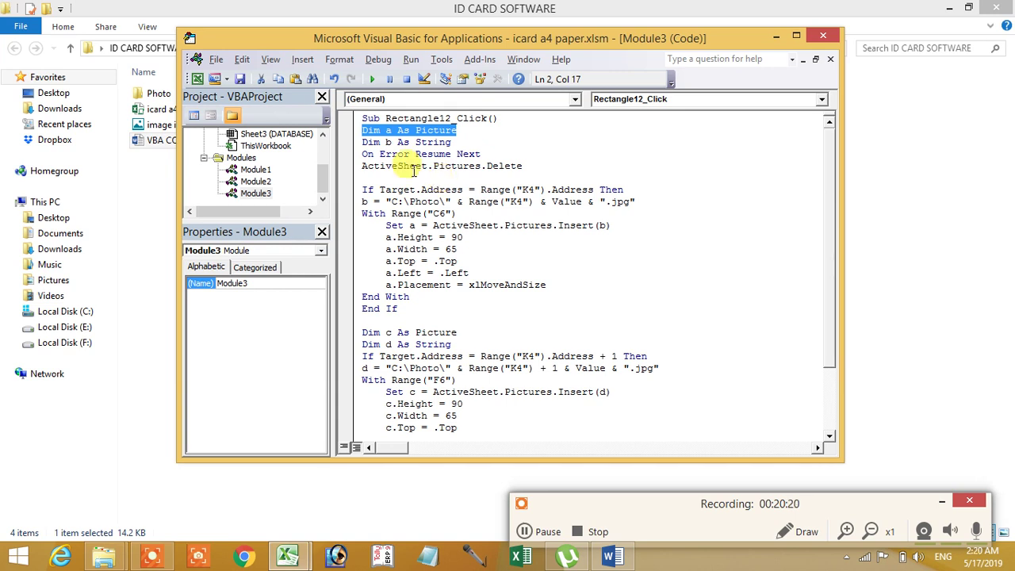
# Highlight the Dim a, Dim b, On Error Resume Next and ActiveSheet.Pictures.Delete lines while explaining them
pyautogui.click(387, 132)
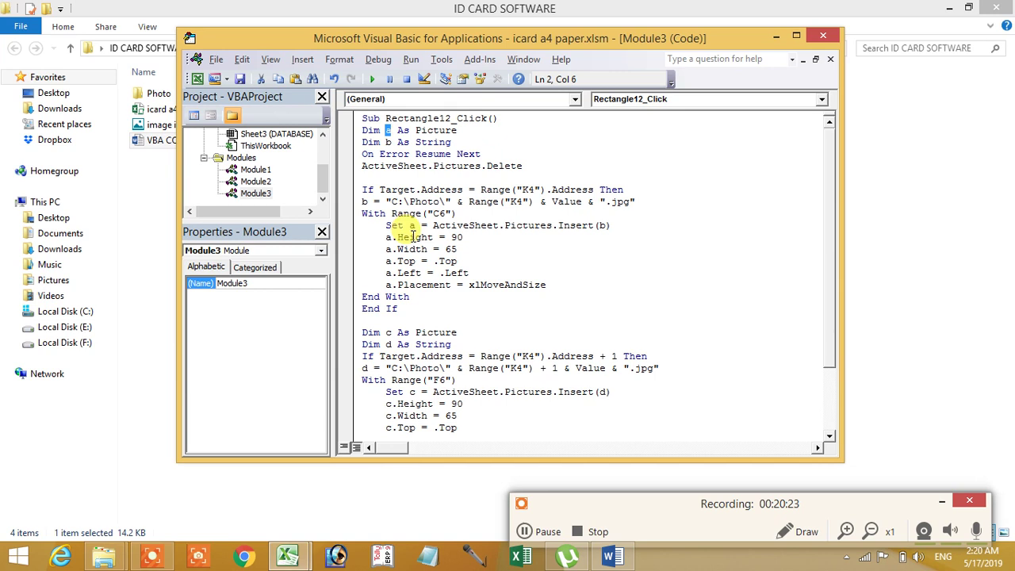
pyautogui.click(353, 142)
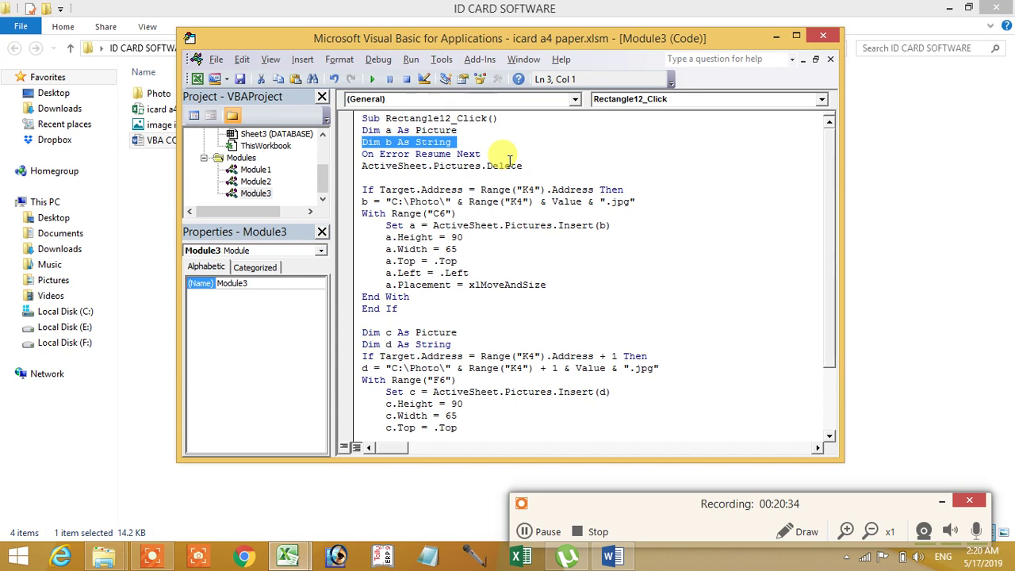
pyautogui.click(350, 156)
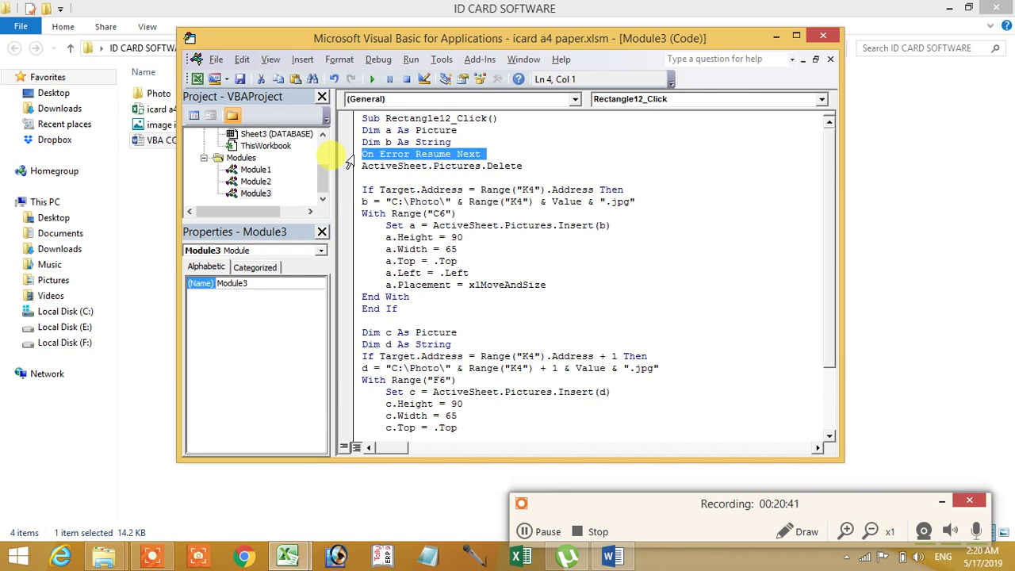
pyautogui.click(363, 173)
pyautogui.moveTo(362, 166); pyautogui.dragTo(478, 167)
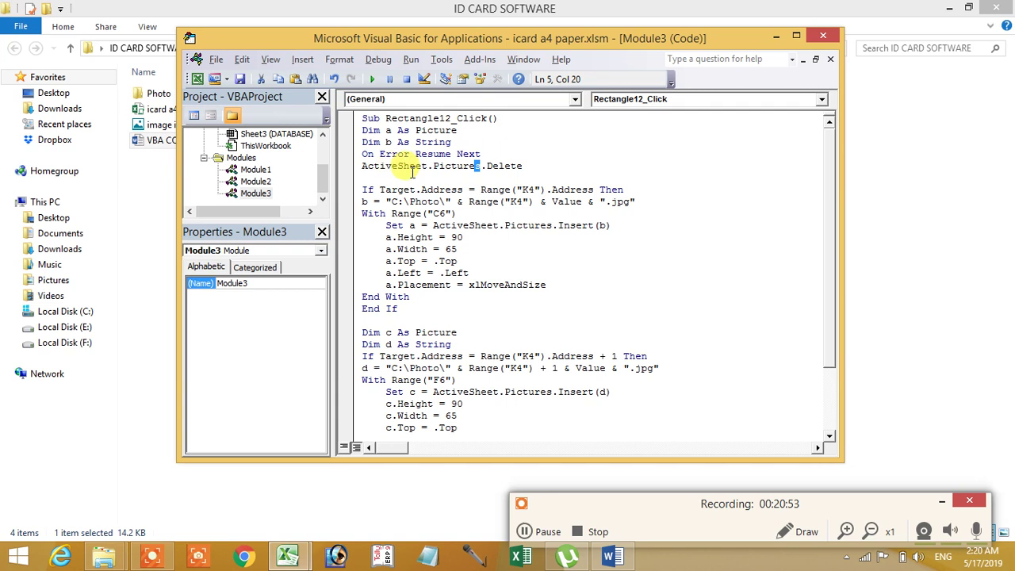
pyautogui.doubleClick(491, 165)
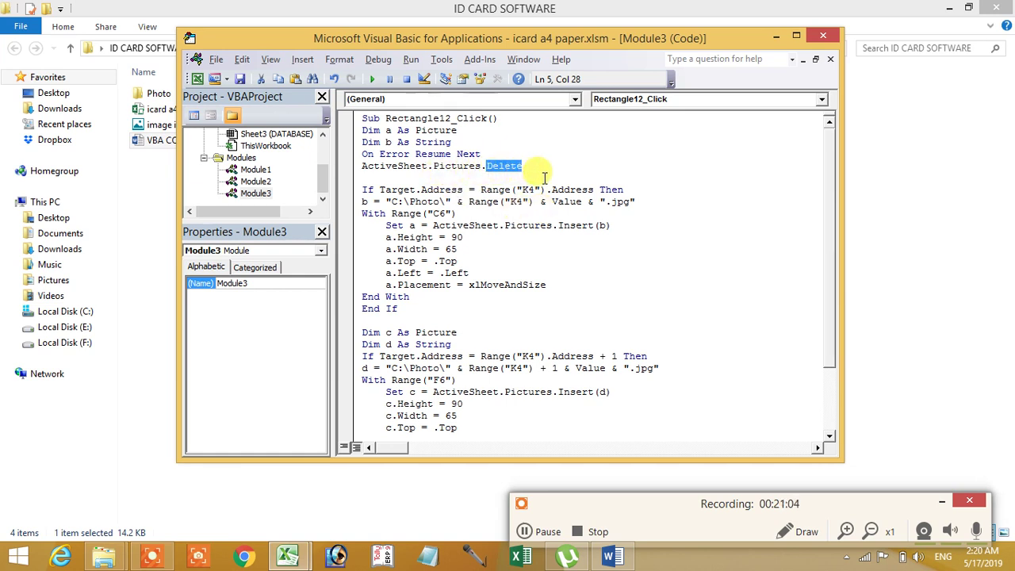
# Minimize File Explorer, move the VBA editor aside, and minimize Excel
pyautogui.click(954, 6)
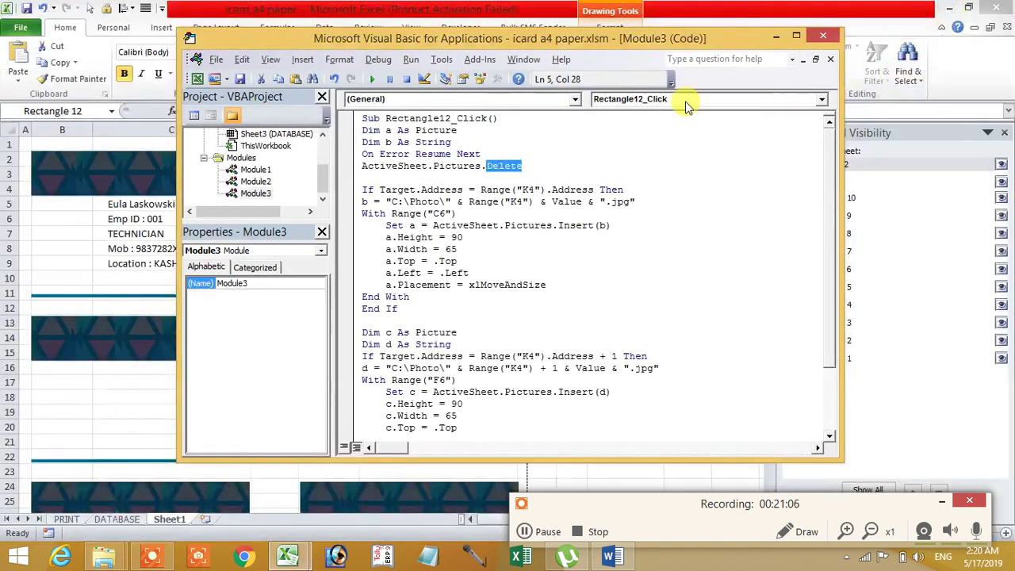
pyautogui.moveTo(650, 38)
pyautogui.mouseDown()
pyautogui.moveTo(622, 79)
pyautogui.moveTo(788, 184)
pyautogui.moveTo(611, 72)
pyautogui.mouseUp()
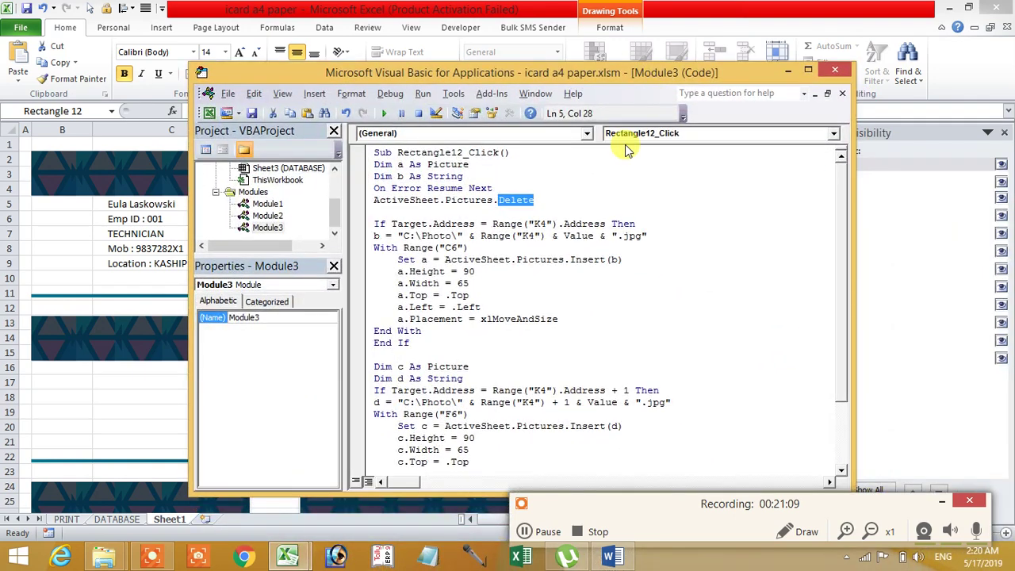
pyautogui.click(822, 11)
pyautogui.click(952, 8)
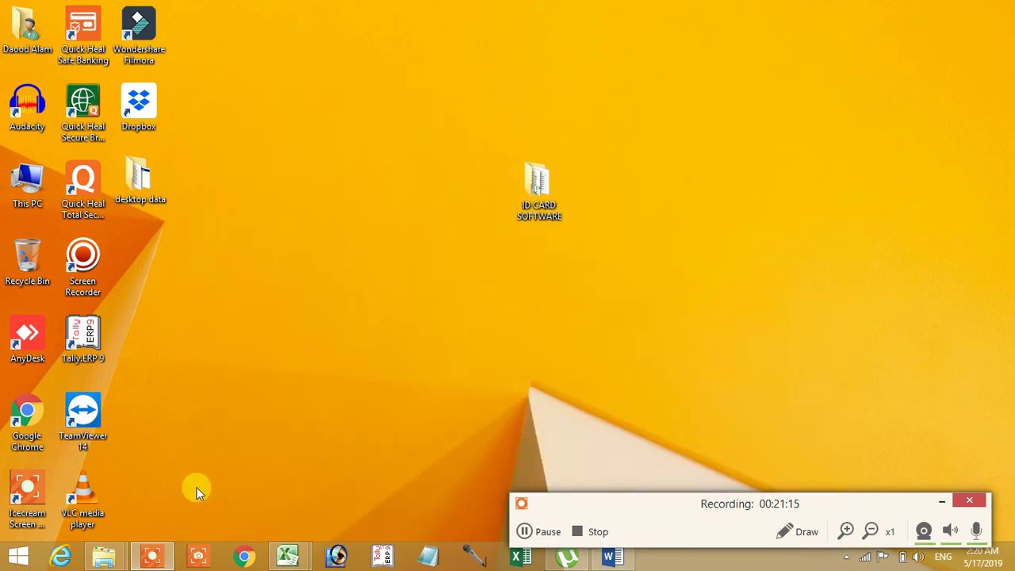
# Open the Photo folder on Local Disk (C:) and preview-select its thumbnails
pyautogui.moveTo(104, 557)
pyautogui.click(145, 468)
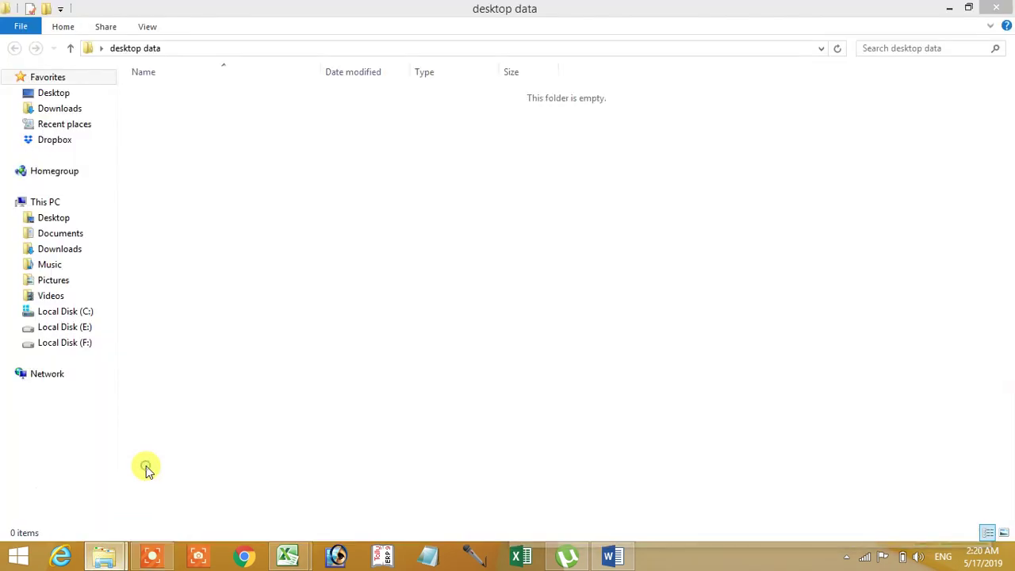
pyautogui.click(80, 312)
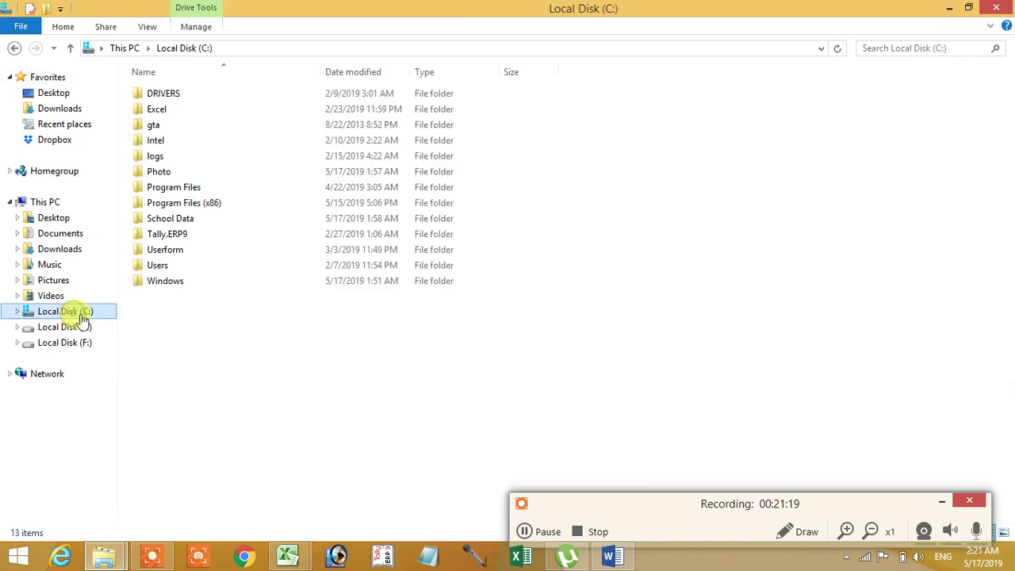
pyautogui.doubleClick(165, 170)
pyautogui.moveTo(163, 270)
pyautogui.mouseDown()
pyautogui.moveTo(773, 89)
pyautogui.moveTo(987, 81)
pyautogui.mouseUp()
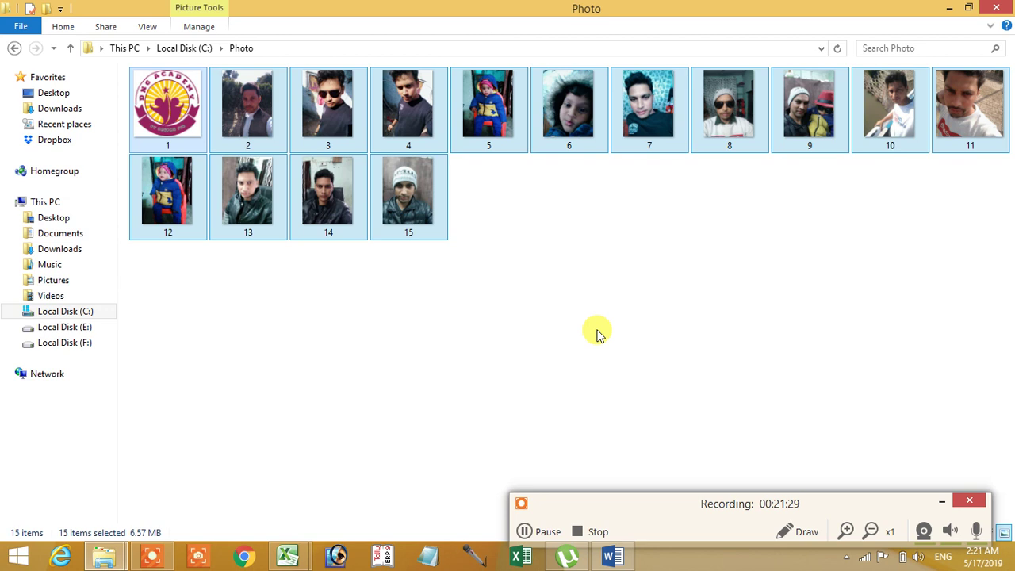
pyautogui.click(527, 295)
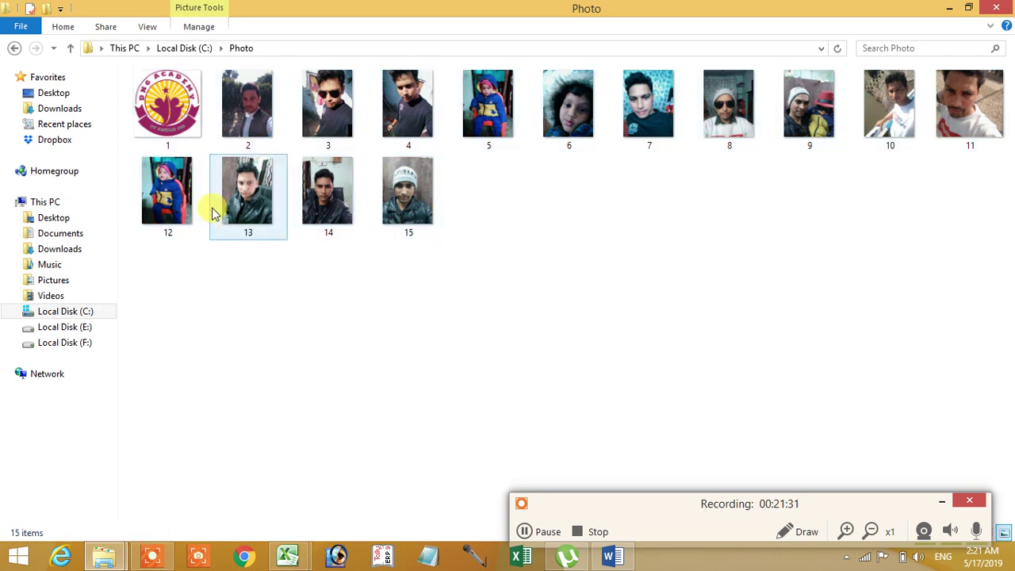
# Pick out photos 1, 2 and 3, select all fifteen photos, then minimize the folder
pyautogui.click(181, 118)
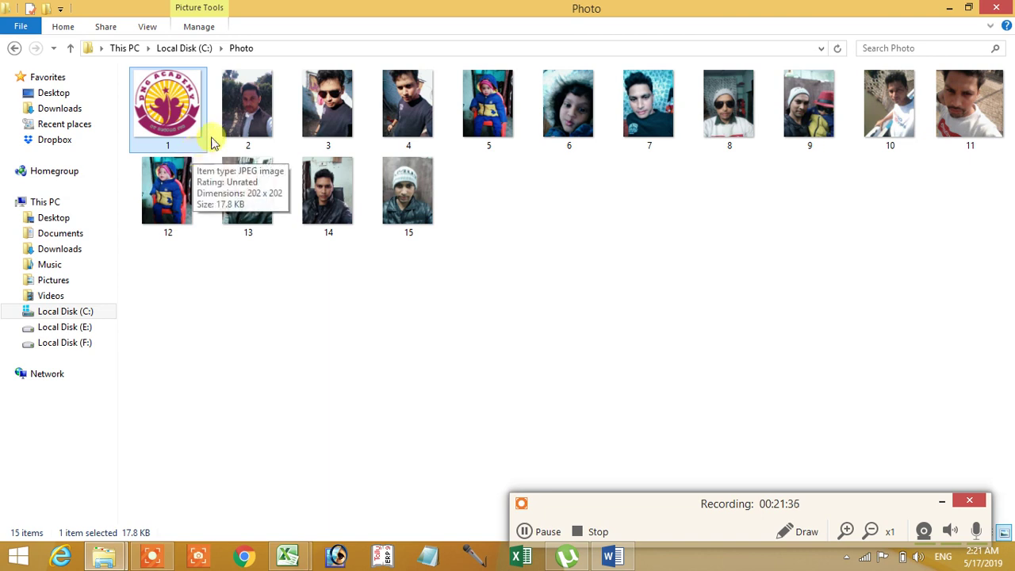
pyautogui.click(252, 120)
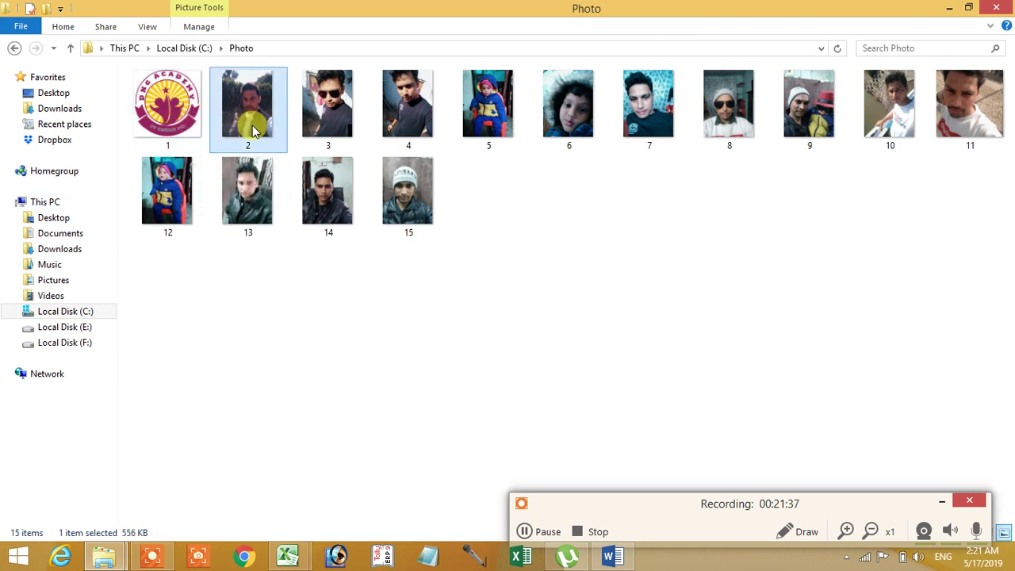
pyautogui.click(325, 129)
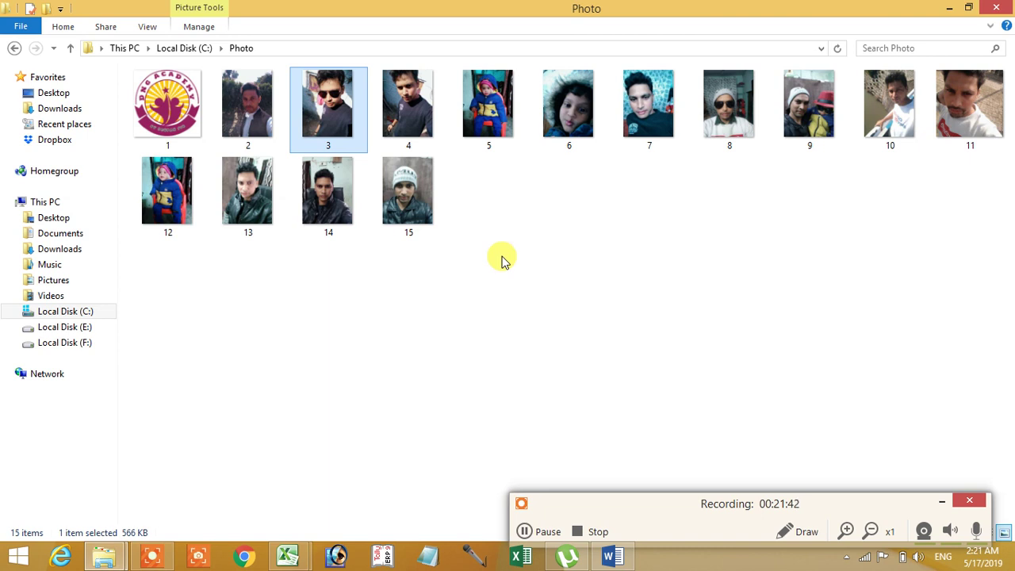
pyautogui.moveTo(166, 257)
pyautogui.mouseDown()
pyautogui.moveTo(917, 75)
pyautogui.moveTo(1011, 63)
pyautogui.mouseUp()
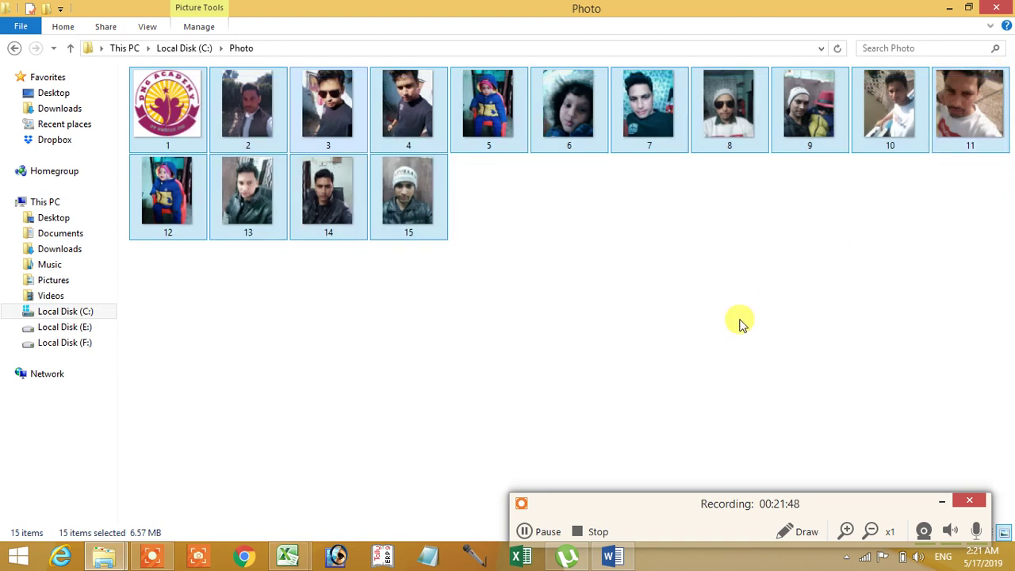
pyautogui.click(948, 7)
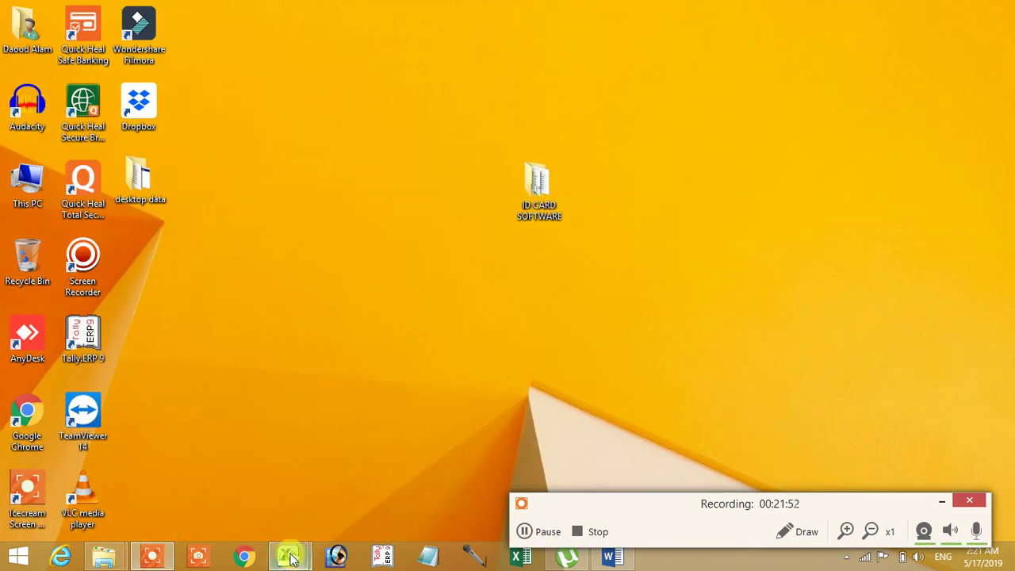
# Mark the Dim a, Dim b, On Error Resume Next and picture-delete lines in Rectangle12_Click
pyautogui.moveTo(294, 546)
pyautogui.click(335, 489)
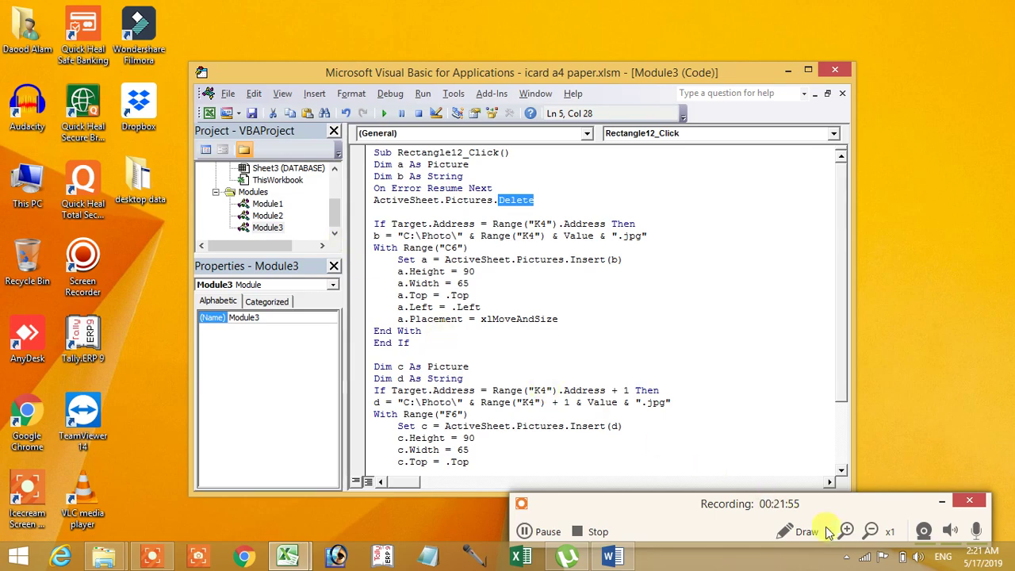
pyautogui.click(846, 531)
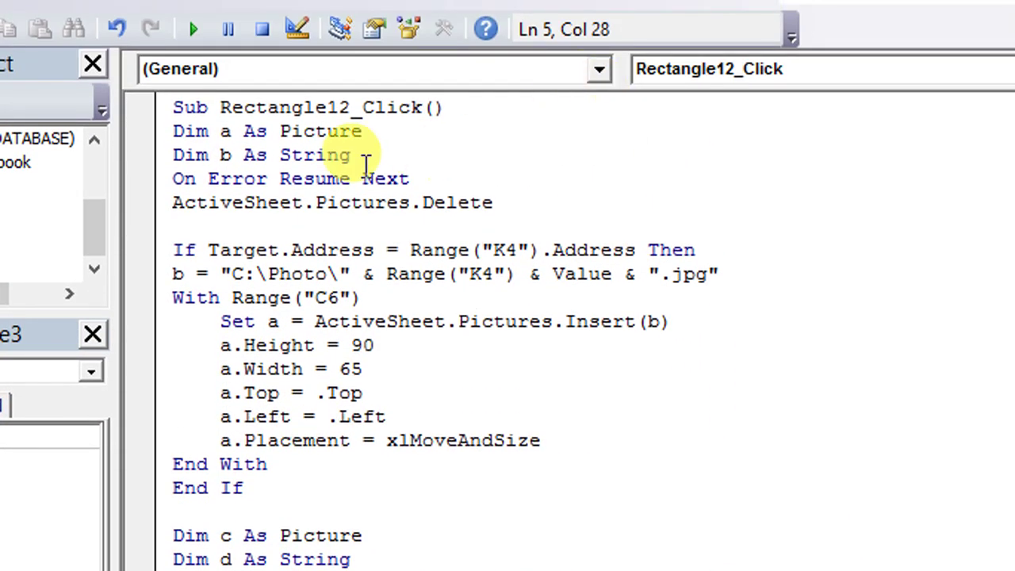
pyautogui.moveTo(174, 131); pyautogui.dragTo(362, 131)
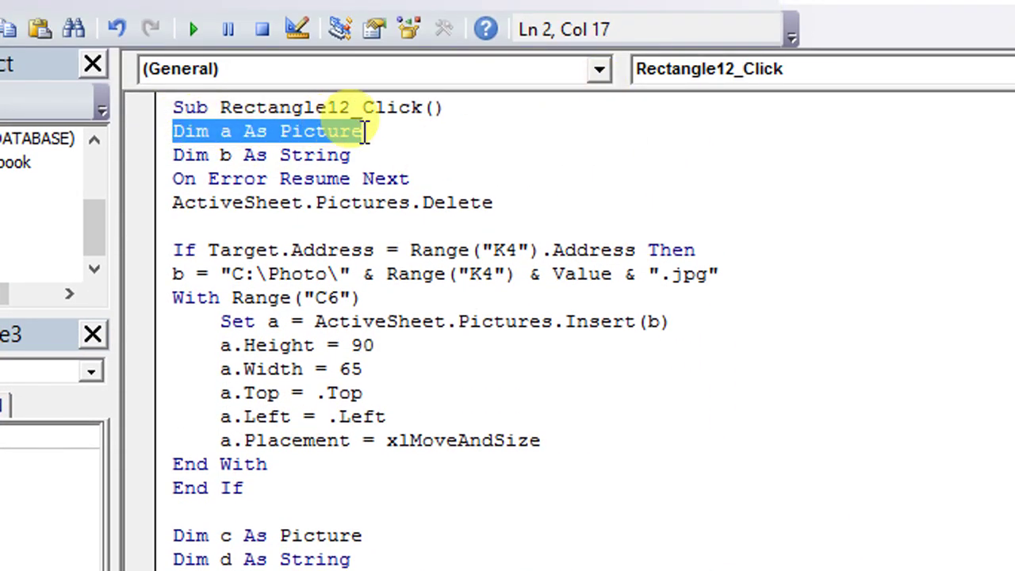
pyautogui.moveTo(174, 155); pyautogui.dragTo(357, 155)
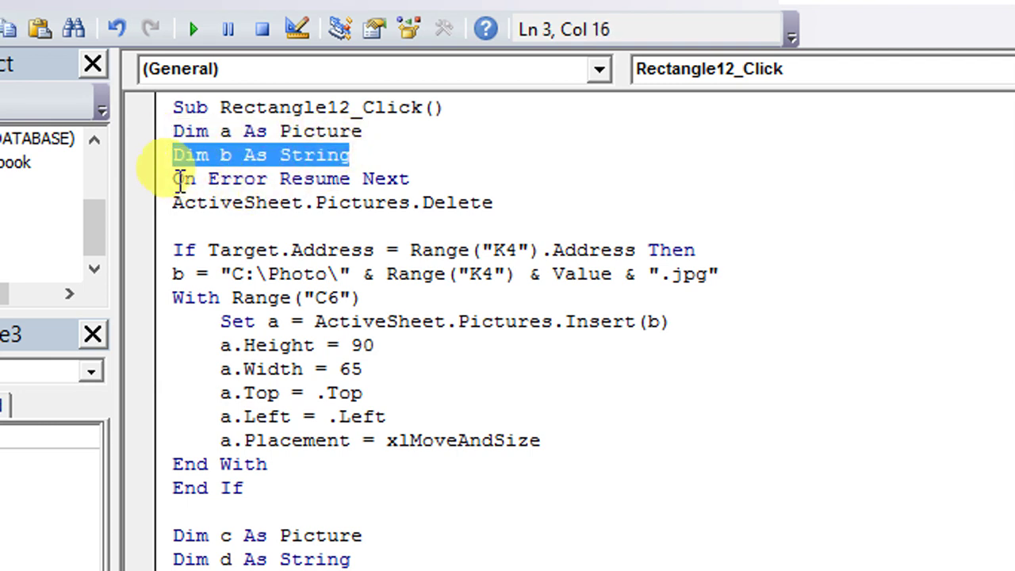
pyautogui.moveTo(172, 179); pyautogui.dragTo(416, 179)
pyautogui.moveTo(173, 202); pyautogui.dragTo(497, 209)
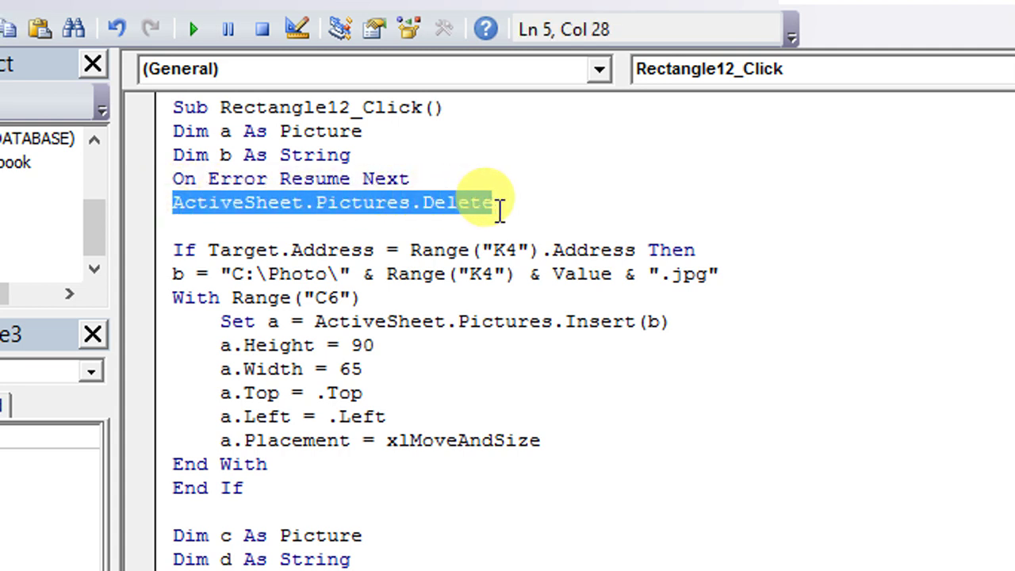
# Pick out the words If and Range in the first If line
pyautogui.click(499, 207)
pyautogui.click(184, 249)
pyautogui.doubleClick(187, 249)
pyautogui.click(208, 249)
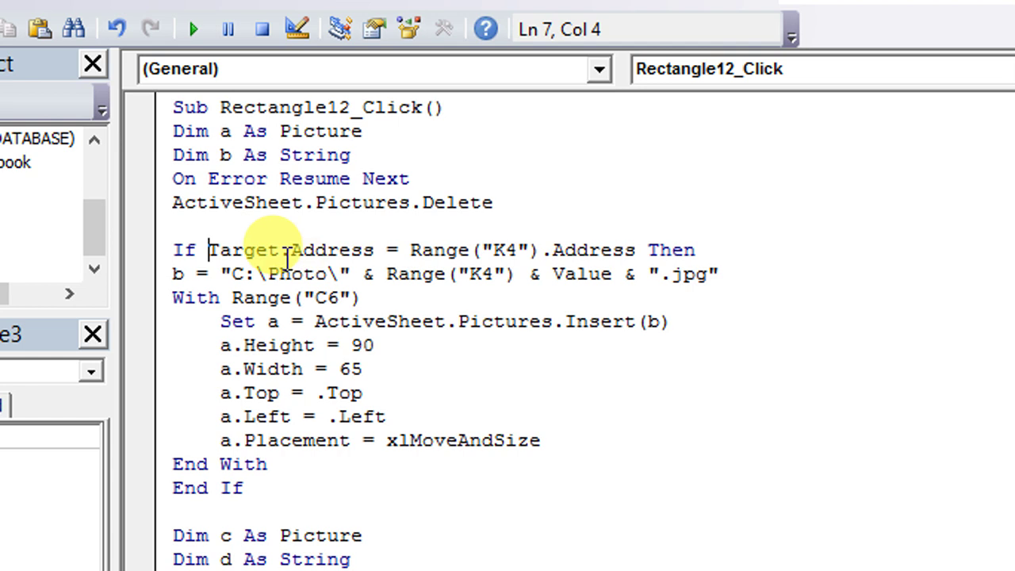
pyautogui.doubleClick(416, 250)
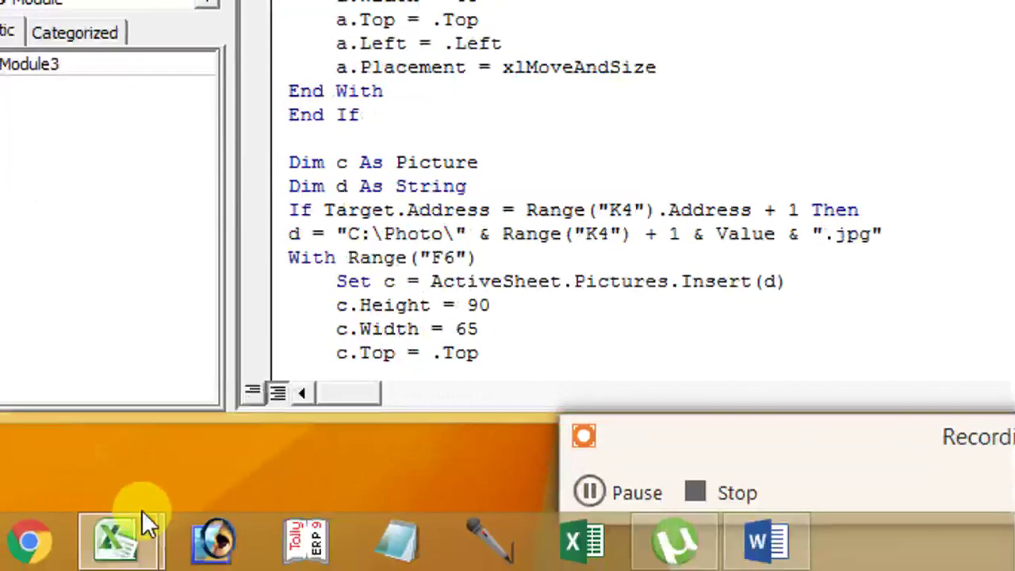
# Check the yellow photo-number cell J2 in Excel, then return to Module3
pyautogui.click(159, 534)
pyautogui.click(93, 412)
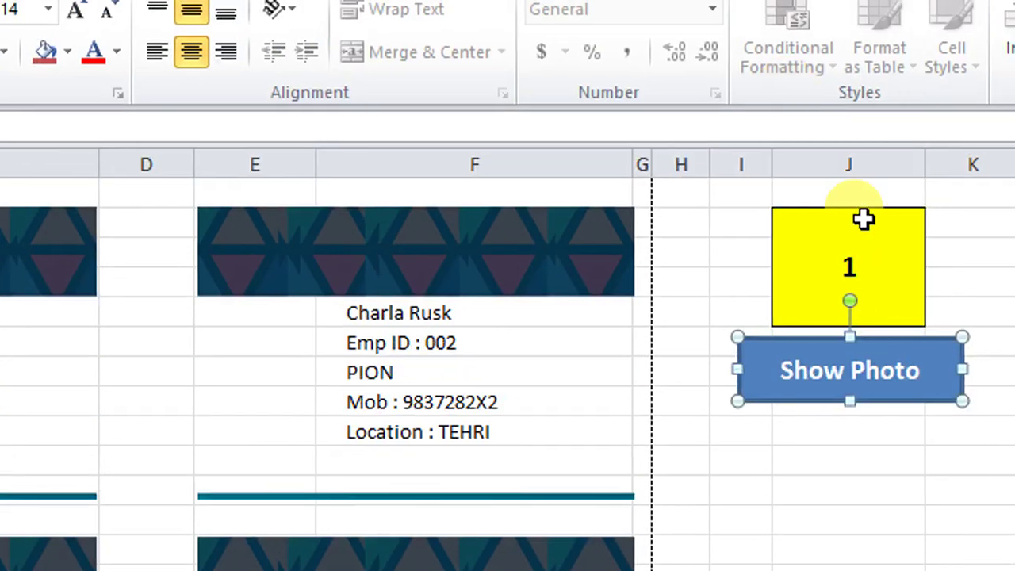
pyautogui.click(877, 137)
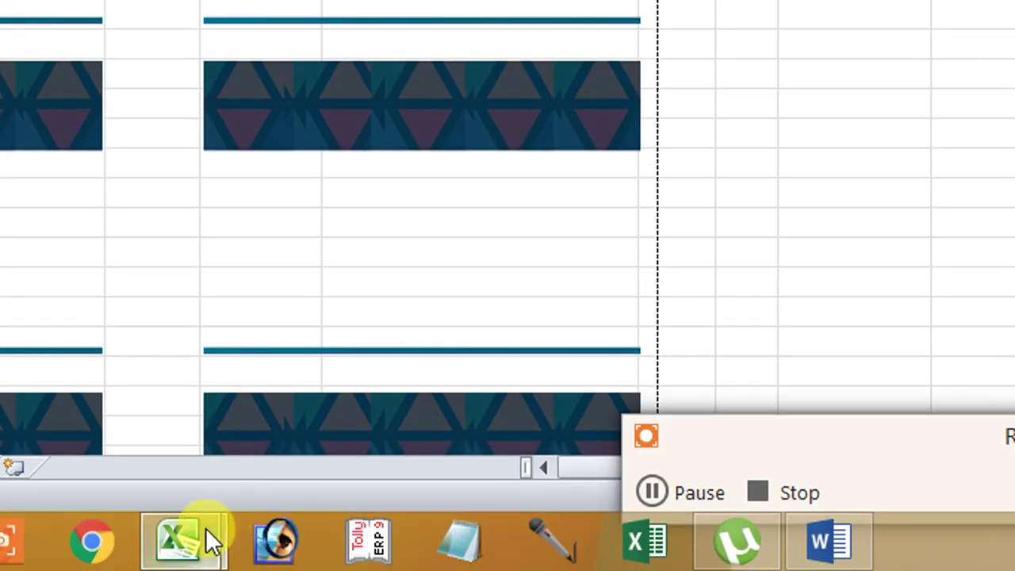
pyautogui.click(202, 530)
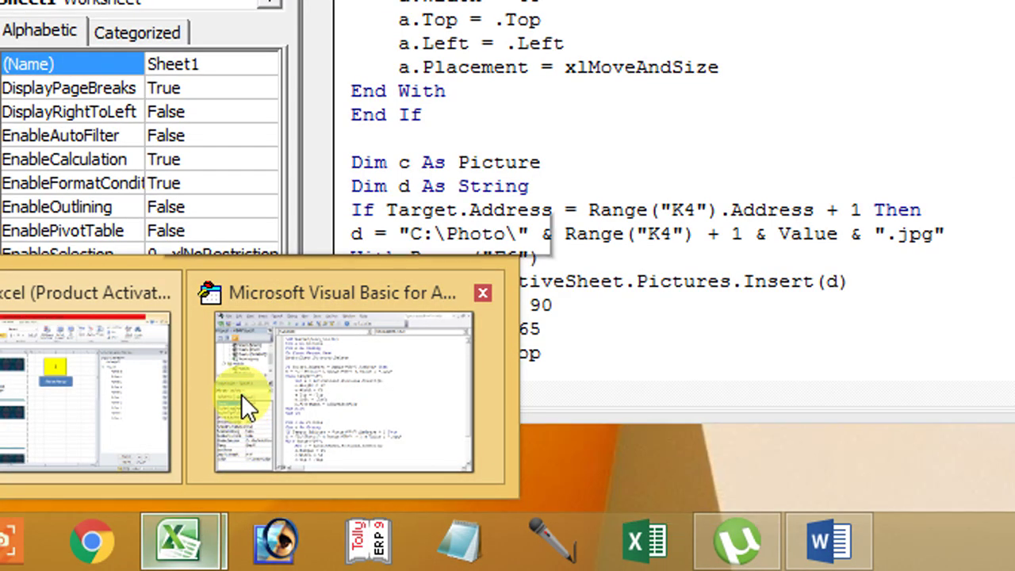
pyautogui.click(242, 408)
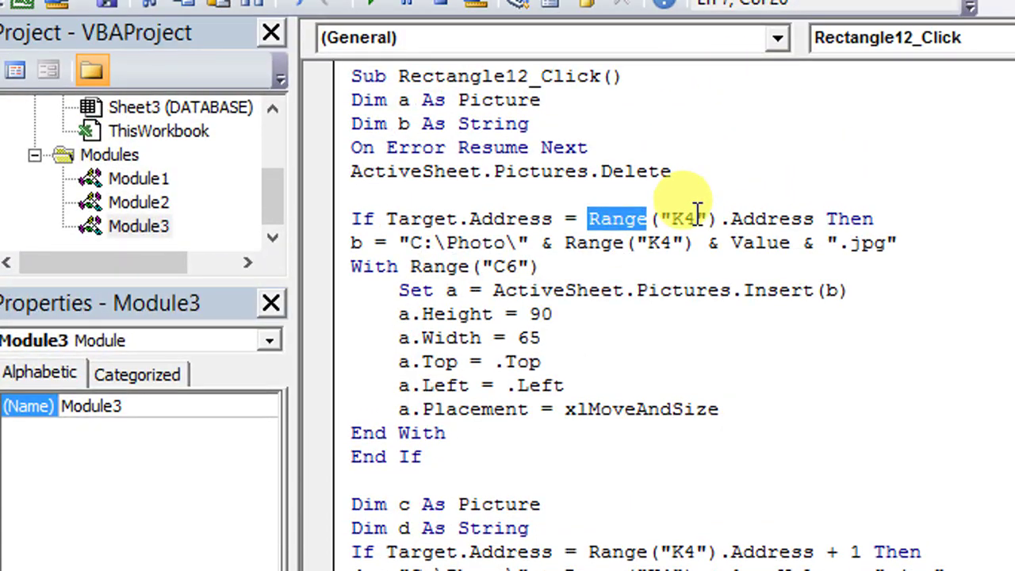
# Replace K4 with J2 in the first If line and the b = line
pyautogui.doubleClick(679, 218)
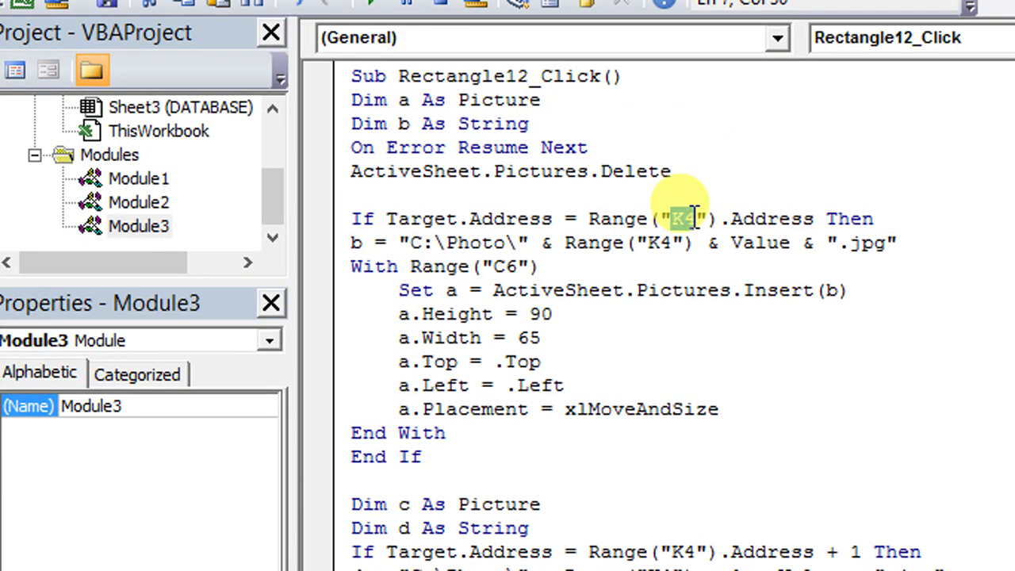
pyautogui.write('j')
pyautogui.press('BackSpace')
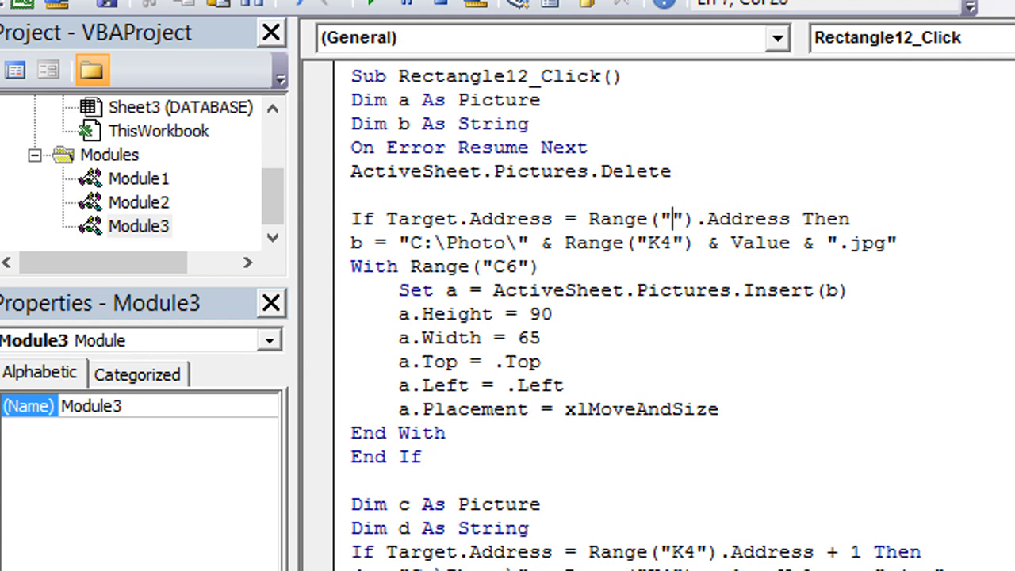
pyautogui.write('J2')
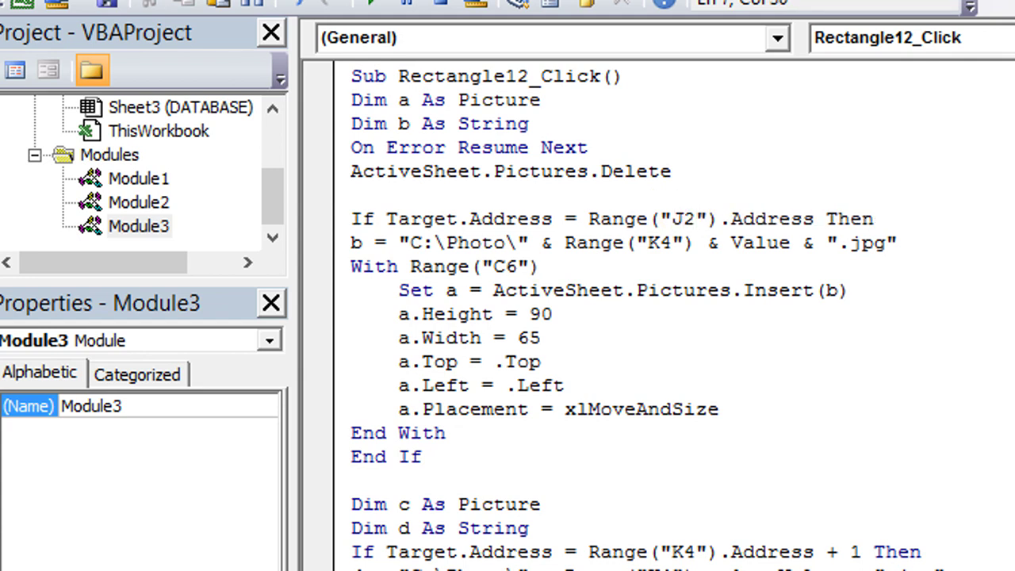
pyautogui.moveTo(647, 243); pyautogui.dragTo(669, 244)
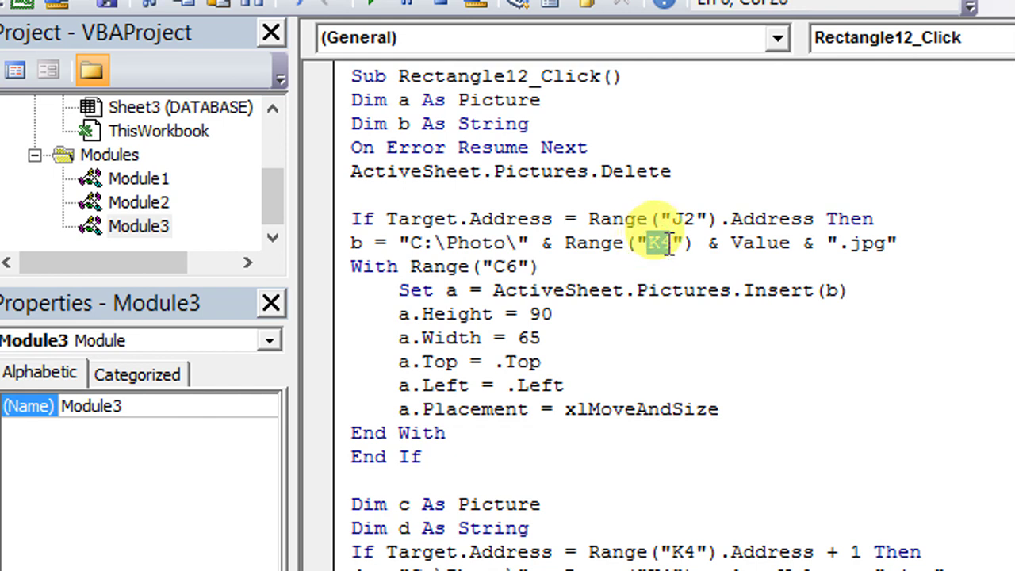
pyautogui.write('J2')
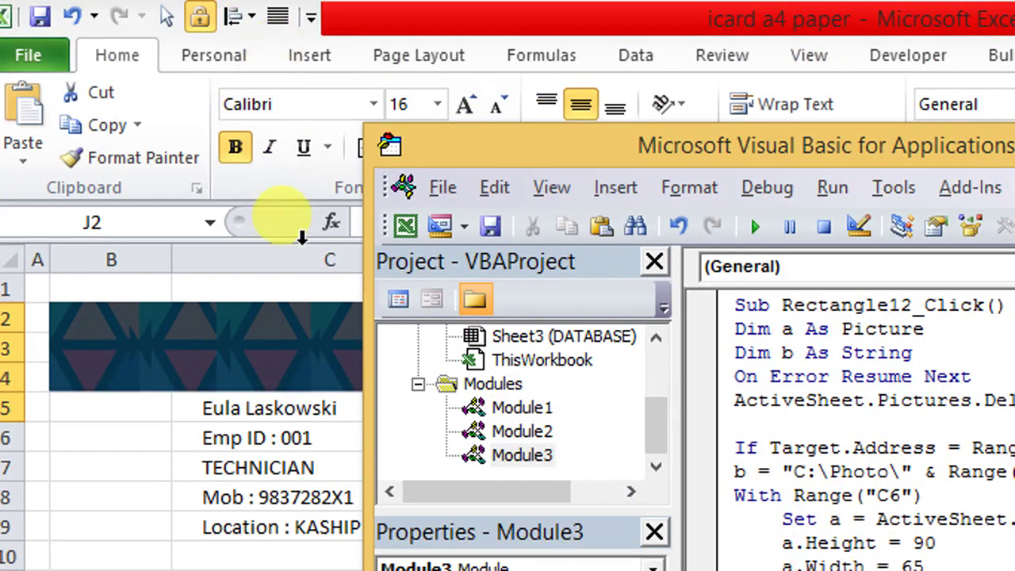
pyautogui.click(407, 226)
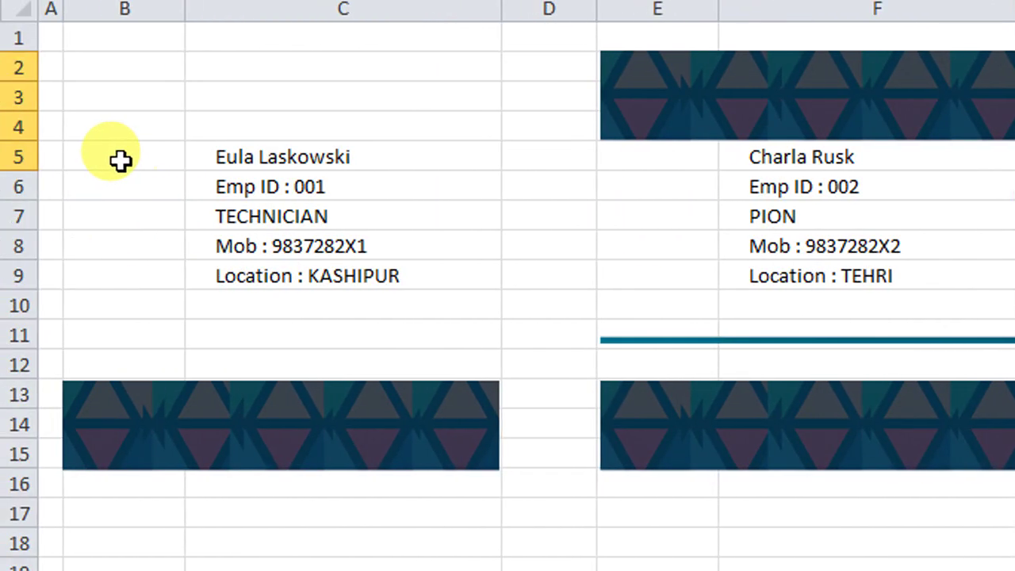
pyautogui.click(119, 160)
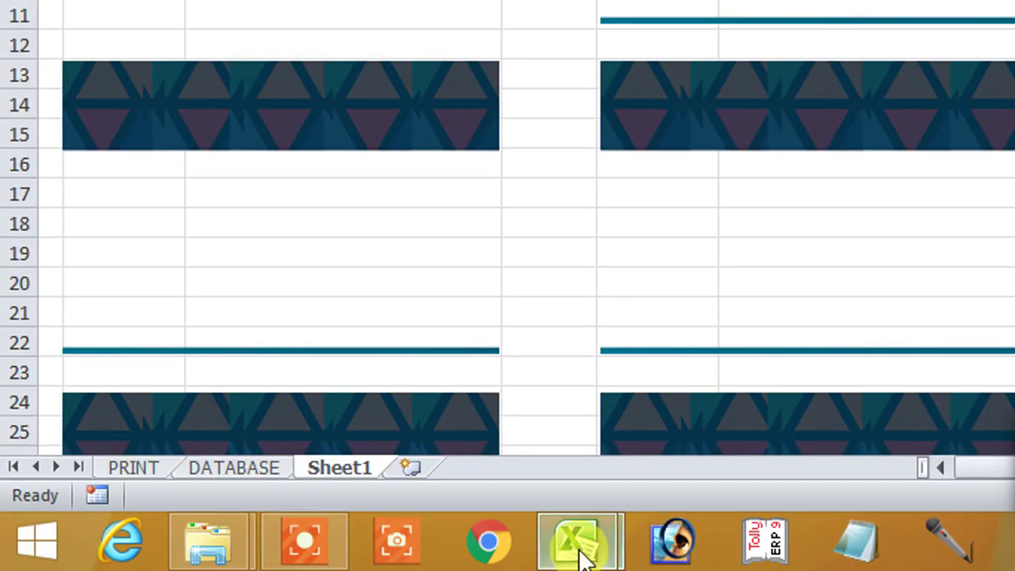
pyautogui.moveTo(579, 532)
pyautogui.click(642, 469)
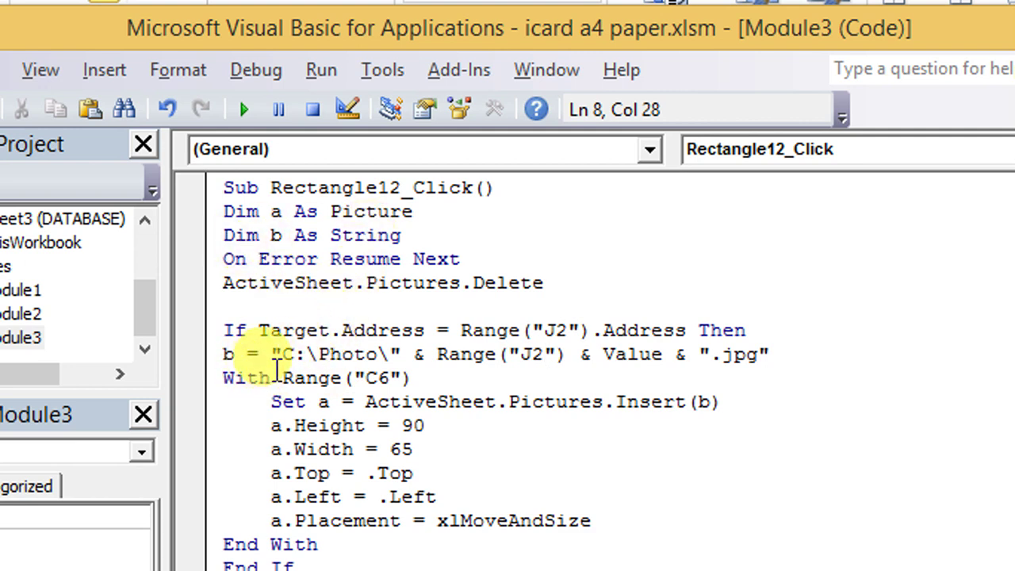
pyautogui.moveTo(283, 355); pyautogui.dragTo(293, 358)
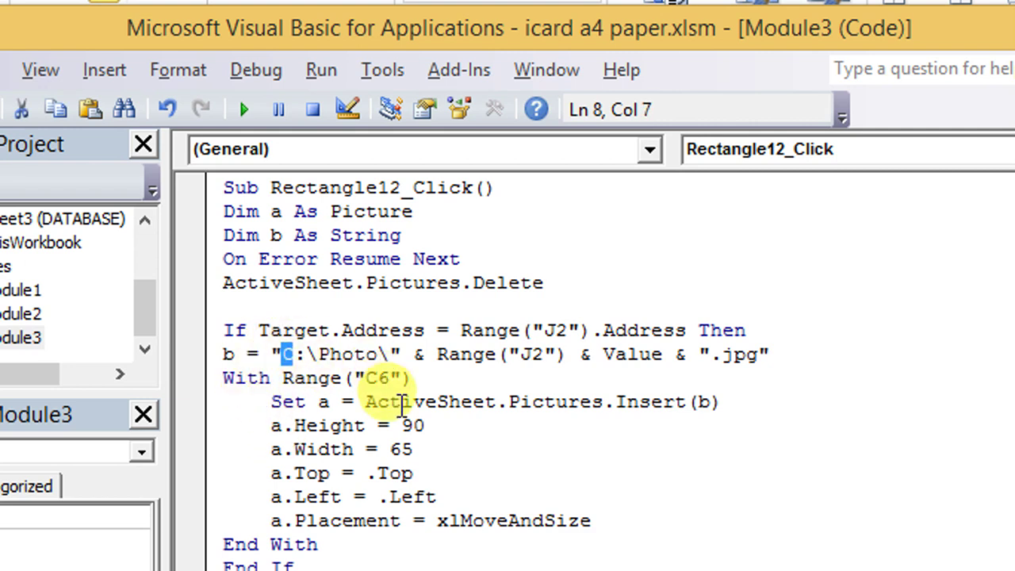
pyautogui.click(283, 357)
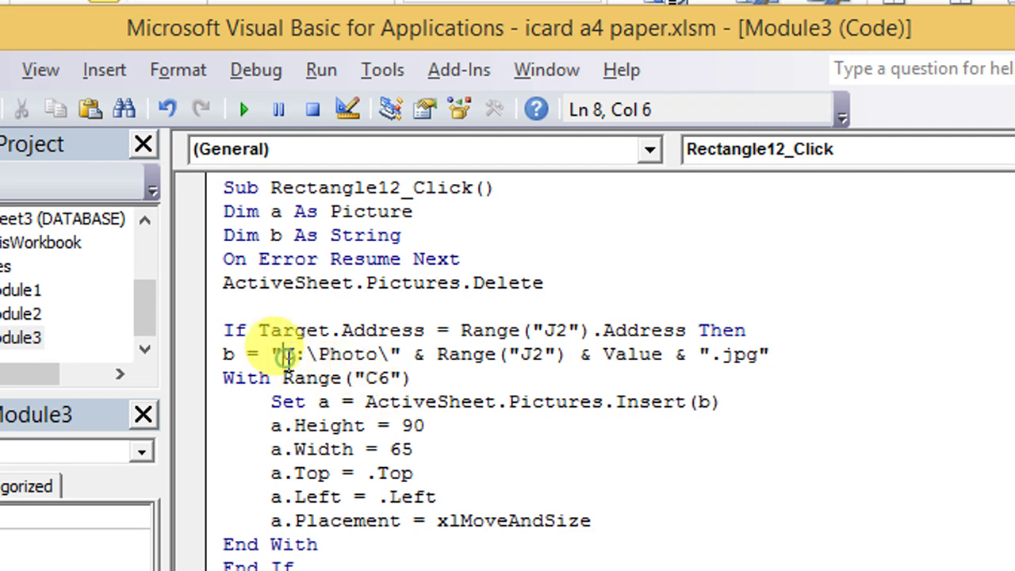
pyautogui.moveTo(283, 357); pyautogui.dragTo(392, 358)
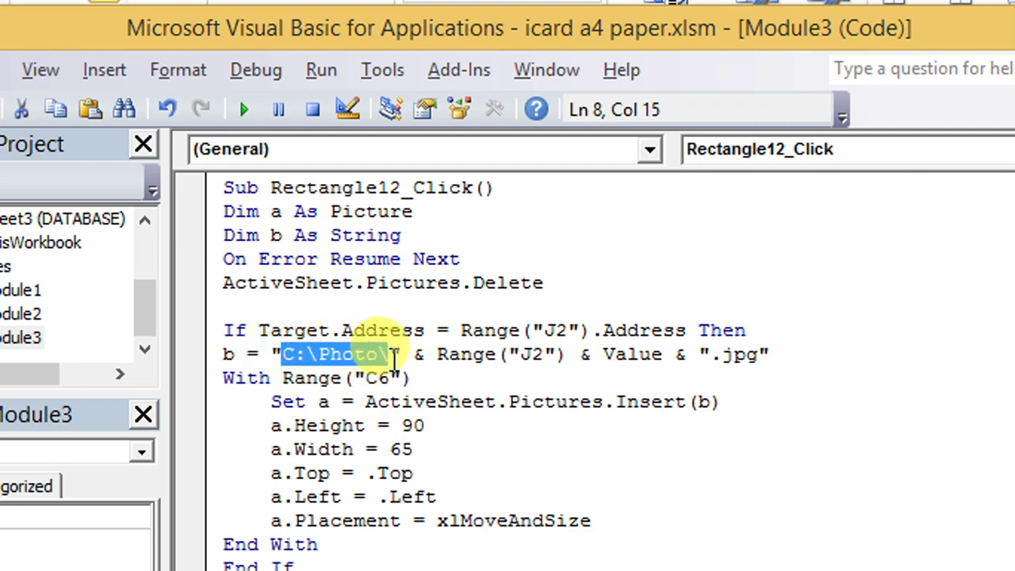
pyautogui.click(392, 354)
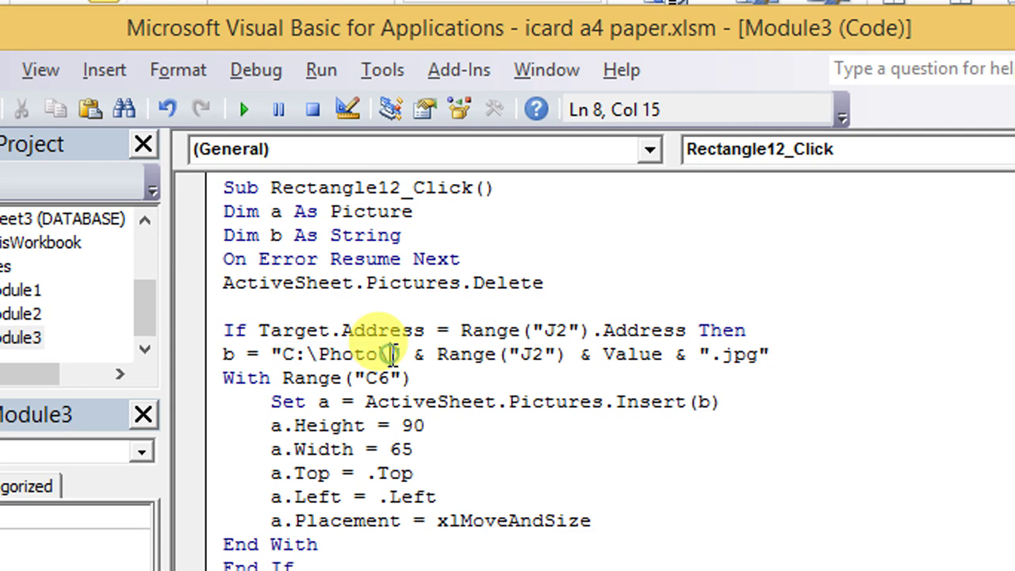
pyautogui.click(306, 356)
pyautogui.click(321, 357)
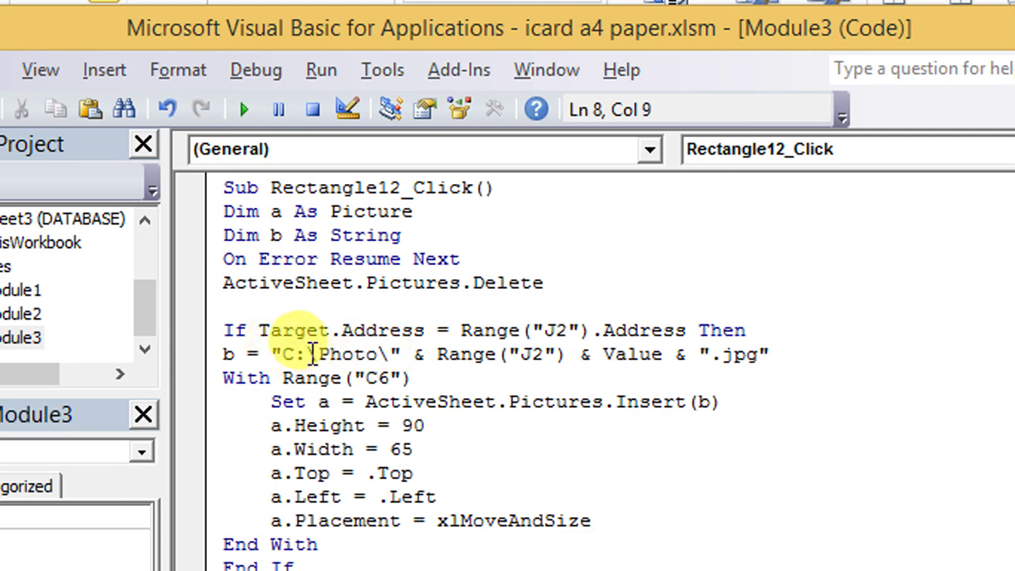
pyautogui.moveTo(321, 357)
pyautogui.mouseDown()
pyautogui.moveTo(371, 356)
pyautogui.moveTo(406, 370)
pyautogui.mouseUp()
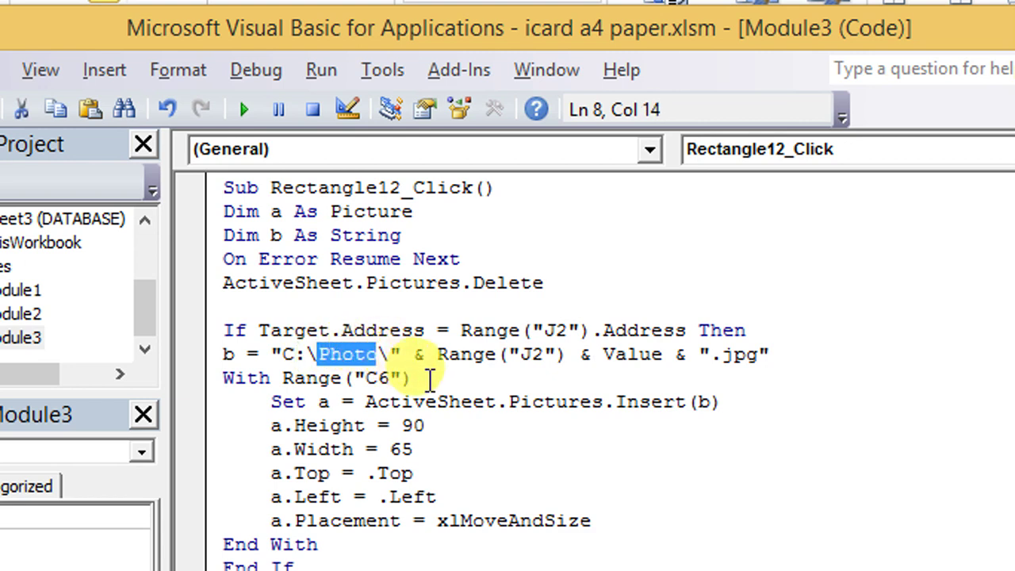
pyautogui.doubleClick(395, 355)
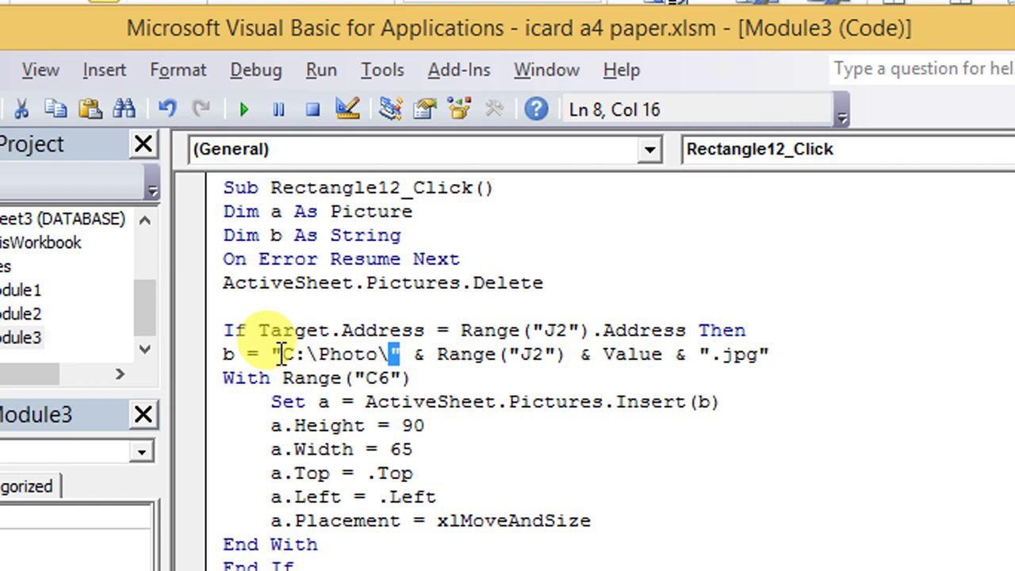
pyautogui.moveTo(272, 356); pyautogui.dragTo(282, 355)
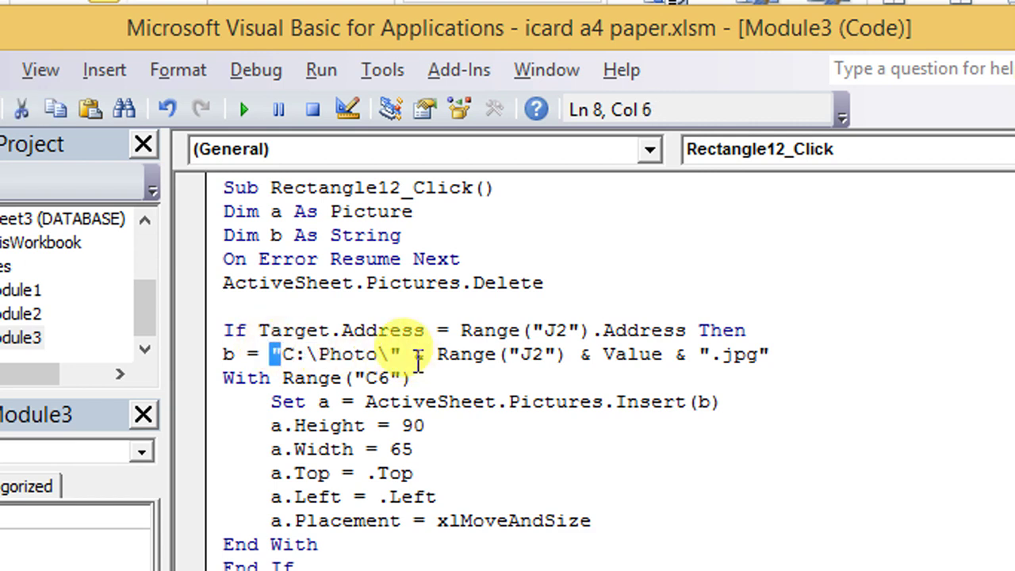
pyautogui.doubleClick(419, 357)
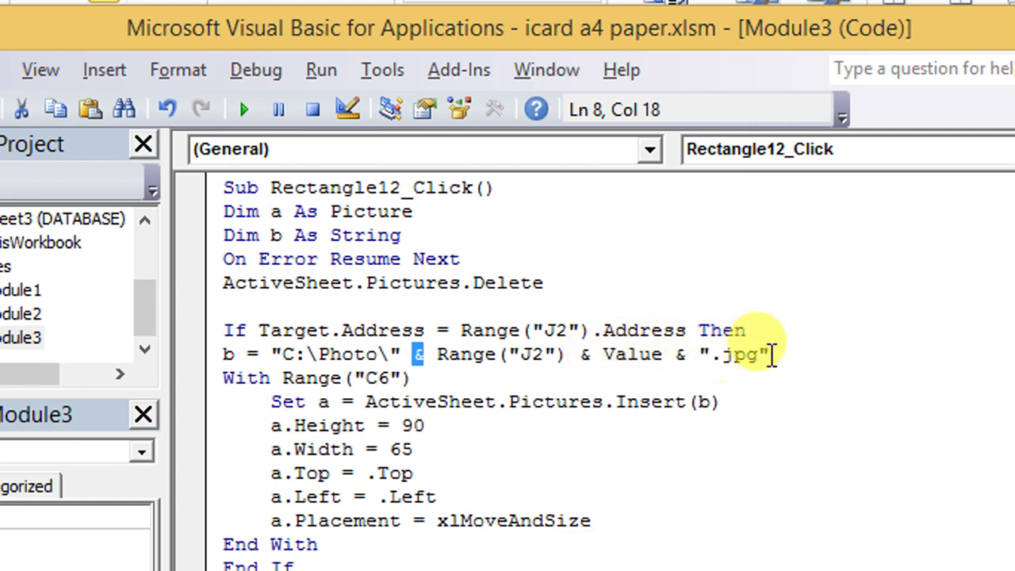
pyautogui.click(772, 354)
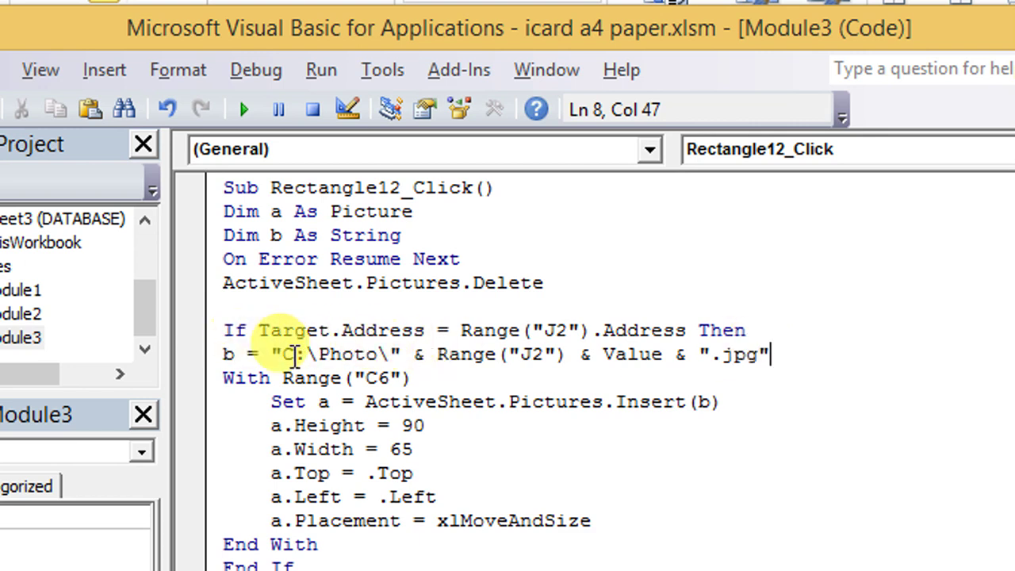
pyautogui.moveTo(224, 381); pyautogui.dragTo(415, 380)
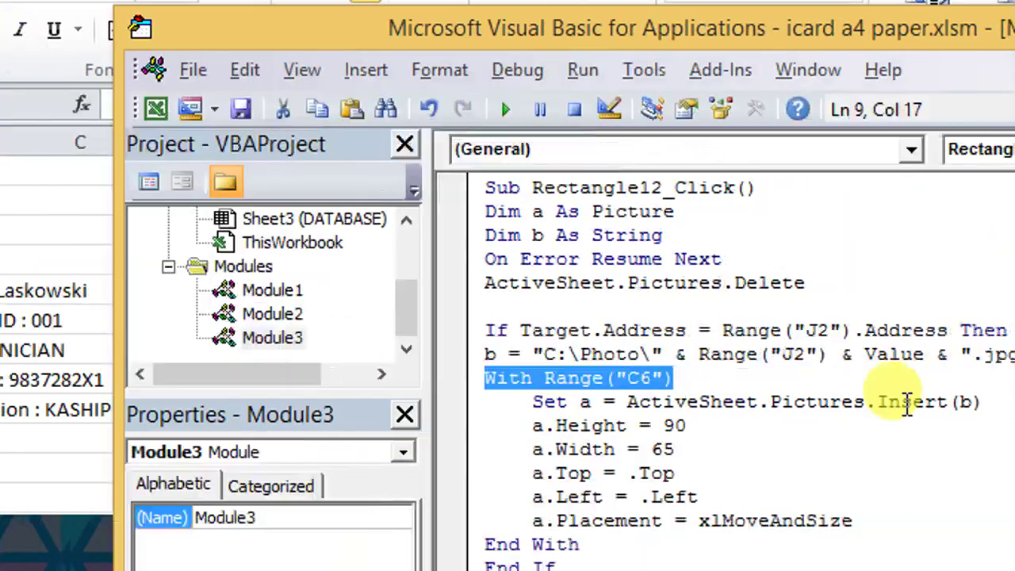
# Replace C6 with B5 in the first picture block's With Range line
pyautogui.click(638, 379)
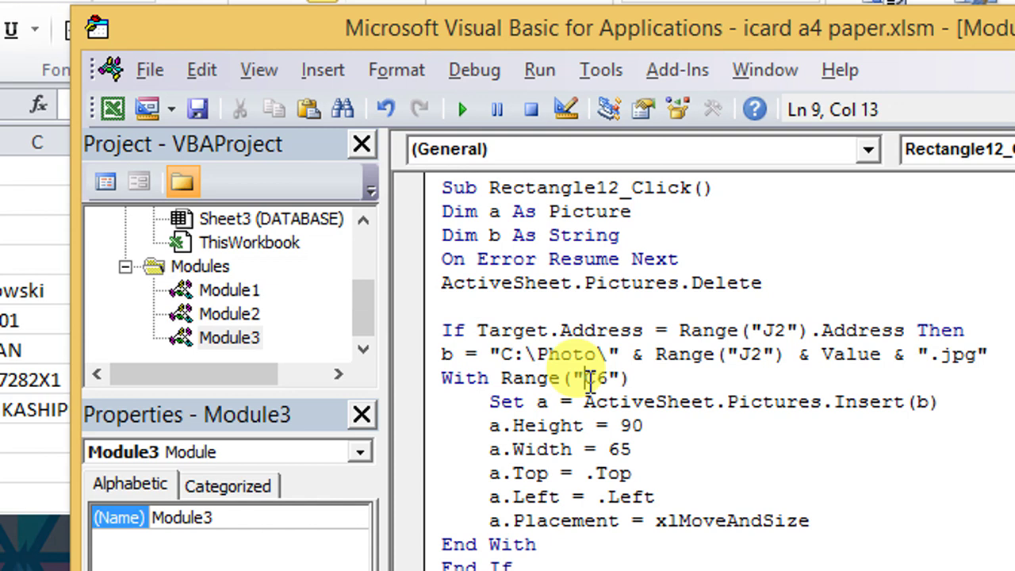
pyautogui.moveTo(590, 383); pyautogui.dragTo(607, 381)
pyautogui.write('B5')
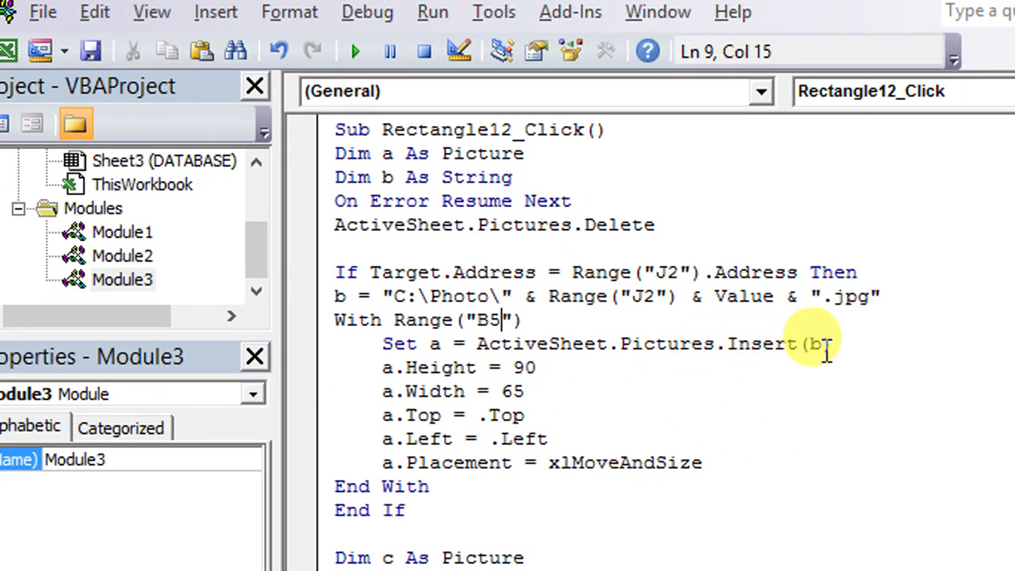
pyautogui.moveTo(332, 158); pyautogui.dragTo(531, 157)
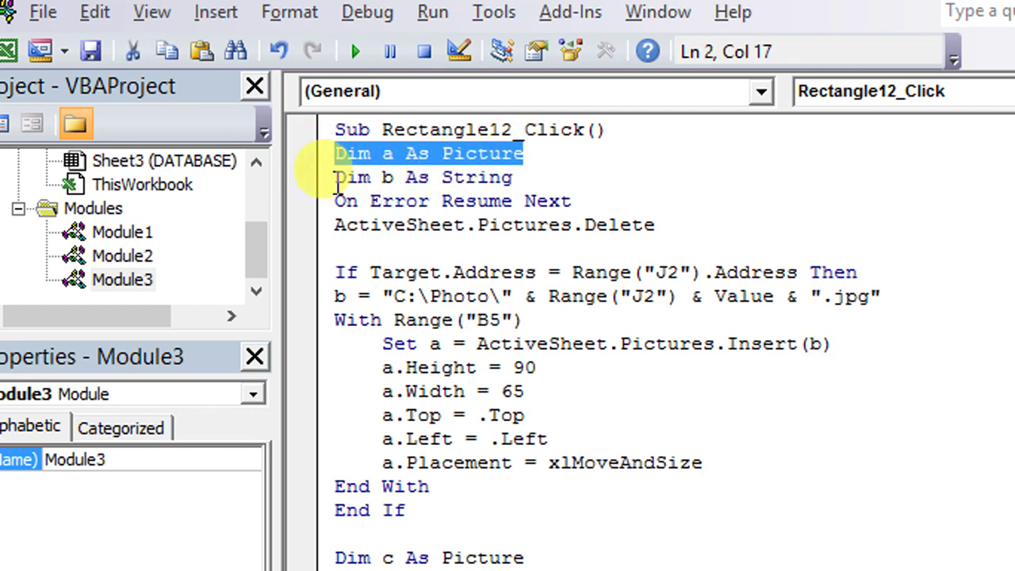
pyautogui.moveTo(333, 178); pyautogui.dragTo(512, 177)
pyautogui.moveTo(335, 296); pyautogui.dragTo(865, 296)
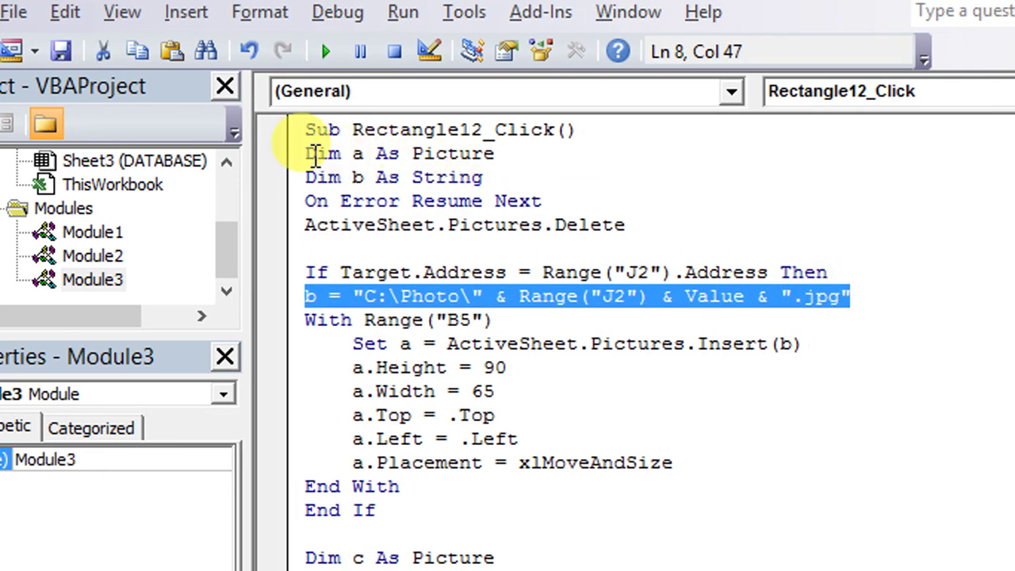
pyautogui.moveTo(308, 153); pyautogui.dragTo(504, 154)
pyautogui.moveTo(352, 343); pyautogui.dragTo(781, 353)
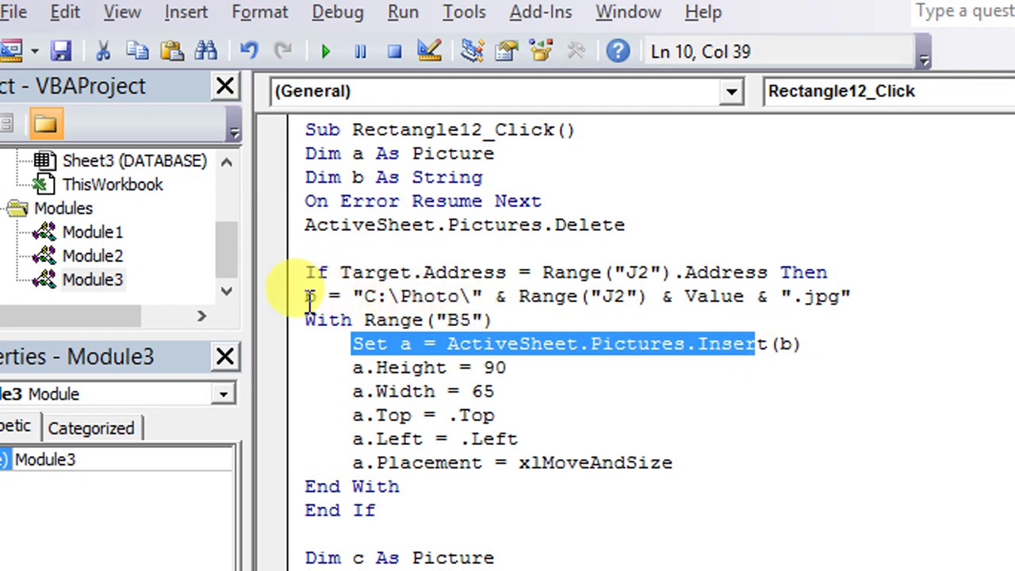
pyautogui.click(308, 297)
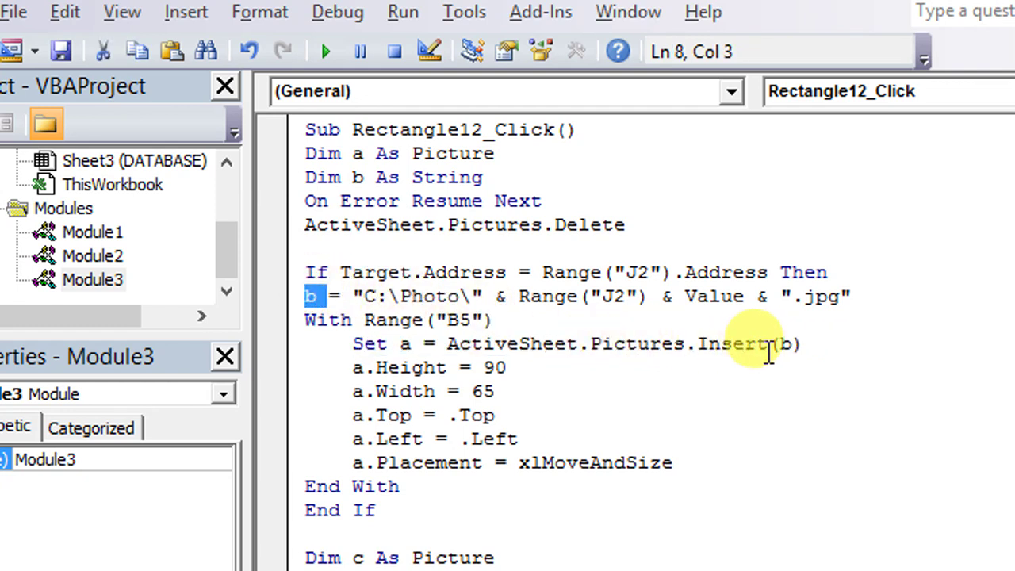
pyautogui.click(782, 343)
pyautogui.doubleClick(783, 343)
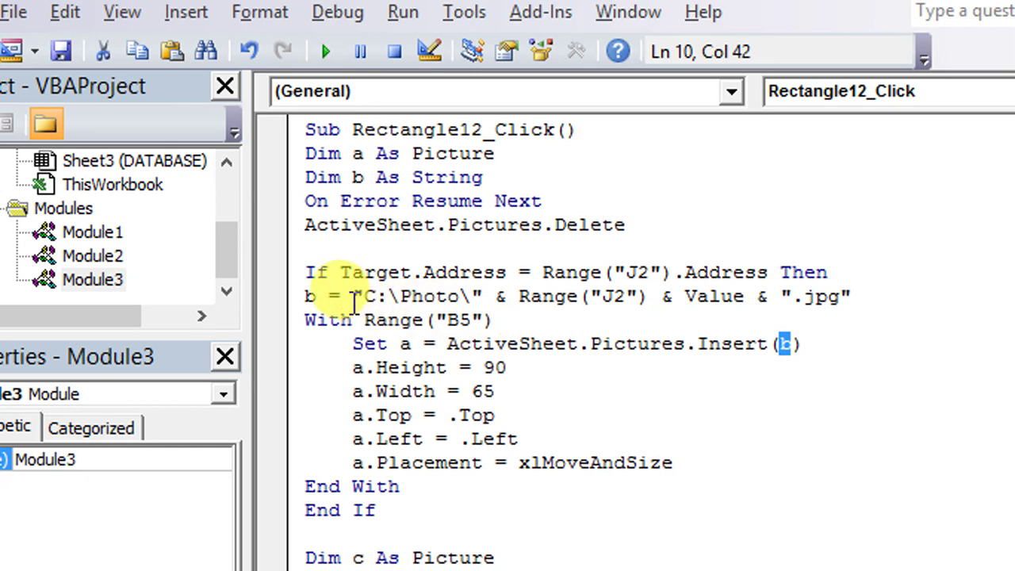
pyautogui.click(307, 297)
pyautogui.moveTo(307, 296); pyautogui.dragTo(855, 296)
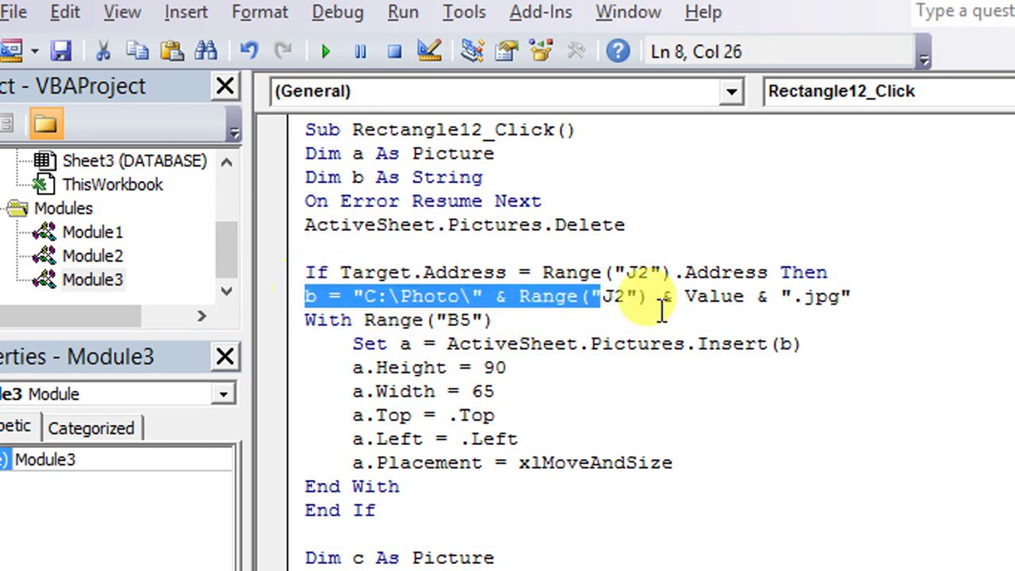
pyautogui.moveTo(787, 344); pyautogui.dragTo(777, 344)
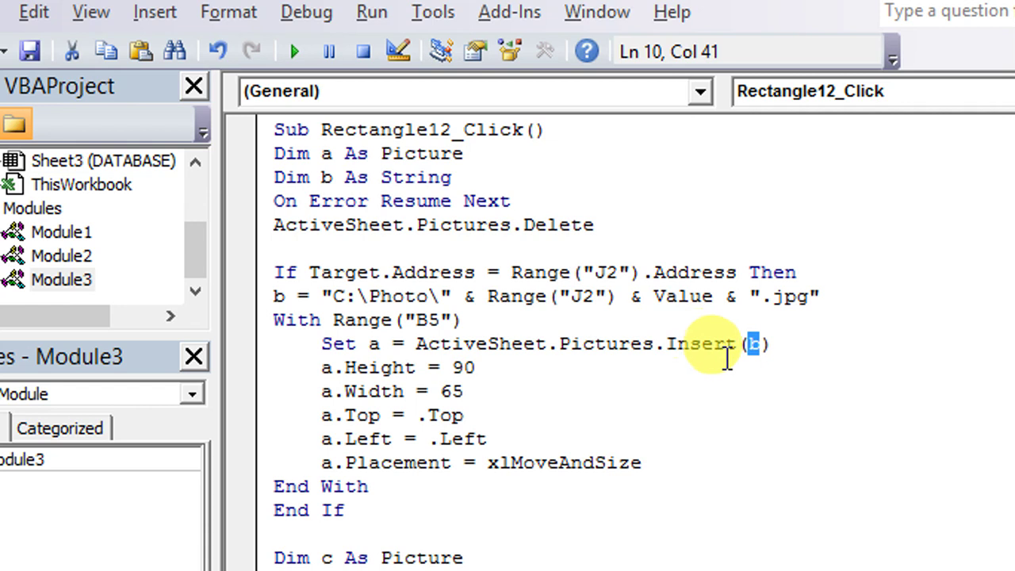
pyautogui.doubleClick(329, 367)
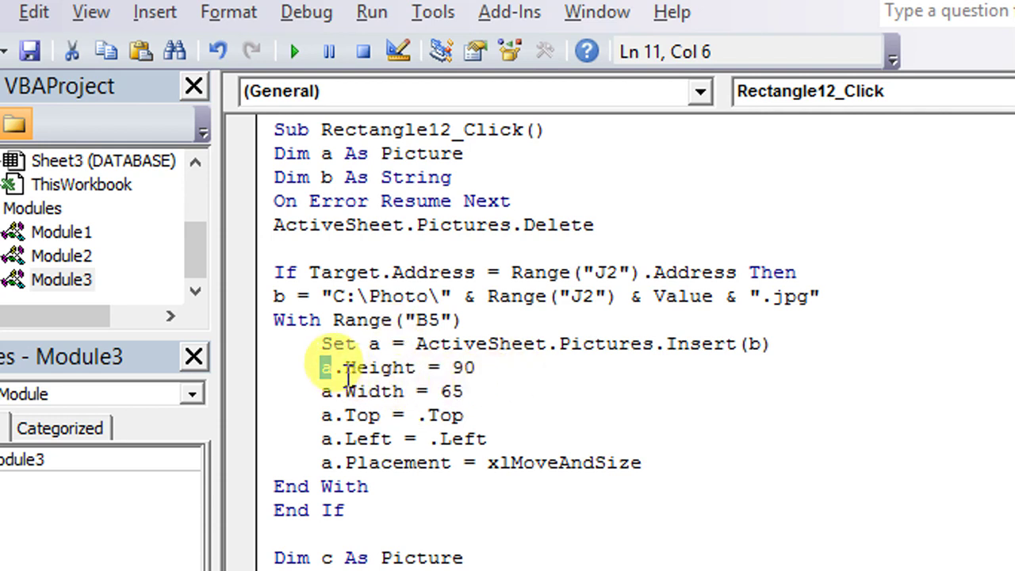
# Highlight the 90 in a.Height = 90 to explain the photo size, then deselect it
pyautogui.doubleClick(432, 367)
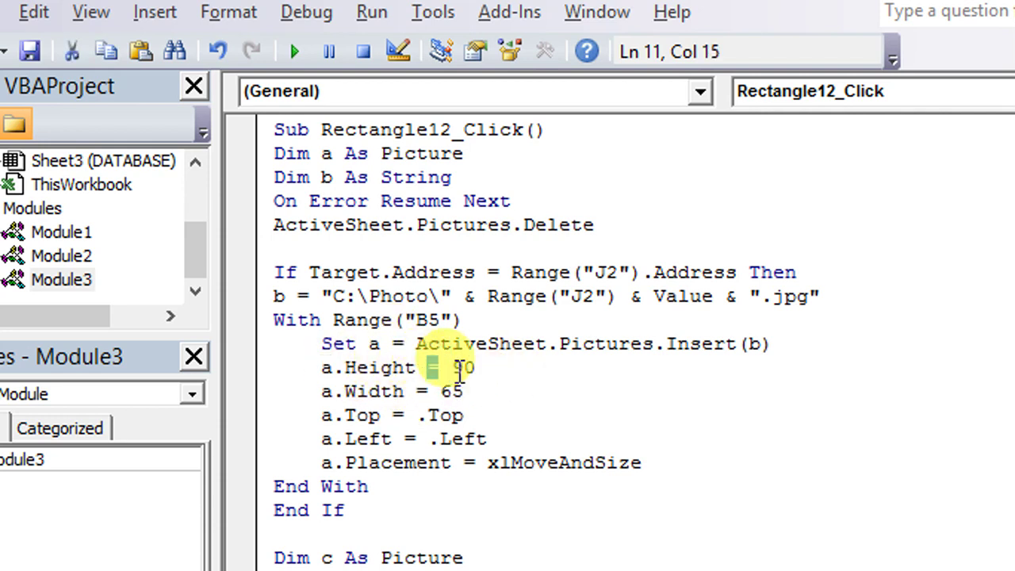
pyautogui.doubleClick(468, 367)
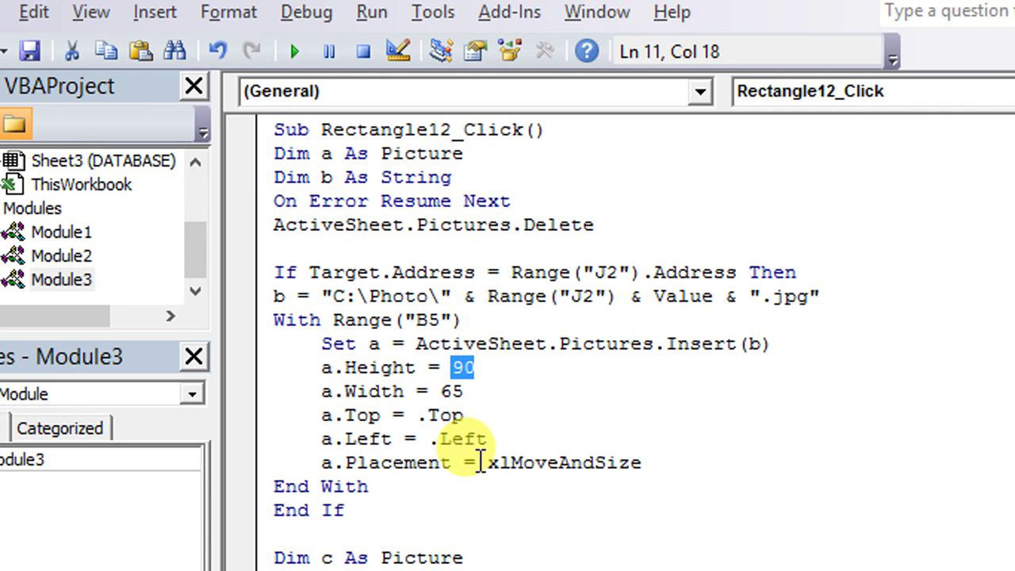
pyautogui.click(489, 406)
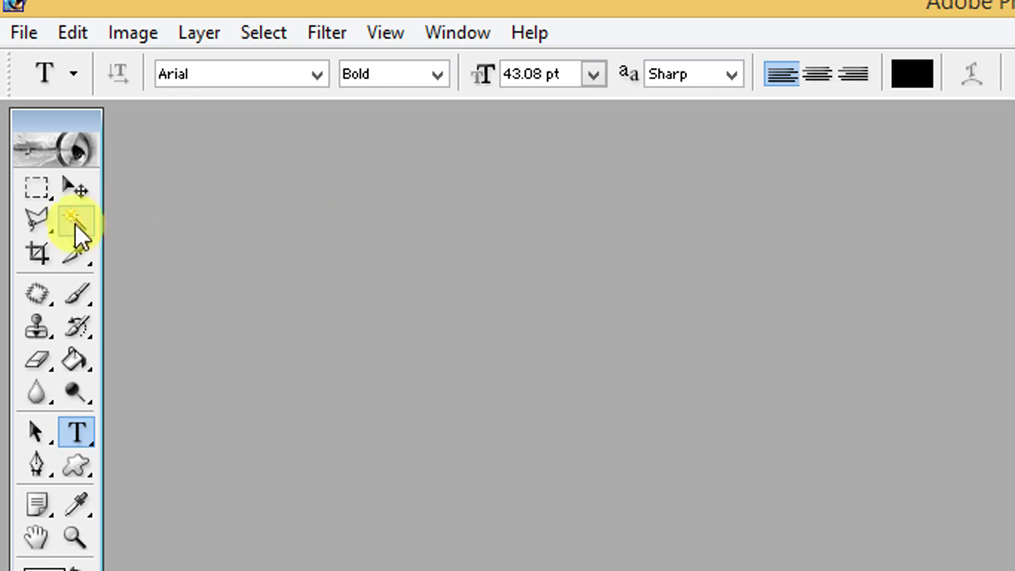
# Preset the Crop tool to Width 1.2 in, Height 1.5 in, Resolution 300 pixels/inch
pyautogui.click(39, 250)
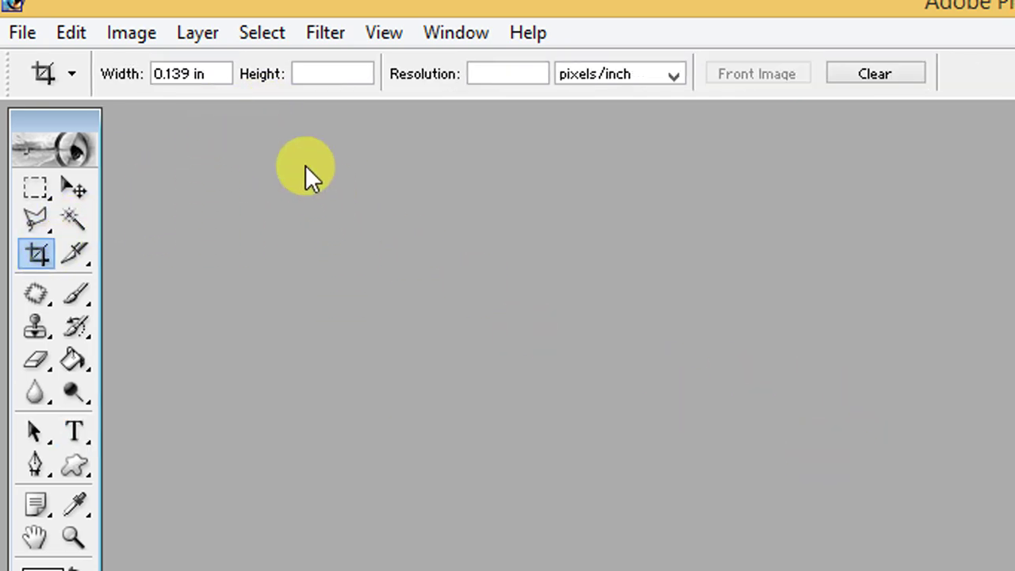
pyautogui.moveTo(222, 74); pyautogui.dragTo(159, 73)
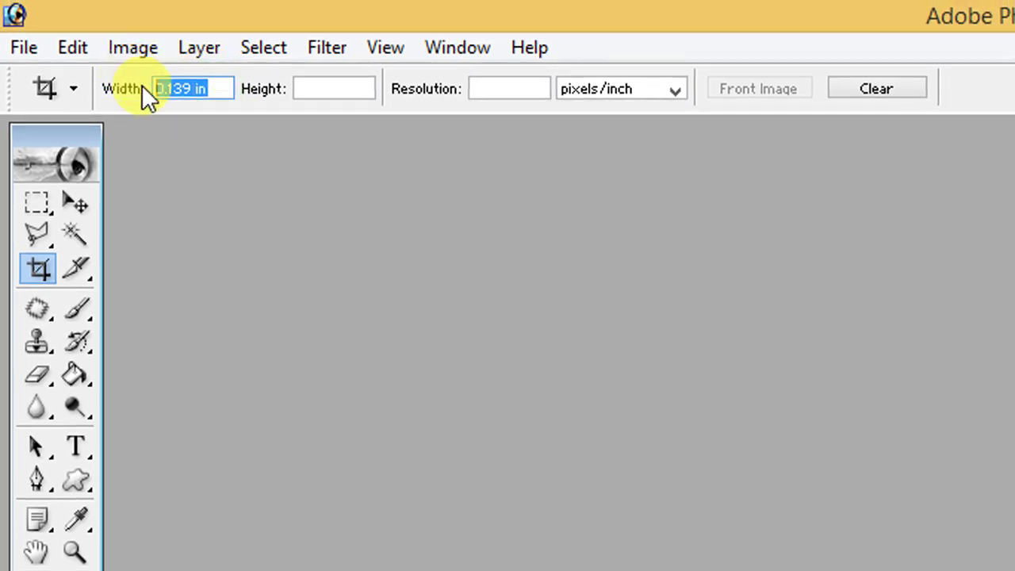
pyautogui.write('2.1')
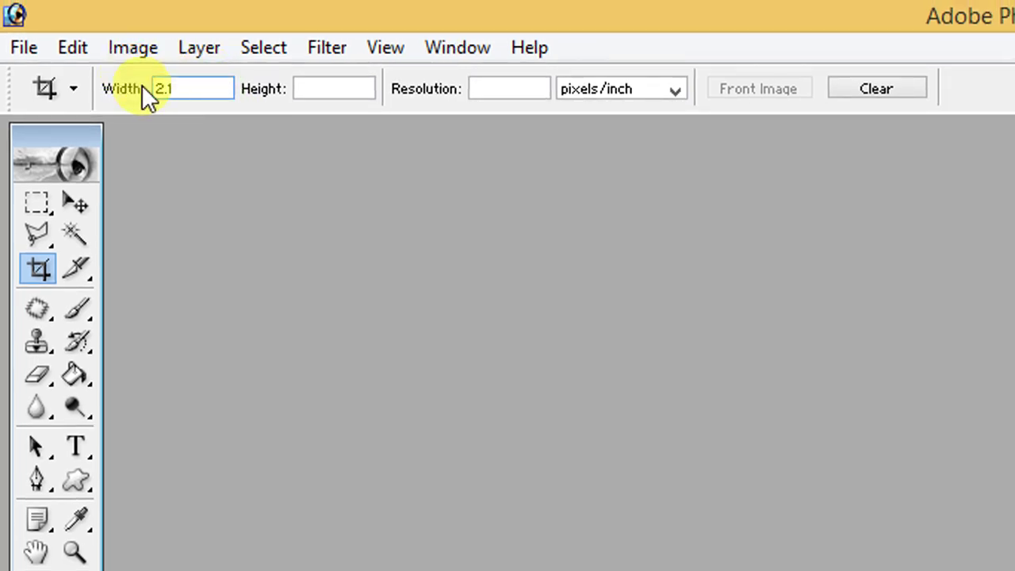
pyautogui.press('BackSpace')
pyautogui.write('1.2')
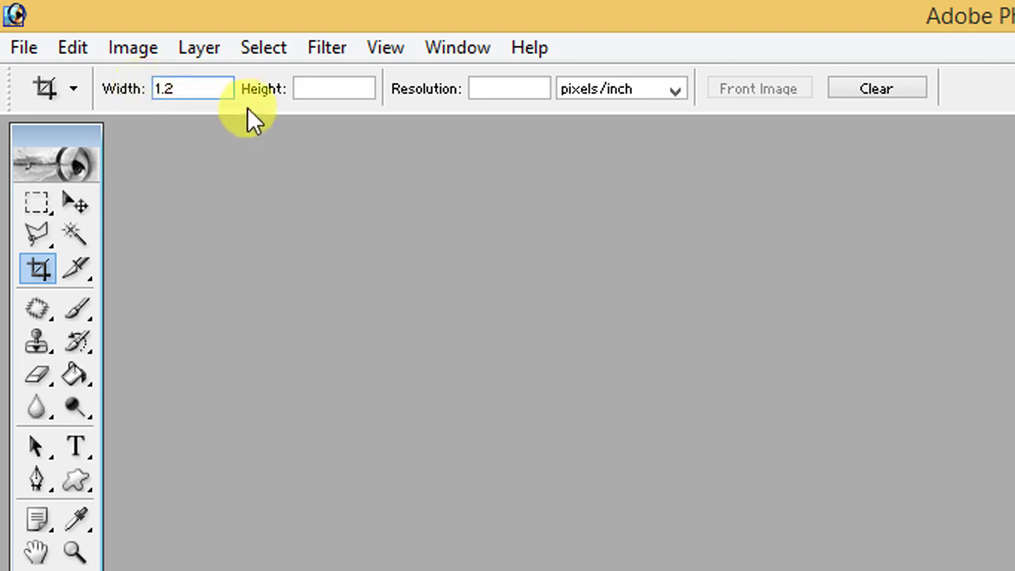
pyautogui.click(333, 90)
pyautogui.write('1.5')
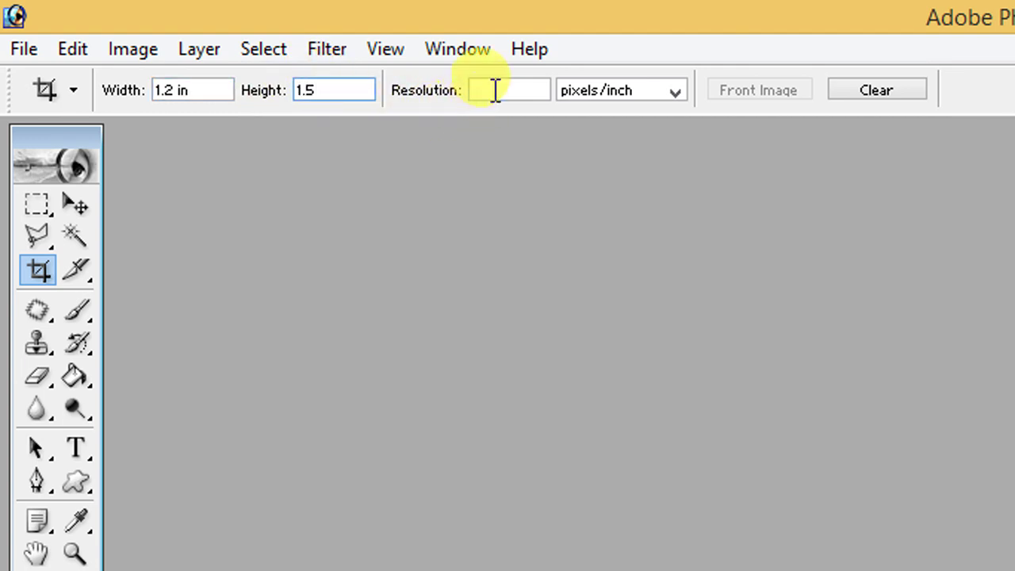
pyautogui.click(491, 91)
pyautogui.write('300')
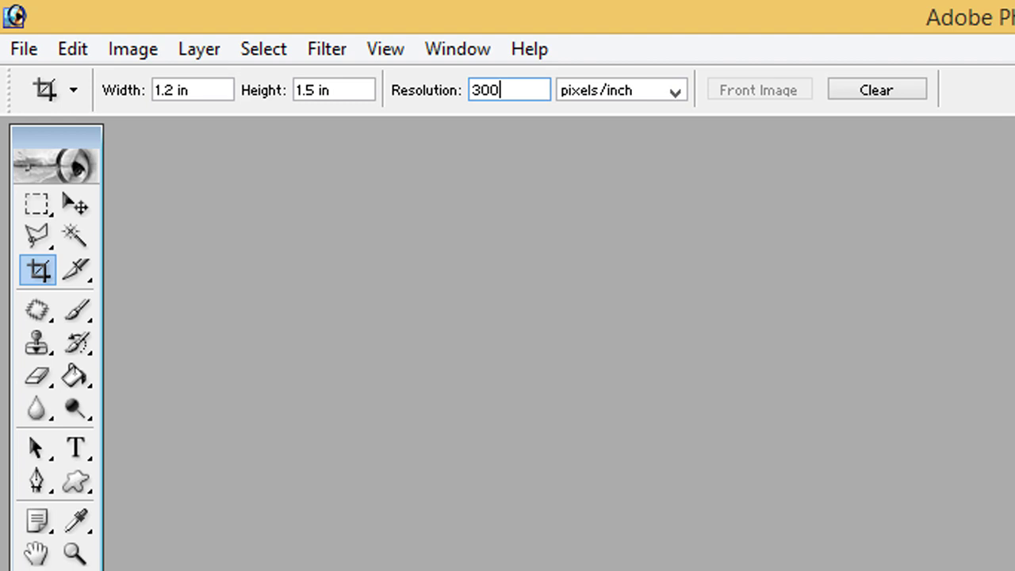
pyautogui.press('Return')
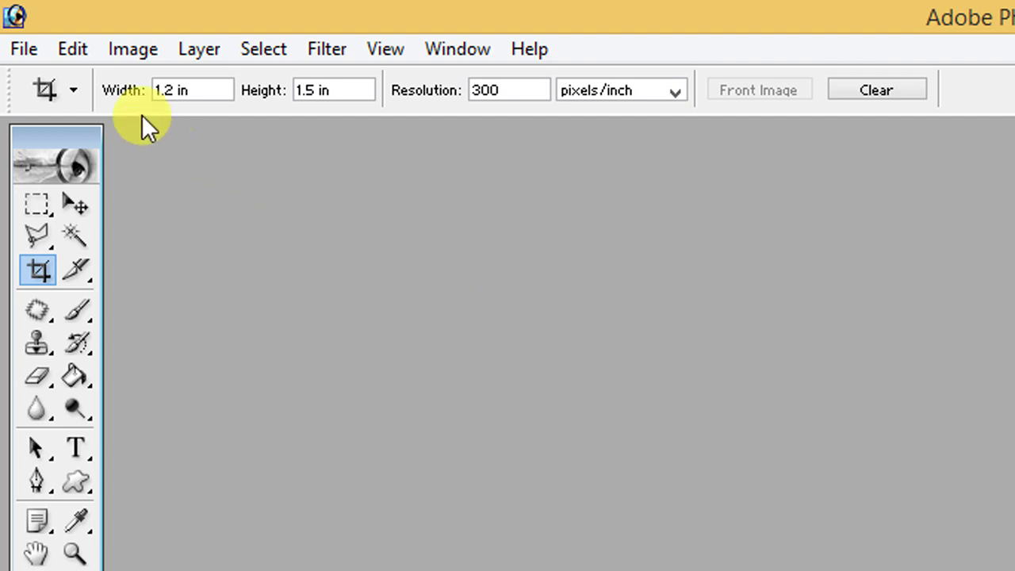
# Open Photo 2.jpg from the Desktop's ID CARD SOFTWARE\Photo folder
pyautogui.doubleClick(323, 275)
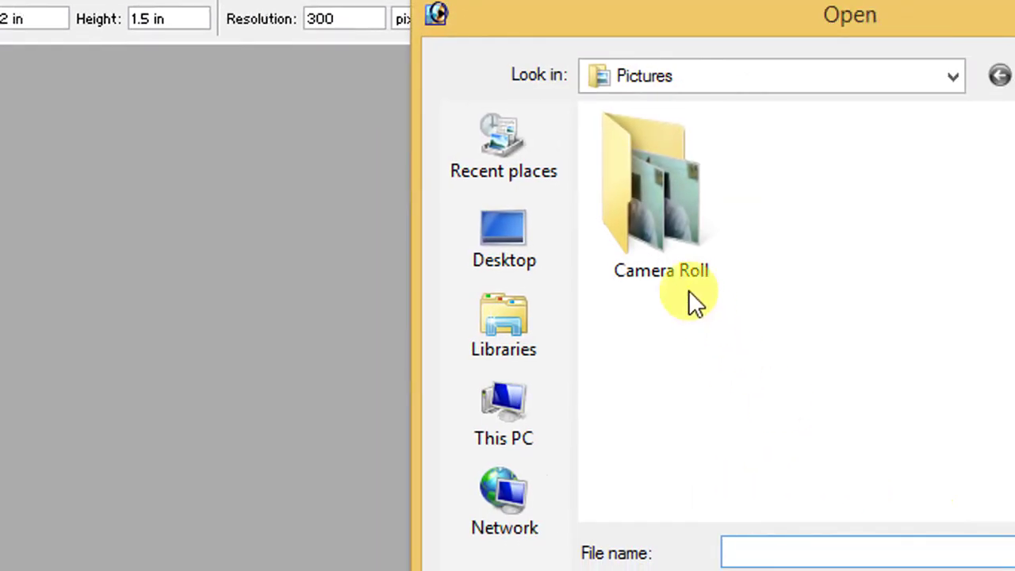
pyautogui.click(541, 262)
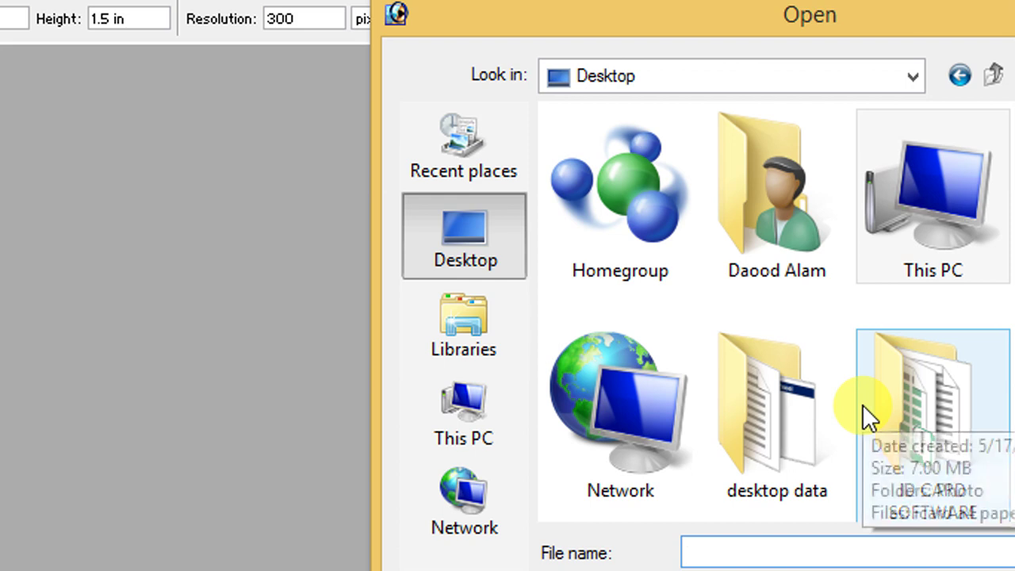
pyautogui.doubleClick(862, 404)
pyautogui.doubleClick(629, 227)
pyautogui.click(779, 229)
pyautogui.doubleClick(777, 226)
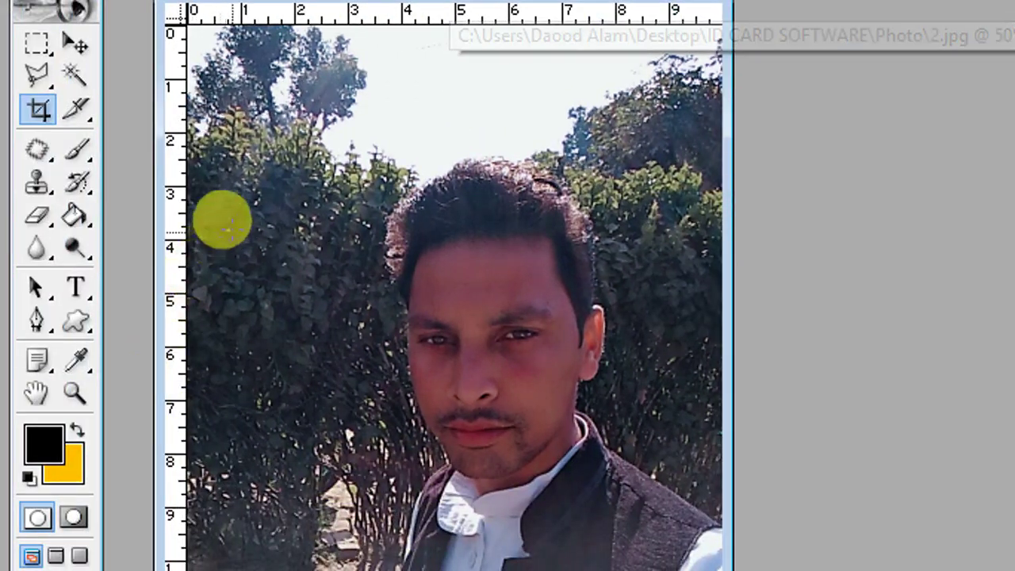
# Crop the man's head and shoulders into the 1.2 × 1.5 inch frame
pyautogui.moveTo(243, 164); pyautogui.dragTo(539, 474)
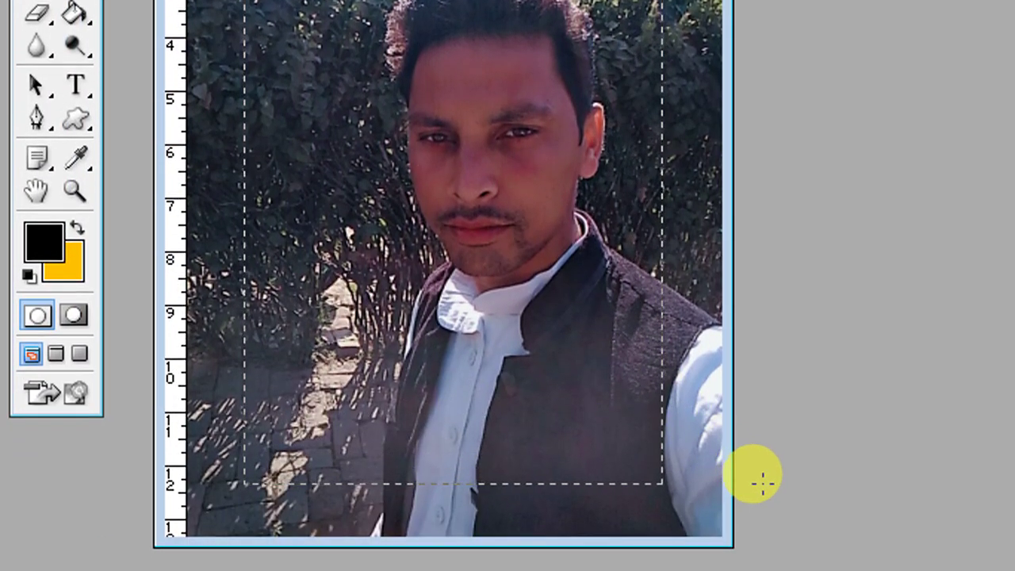
pyautogui.moveTo(709, 492); pyautogui.dragTo(753, 520)
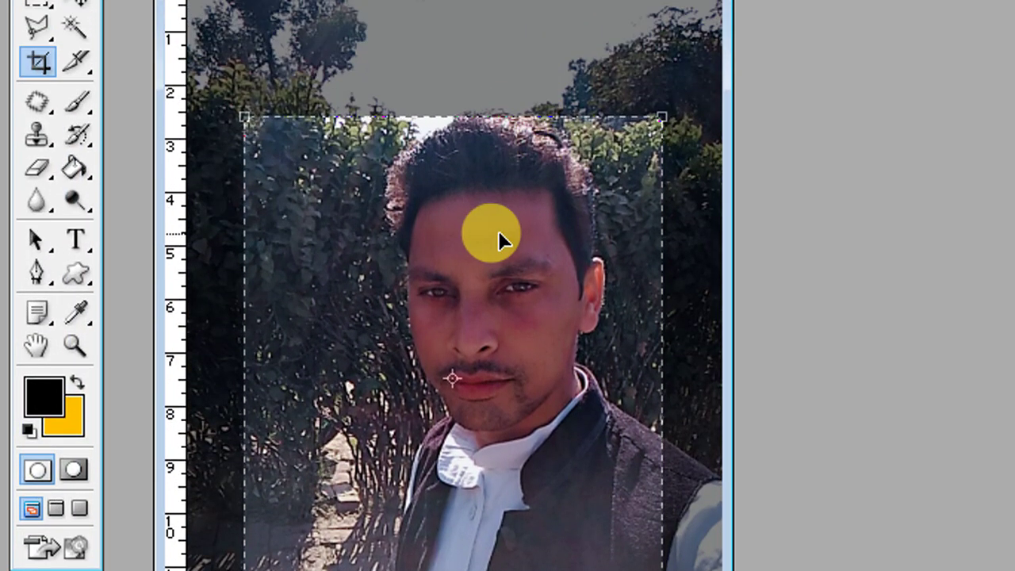
pyautogui.moveTo(498, 238); pyautogui.dragTo(504, 190)
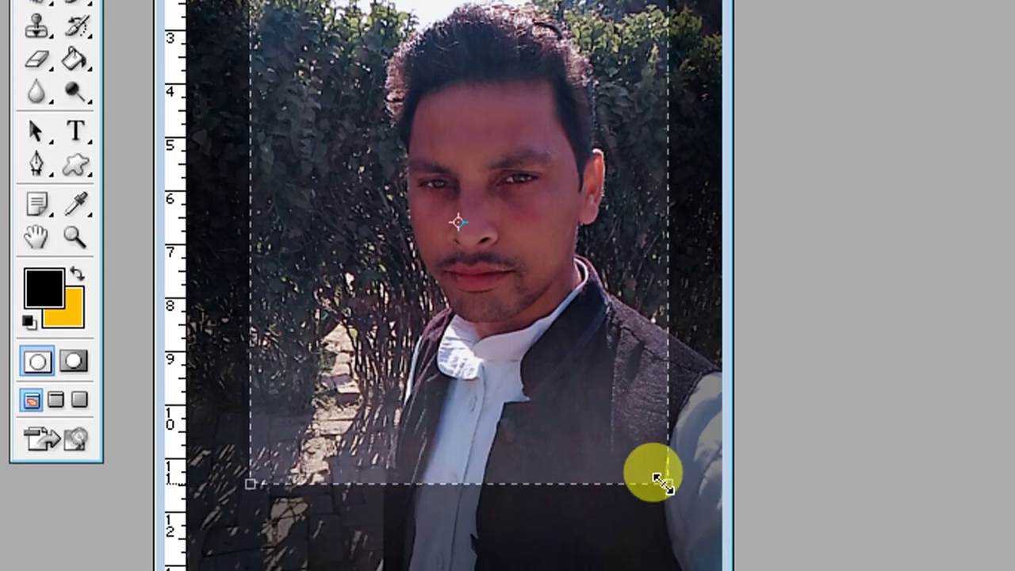
pyautogui.moveTo(666, 482); pyautogui.dragTo(709, 485)
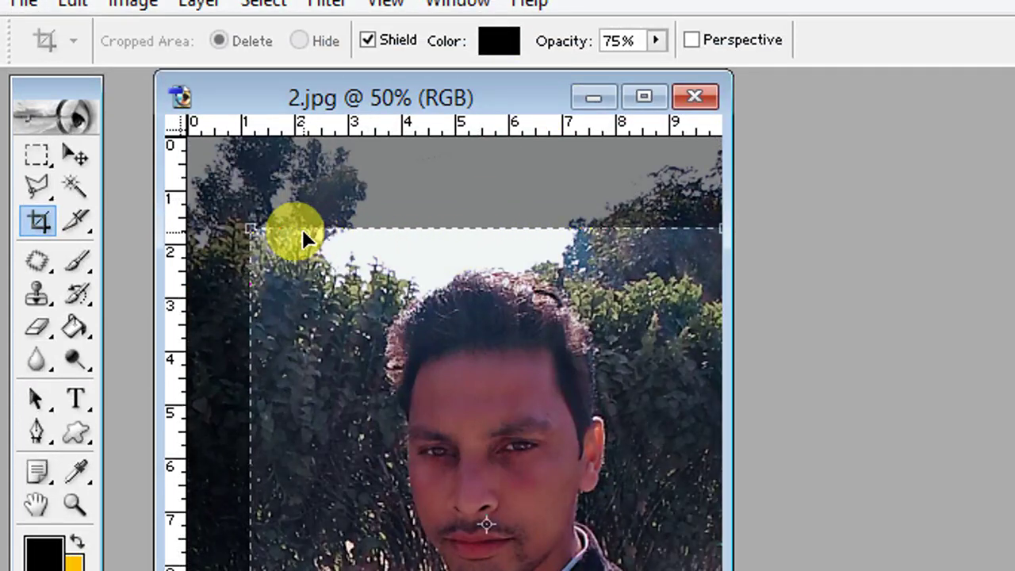
pyautogui.doubleClick(590, 392)
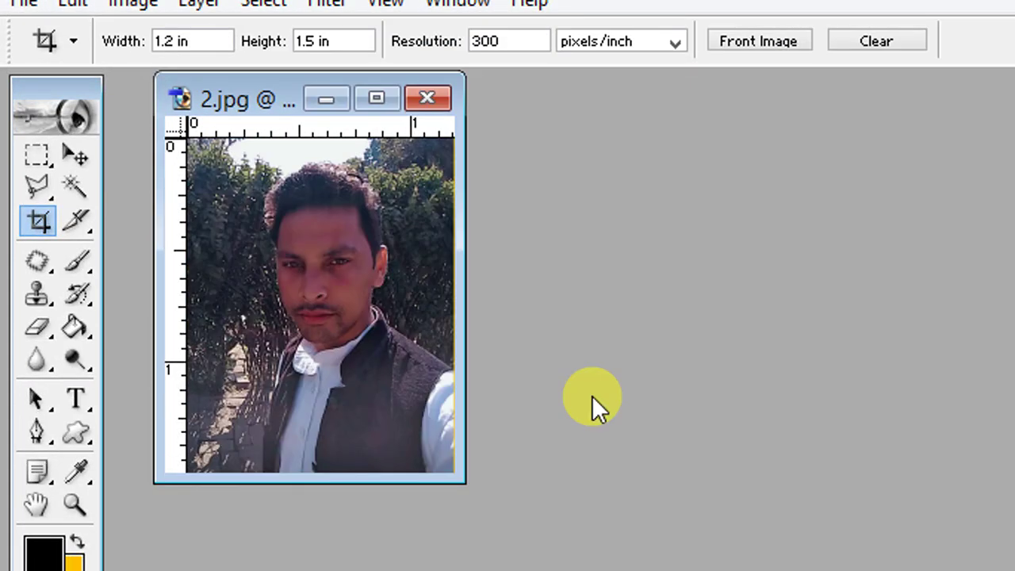
# Close the cropped image, answer the save prompt, and quit Photoshop
pyautogui.click(428, 98)
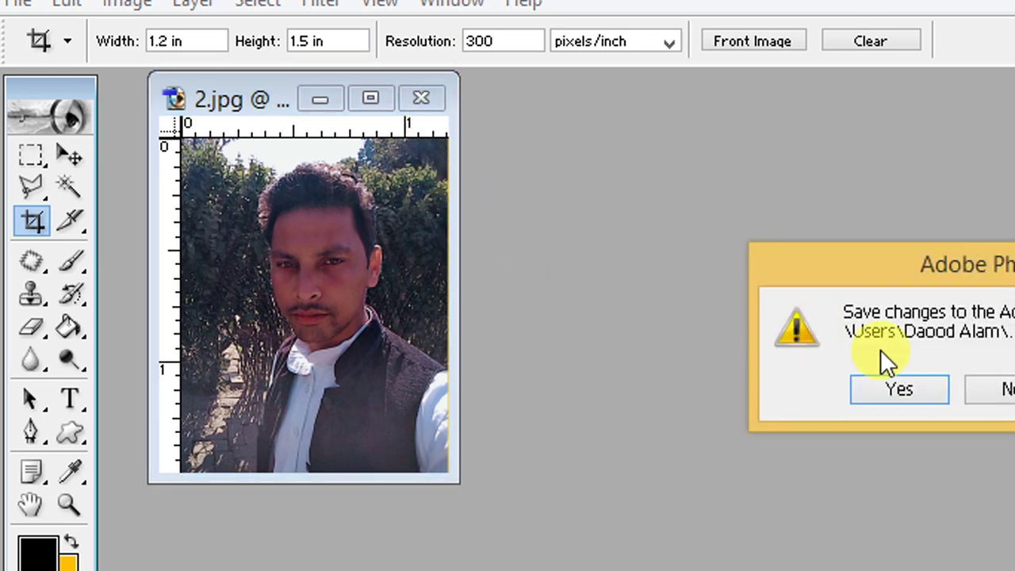
pyautogui.click(870, 394)
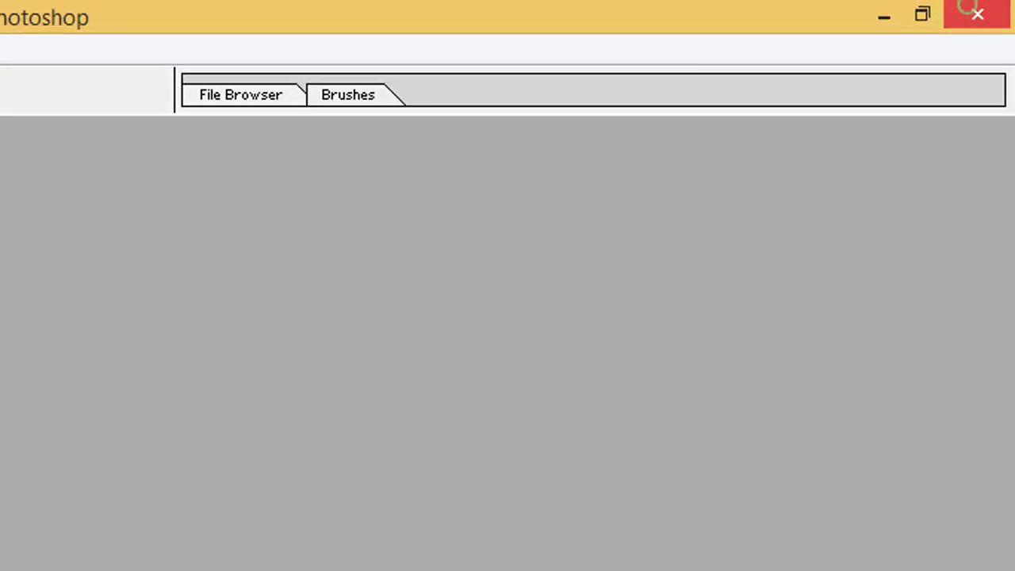
pyautogui.click(974, 9)
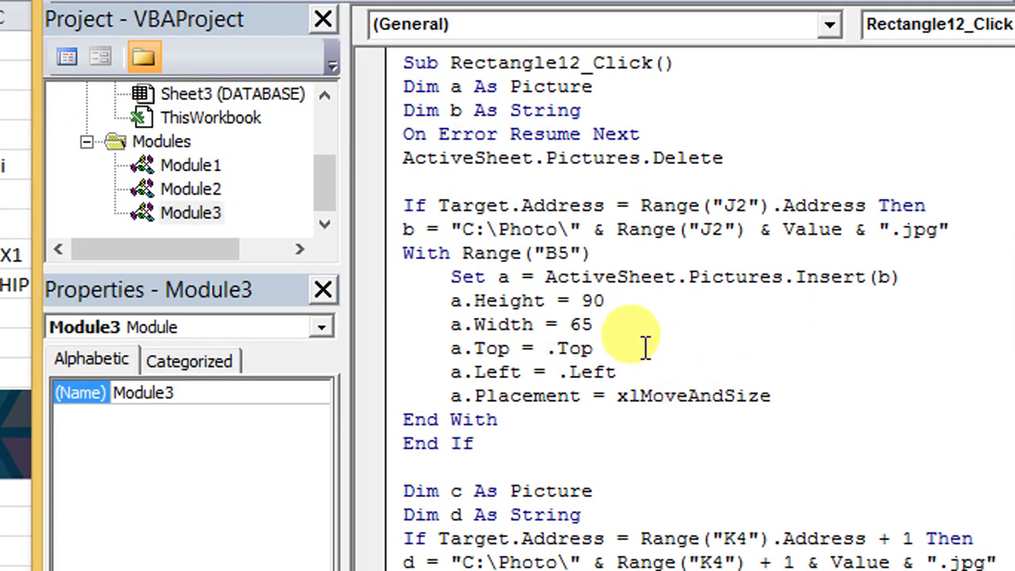
pyautogui.doubleClick(455, 300)
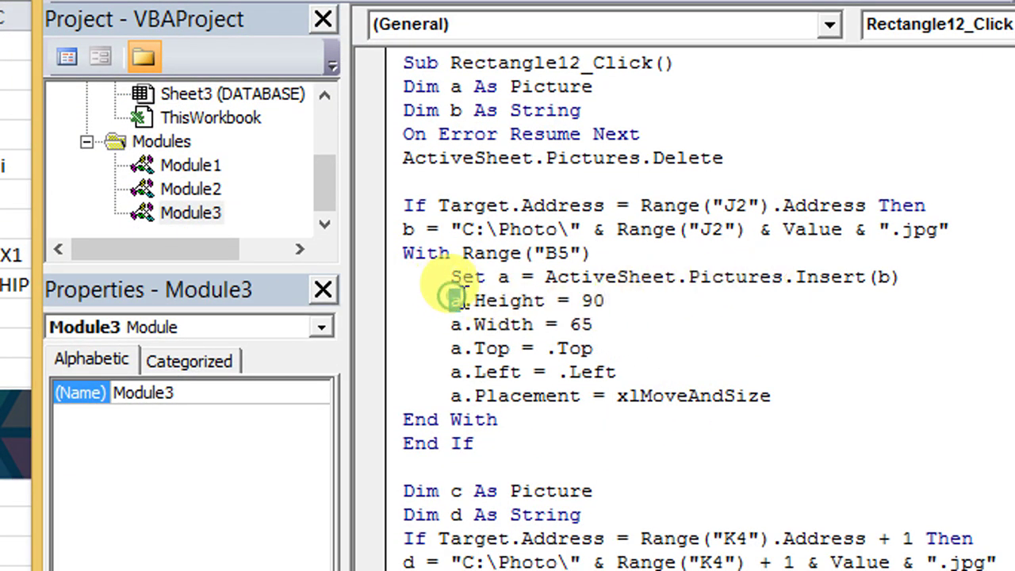
pyautogui.moveTo(593, 300); pyautogui.dragTo(604, 301)
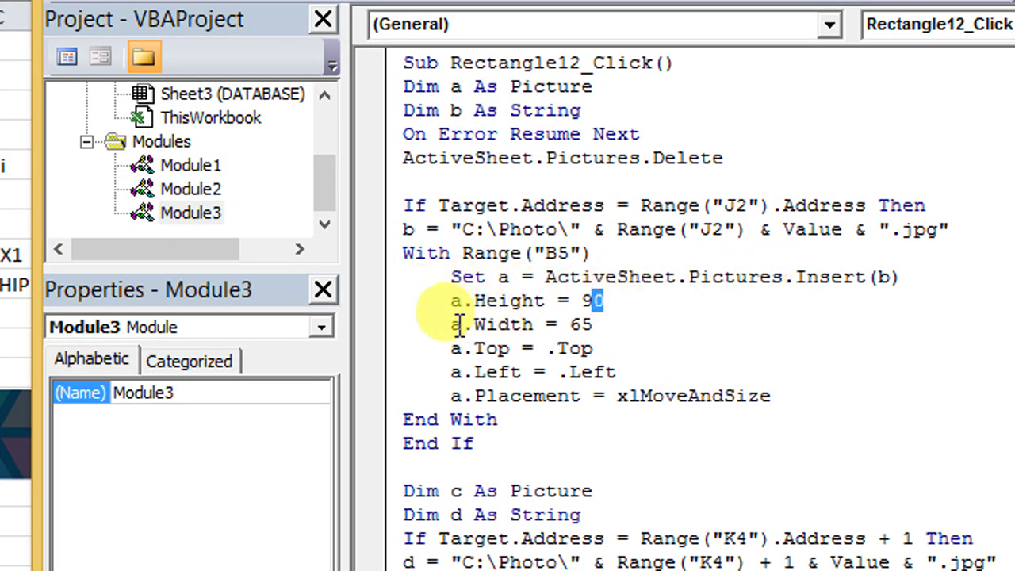
pyautogui.doubleClick(581, 324)
pyautogui.click(454, 348)
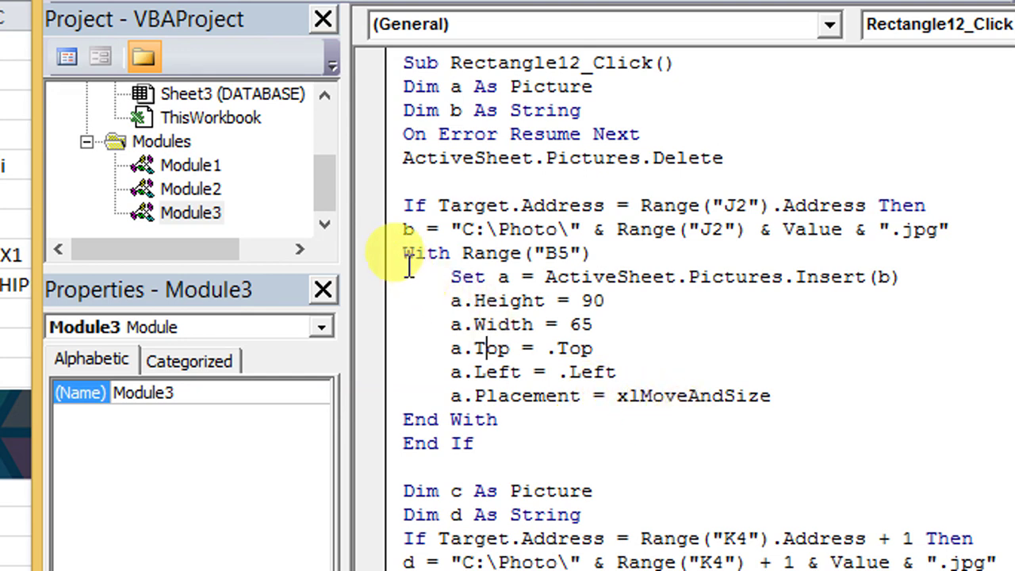
pyautogui.moveTo(403, 253); pyautogui.dragTo(602, 255)
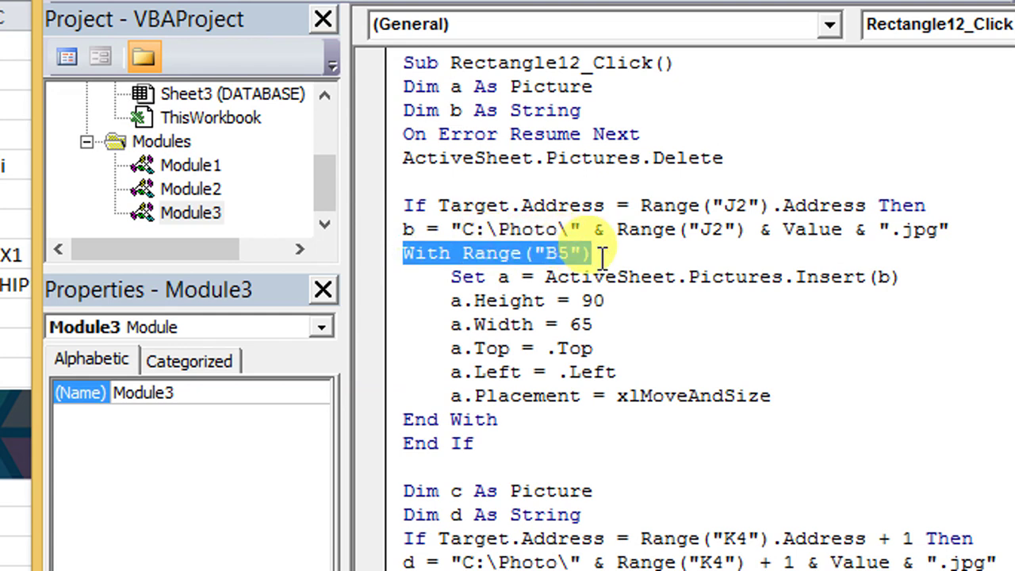
pyautogui.moveTo(402, 420); pyautogui.dragTo(501, 422)
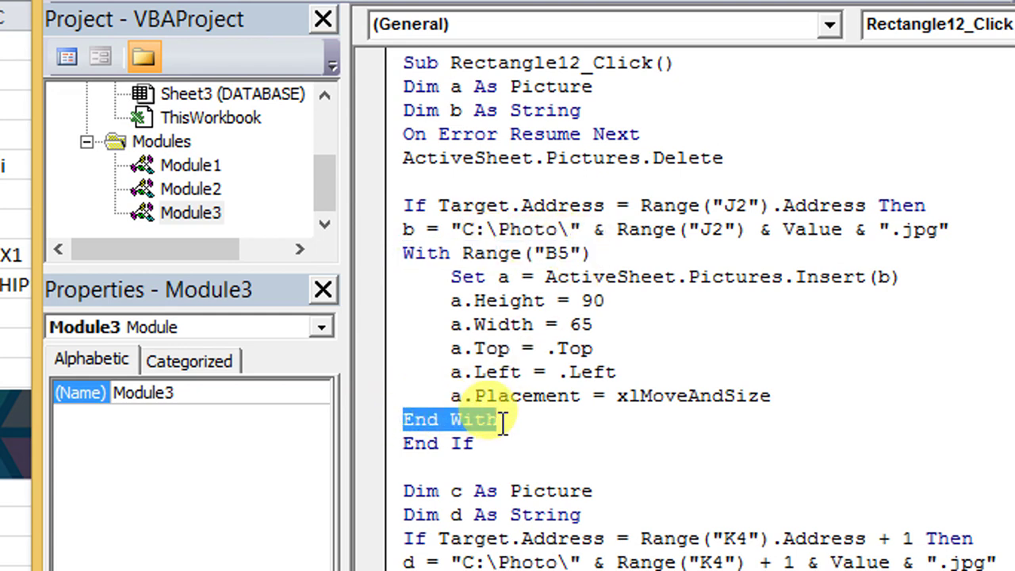
pyautogui.moveTo(403, 206); pyautogui.dragTo(425, 206)
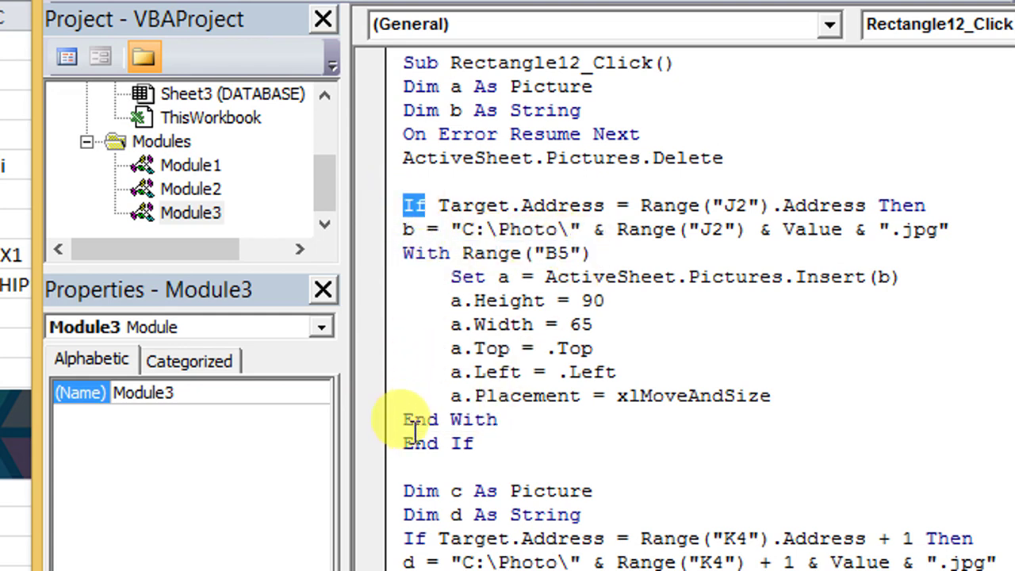
pyautogui.moveTo(403, 443); pyautogui.dragTo(473, 444)
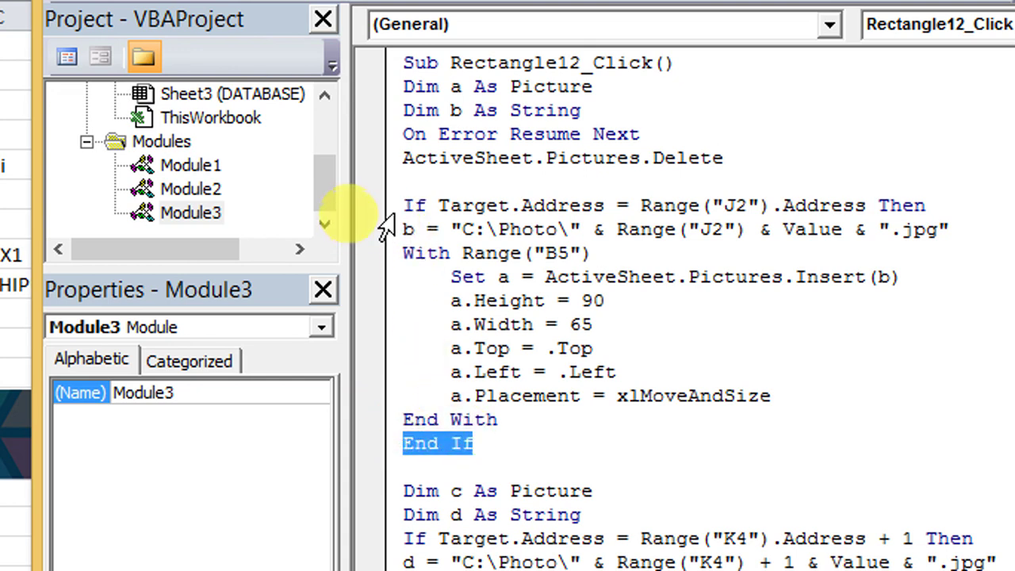
pyautogui.moveTo(381, 208); pyautogui.dragTo(378, 446)
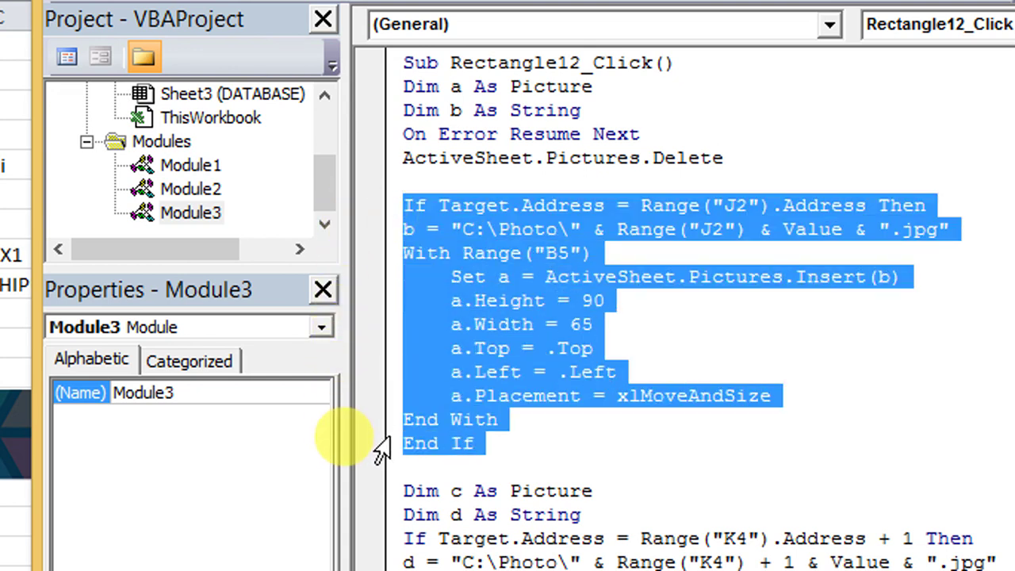
pyautogui.scroll(-2, 578, 338)
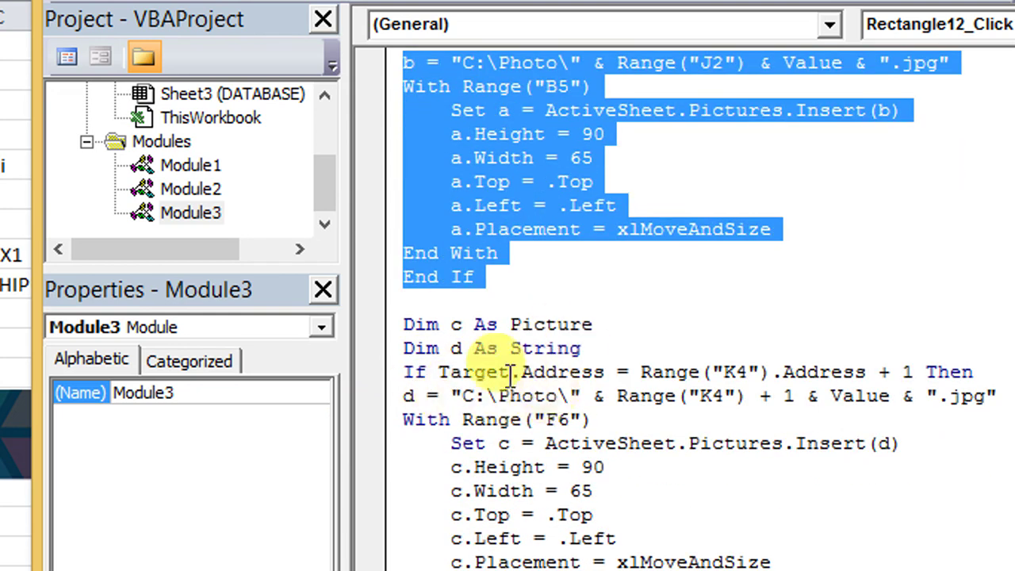
pyautogui.click(457, 325)
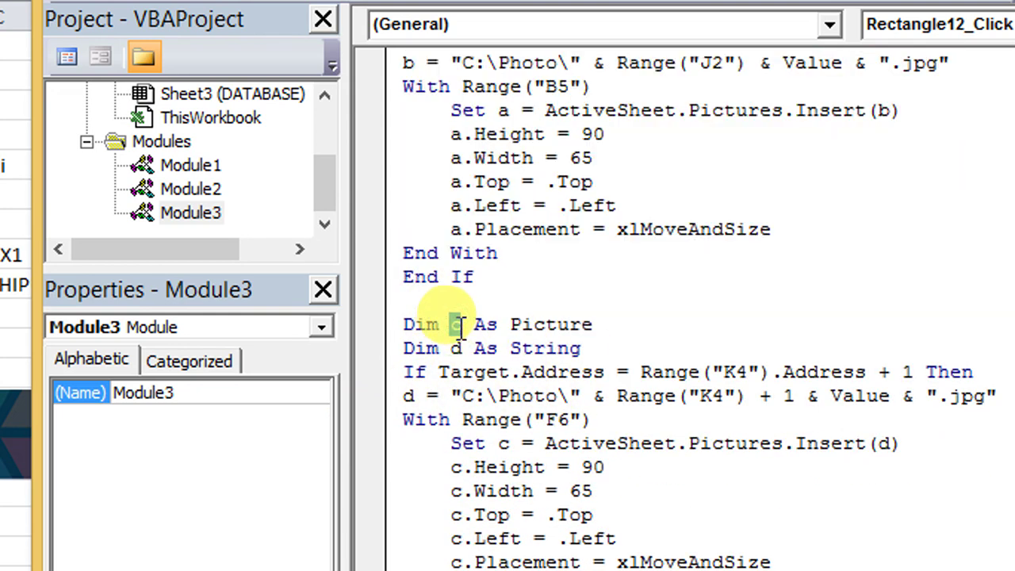
pyautogui.scroll(3, 460, 325)
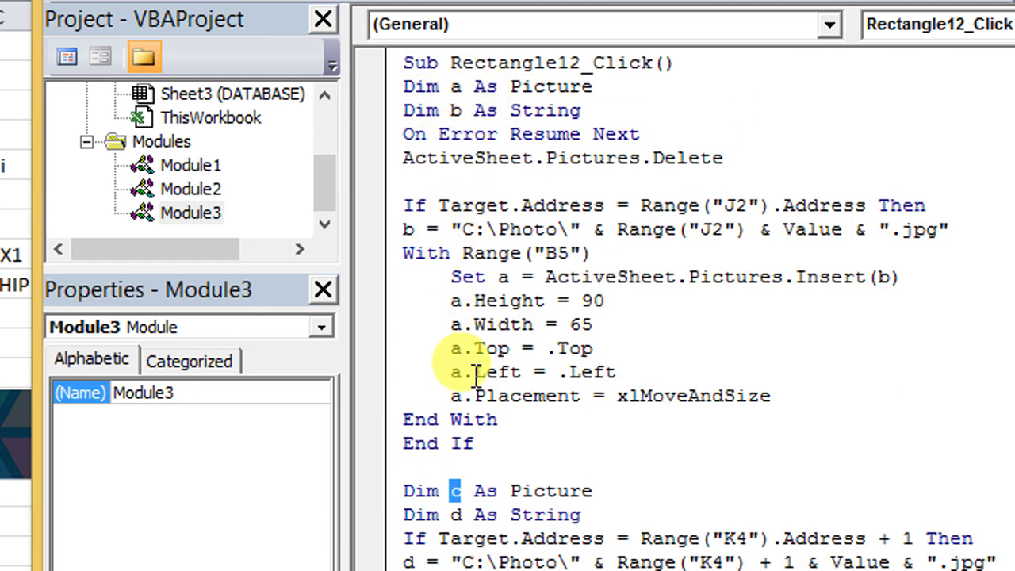
pyautogui.scroll(-3, 474, 373)
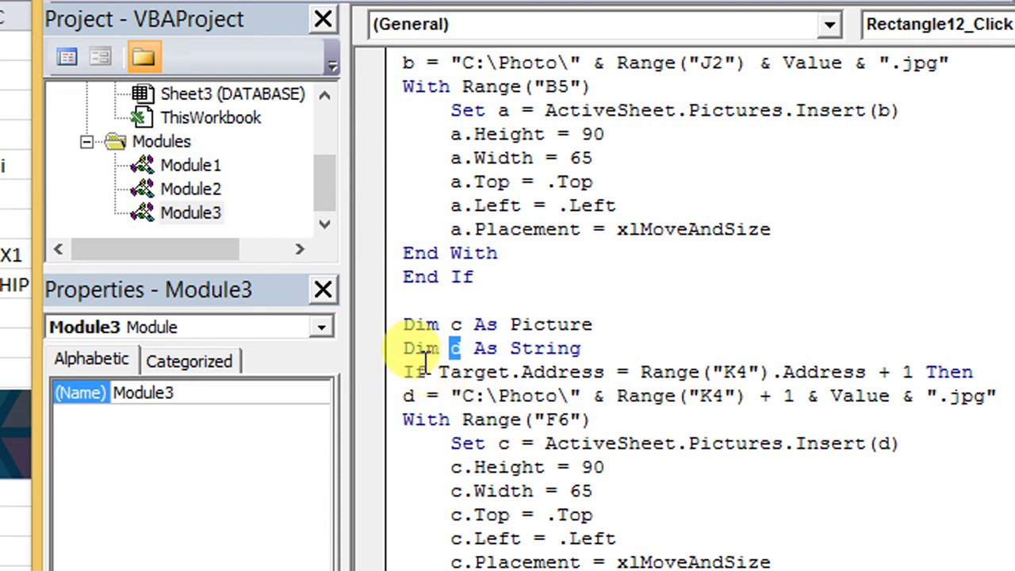
pyautogui.scroll(1, 561, 205)
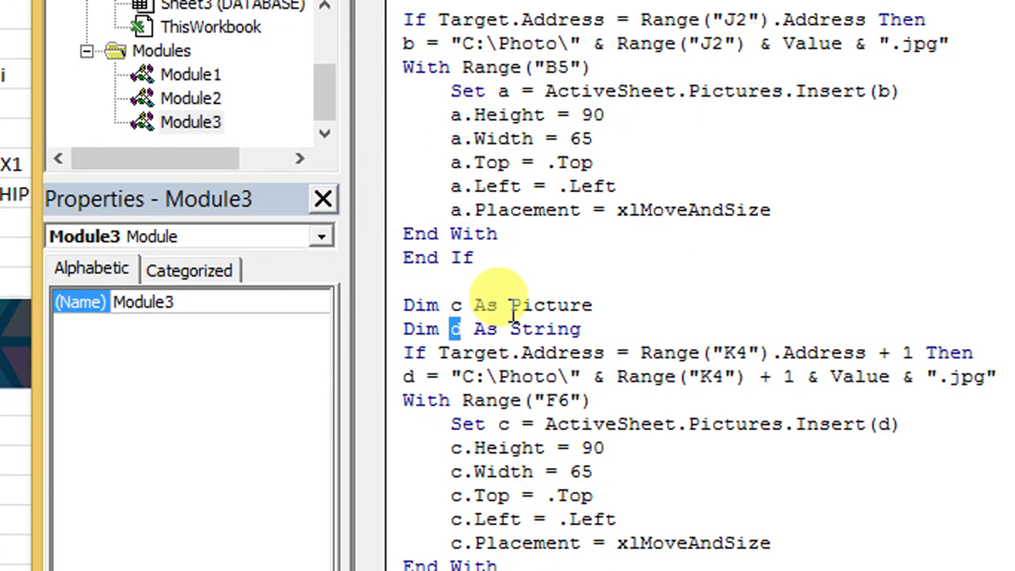
pyautogui.scroll(1, 515, 311)
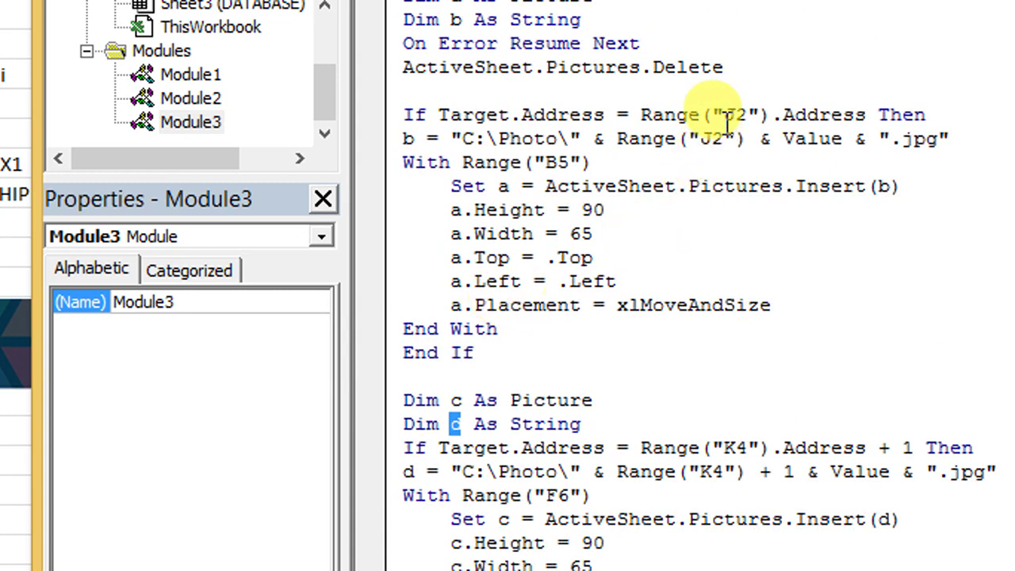
pyautogui.scroll(-2, 657, 403)
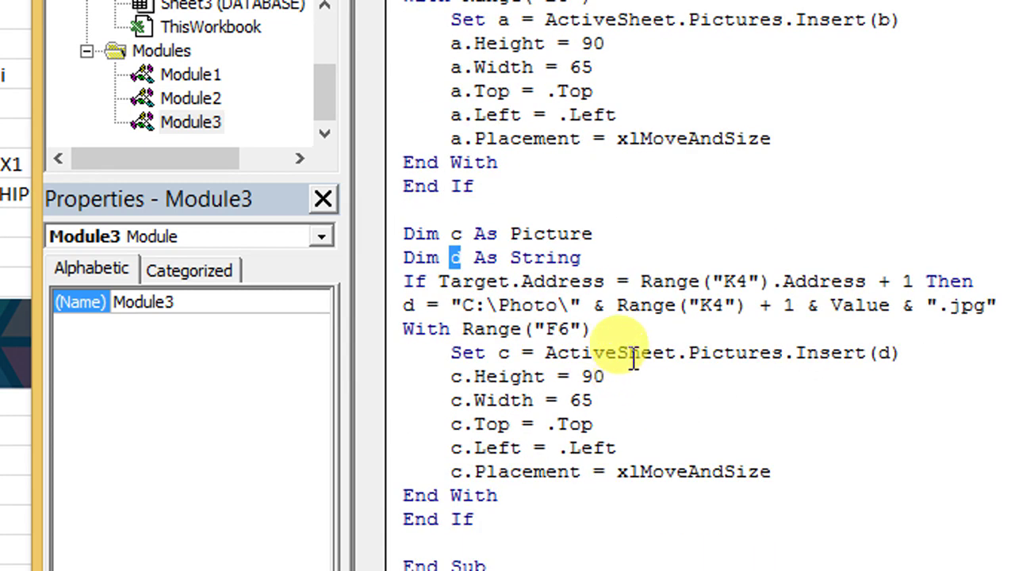
pyautogui.doubleClick(456, 234)
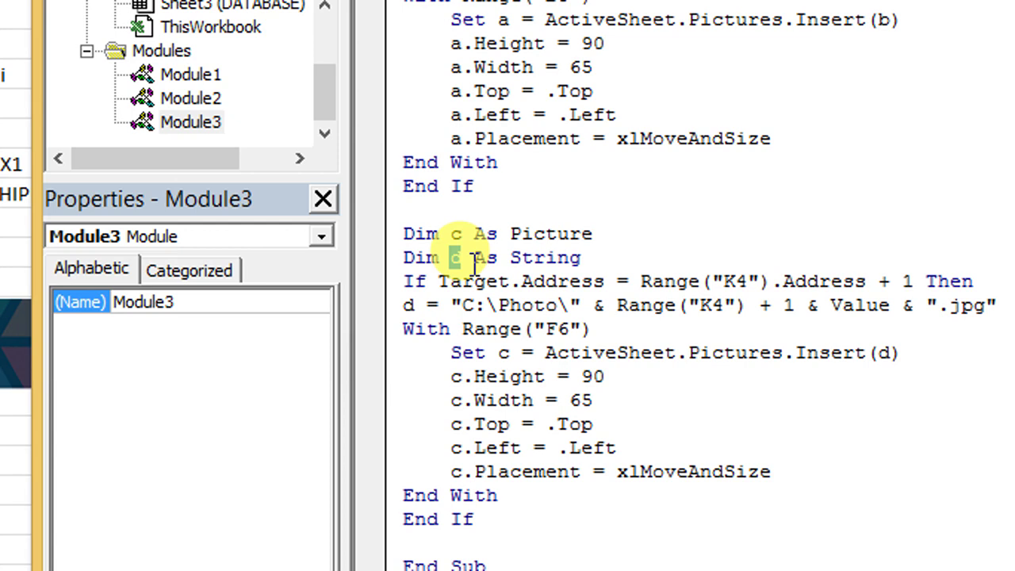
pyautogui.scroll(1, 485, 246)
pyautogui.scroll(1, 485, 246)
pyautogui.scroll(-1, 484, 246)
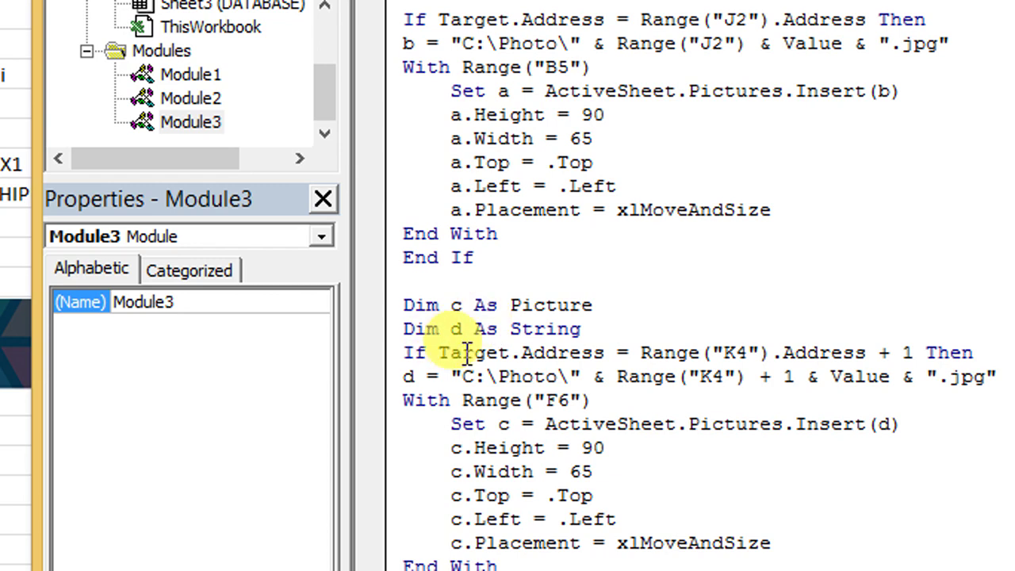
pyautogui.scroll(1, 458, 190)
pyautogui.scroll(-1, 444, 159)
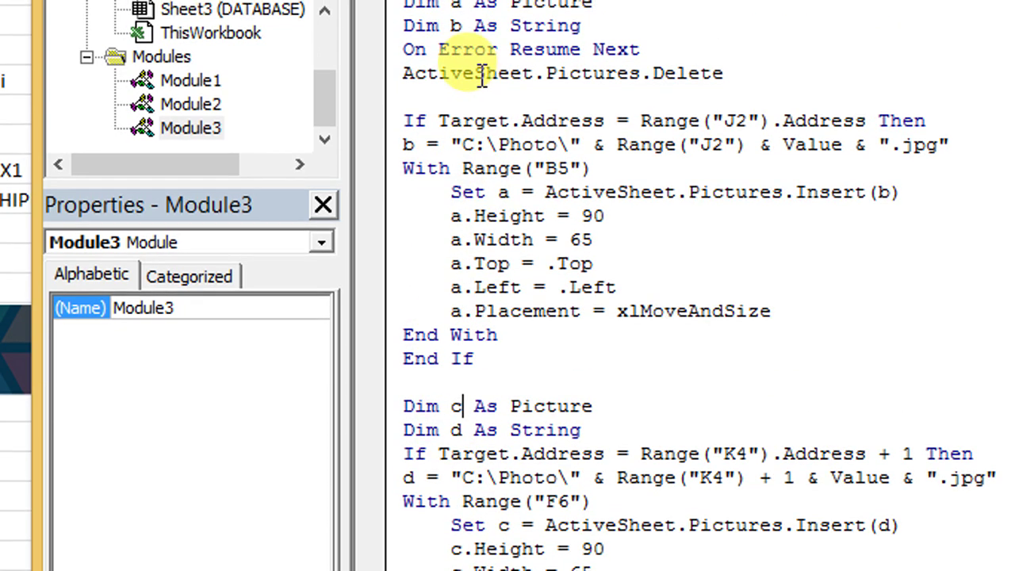
pyautogui.scroll(-1, 507, 468)
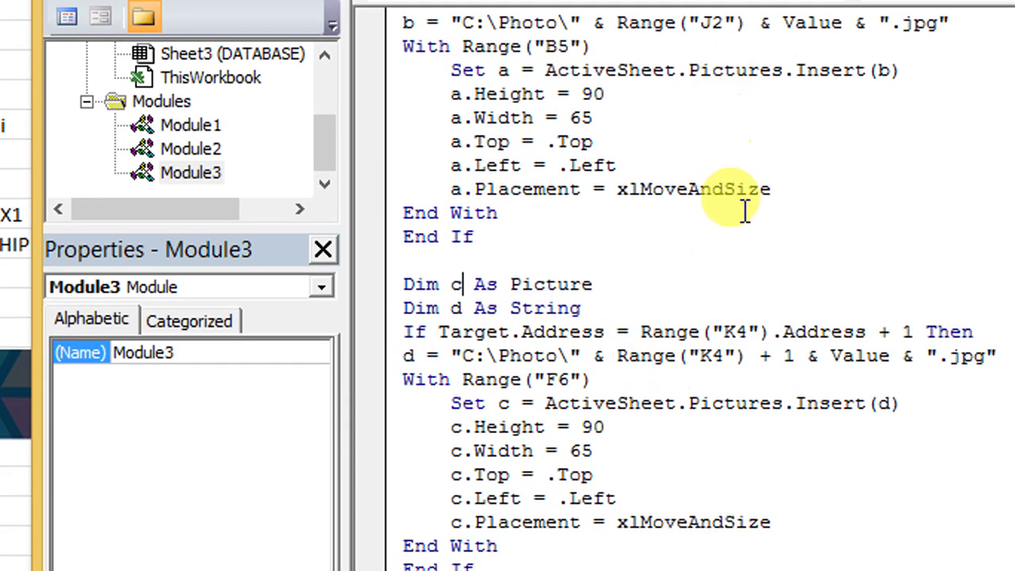
# Change K4 to J2 in the second block's If and path lines, and F6 to E5
pyautogui.doubleClick(733, 467)
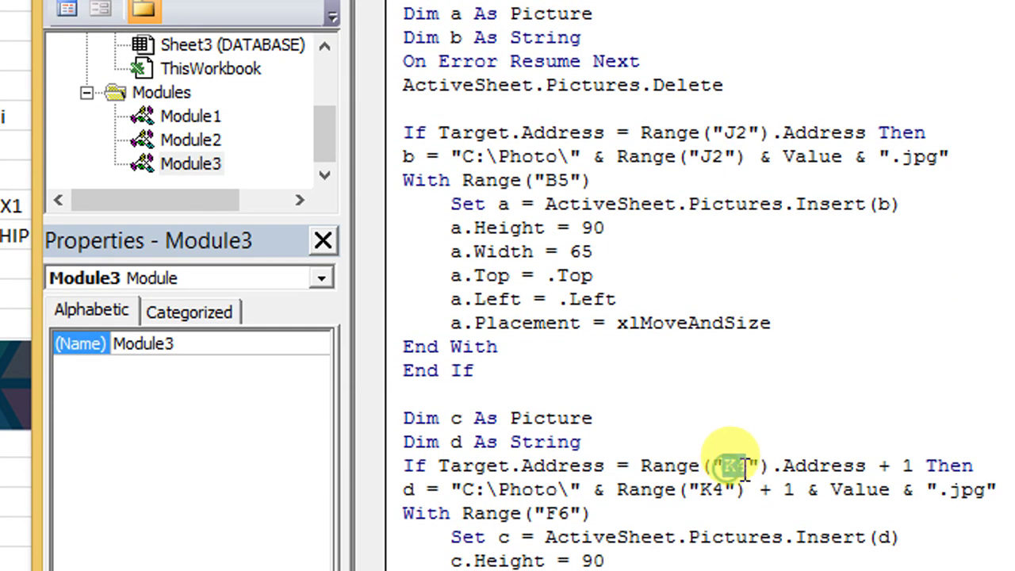
pyautogui.write('J2')
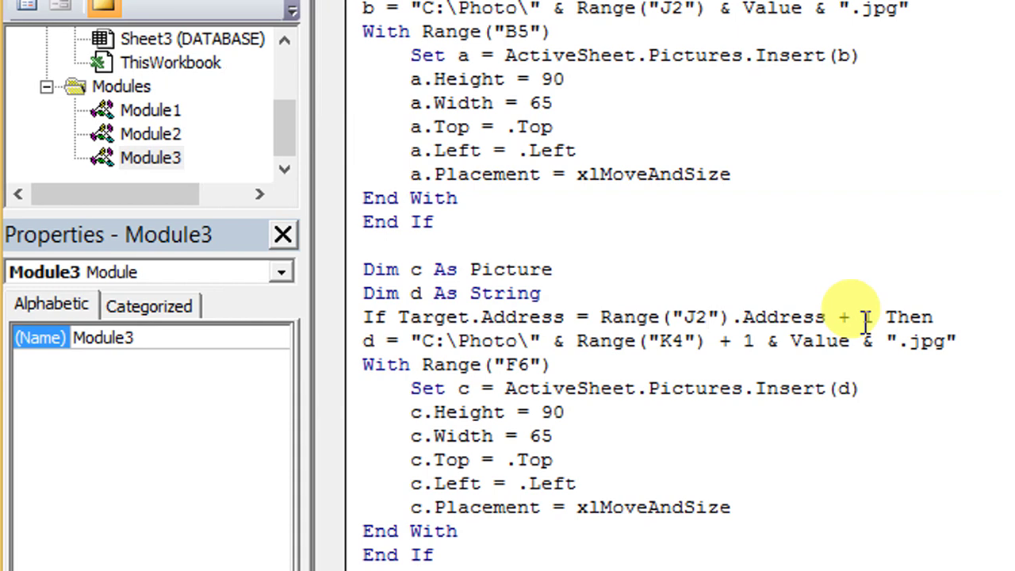
pyautogui.scroll(1, 866, 321)
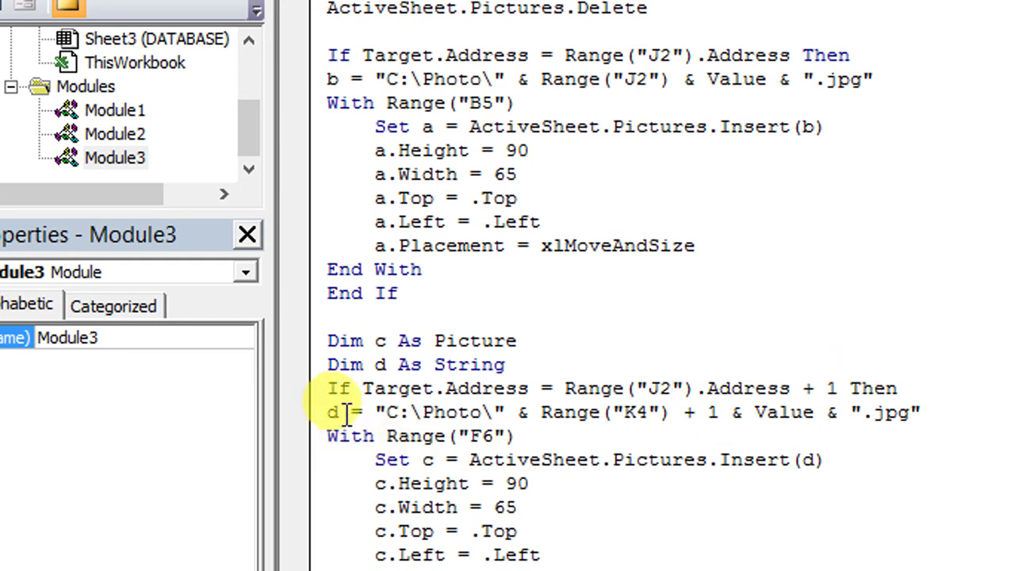
pyautogui.moveTo(624, 413); pyautogui.dragTo(648, 413)
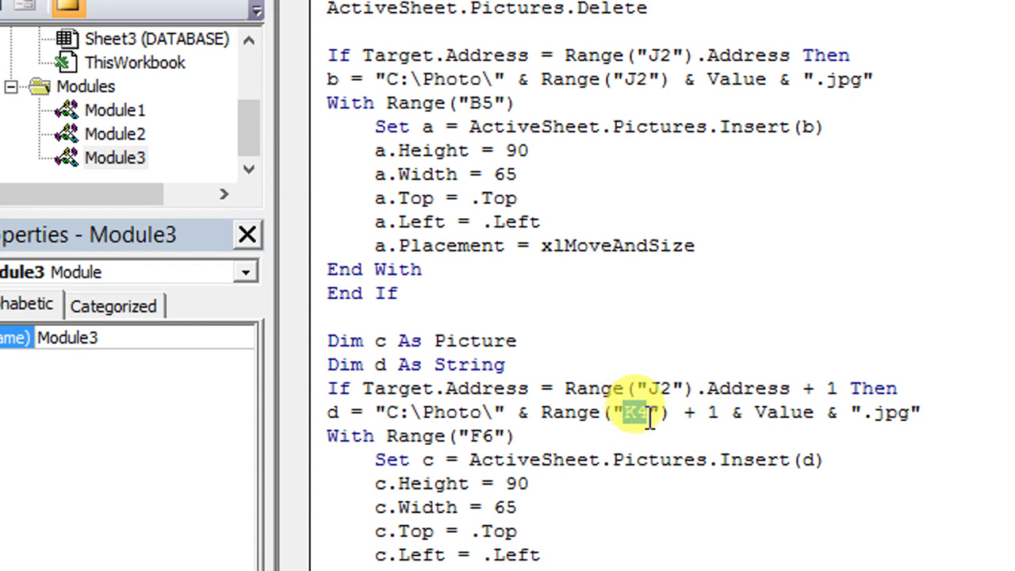
pyautogui.write('J2')
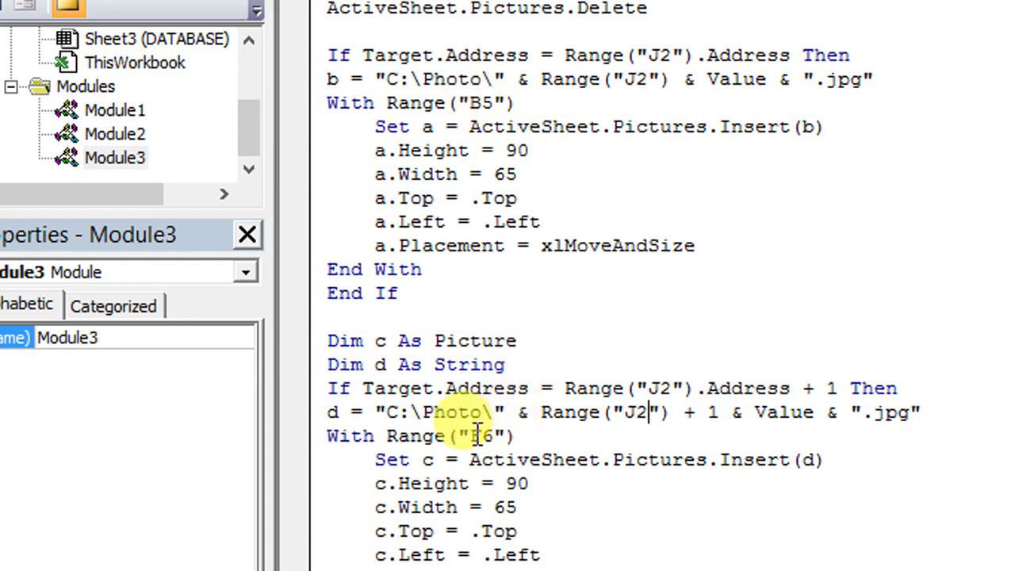
pyautogui.moveTo(469, 434); pyautogui.dragTo(492, 436)
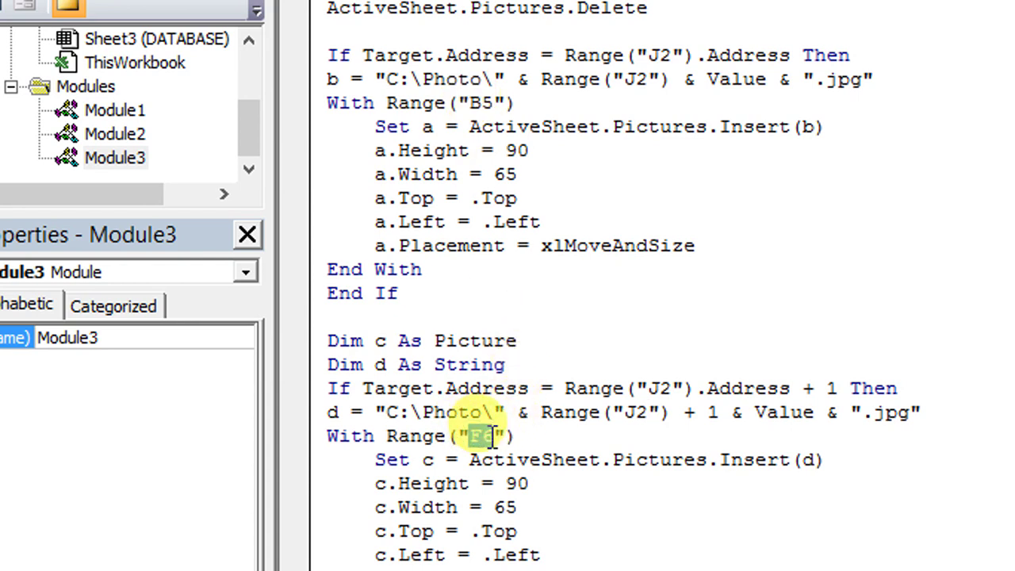
pyautogui.write('E5')
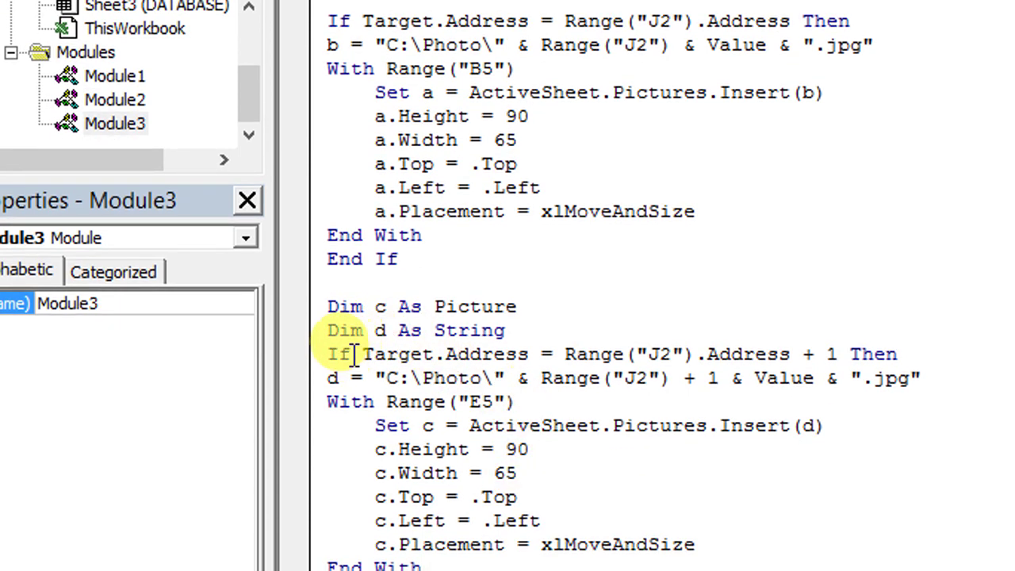
# Swap the c and d picture variable names in the second block
pyautogui.doubleClick(381, 307)
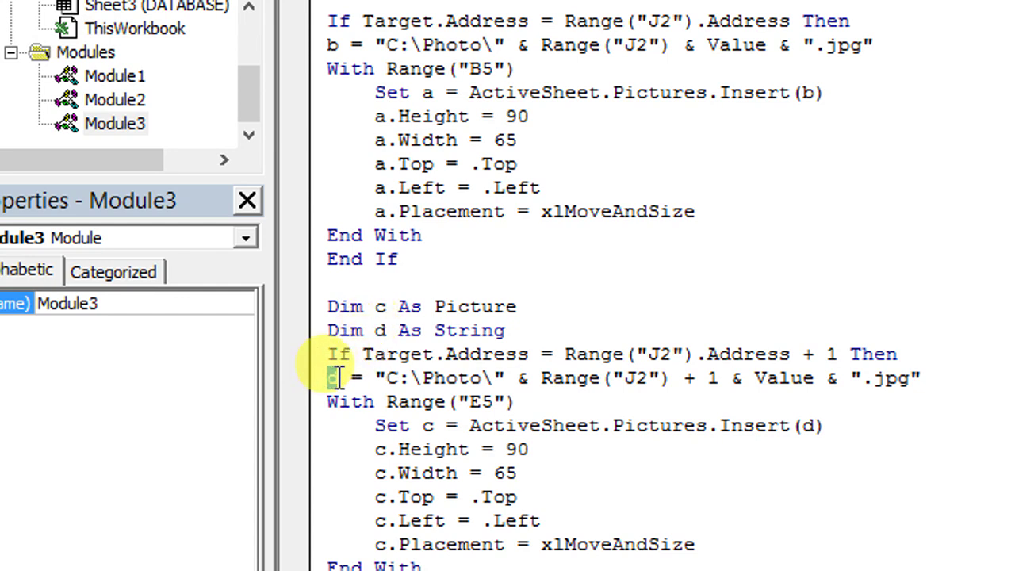
pyautogui.write('d')
pyautogui.doubleClick(806, 424)
pyautogui.write('c')
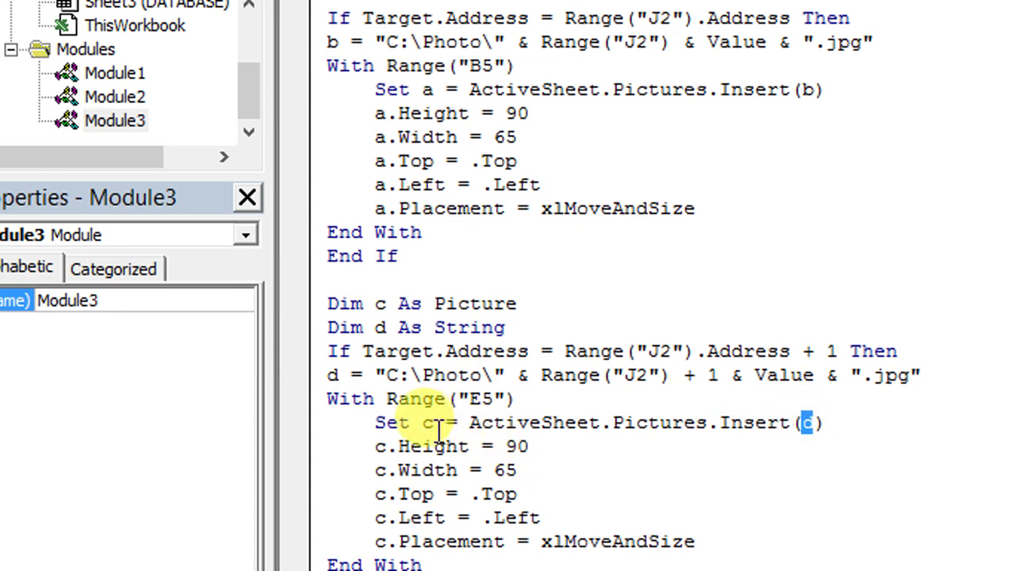
pyautogui.write('d')
pyautogui.doubleClick(429, 425)
pyautogui.scroll(-1, 461, 482)
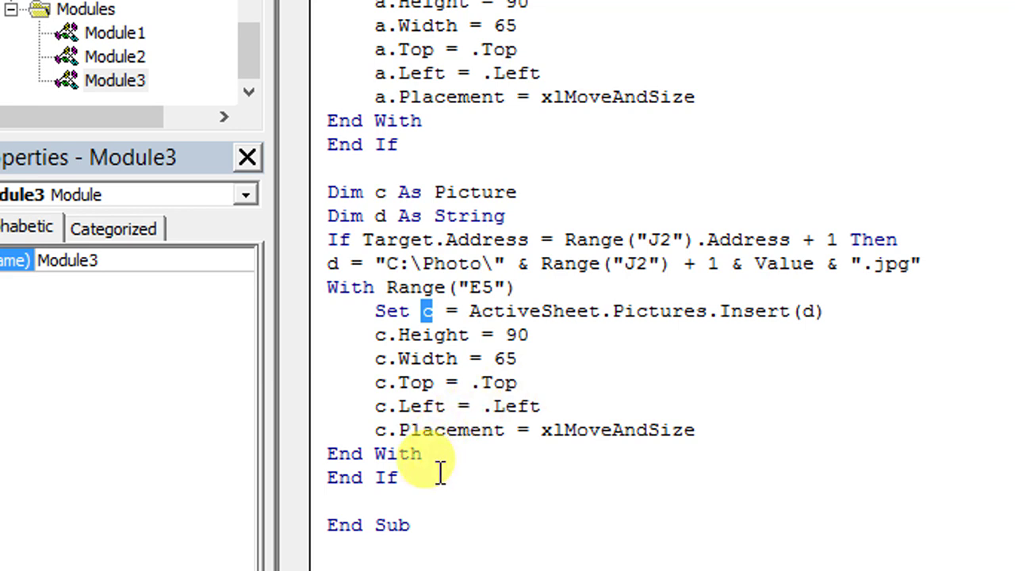
pyautogui.scroll(2, 440, 473)
pyautogui.scroll(2, 446, 352)
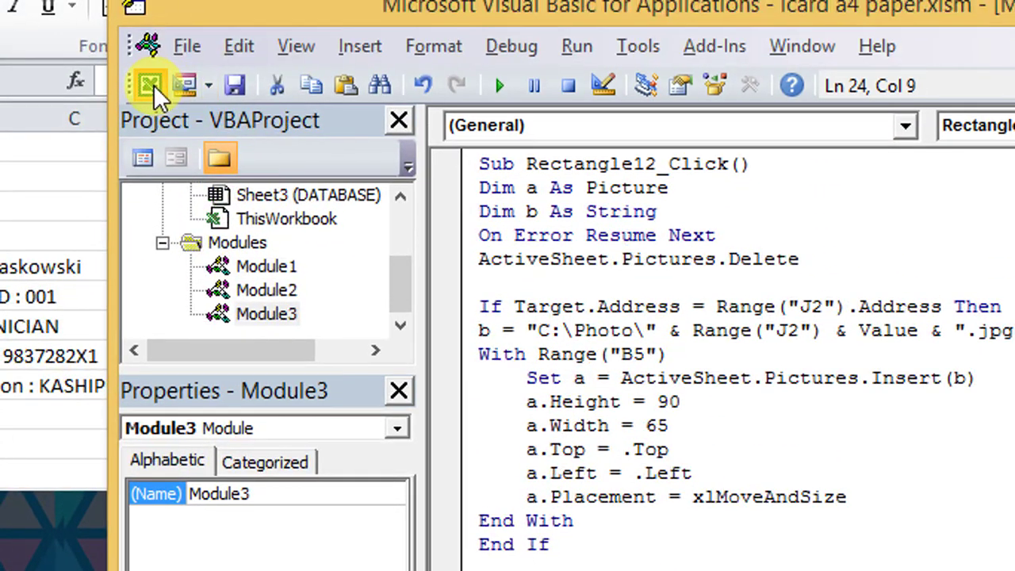
# Back on the worksheet, unhide the left card's top banner picture (Picture 1)
pyautogui.click(145, 84)
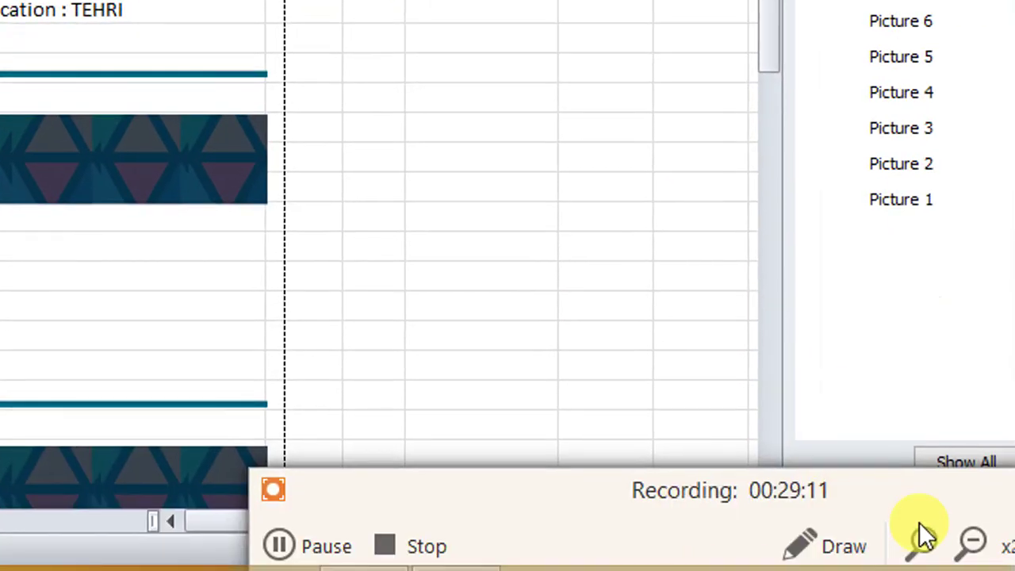
pyautogui.click(862, 490)
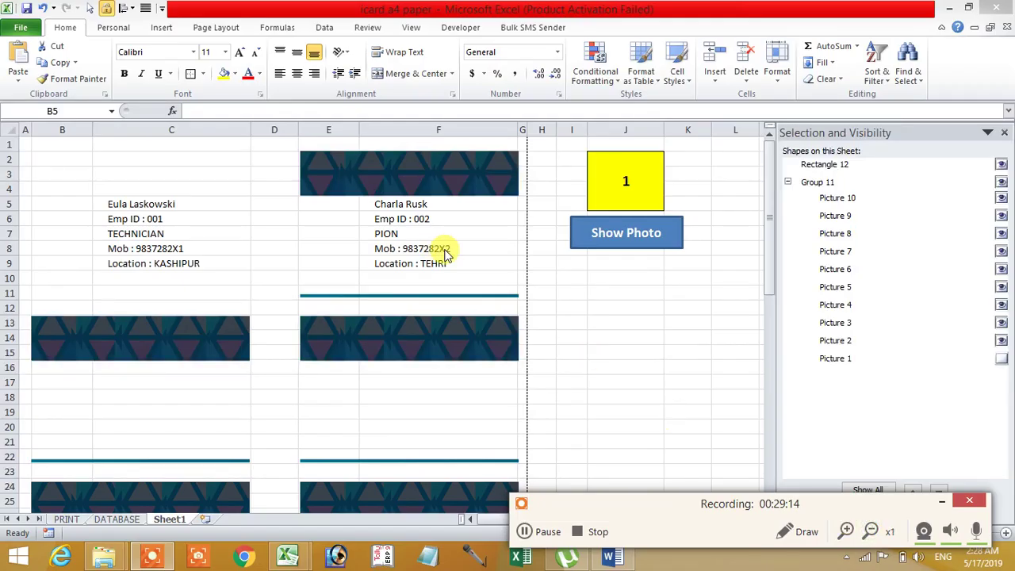
pyautogui.click(1001, 358)
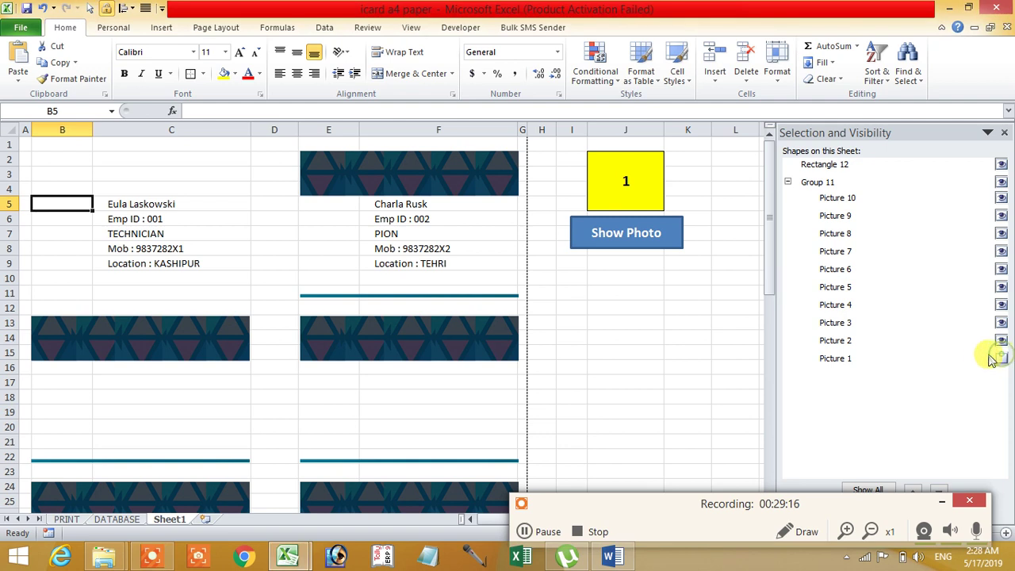
pyautogui.click(1001, 358)
pyautogui.click(622, 362)
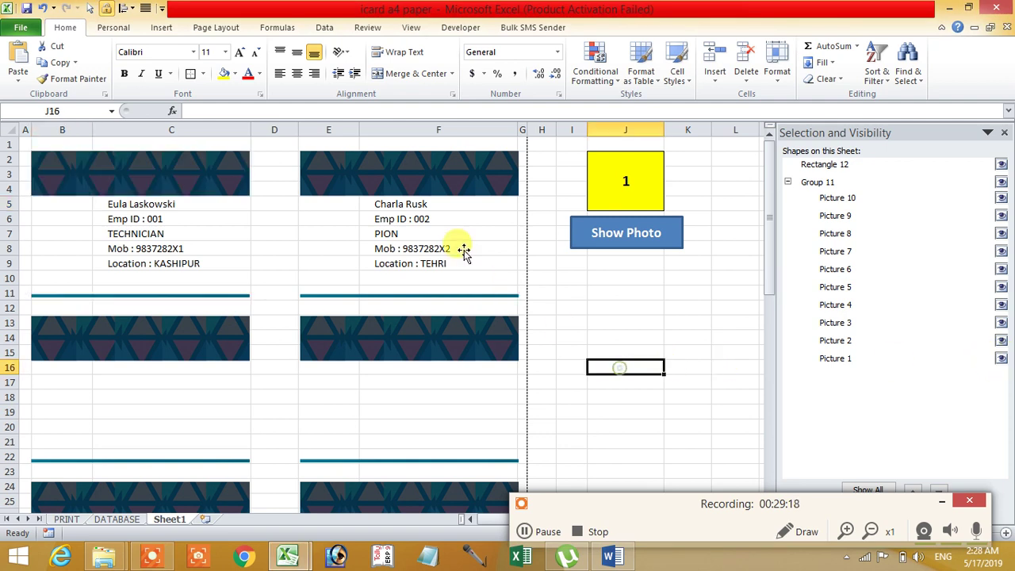
pyautogui.click(445, 241)
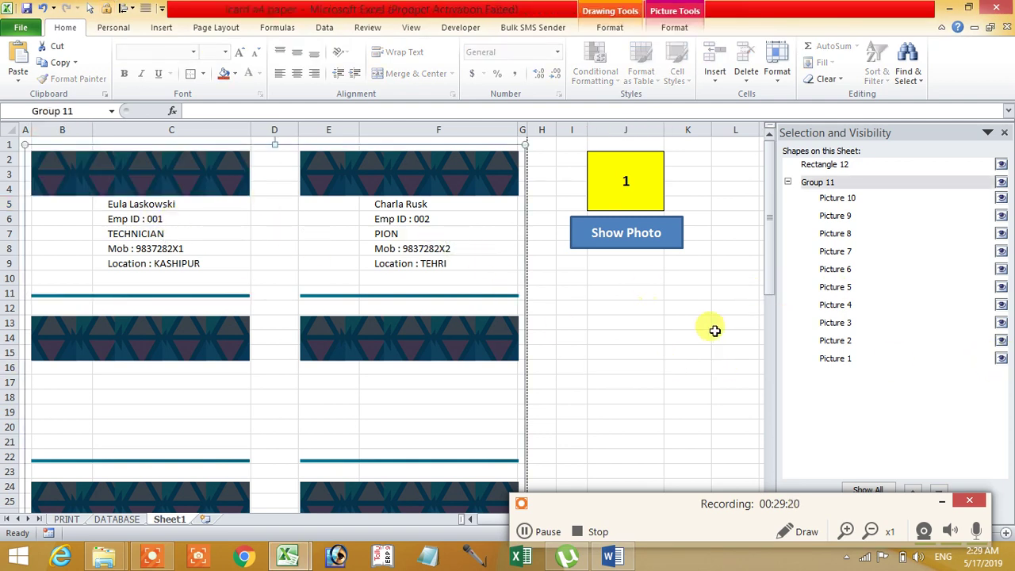
# Run the Show Photo macro to place photos 1 and 2 on both ID cards
pyautogui.click(669, 323)
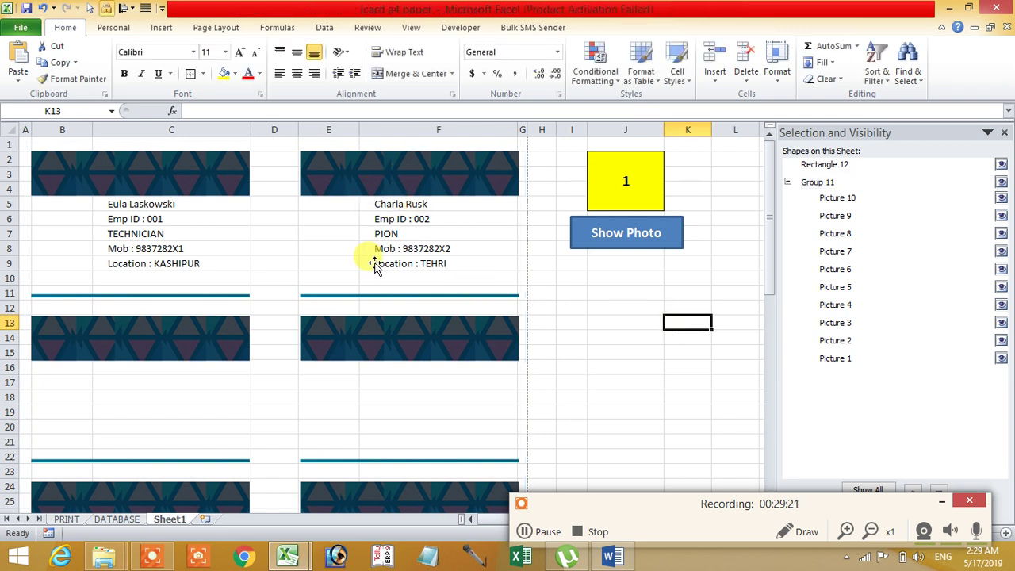
pyautogui.click(652, 249)
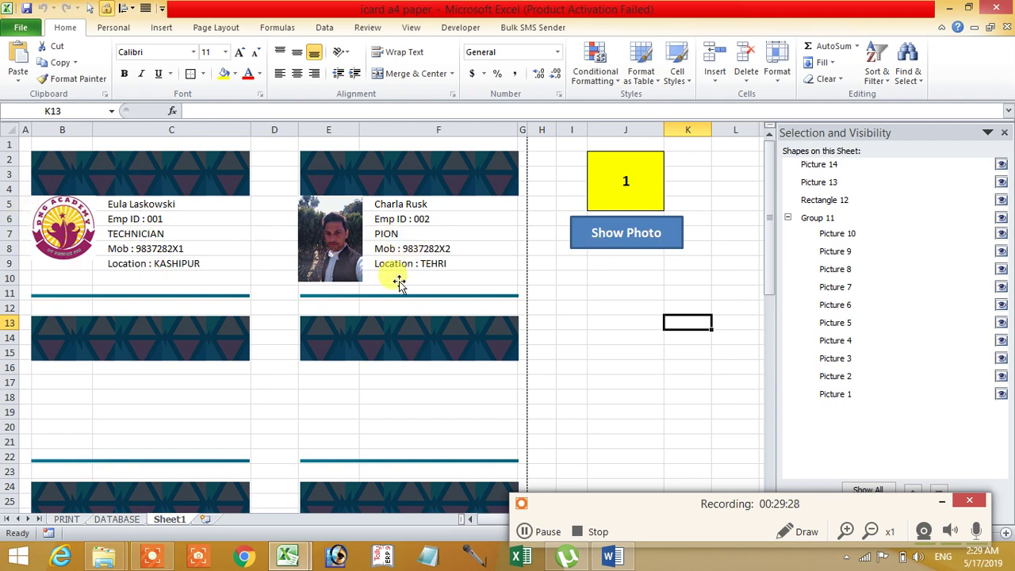
pyautogui.scroll(-2, 222, 381)
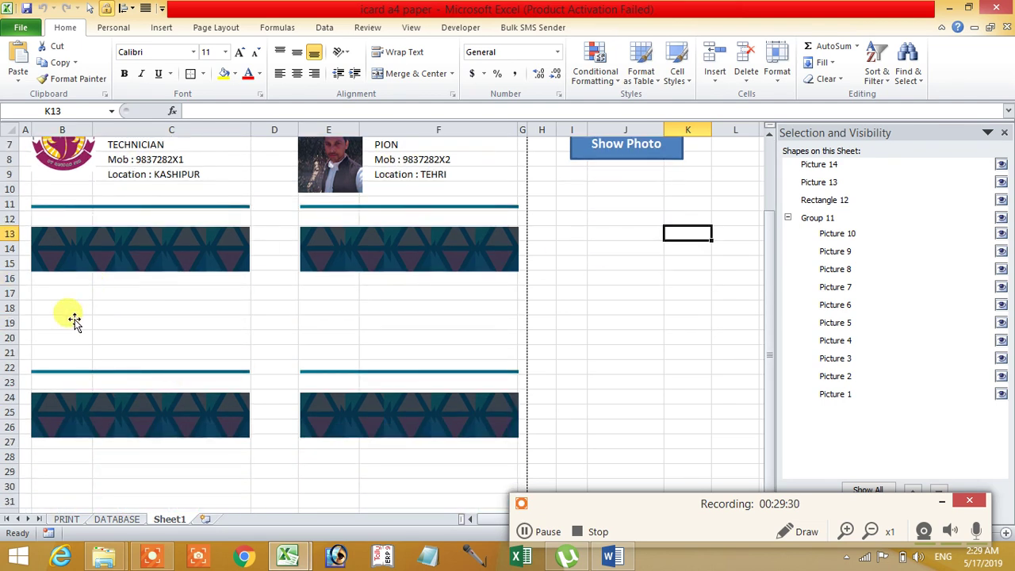
# Hide the Picture 1 and Picture 2 banners, then inspect the name VLOOKUP in F5
pyautogui.scroll(2, 400, 327)
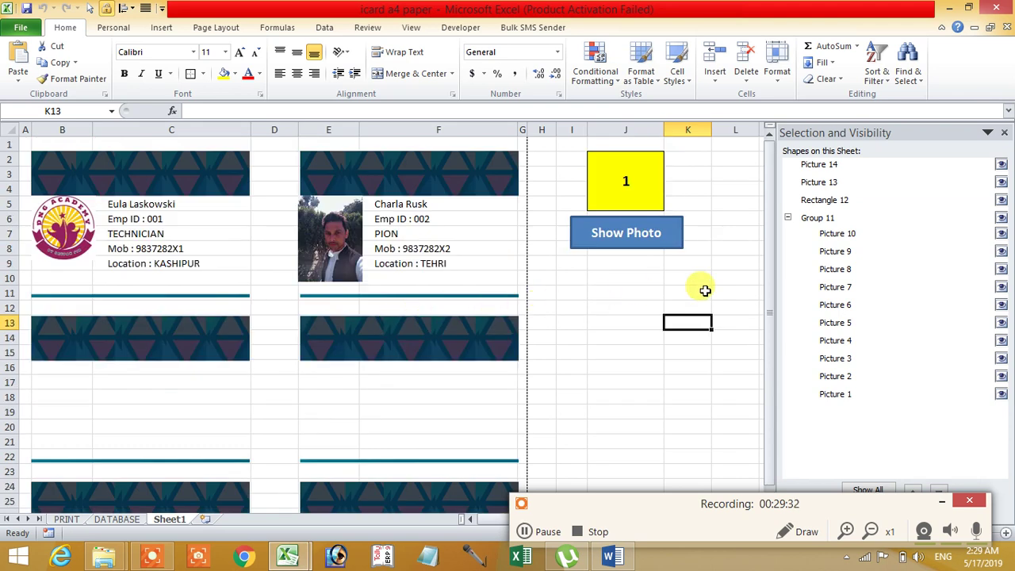
pyautogui.click(1000, 376)
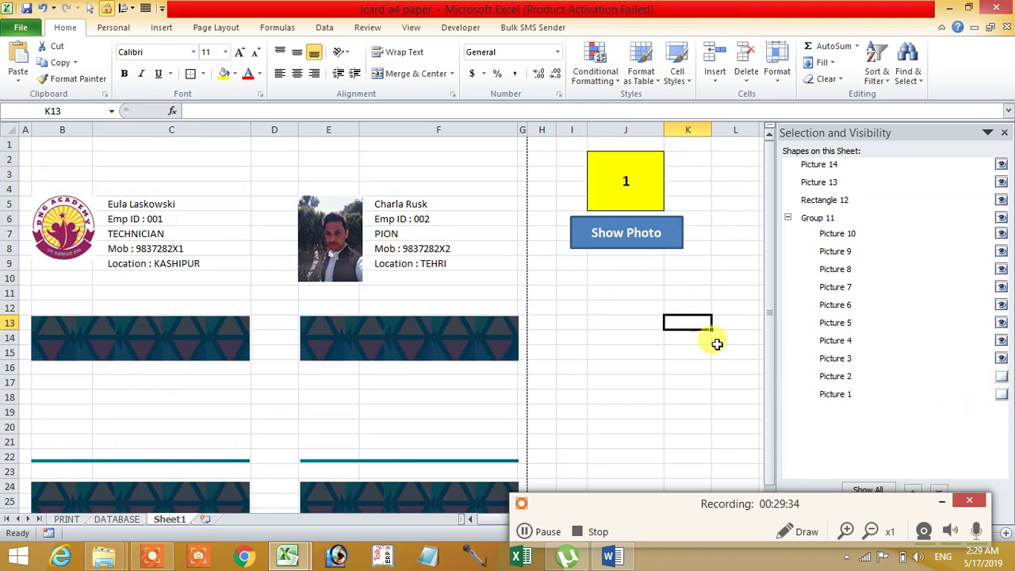
pyautogui.click(617, 307)
pyautogui.click(421, 207)
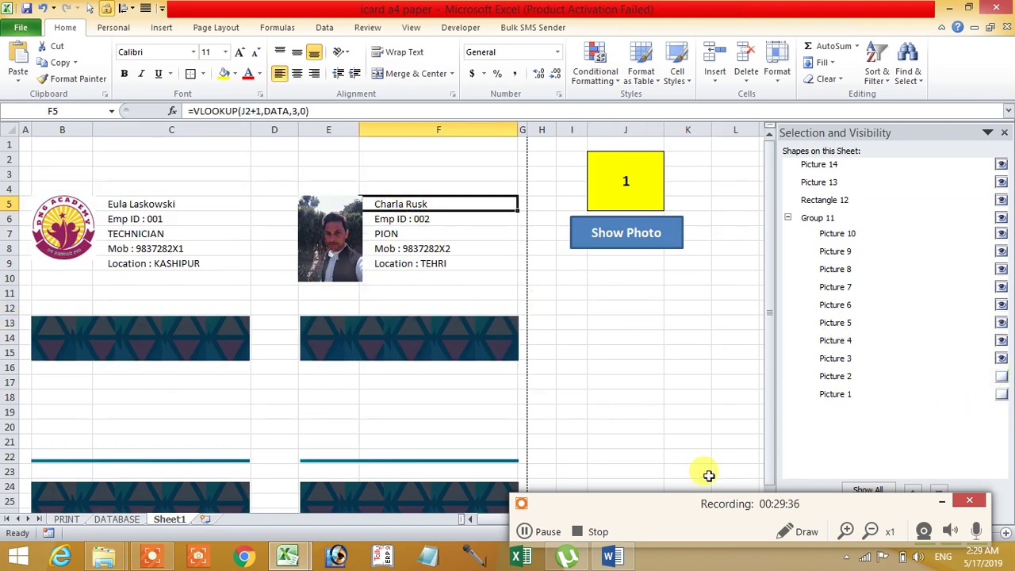
pyautogui.click(847, 530)
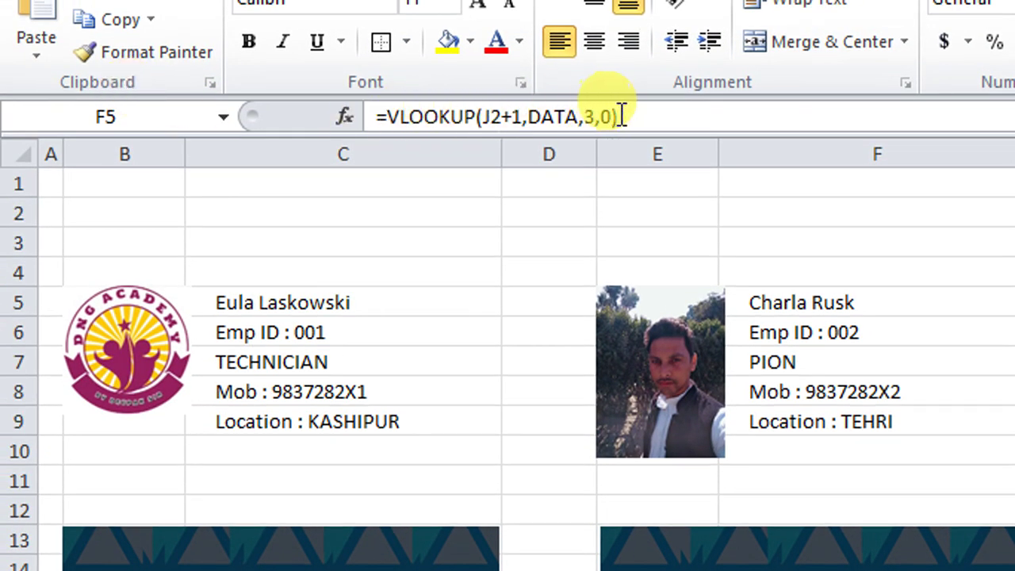
pyautogui.click(632, 116)
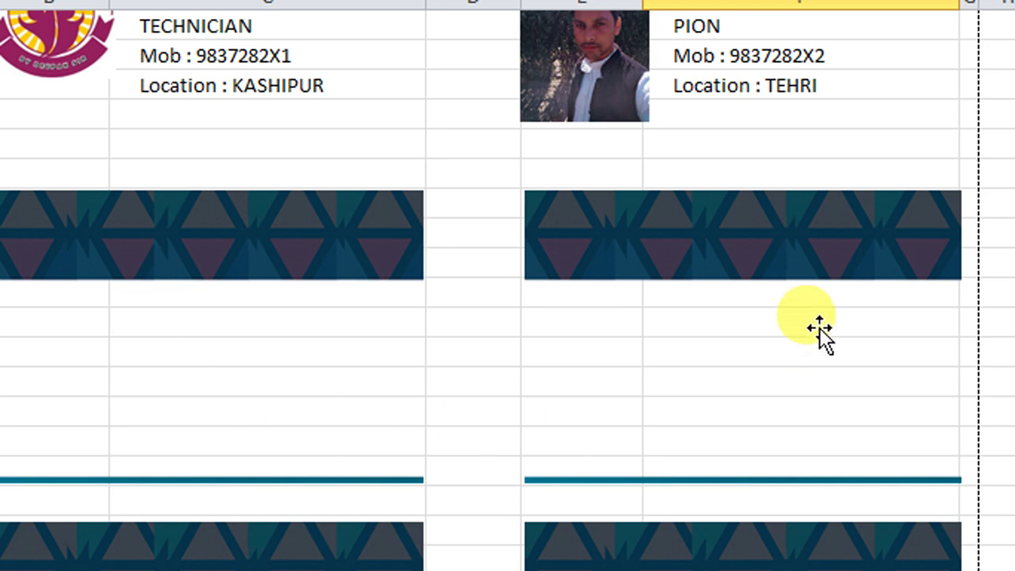
# Inspect the second card's Emp ID, job title (F7), Mob (F8) and location (F9) formulas
pyautogui.scroll(-1, 785, 369)
pyautogui.scroll(-1, 639, 405)
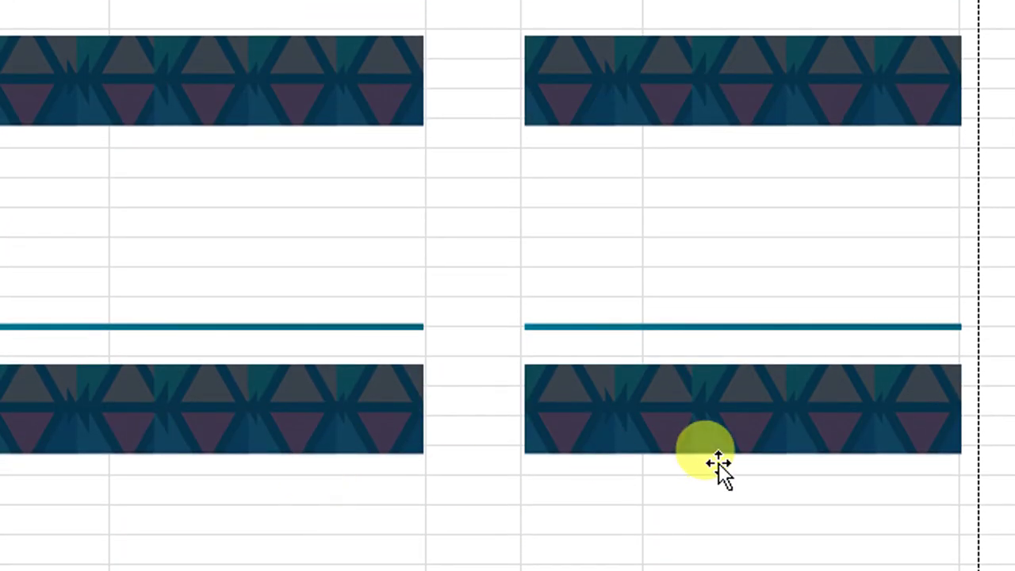
pyautogui.scroll(-2, 715, 469)
pyautogui.scroll(-1, 396, 452)
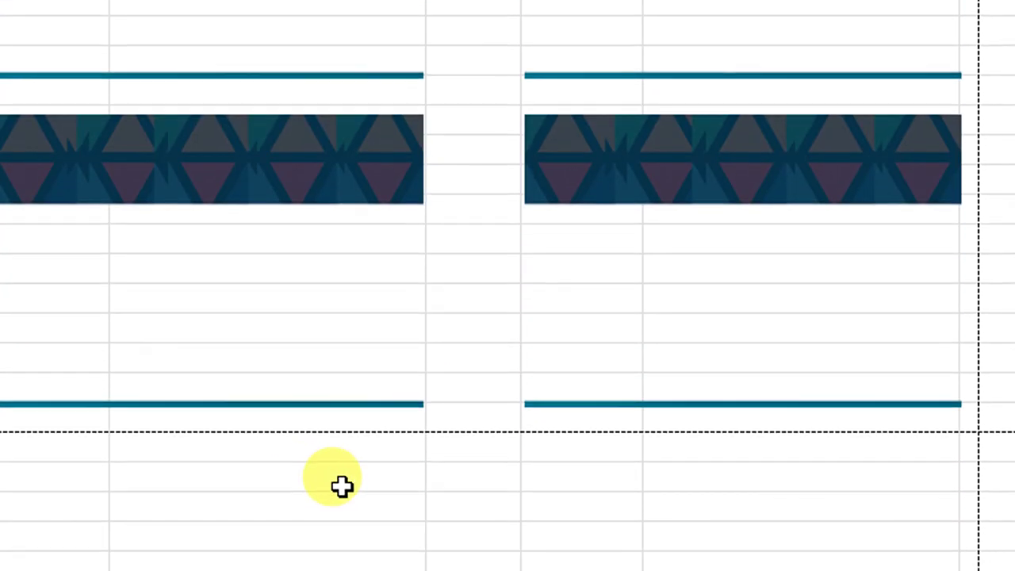
pyautogui.scroll(-1, 714, 356)
pyautogui.scroll(-2, 648, 374)
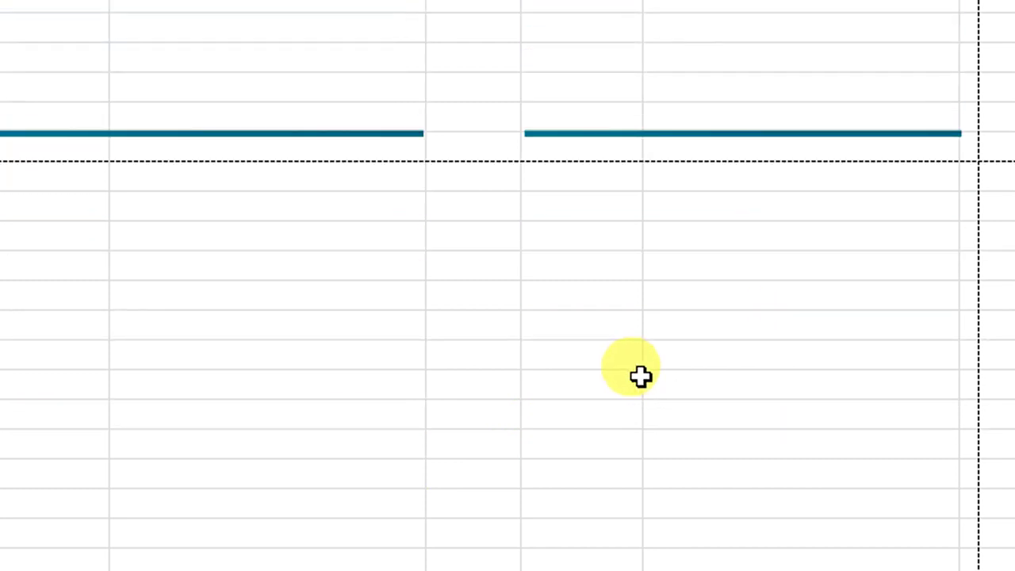
pyautogui.scroll(-1, 641, 376)
pyautogui.scroll(-2, 636, 372)
pyautogui.scroll(2, 683, 342)
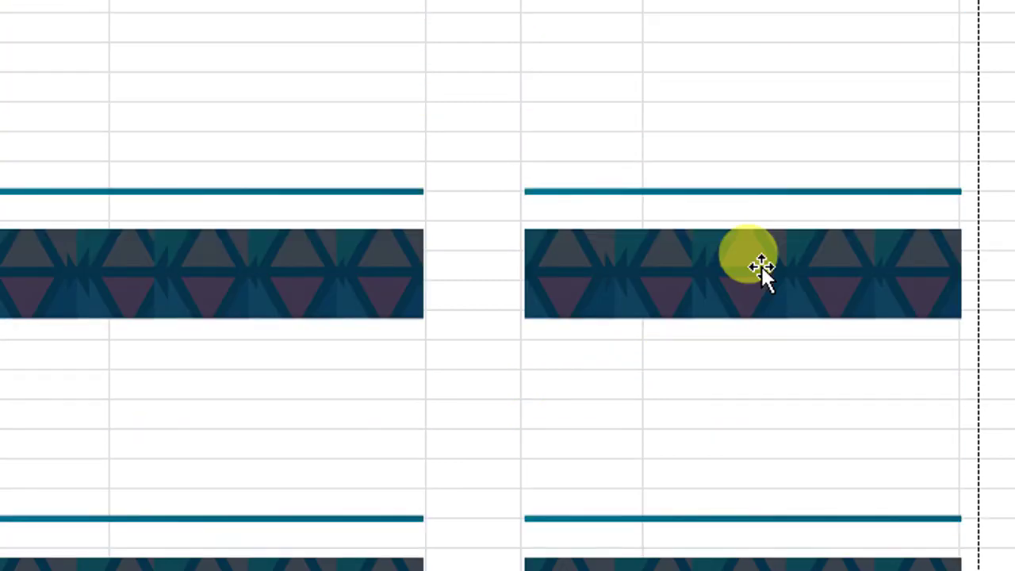
pyautogui.scroll(1, 760, 267)
pyautogui.scroll(2, 761, 268)
pyautogui.scroll(2, 761, 267)
pyautogui.scroll(1, 781, 74)
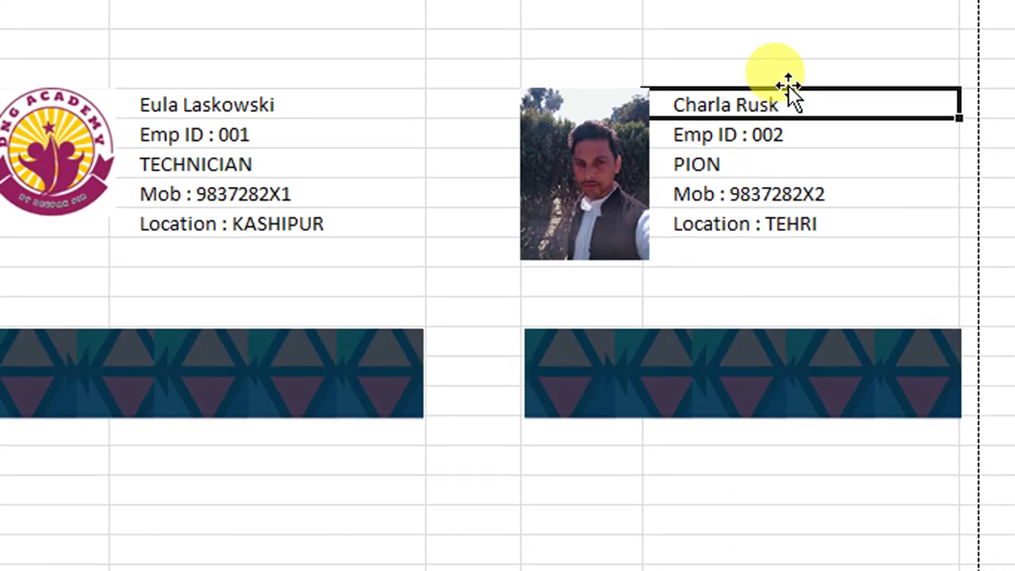
pyautogui.scroll(1, 544, 91)
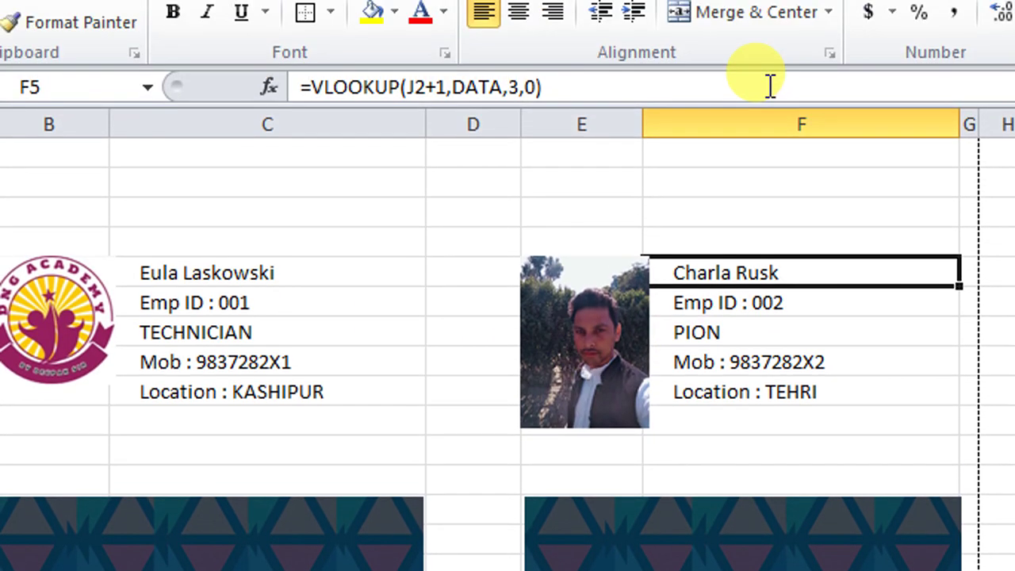
pyautogui.click(720, 303)
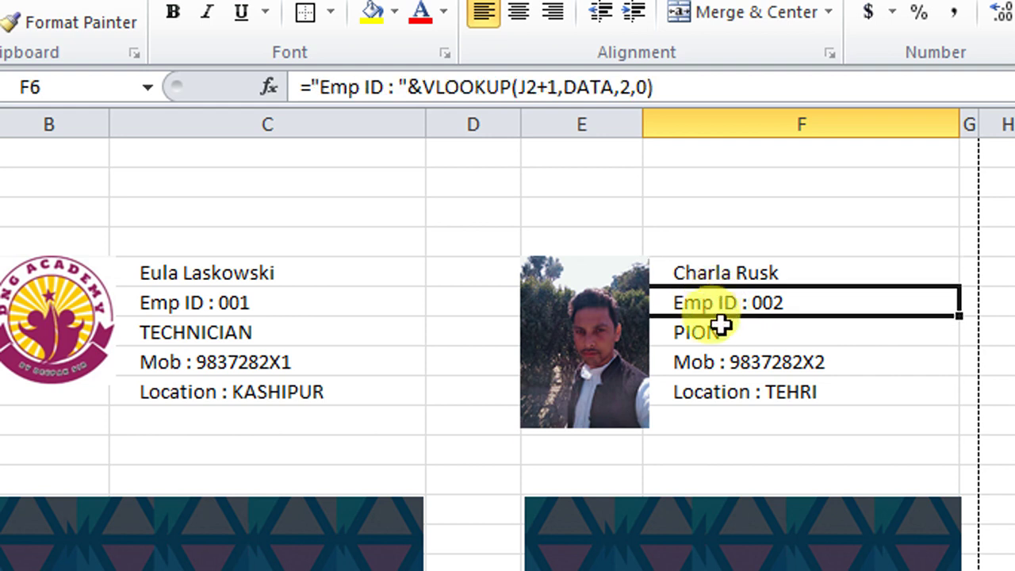
pyautogui.click(719, 332)
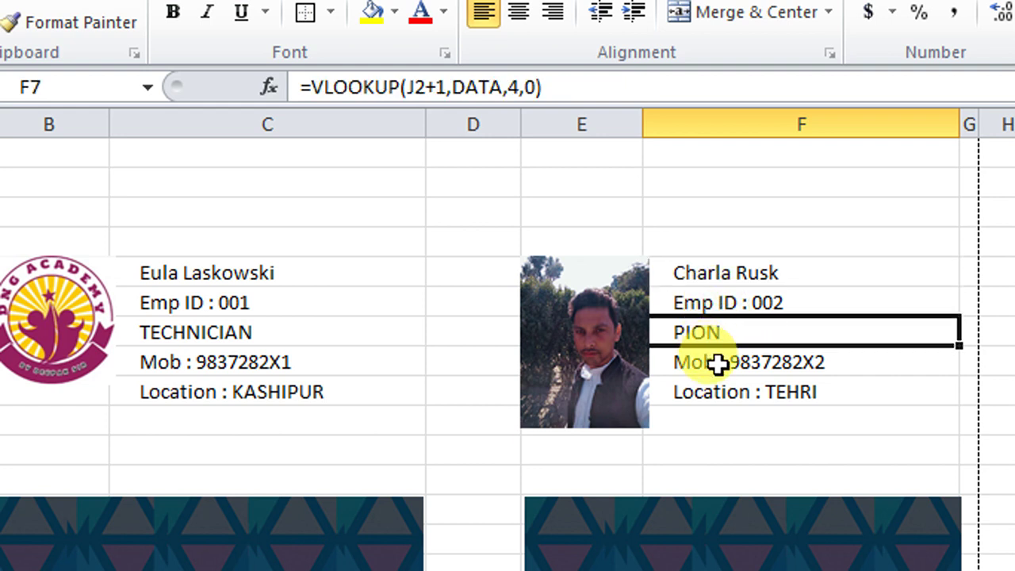
pyautogui.click(715, 362)
pyautogui.click(713, 391)
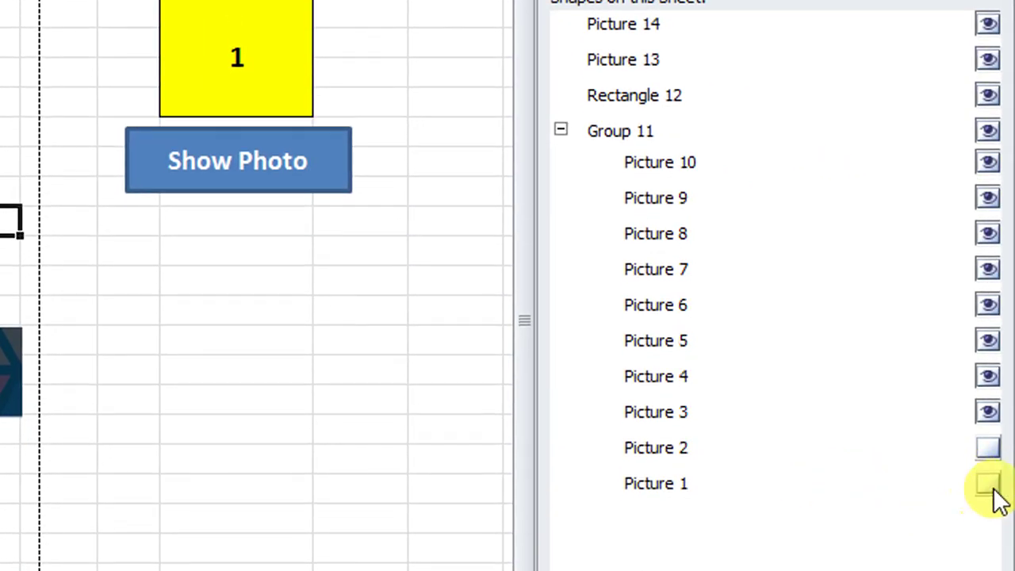
# Make Picture 1 and Picture 2 visible again and refocus the worksheet at F9
pyautogui.click(987, 510)
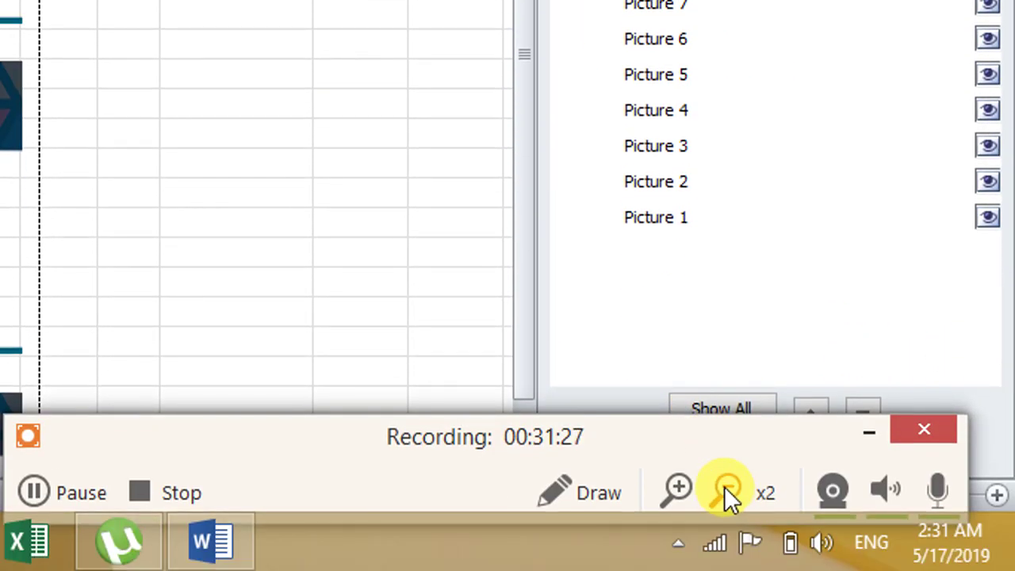
pyautogui.click(724, 486)
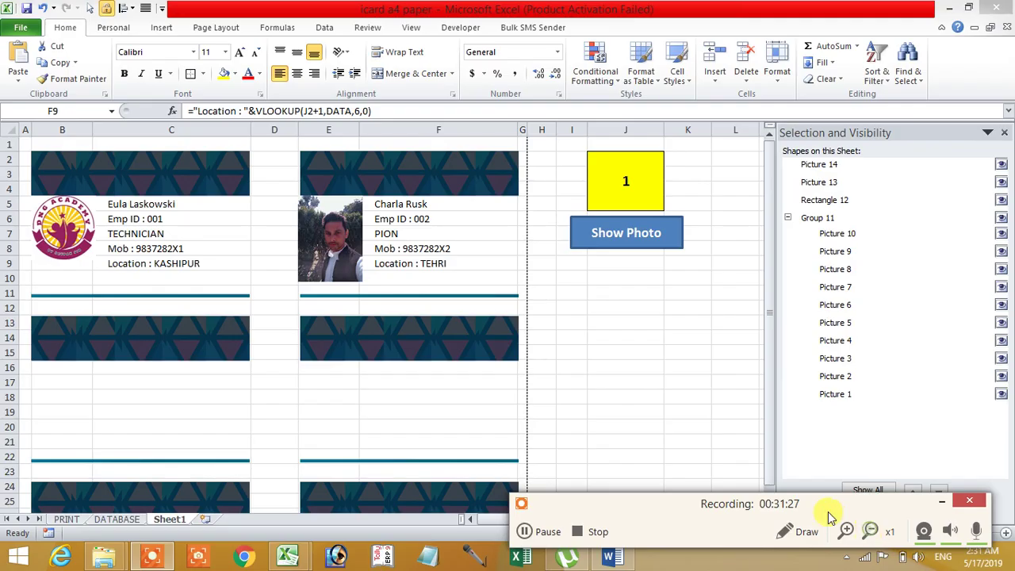
pyautogui.click(16, 40)
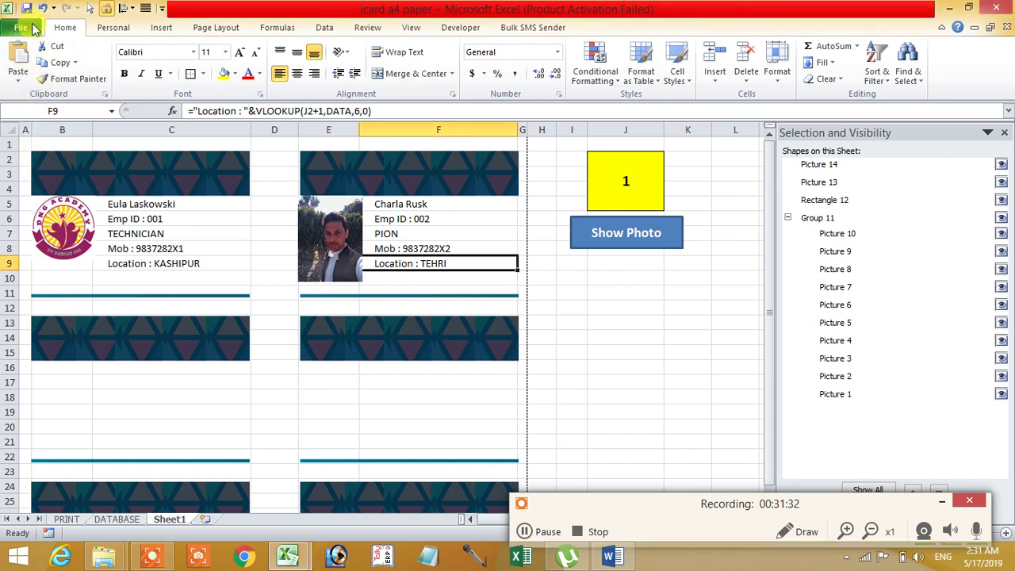
pyautogui.click(33, 29)
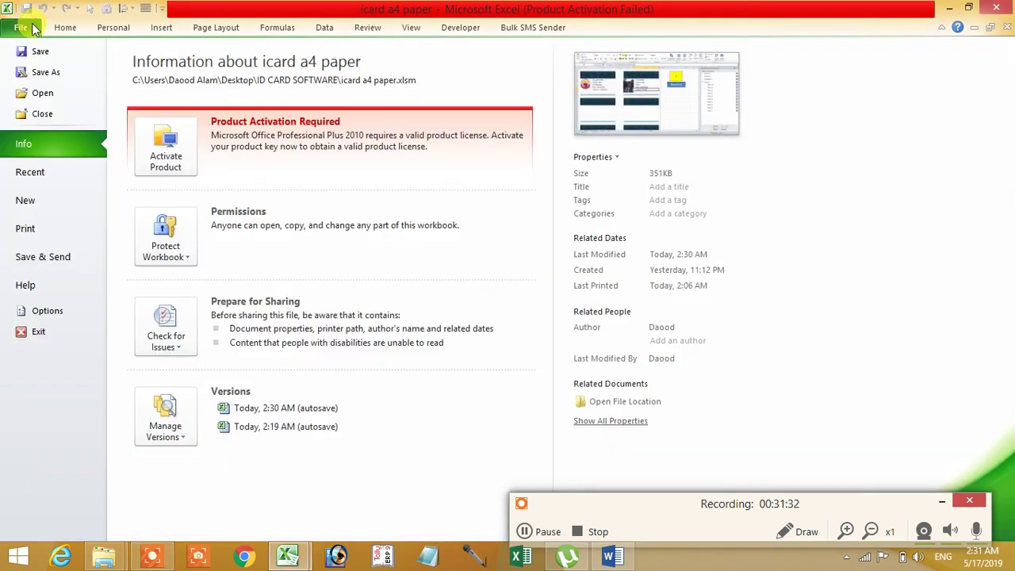
pyautogui.click(40, 231)
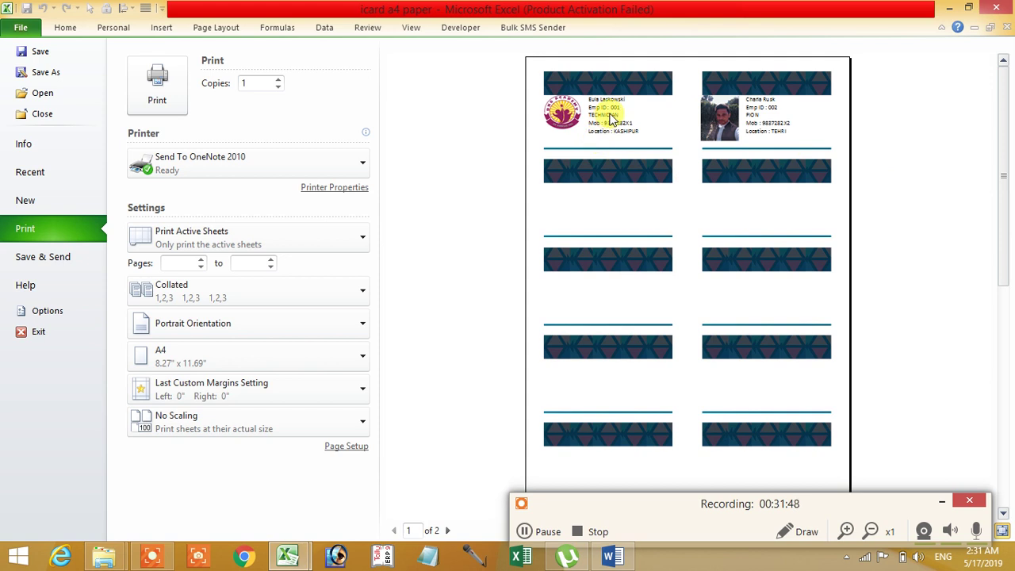
pyautogui.click(22, 28)
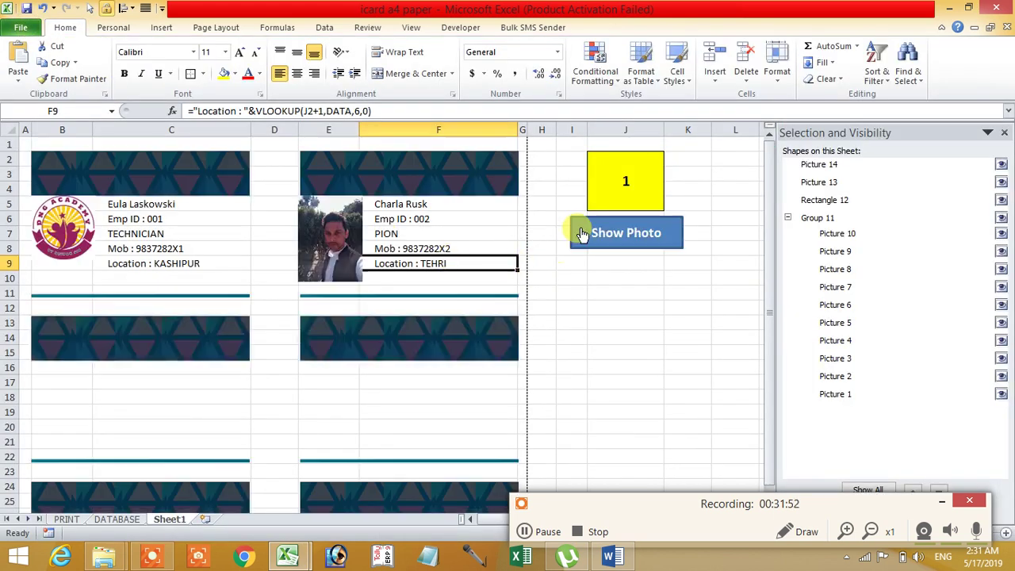
# Select J2, then open Assign Macro for the Show Photo shape to find Rectangle12_Click
pyautogui.click(625, 184)
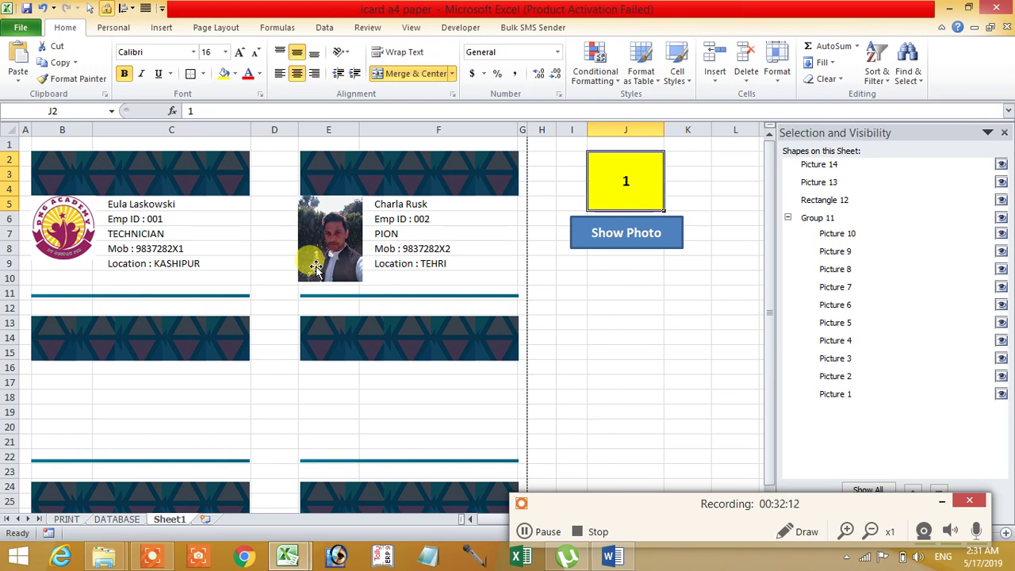
pyautogui.rightClick(666, 238)
pyautogui.click(709, 431)
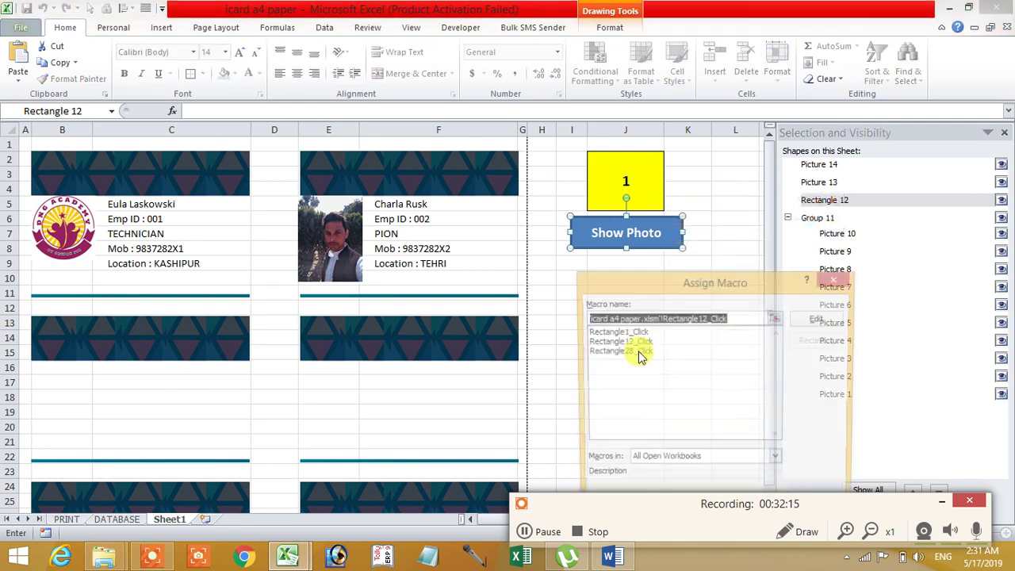
# Open Rectangle12_Click in the VBA editor and arrange it beside the ID-card sheet
pyautogui.click(818, 318)
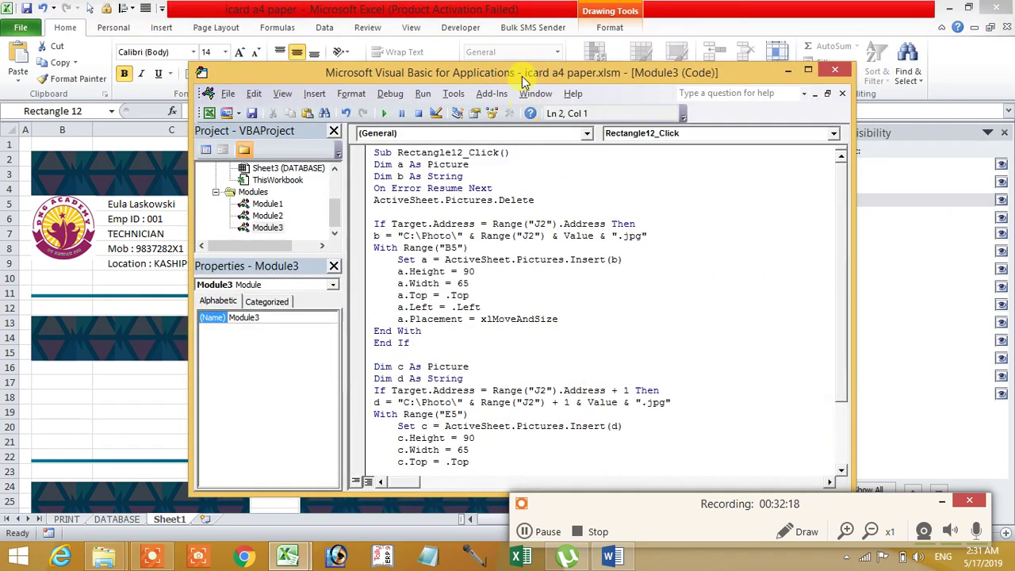
pyautogui.moveTo(464, 50); pyautogui.dragTo(426, 32)
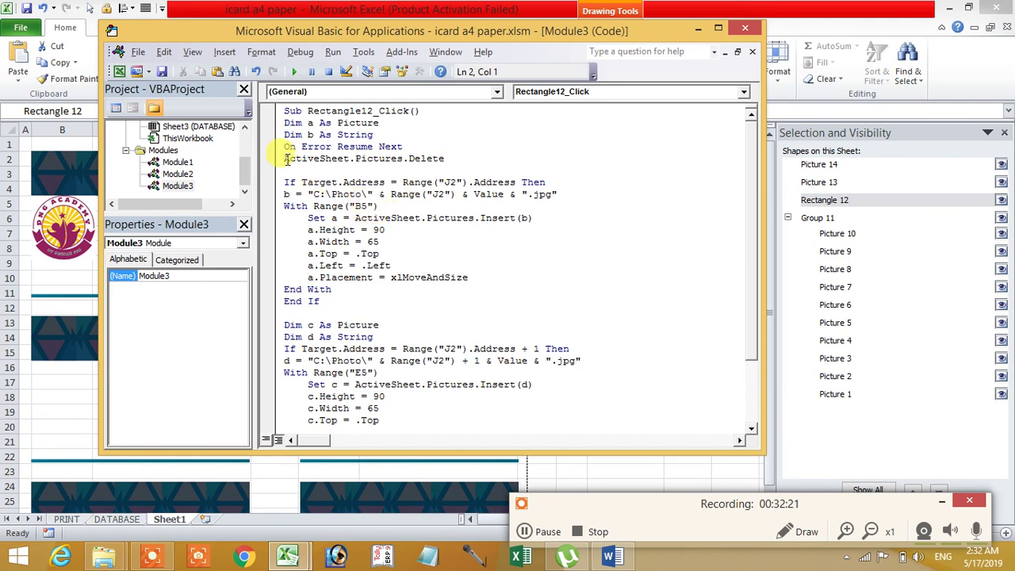
pyautogui.moveTo(287, 158); pyautogui.dragTo(448, 156)
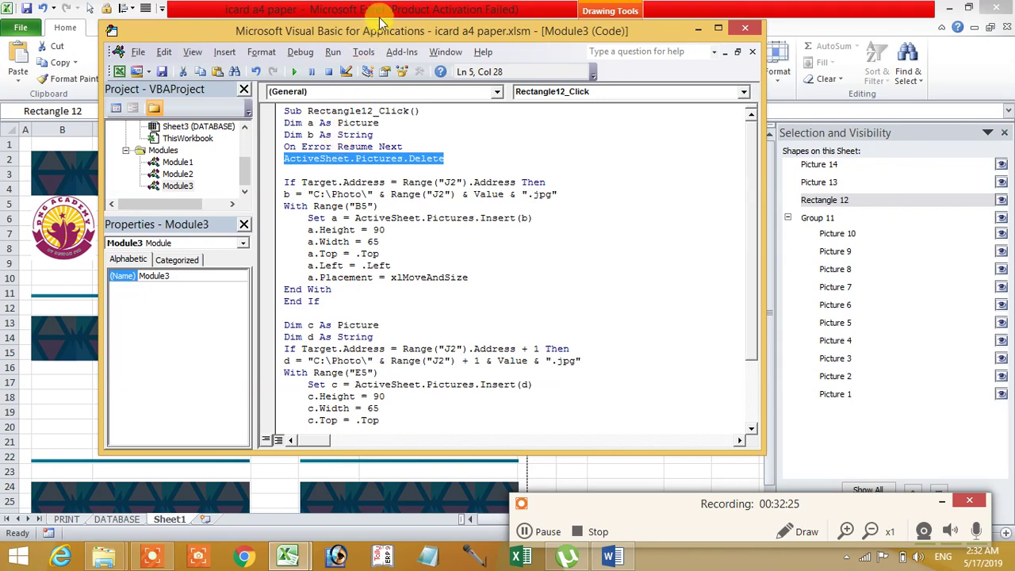
pyautogui.moveTo(384, 30); pyautogui.dragTo(408, 349)
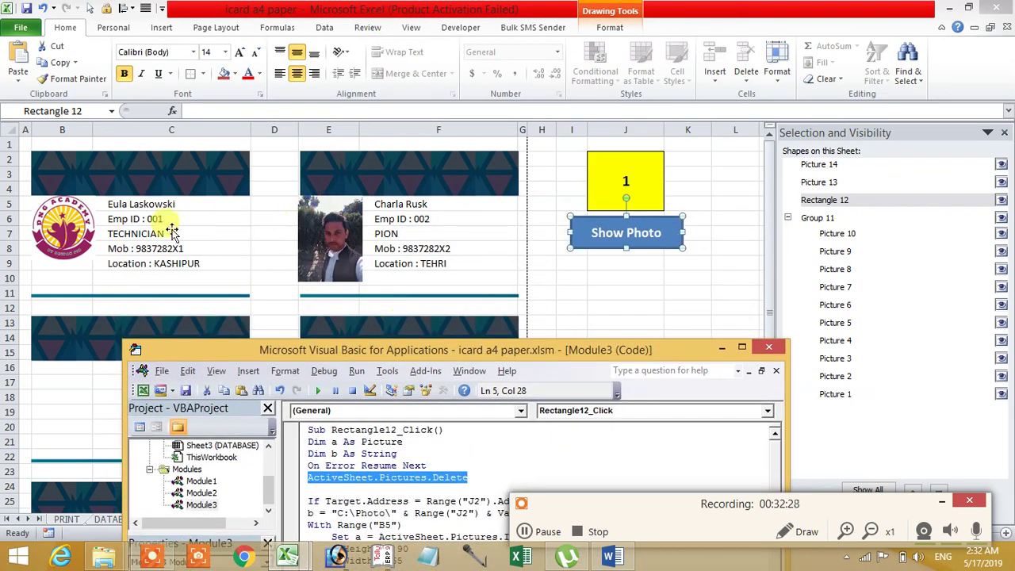
pyautogui.click(470, 185)
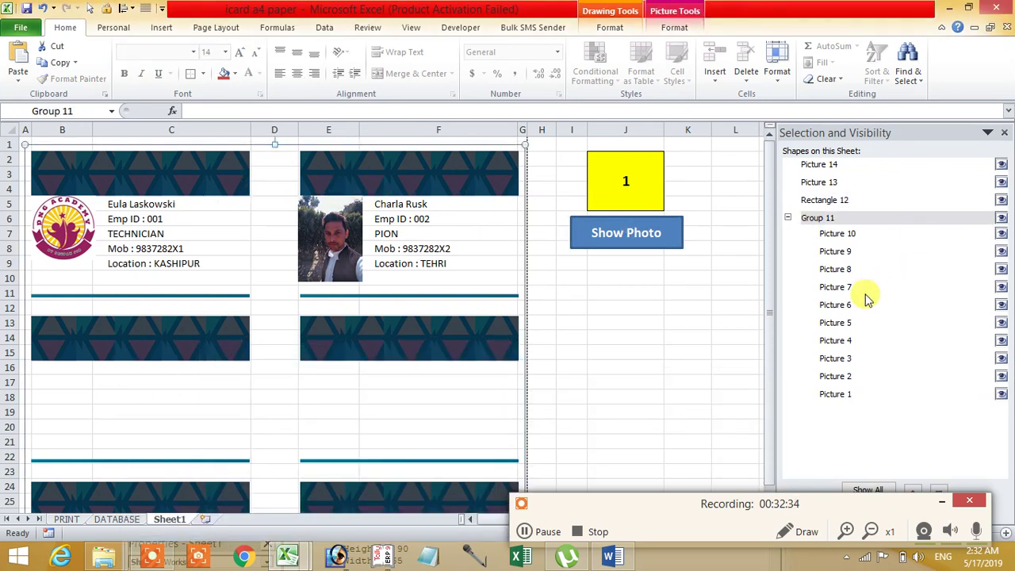
pyautogui.moveTo(284, 555)
pyautogui.click(334, 492)
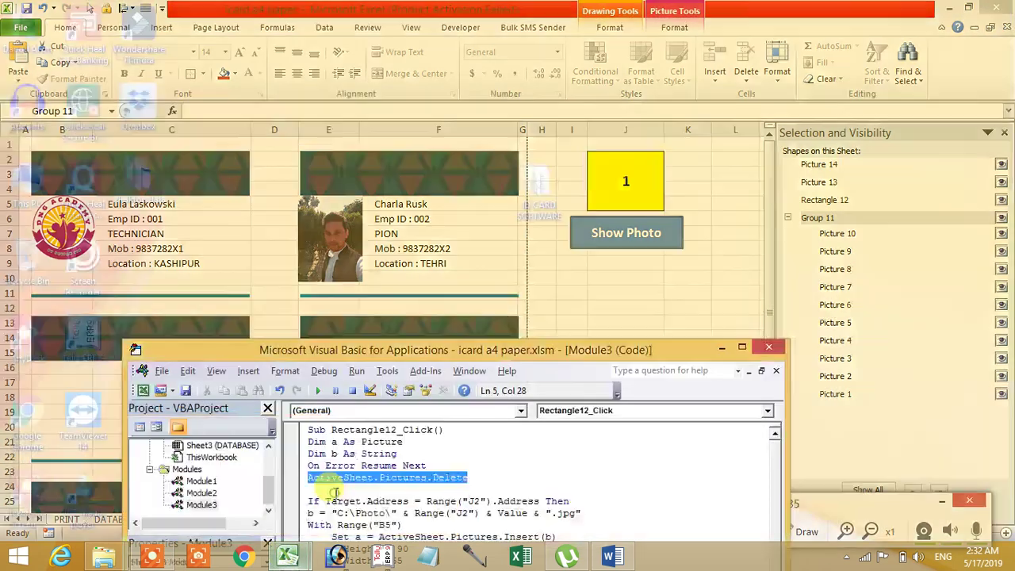
pyautogui.moveTo(428, 350); pyautogui.dragTo(421, 56)
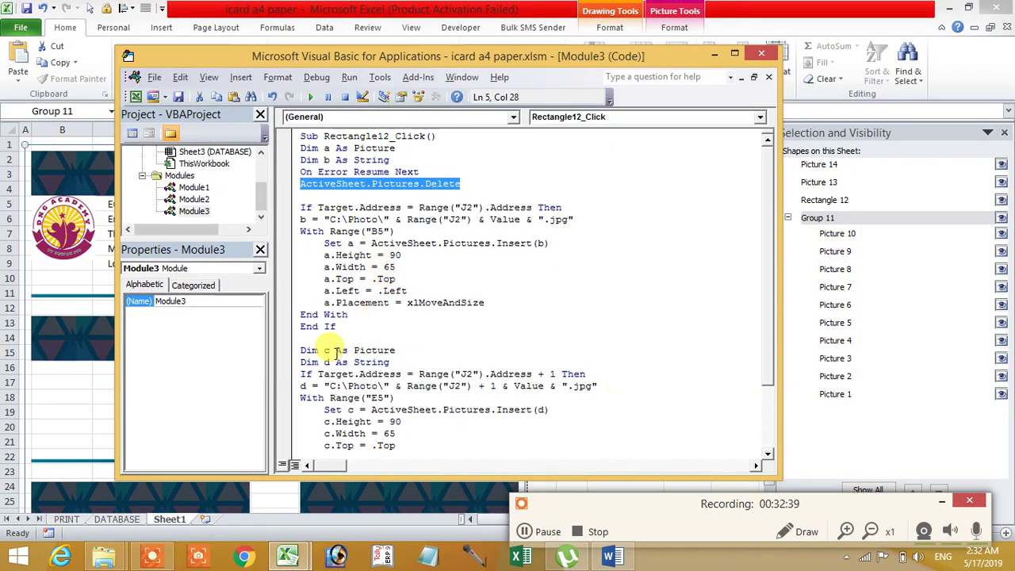
# Review the Dim a–End If block, Pictures.Delete and On Error Resume Next lines, then minimize the editor
pyautogui.moveTo(298, 208)
pyautogui.mouseDown()
pyautogui.moveTo(358, 281)
pyautogui.moveTo(336, 326)
pyautogui.mouseUp()
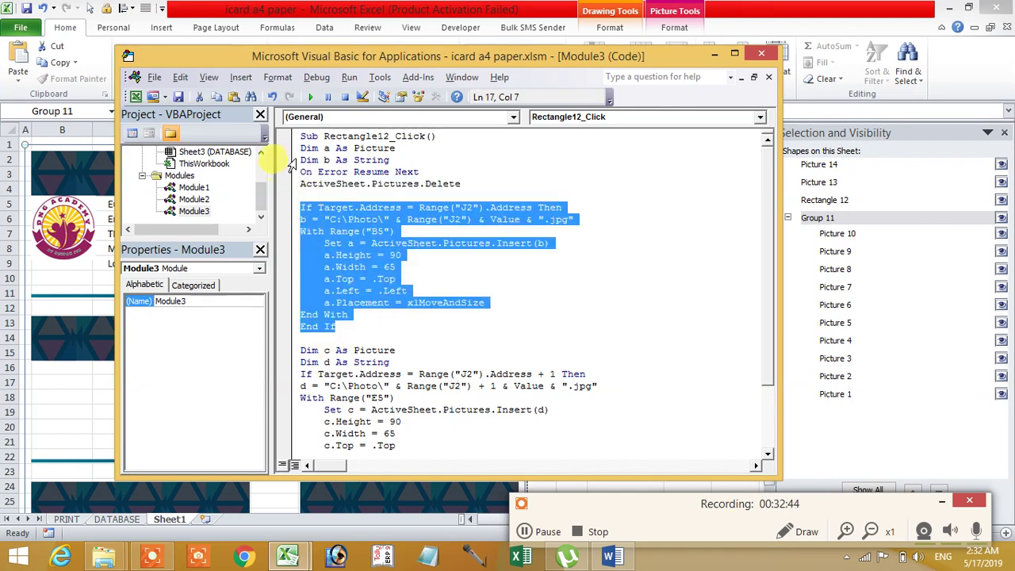
pyautogui.moveTo(292, 151)
pyautogui.mouseDown()
pyautogui.moveTo(290, 352)
pyautogui.moveTo(295, 333)
pyautogui.mouseUp()
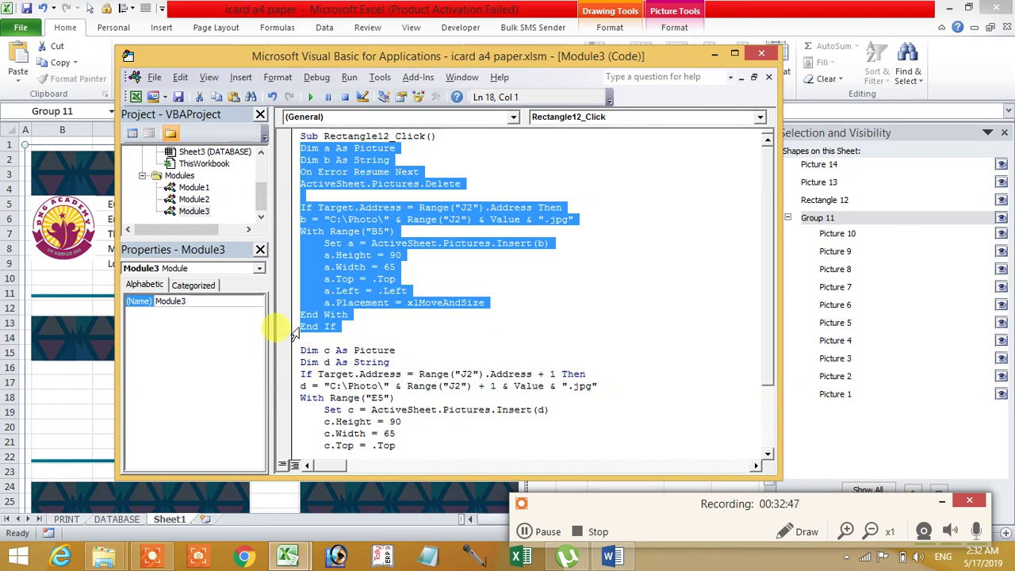
pyautogui.click(353, 333)
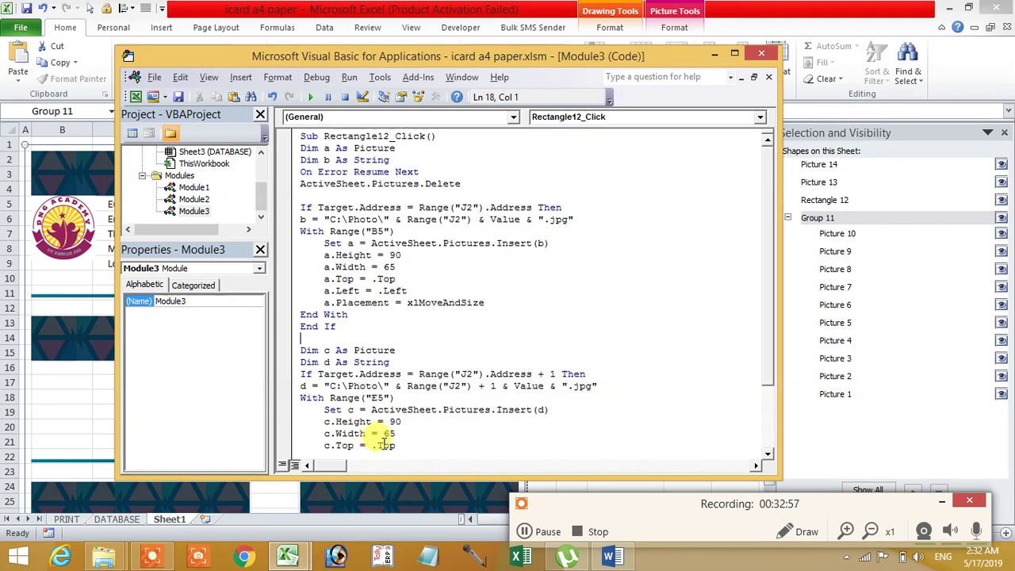
pyautogui.scroll(-1, 403, 324)
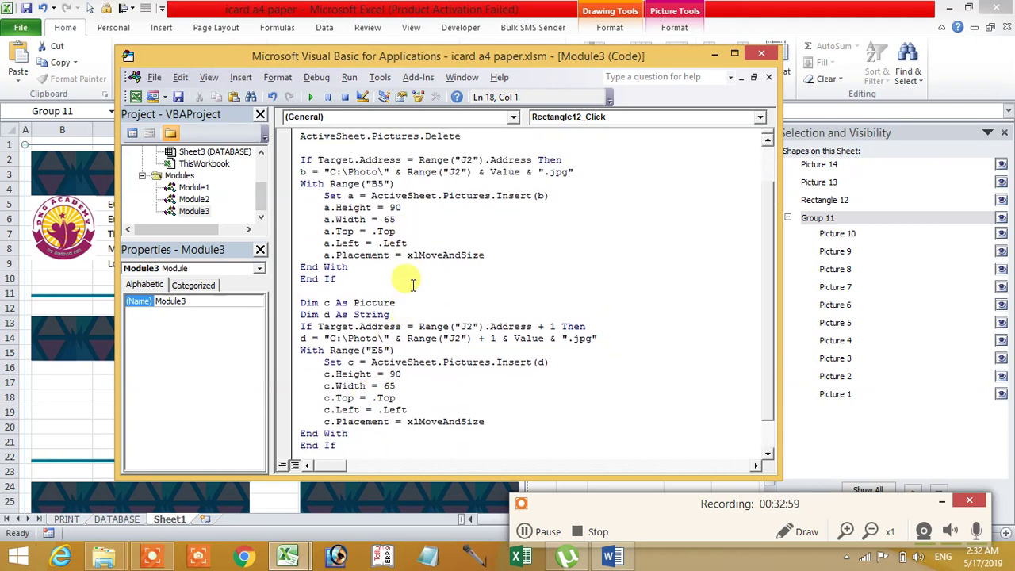
pyautogui.scroll(1, 412, 284)
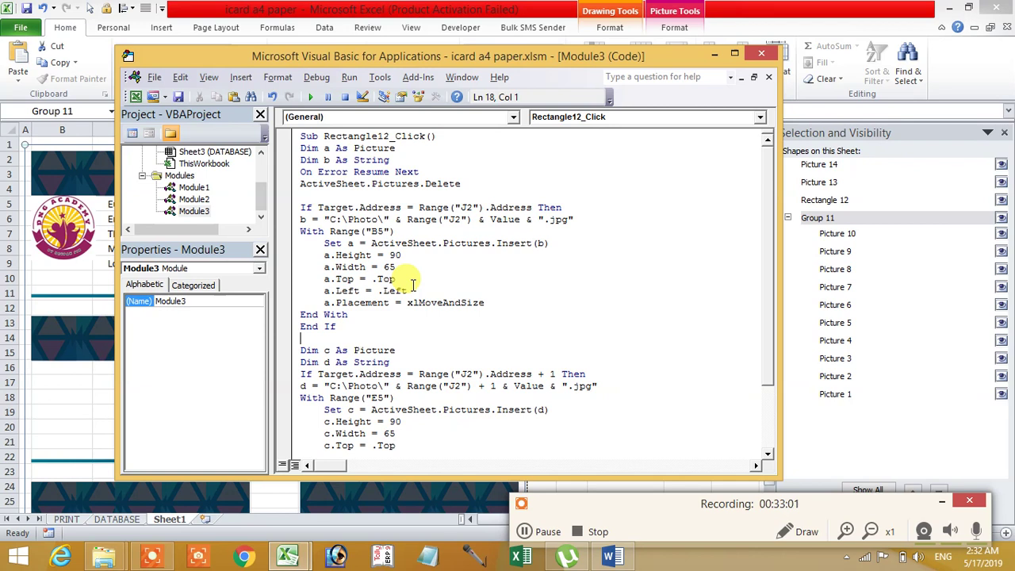
pyautogui.click(293, 184)
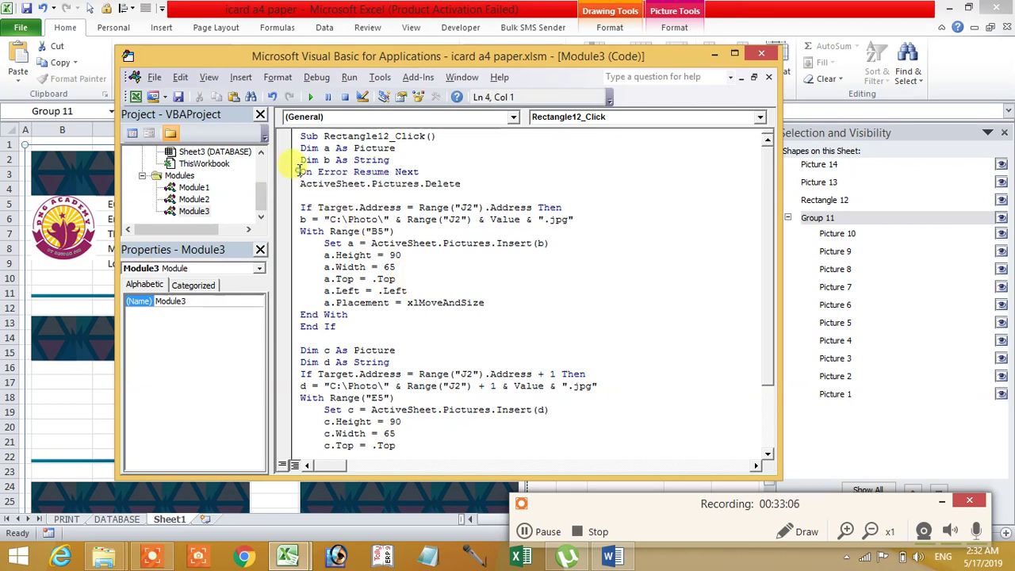
pyautogui.moveTo(300, 171); pyautogui.dragTo(418, 173)
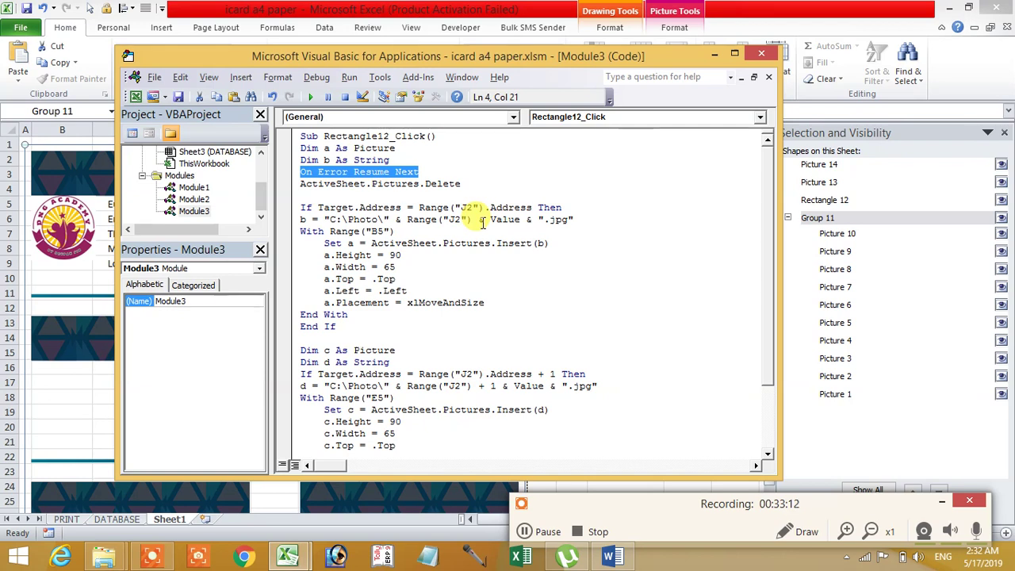
pyautogui.scroll(-2, 475, 230)
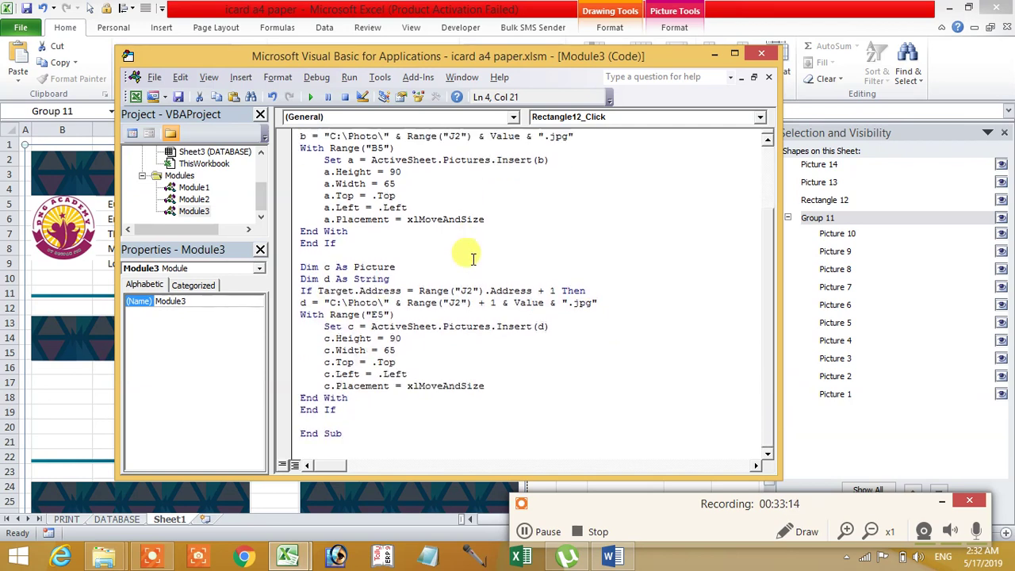
pyautogui.scroll(2, 468, 301)
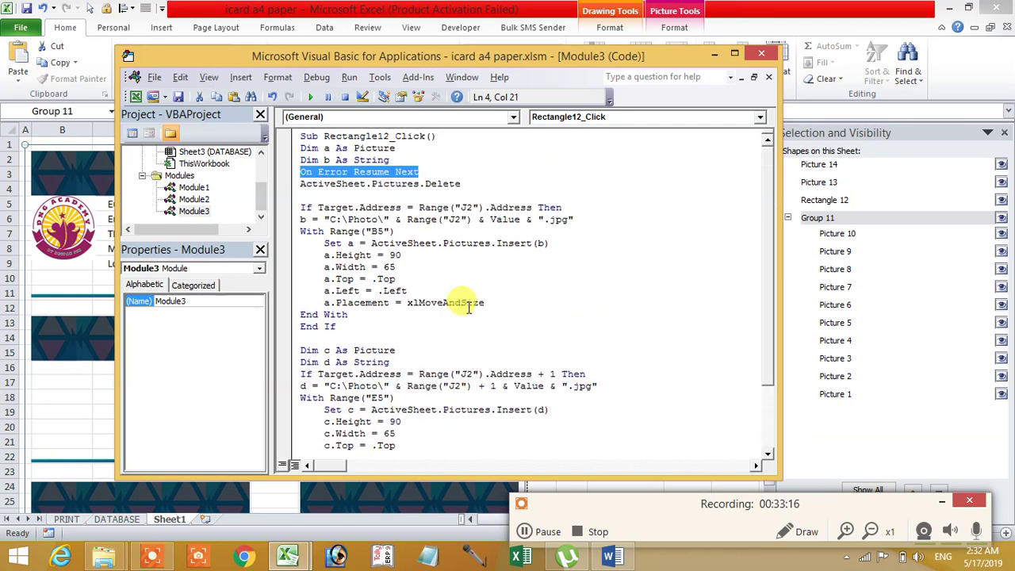
pyautogui.click(714, 55)
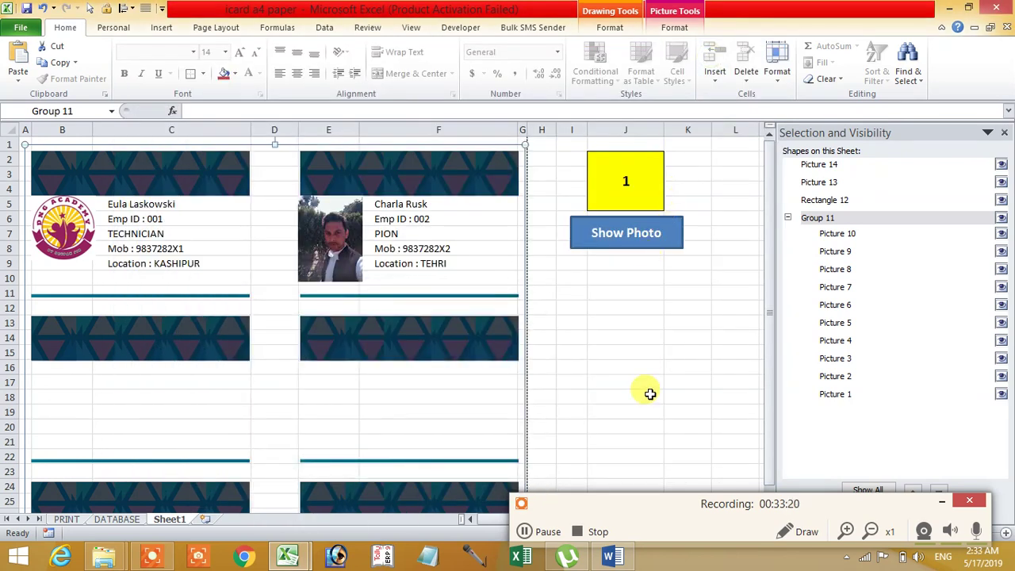